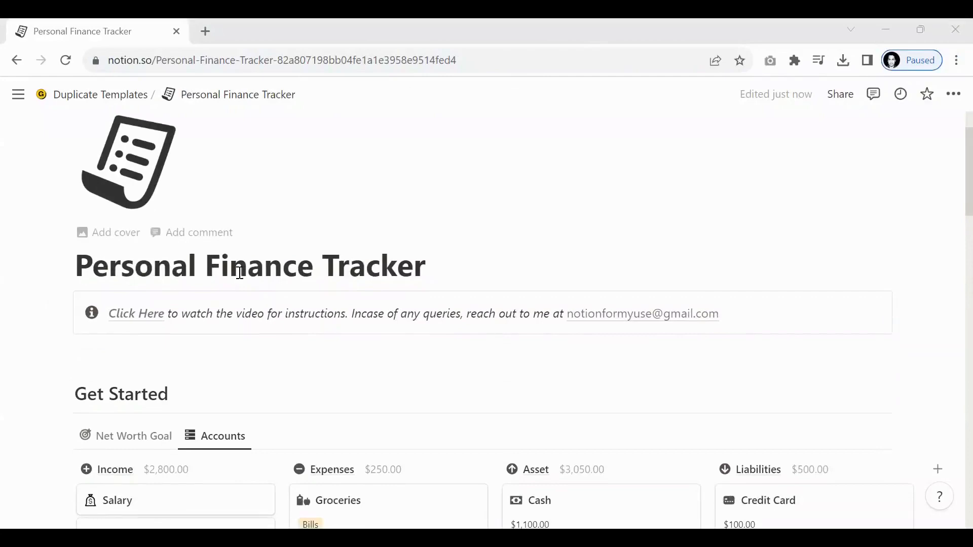
Look through the Get Started section, checking the Net Worth Goal entry and the account cards in each category
scroll(288, 279, down, 3)
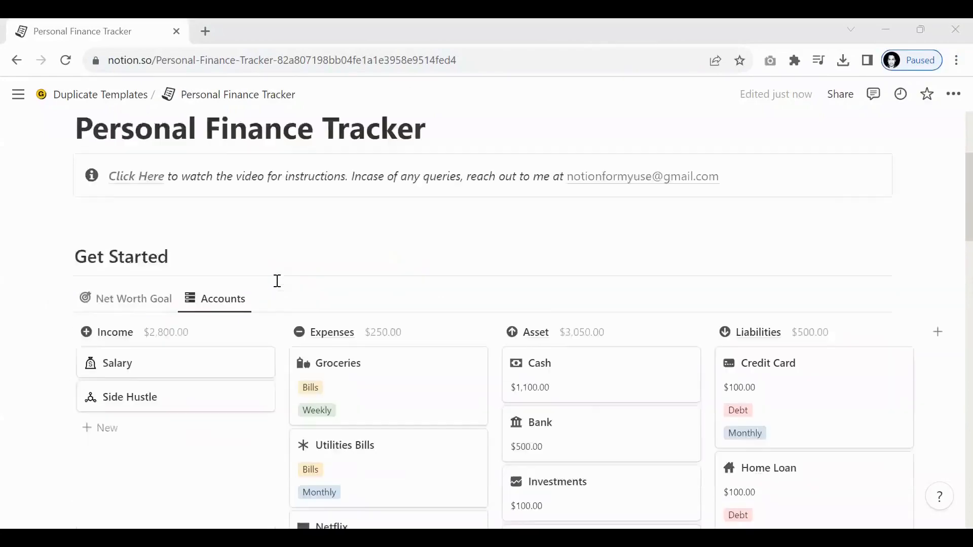
scroll(349, 244, down, 3)
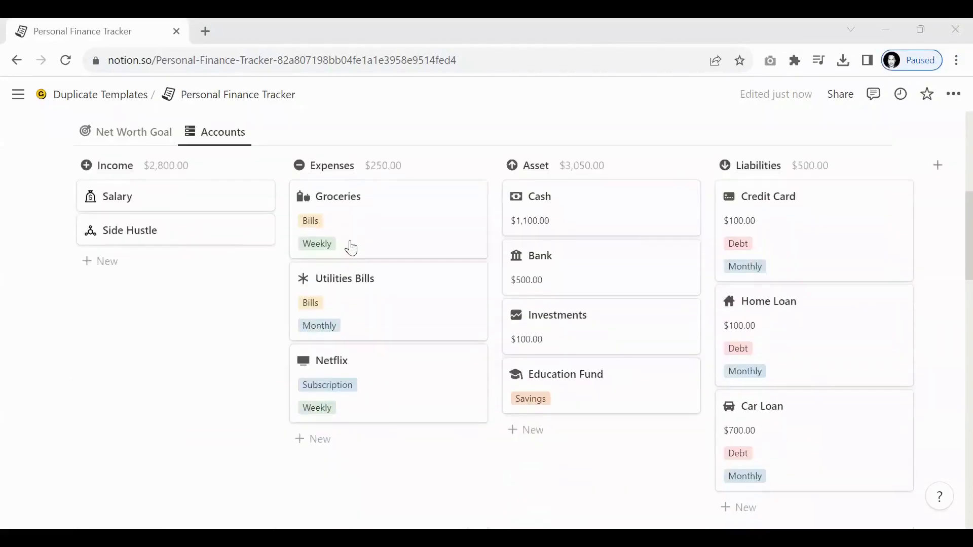
scroll(267, 259, up, 3)
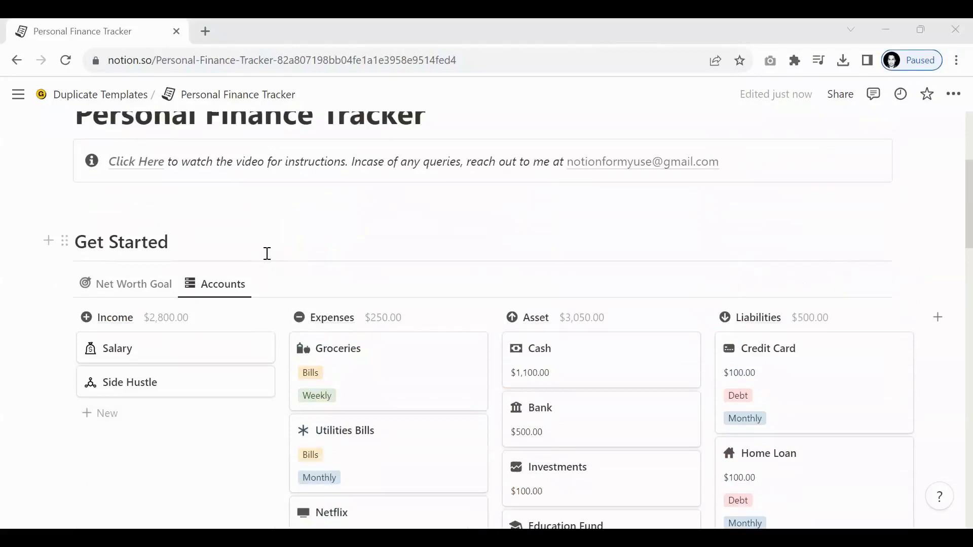
click(130, 290)
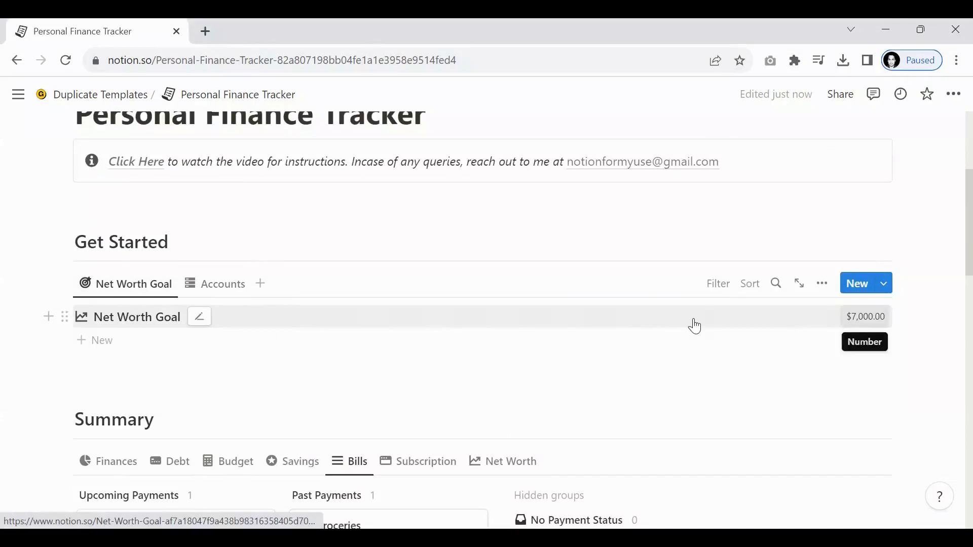
click(208, 287)
scroll(340, 271, down, 2)
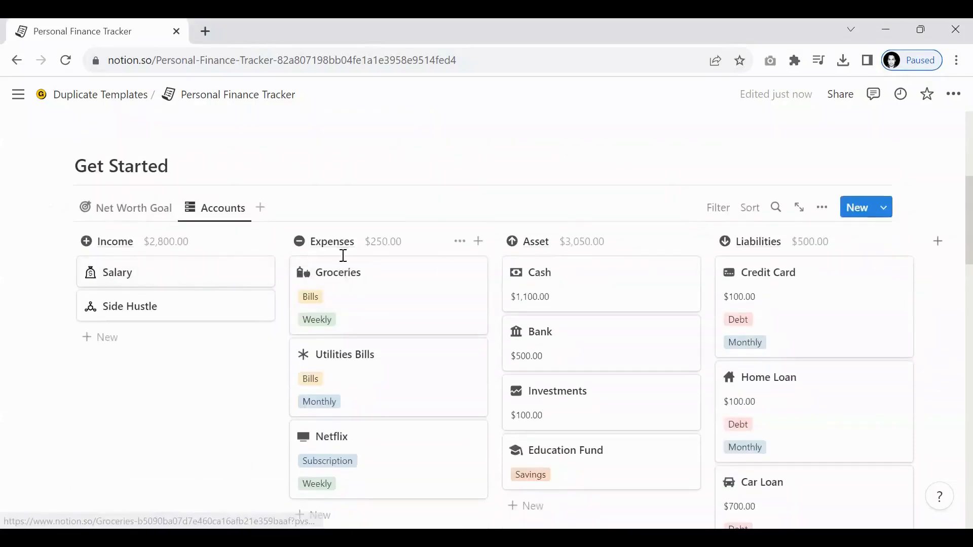
scroll(716, 272, down, 3)
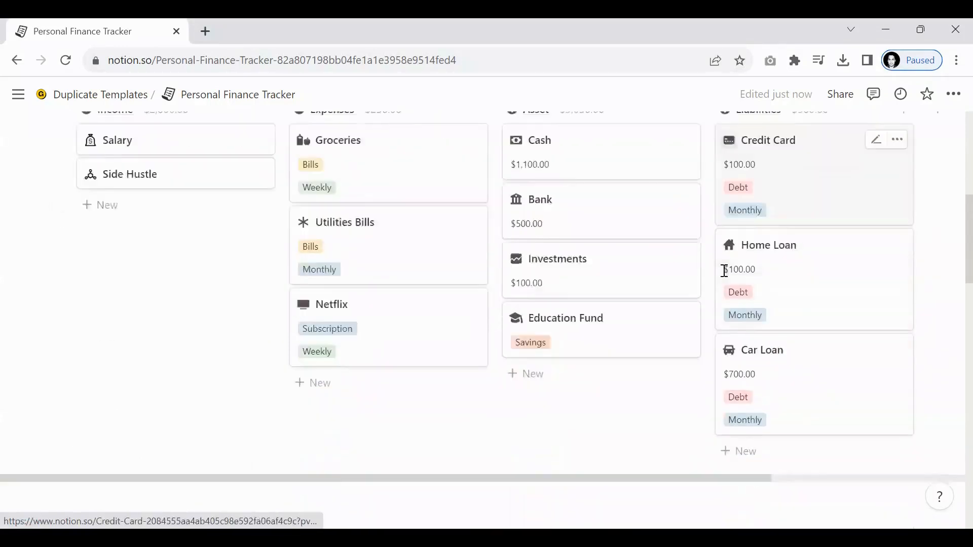
scroll(544, 238, up, 1)
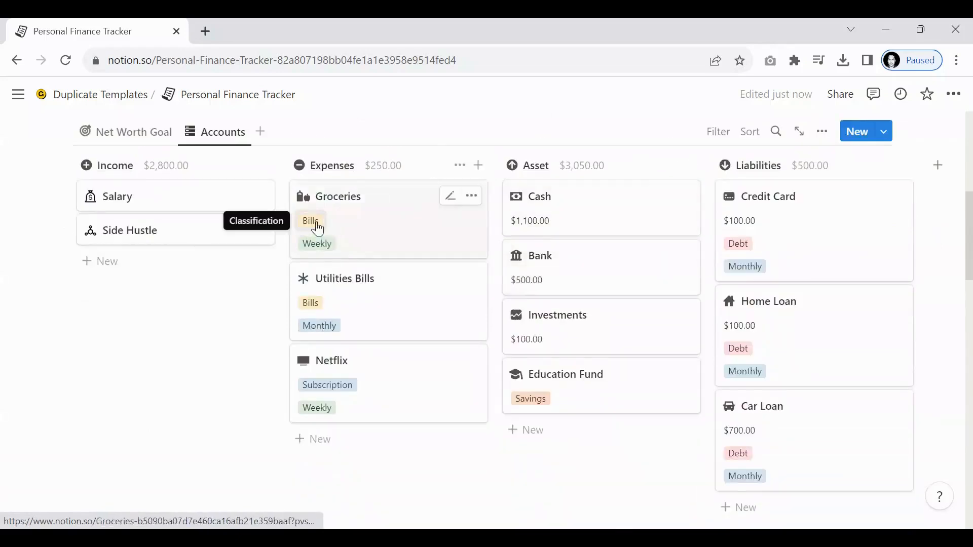
Show the Finances view of the Summary section and review its Income, Expenses, Asset and Liabilities cards
scroll(399, 243, down, 7)
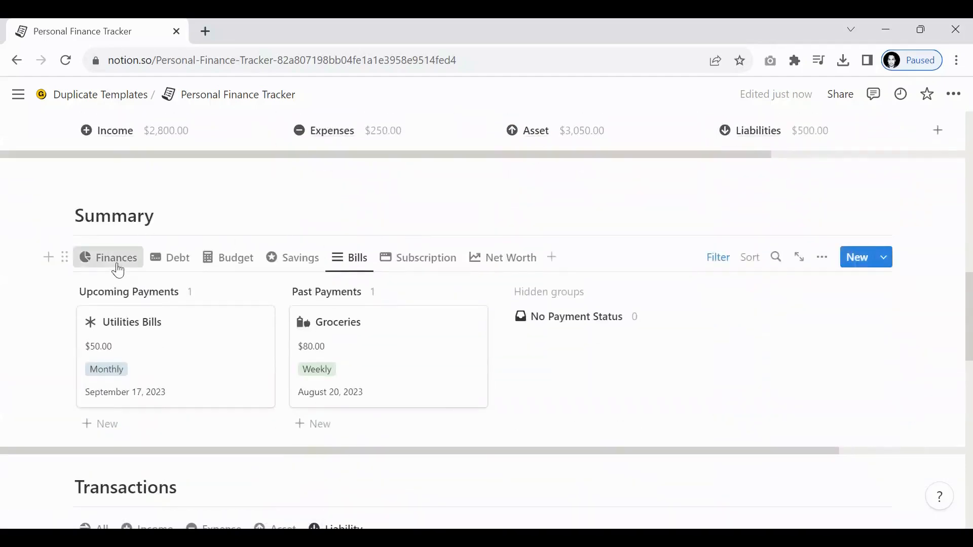
click(117, 265)
scroll(231, 316, down, 2)
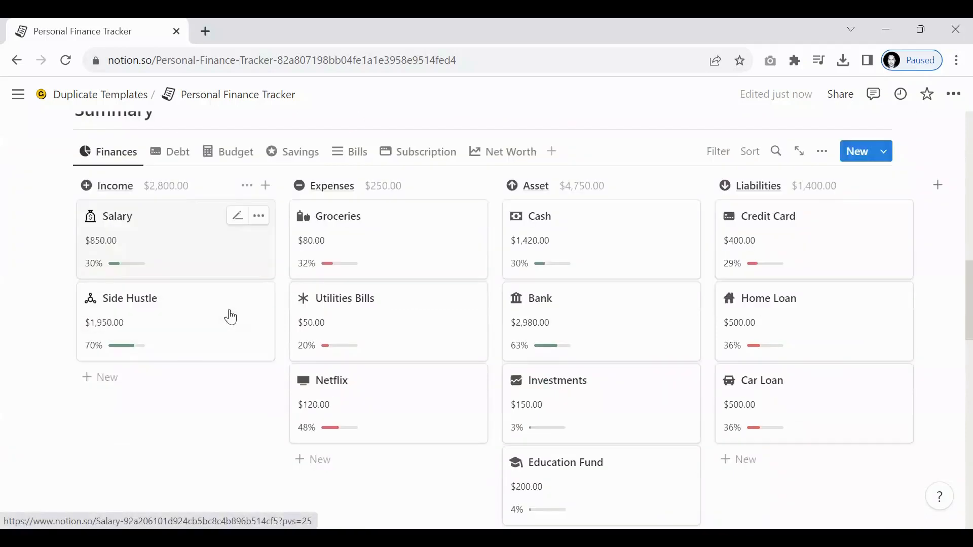
scroll(230, 317, down, 1)
scroll(180, 233, up, 2)
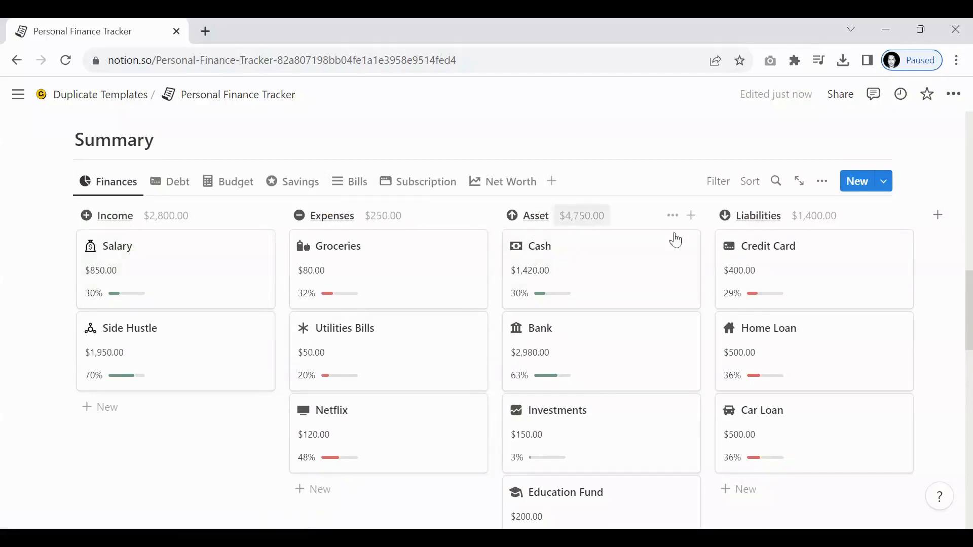
scroll(680, 286, down, 3)
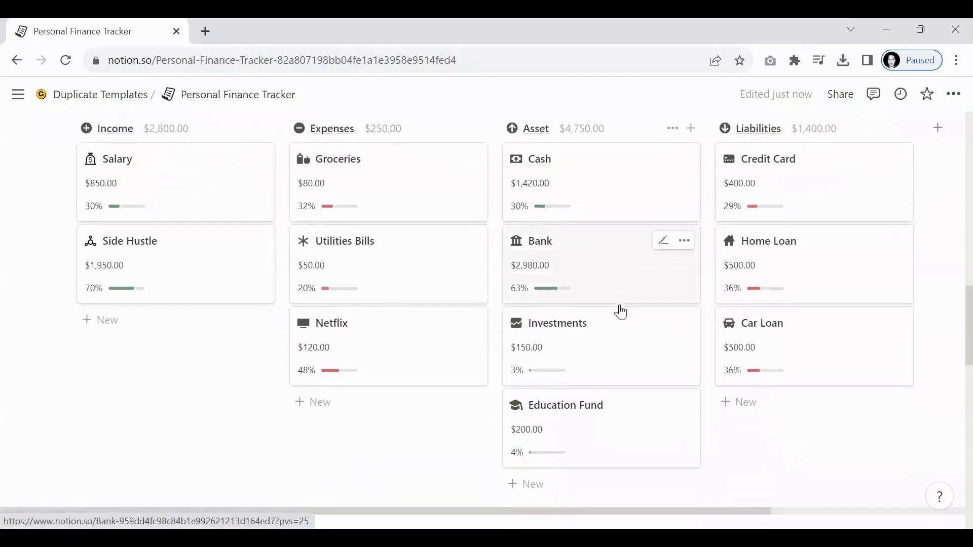
Review the Debt view's upcoming and past payments and the Budget view's expense and income cards in the Summary section
scroll(176, 234, up, 3)
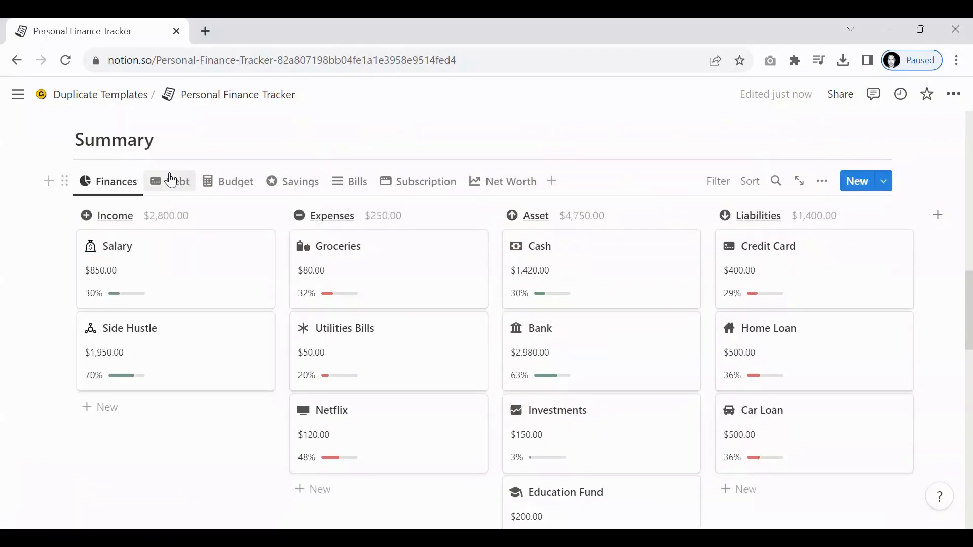
click(165, 185)
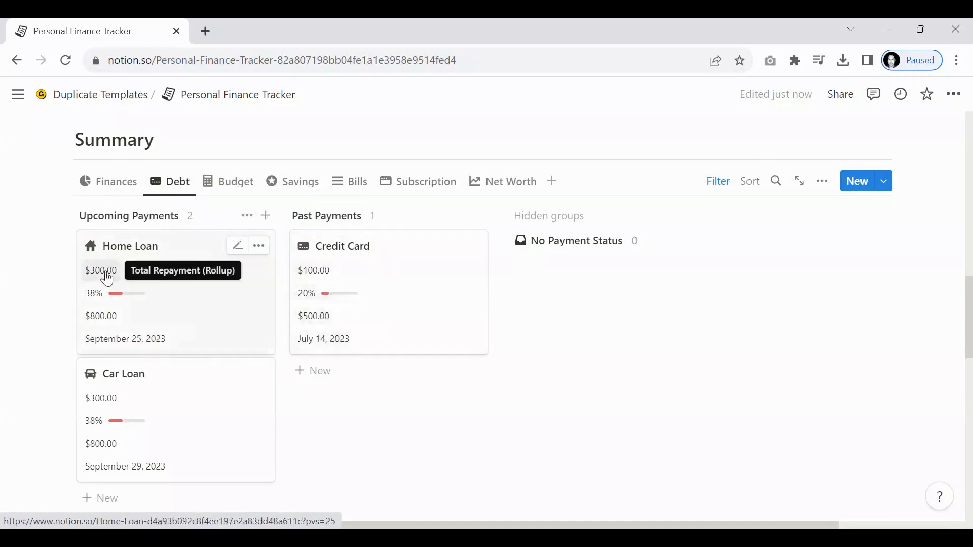
click(230, 181)
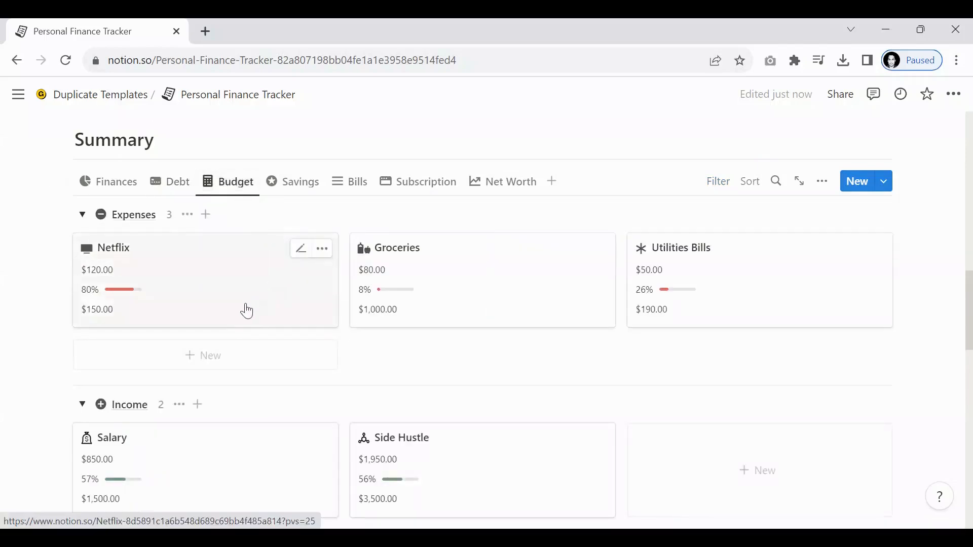
scroll(250, 307, down, 2)
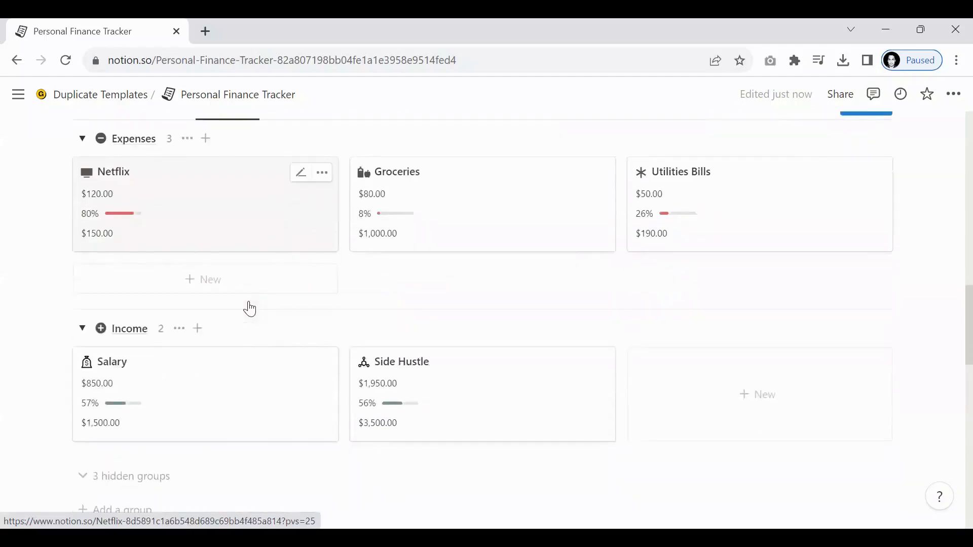
Go through the Savings, Bills and Subscription views of the Summary section
scroll(250, 304, up, 3)
click(285, 269)
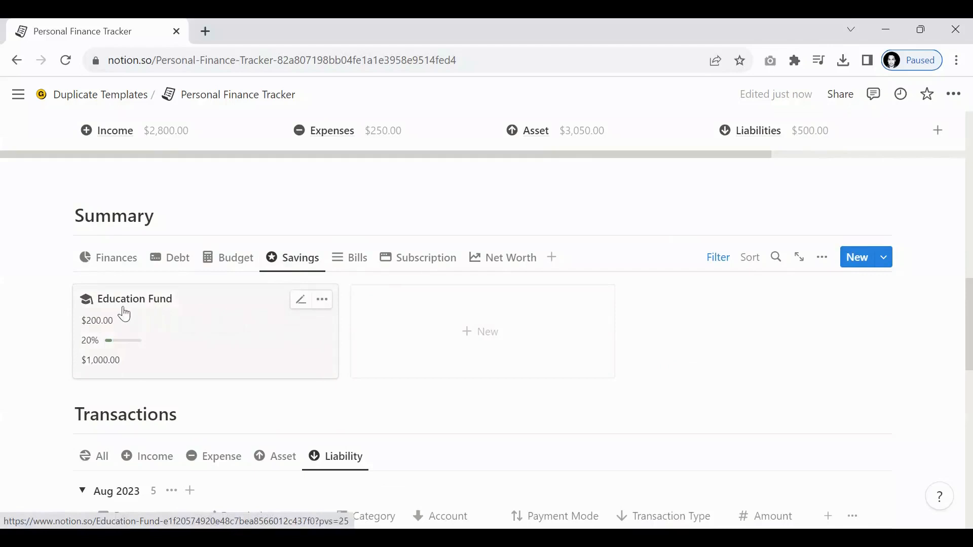
click(357, 270)
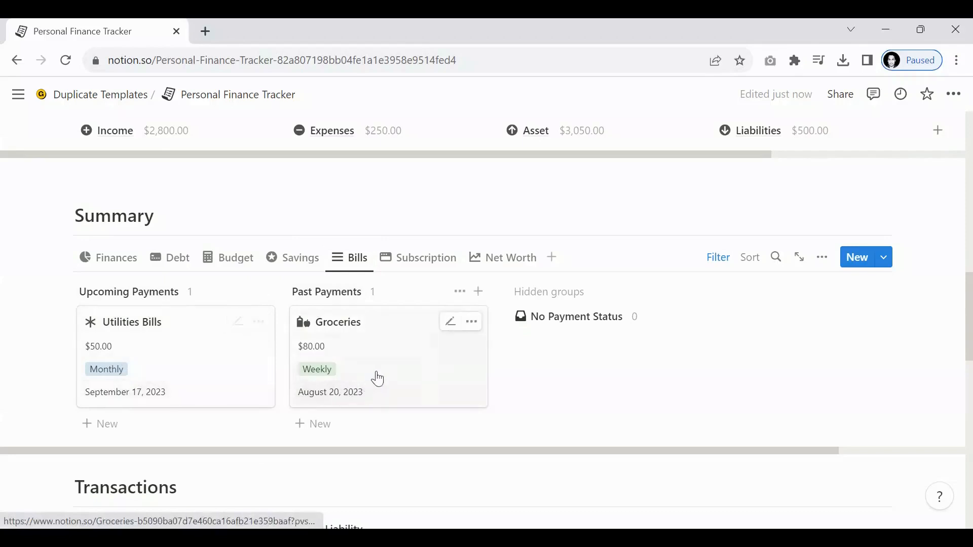
click(411, 269)
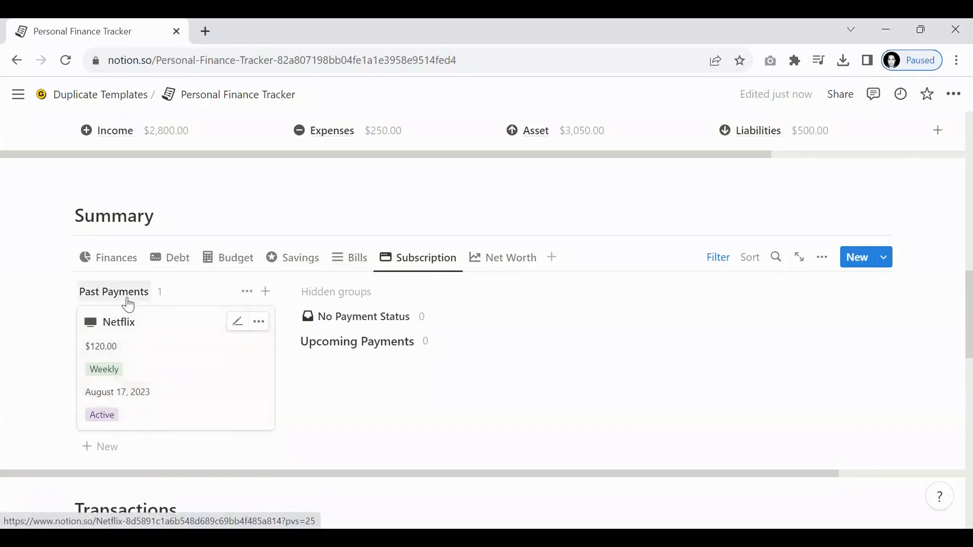
Examine the Net Worth view of the Summary section and the liability transactions listed beneath it
click(486, 269)
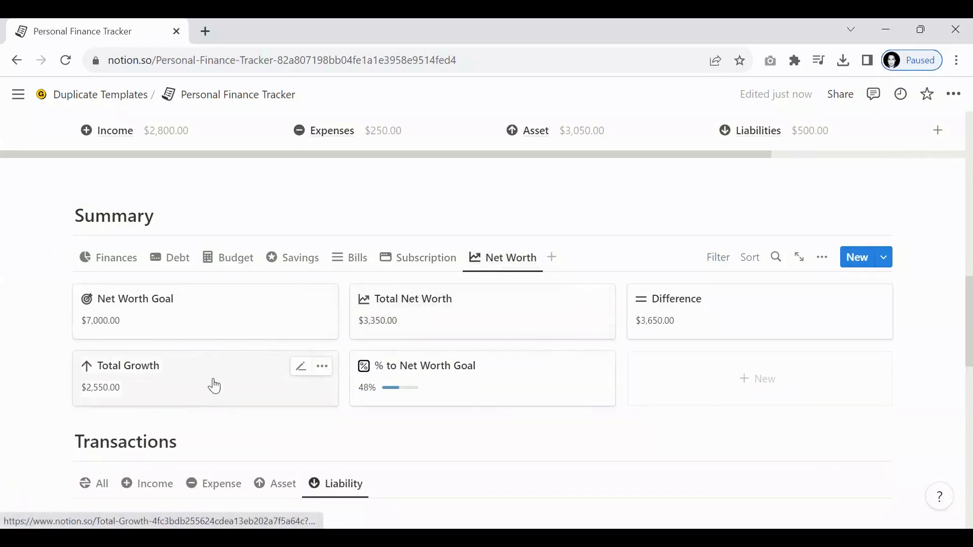
scroll(239, 335, down, 5)
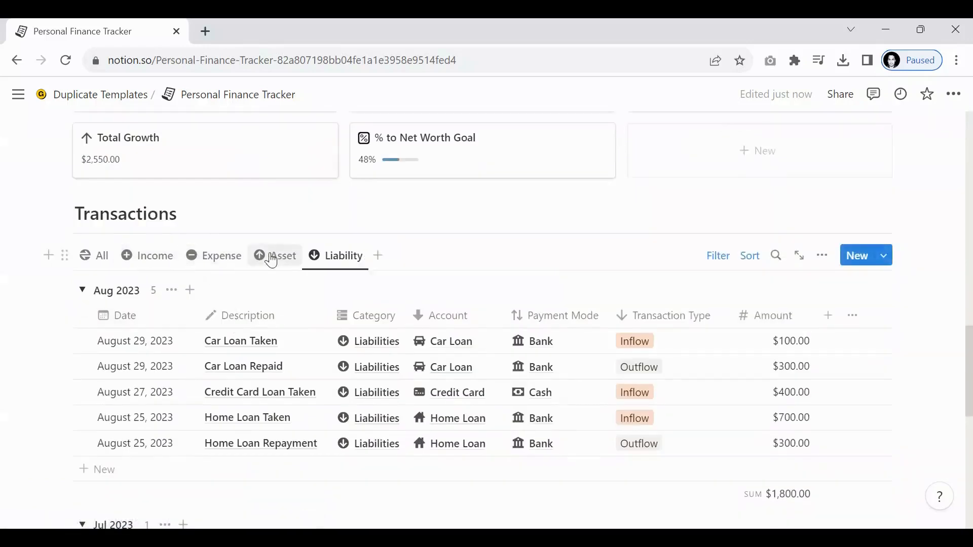
scroll(371, 351, up, 3)
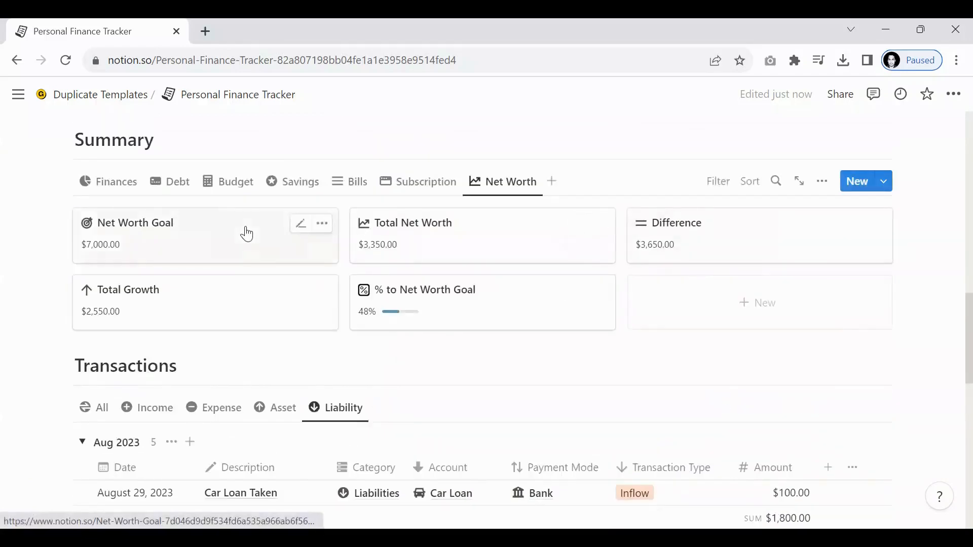
scroll(409, 315, down, 2)
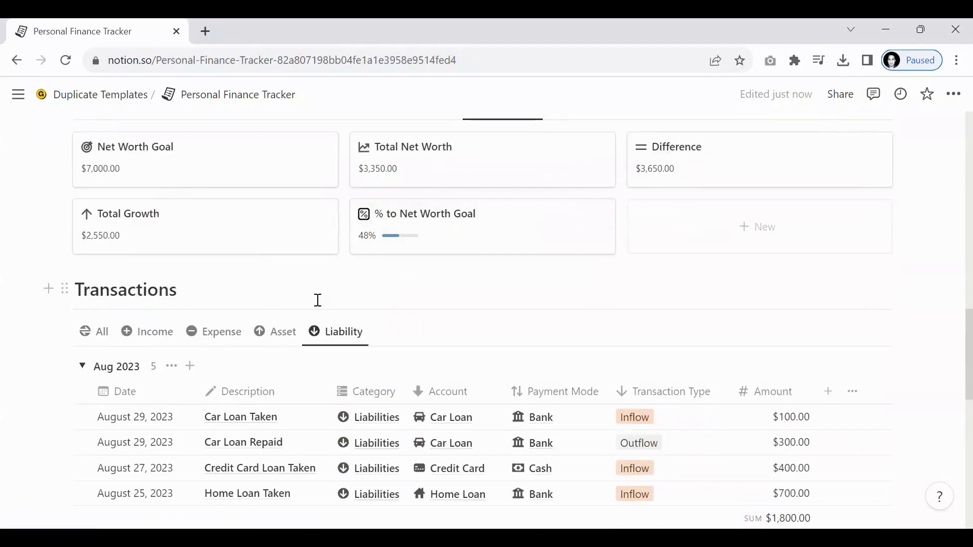
Compare the Finances and Net Worth views of the Summary section, ending on Finances
scroll(318, 300, up, 3)
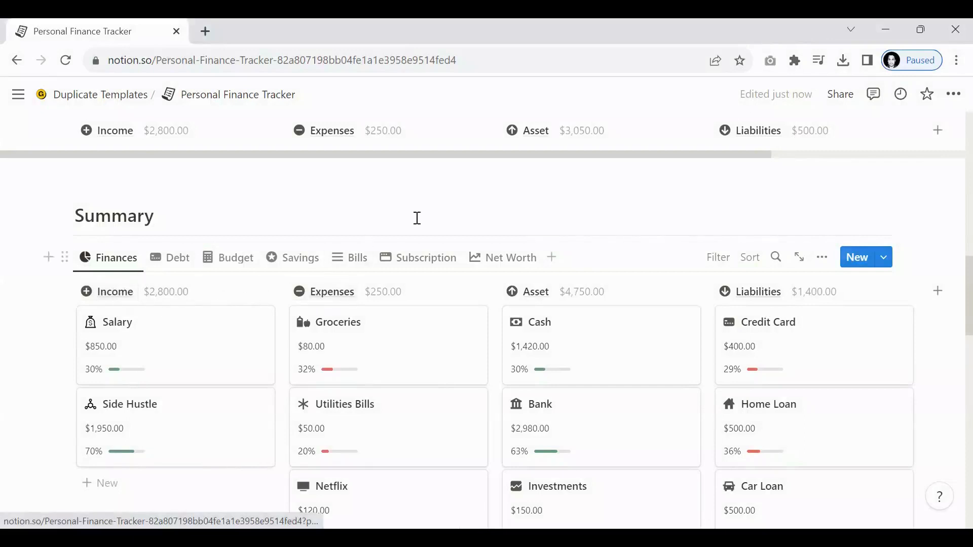
click(497, 269)
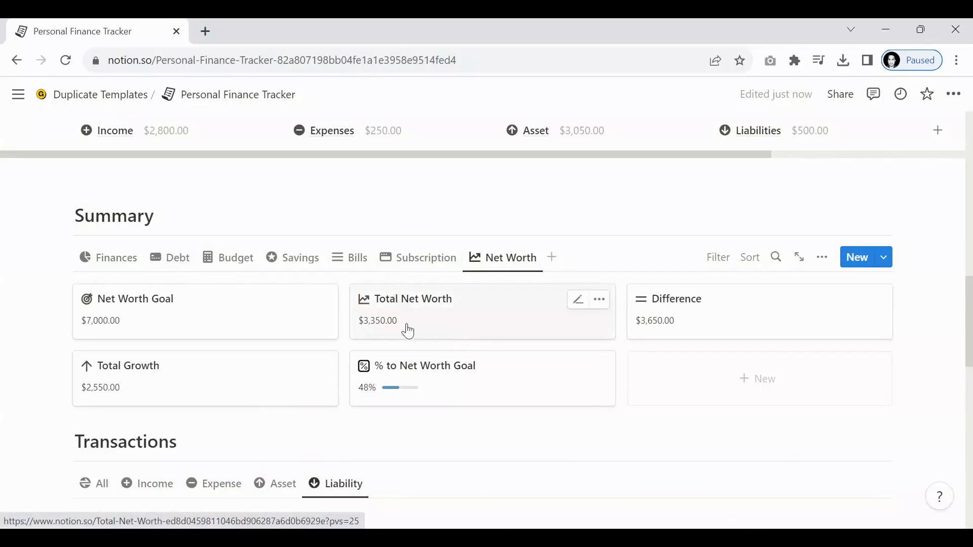
click(111, 269)
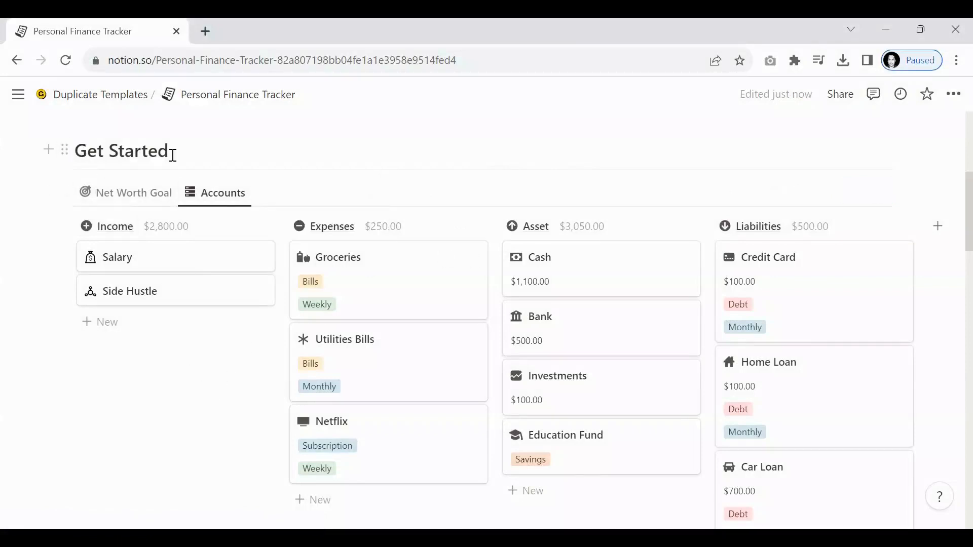
Retype the name of the first Income card in the Accounts board as Salary
scroll(202, 253, down, 1)
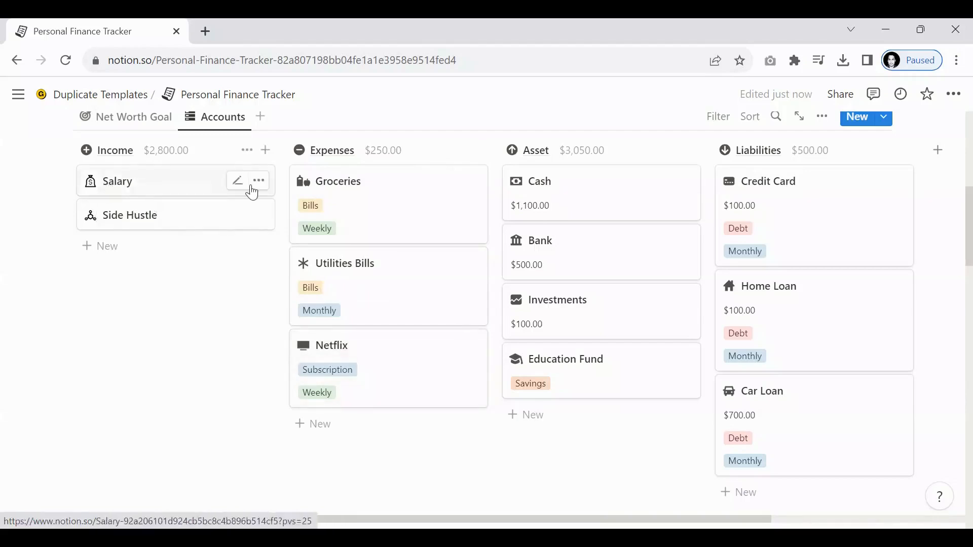
click(238, 181)
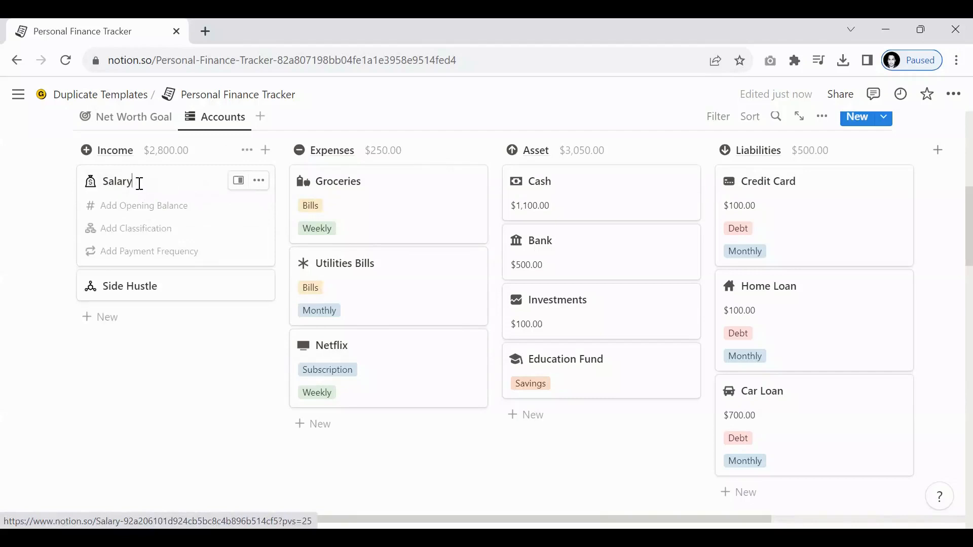
drag(139, 184, 105, 181)
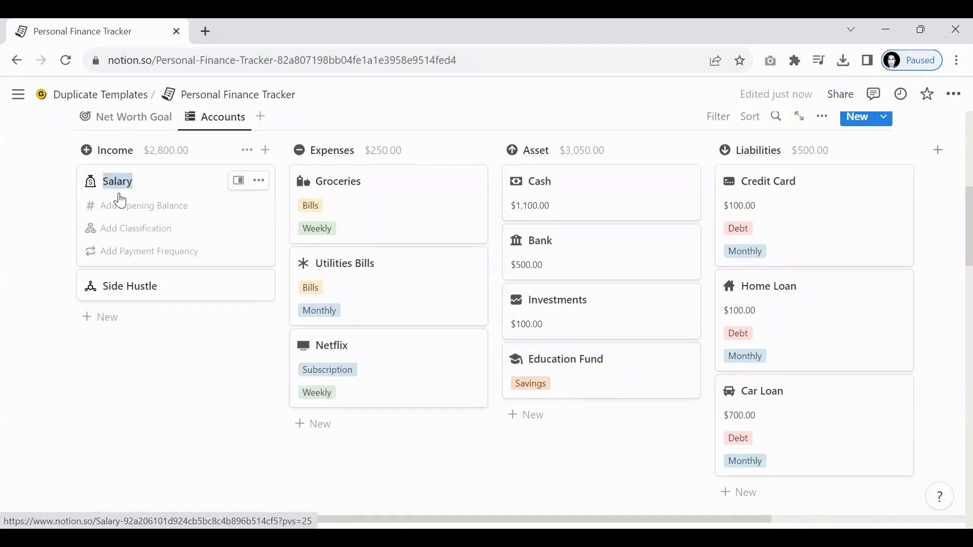
text(Sa)
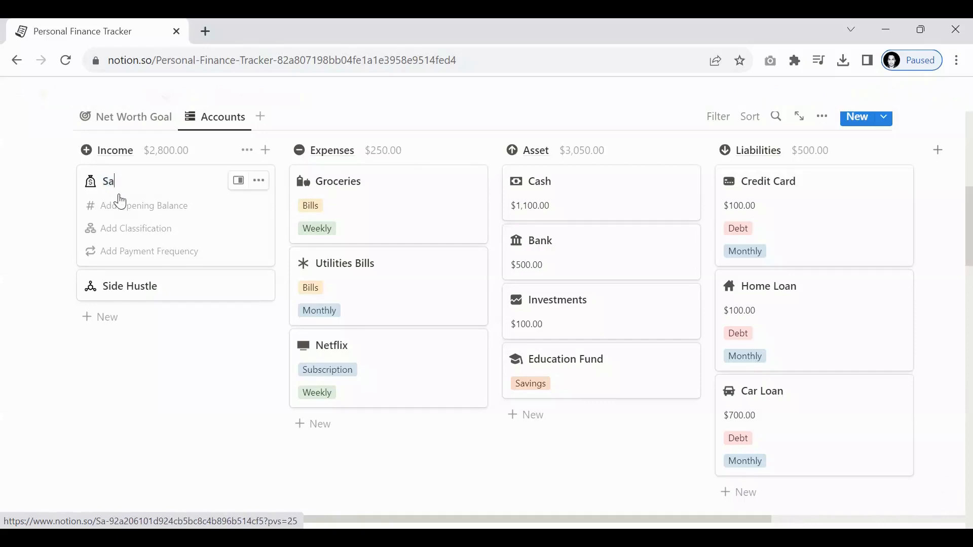
text(l)
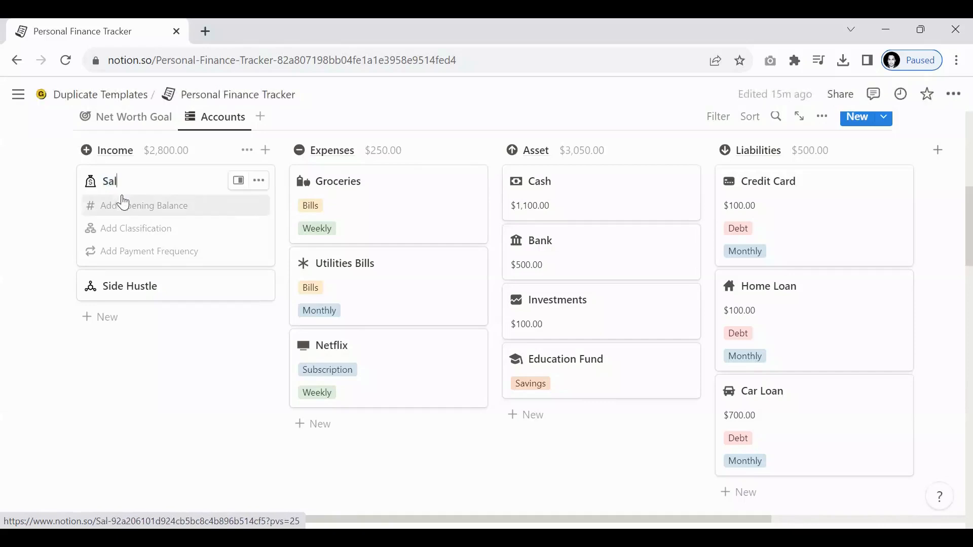
text(ary)
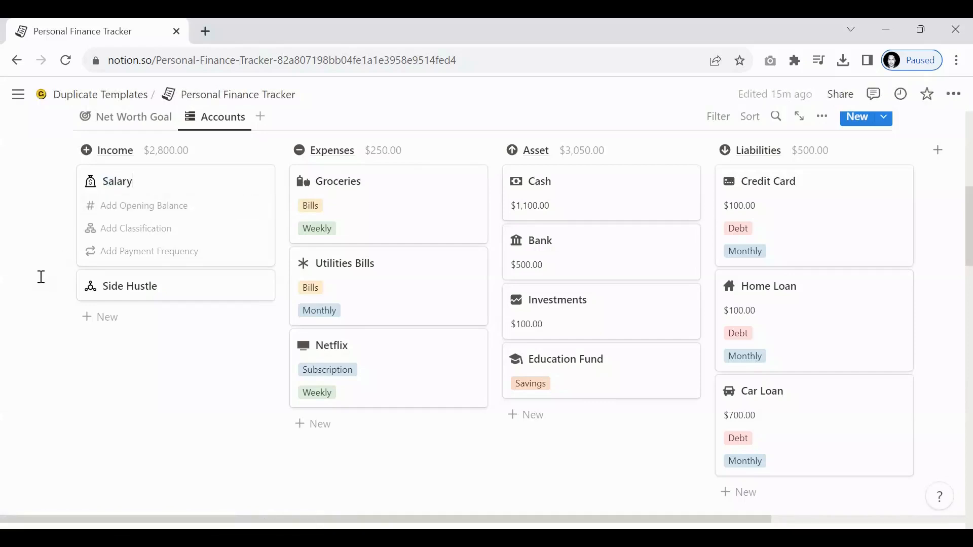
click(43, 274)
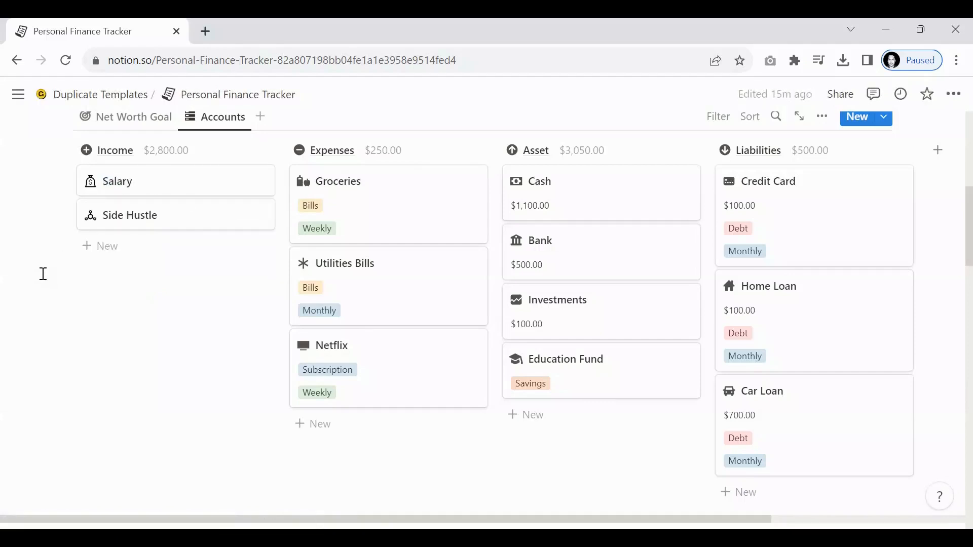
Add a blank card to the Income group of the Accounts board and delete it again
click(110, 253)
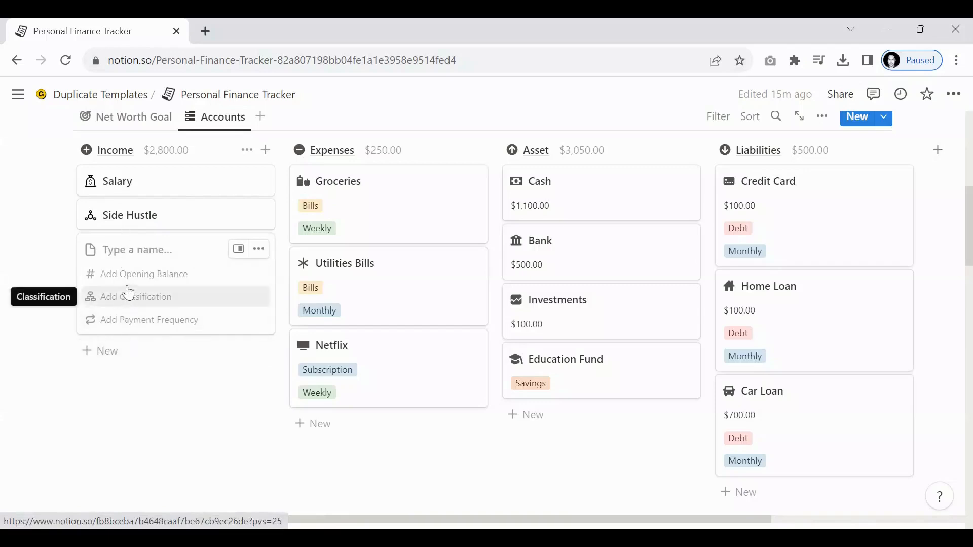
click(259, 252)
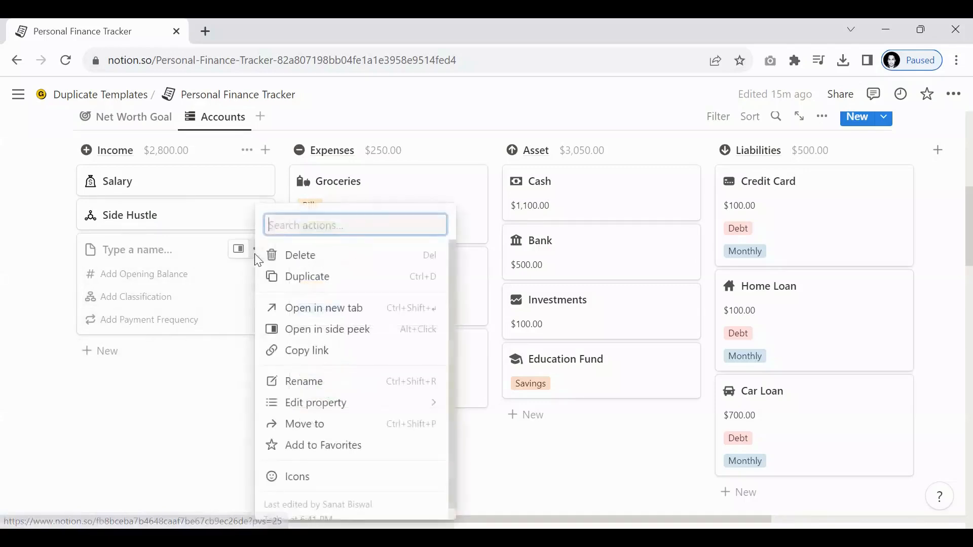
click(289, 257)
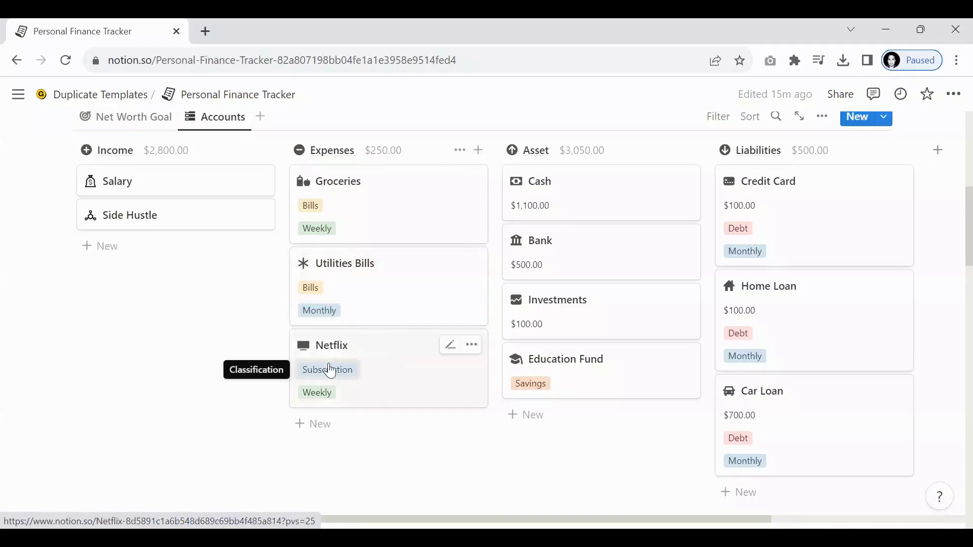
Set the payment frequency of the Netflix card in the Expenses group to Annually
click(320, 392)
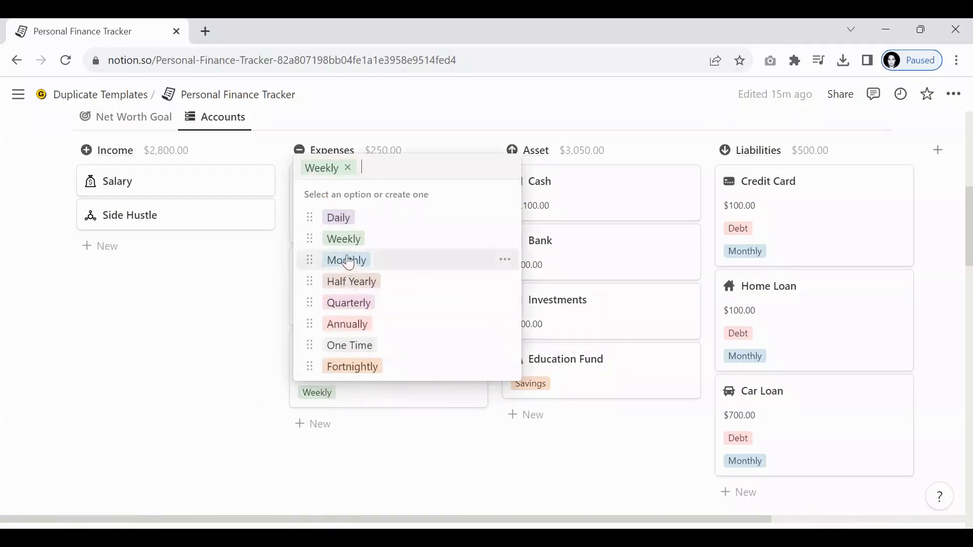
click(348, 324)
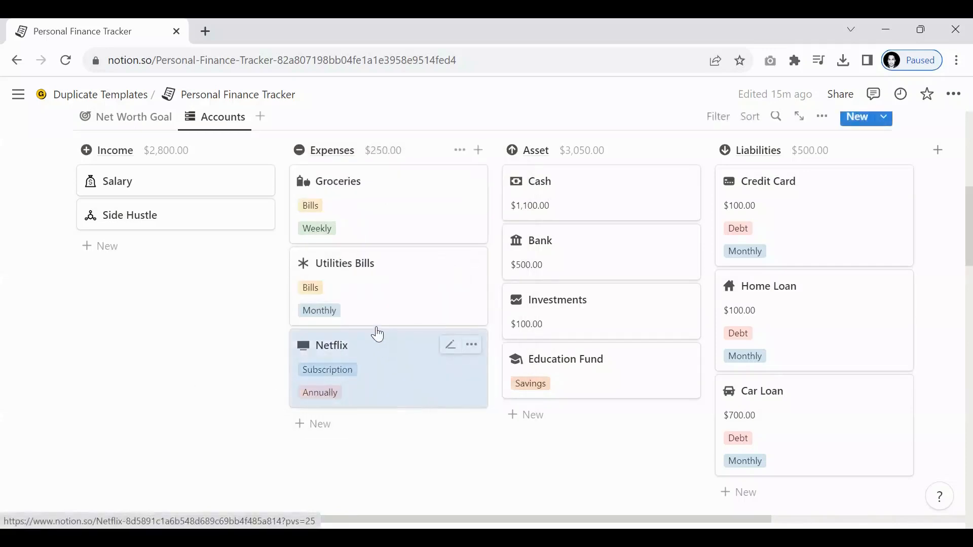
Add a blank card to the Expenses group, view its classification and payment frequency options, and delete the card again
click(334, 435)
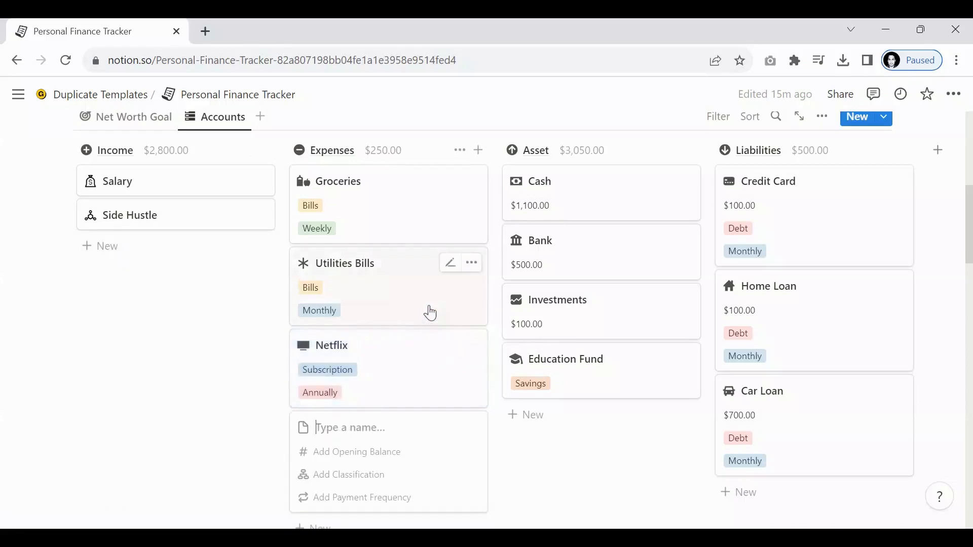
scroll(431, 313, down, 2)
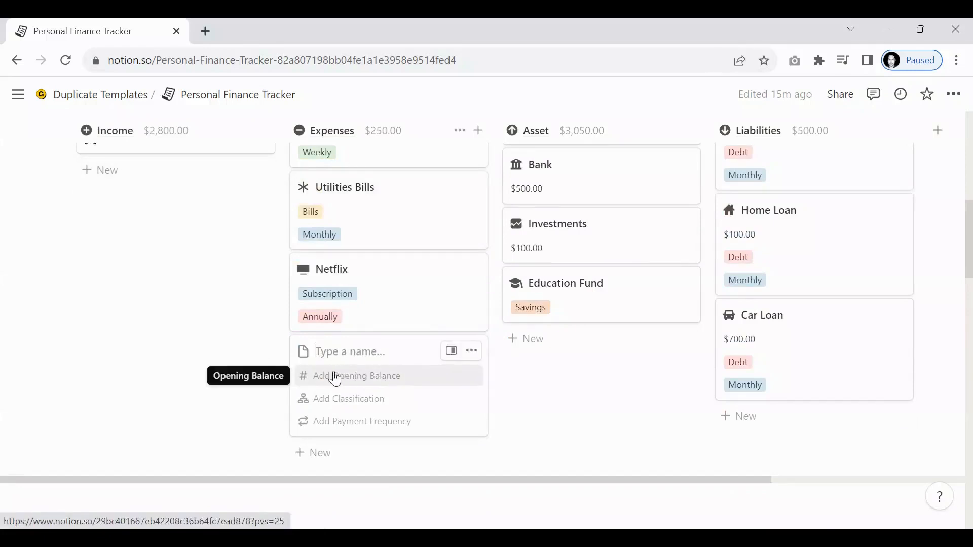
click(336, 400)
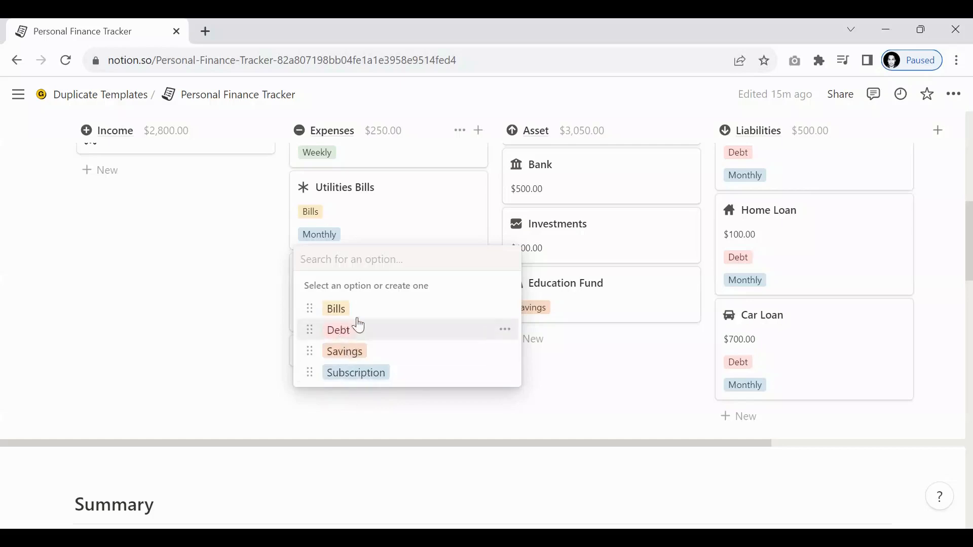
click(226, 325)
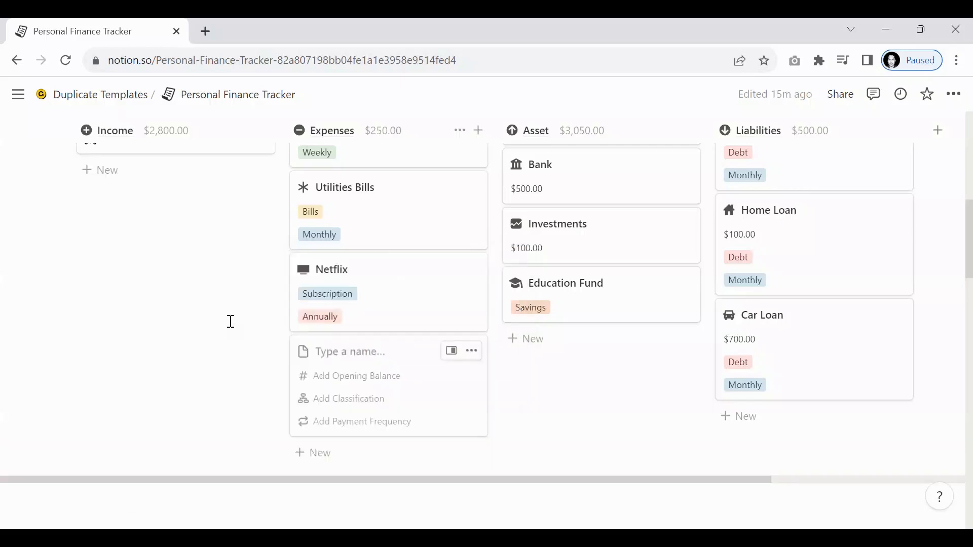
click(324, 426)
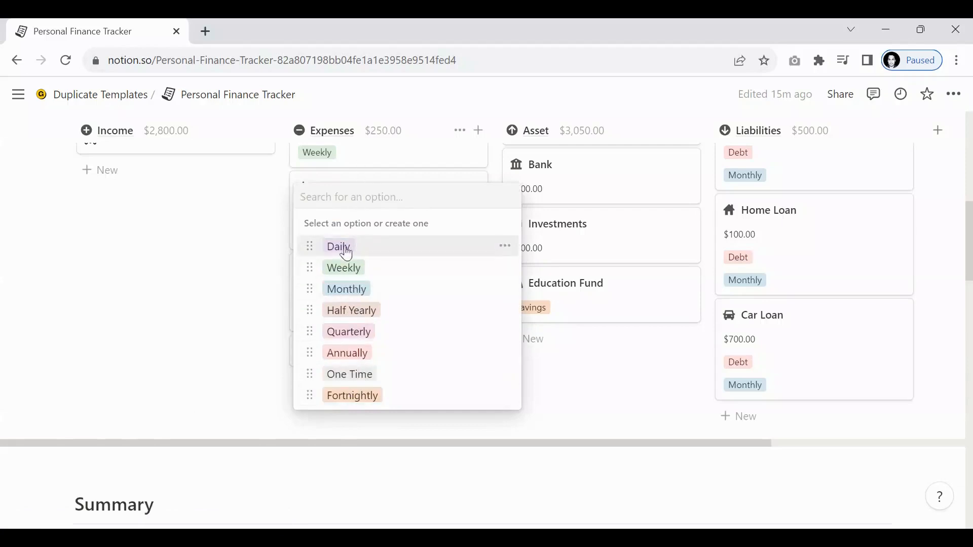
click(235, 322)
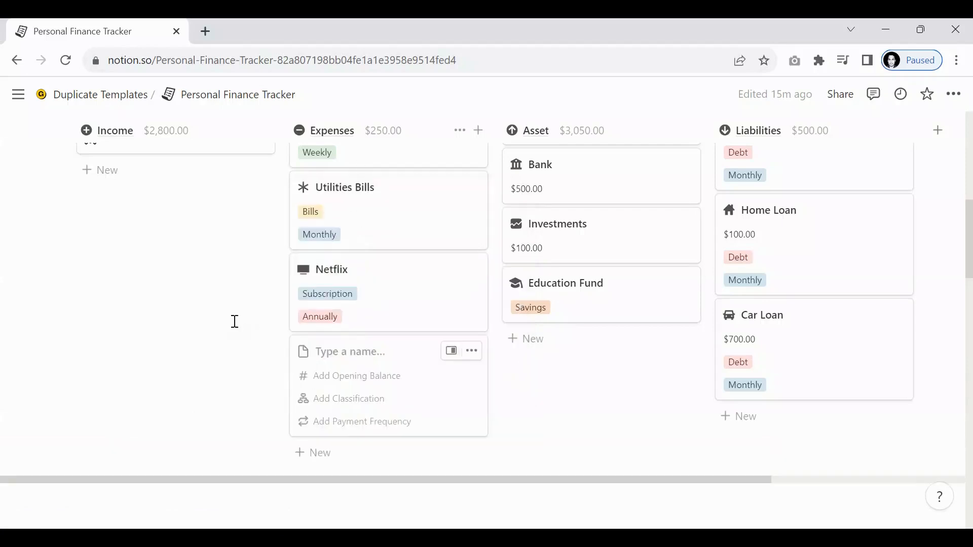
click(472, 352)
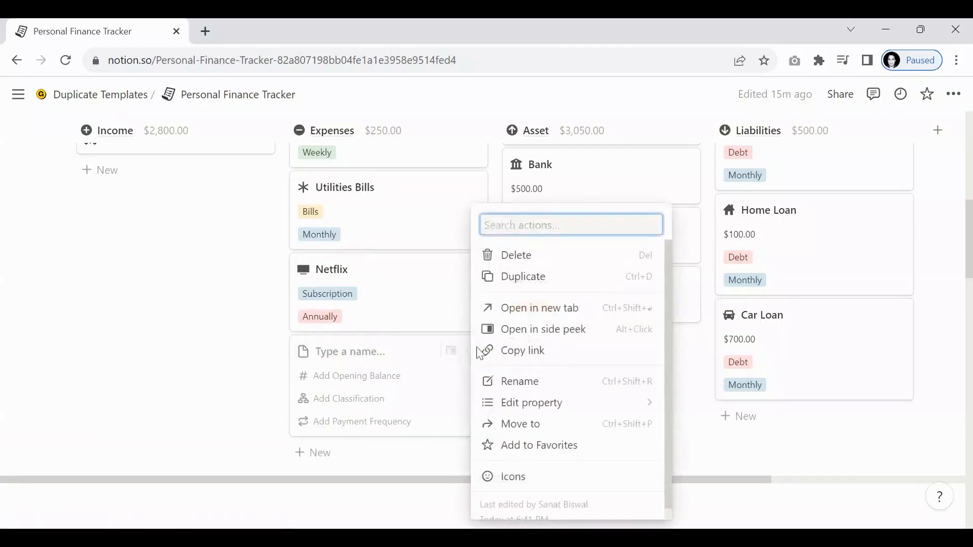
click(507, 255)
Show all transactions in the Transactions section and look through the August 2023 entries
scroll(350, 289, down, 4)
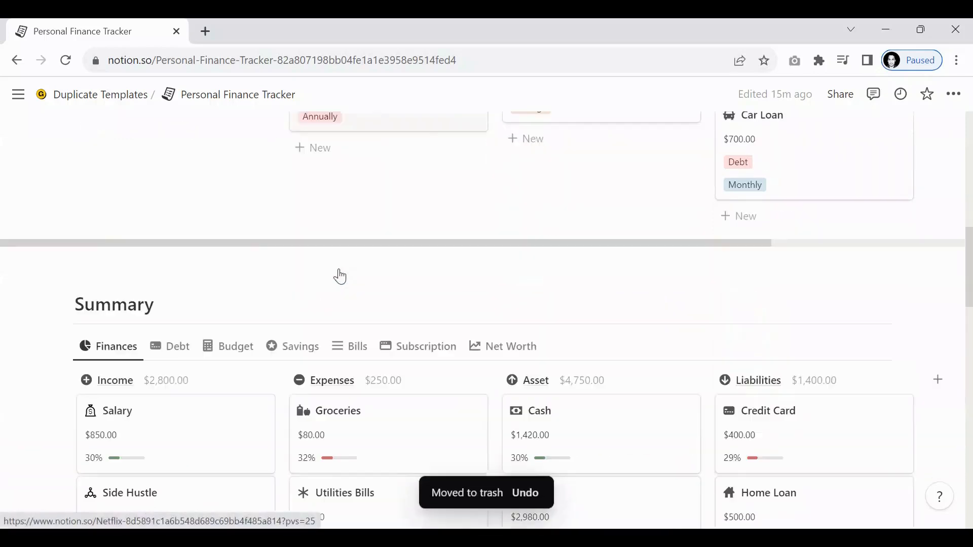
scroll(340, 277, down, 2)
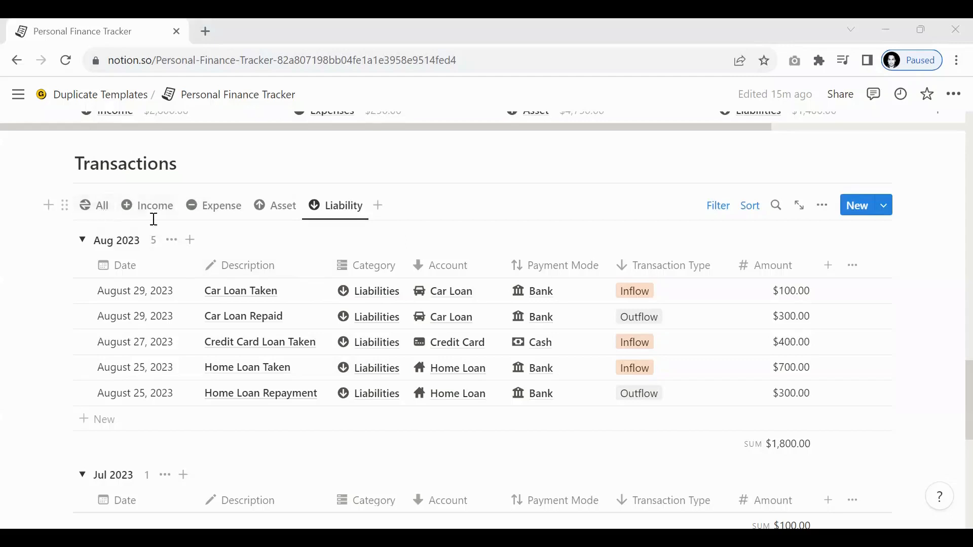
click(96, 205)
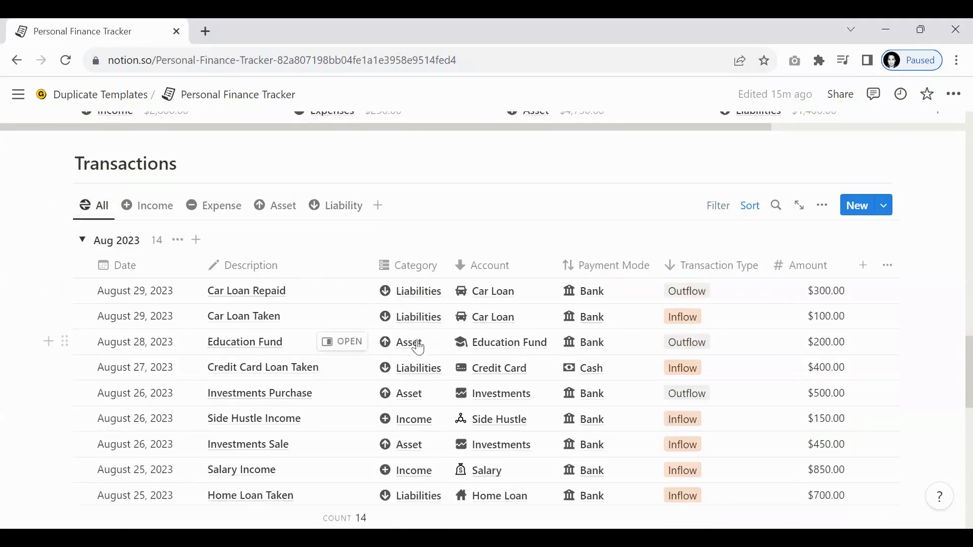
scroll(413, 365, down, 3)
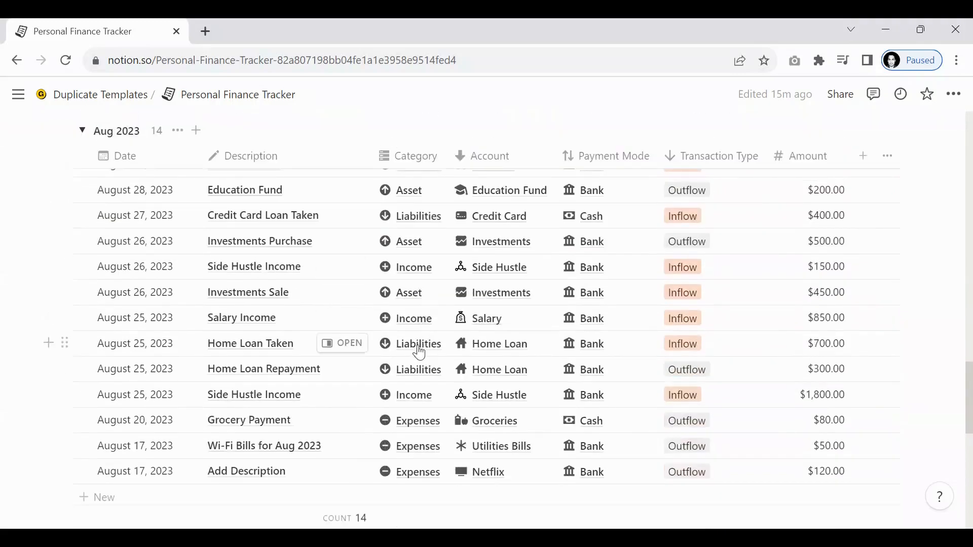
scroll(420, 352, up, 2)
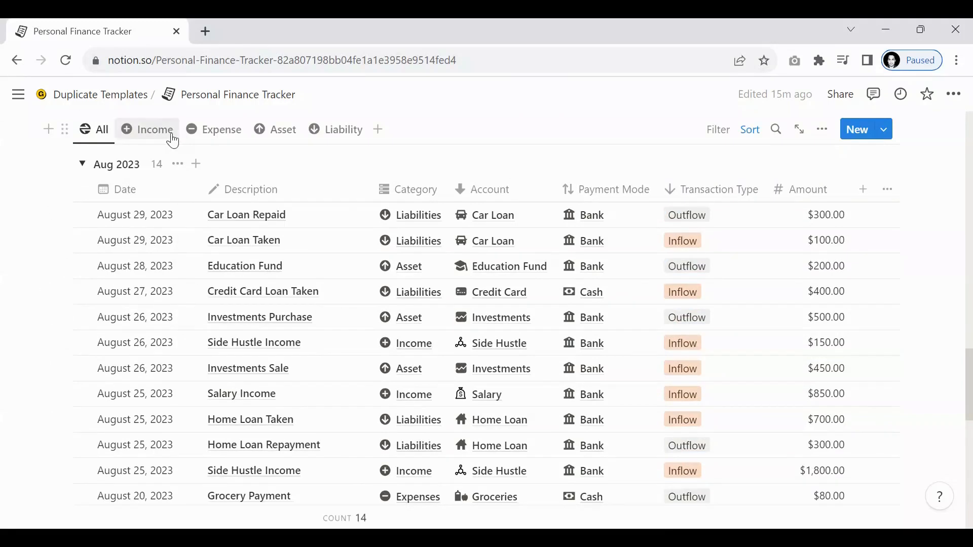
scroll(243, 241, up, 2)
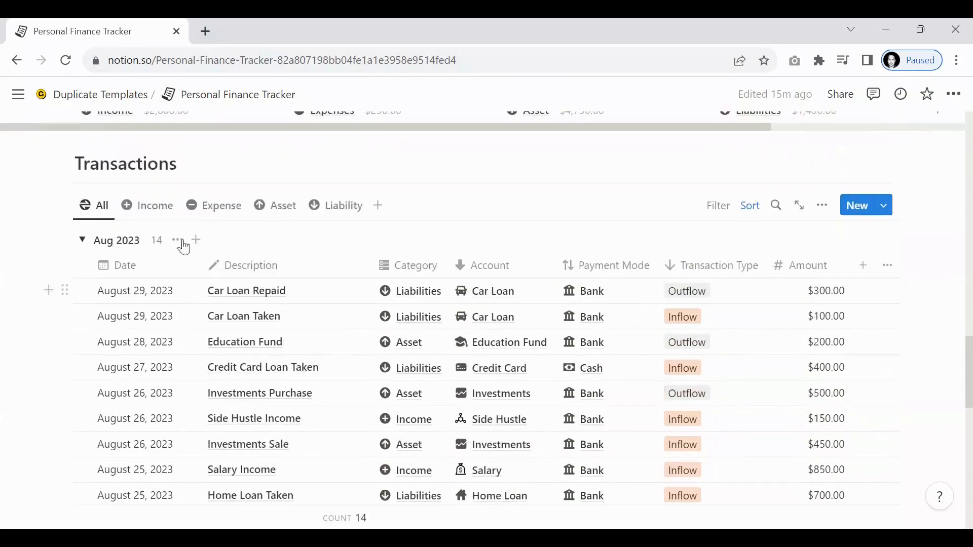
Add an entry to the Income view of Transactions dated September 6, 2023, and widen the Date column to fit it
click(147, 208)
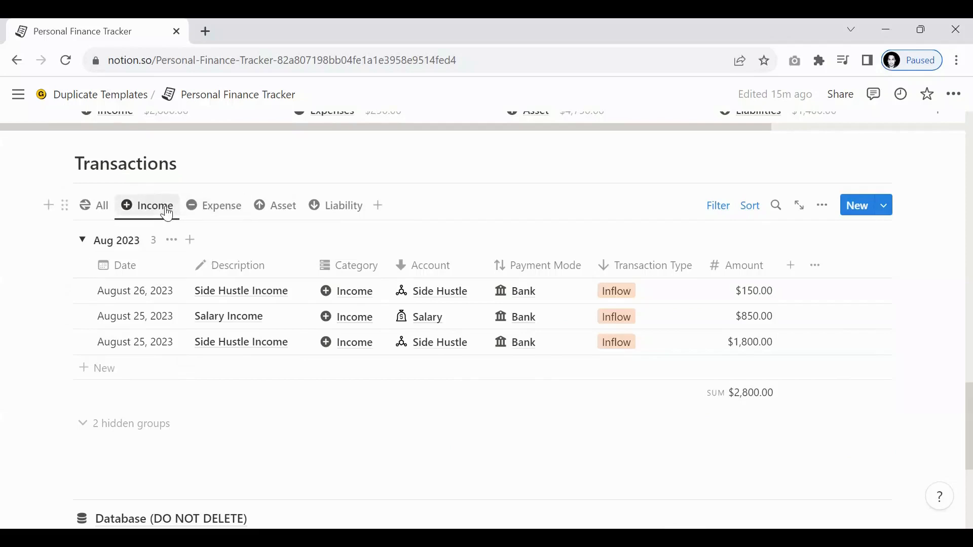
click(112, 378)
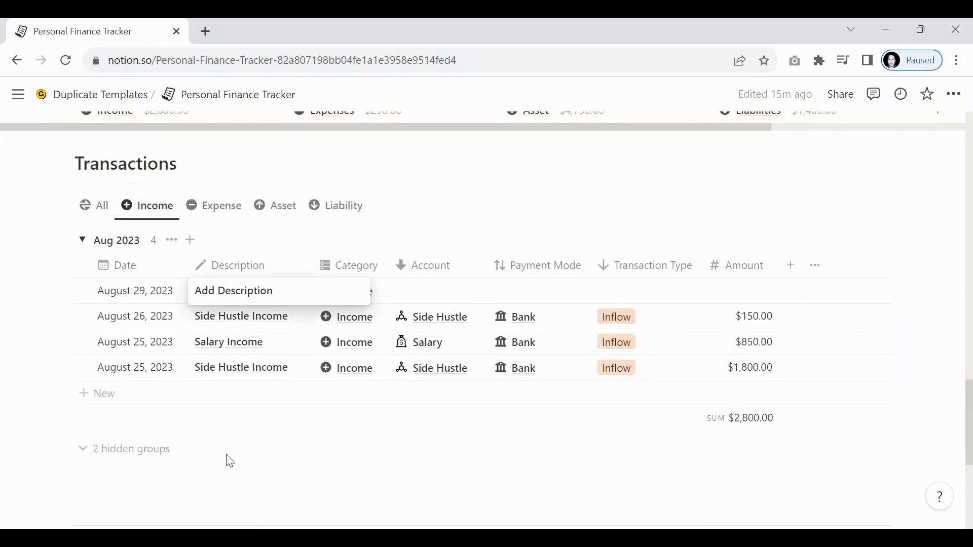
click(144, 296)
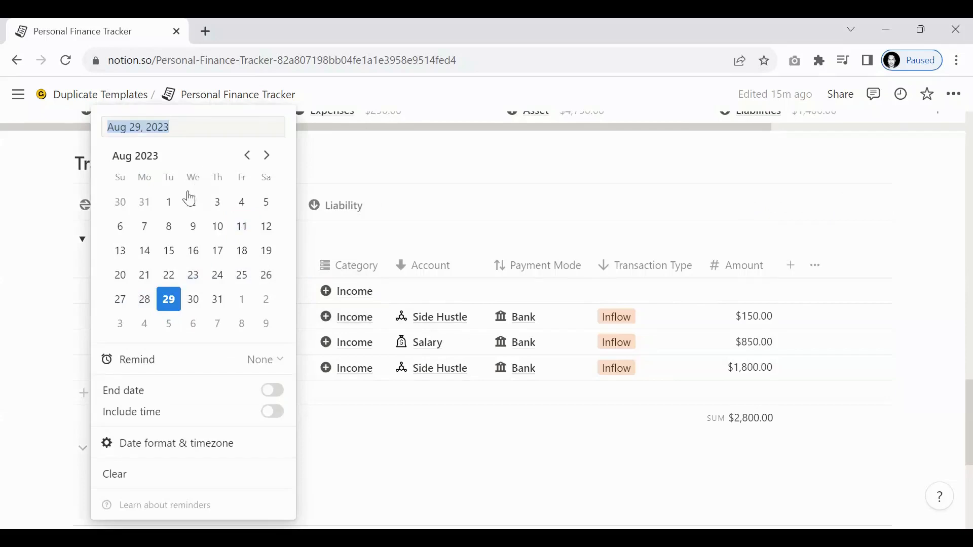
click(267, 156)
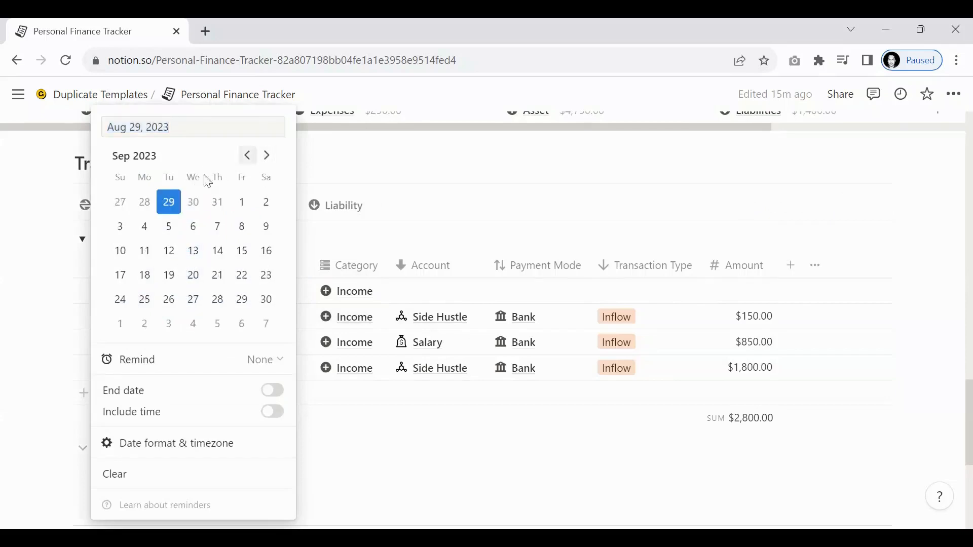
click(193, 226)
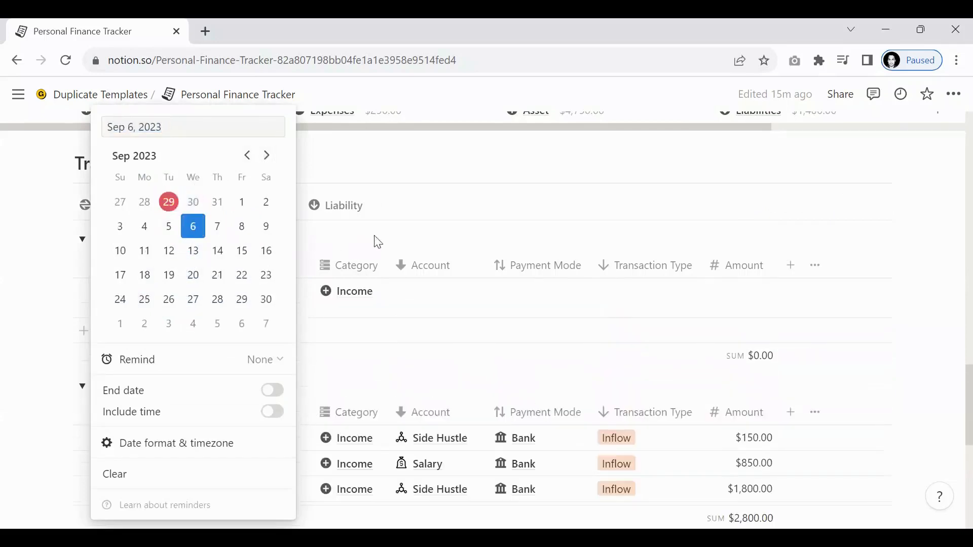
click(389, 240)
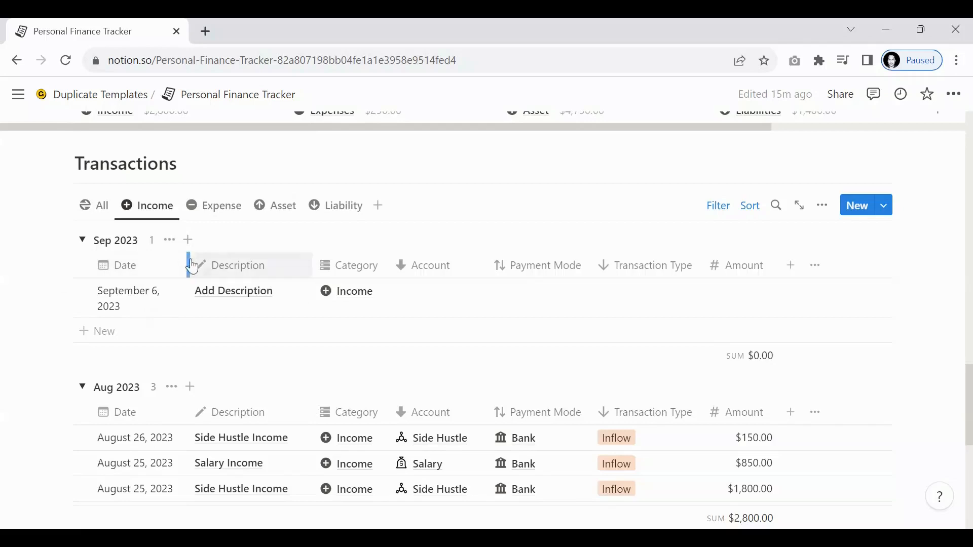
drag(188, 257, 205, 257)
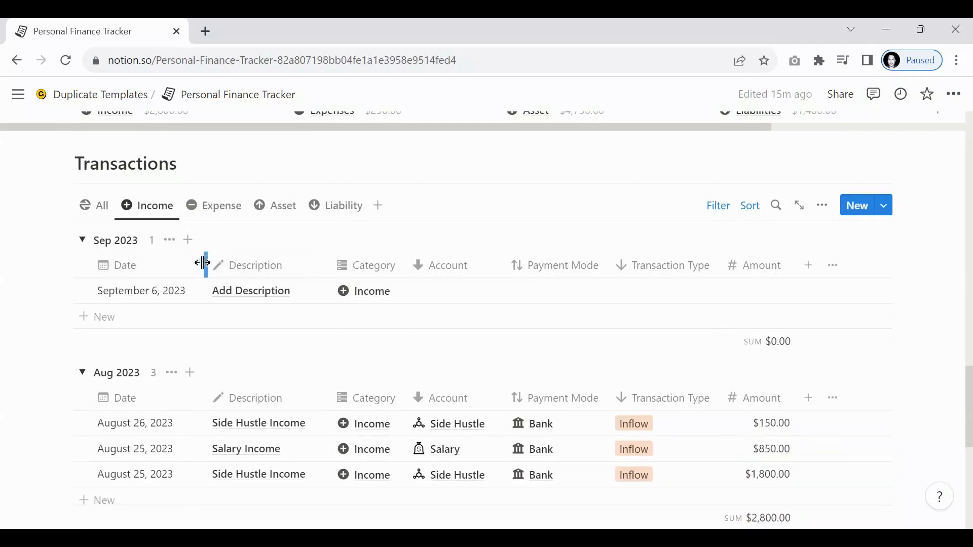
Replace the new September income entry's description with Salary Income
click(250, 299)
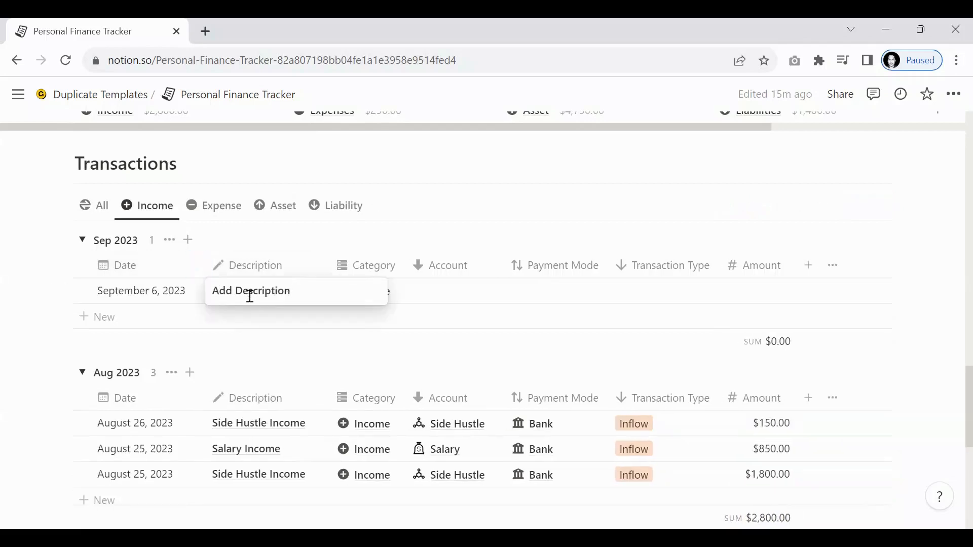
key(ctrl+a)
text(Sala)
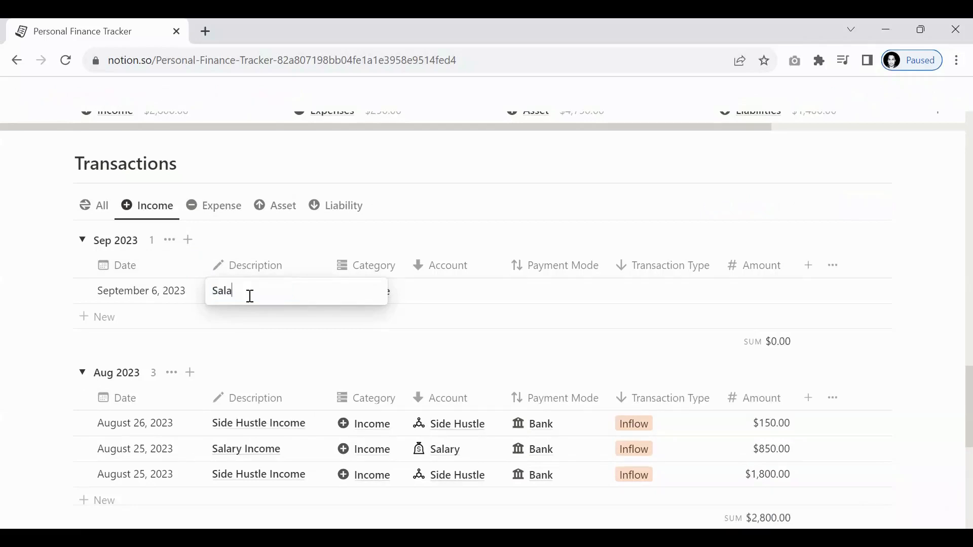
text(ry Income)
key(Tab)
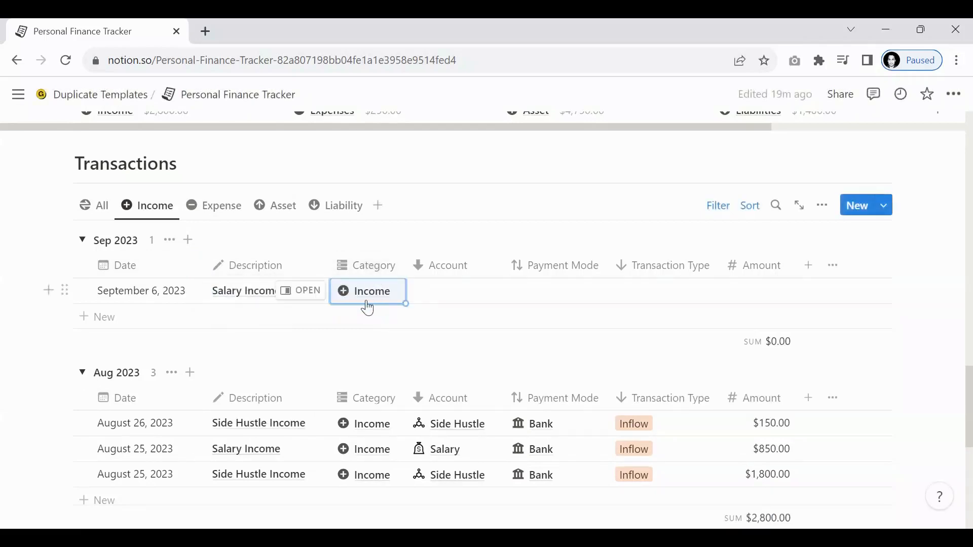
Link the September Salary Income entry to the Salary account and set its payment mode to Bank
click(441, 302)
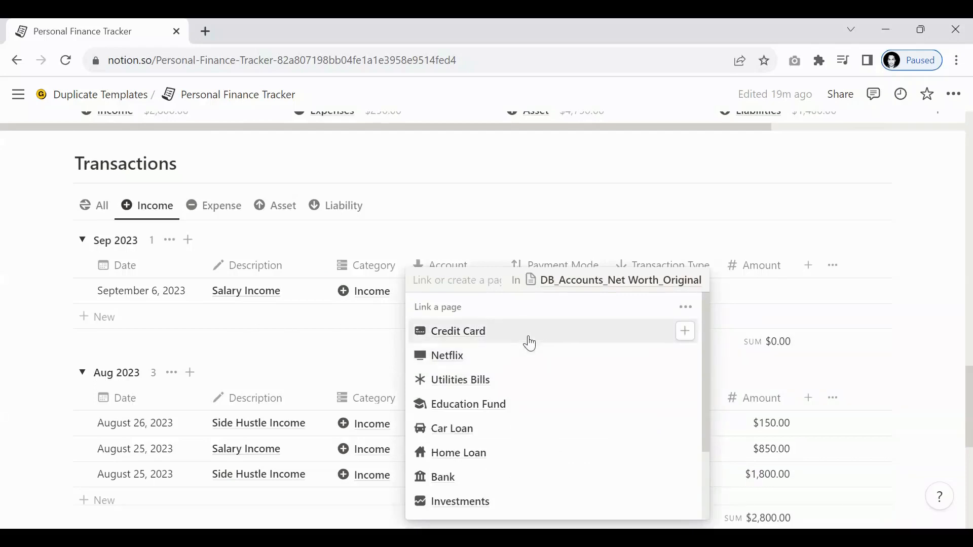
text(Salary)
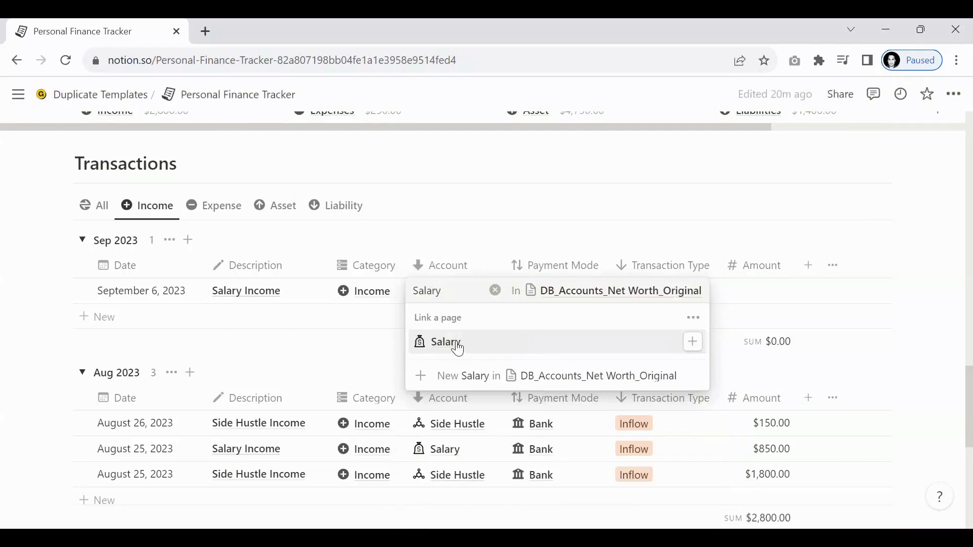
click(446, 343)
key(Escape)
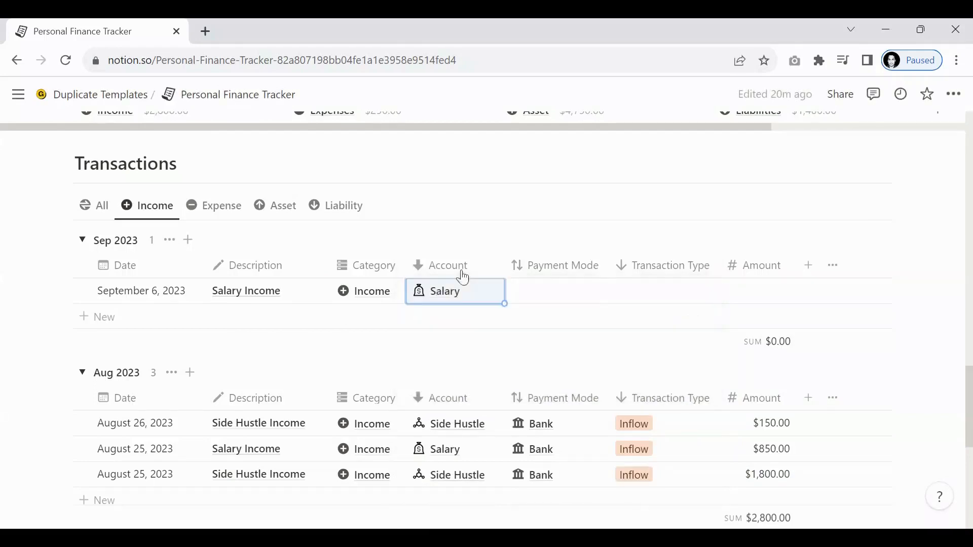
click(569, 303)
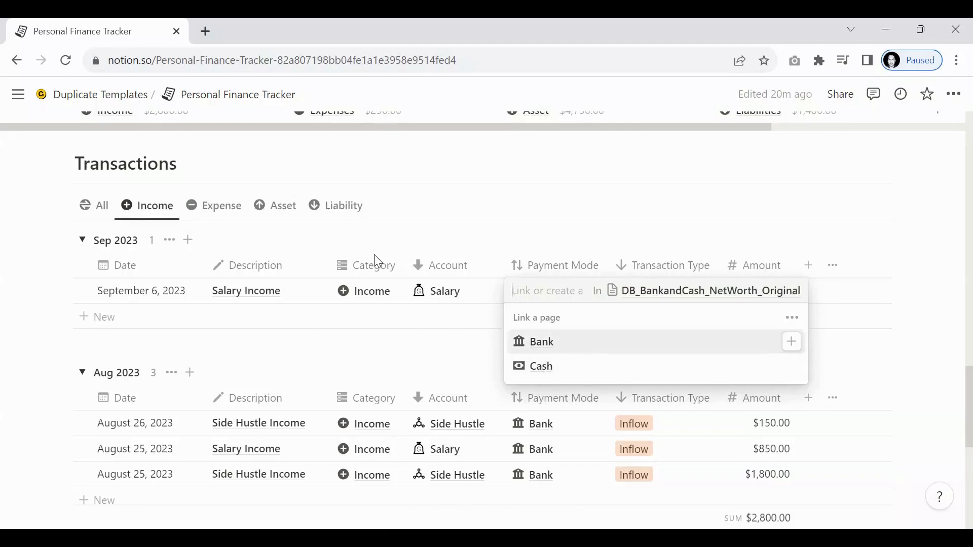
click(549, 350)
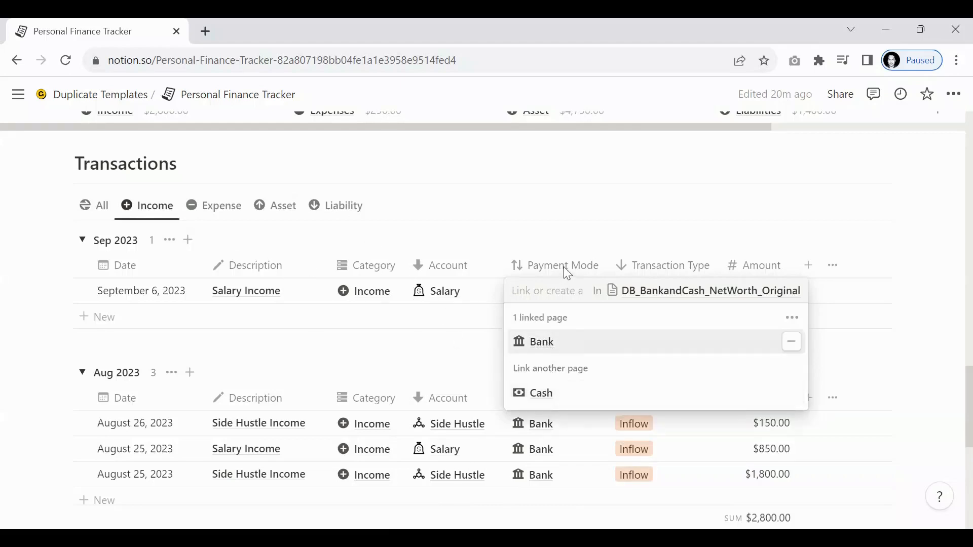
key(Escape)
Set the September Salary Income entry's transaction type to Inflow and its amount to 500
click(669, 293)
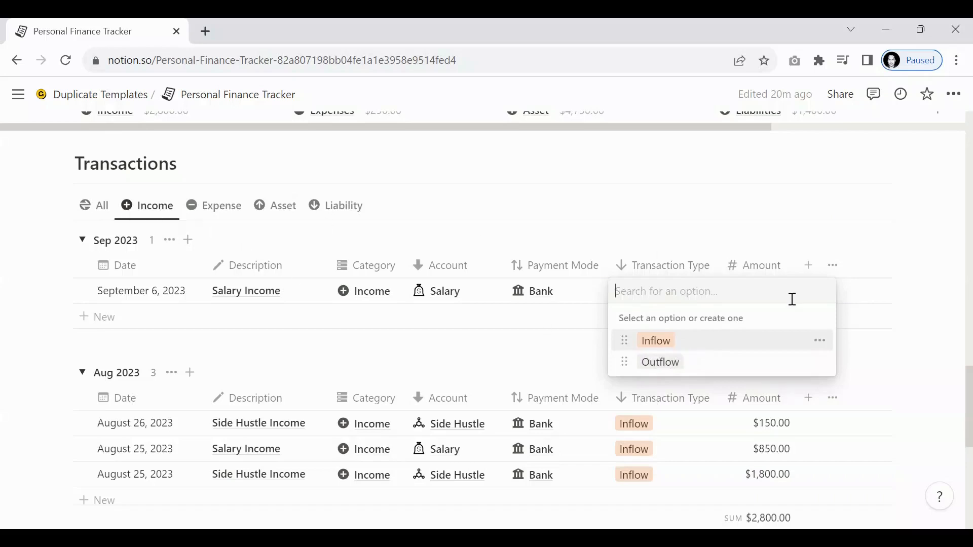
click(668, 349)
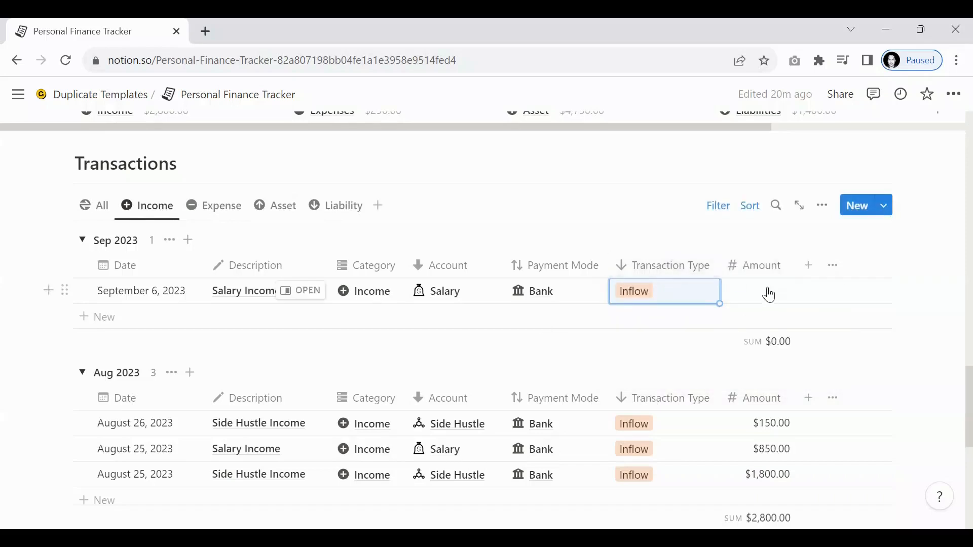
click(769, 293)
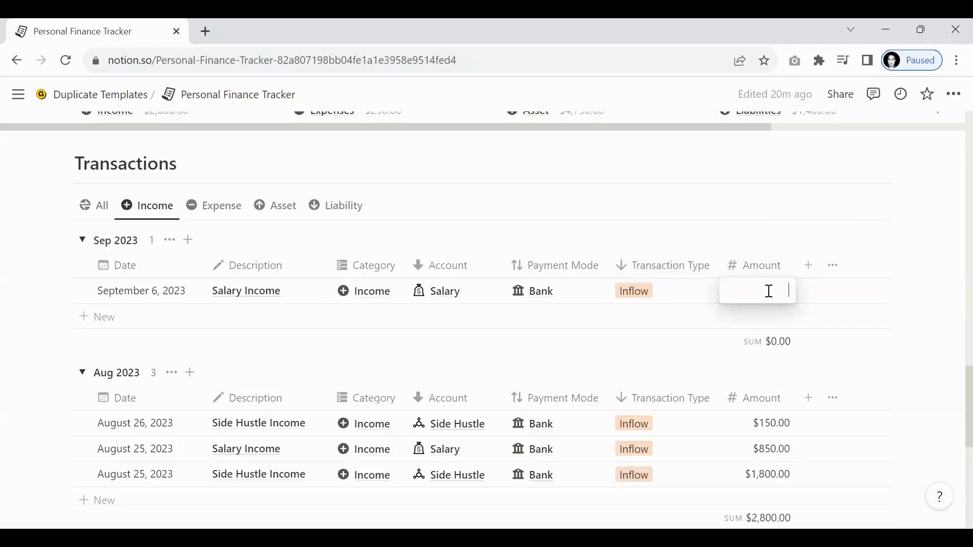
text(500)
key(Return)
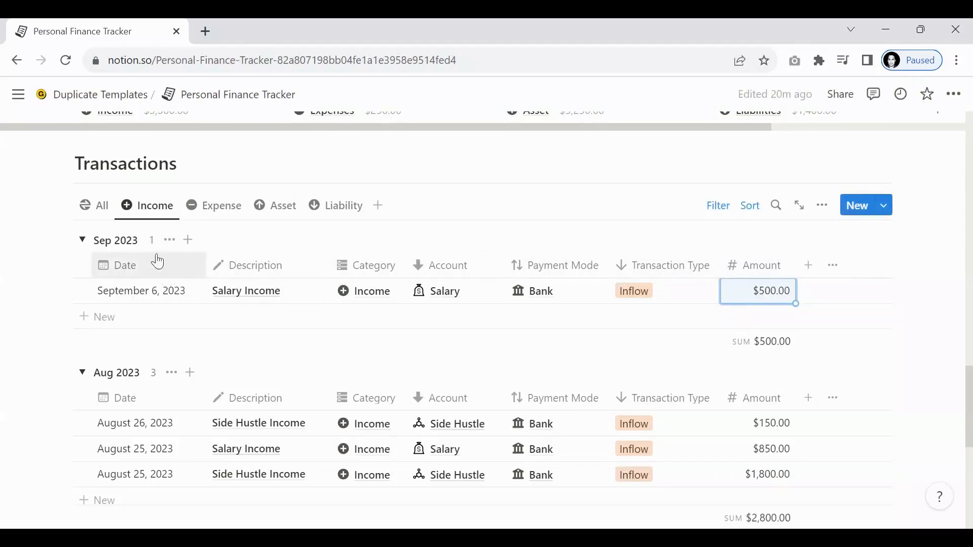
Examine the August 2023 entries in the Expense view of Transactions and the account cards in the Summary's Finances view
click(222, 217)
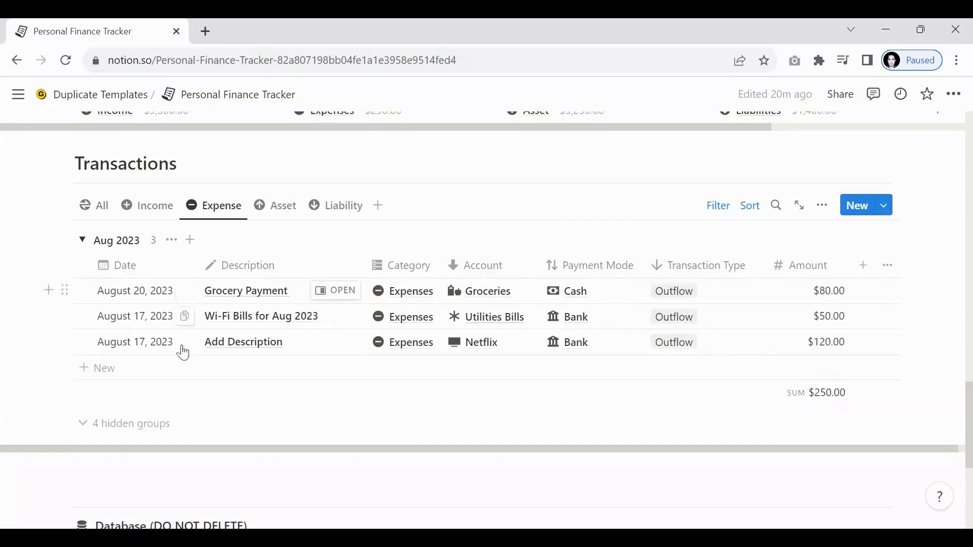
scroll(150, 303, up, 2)
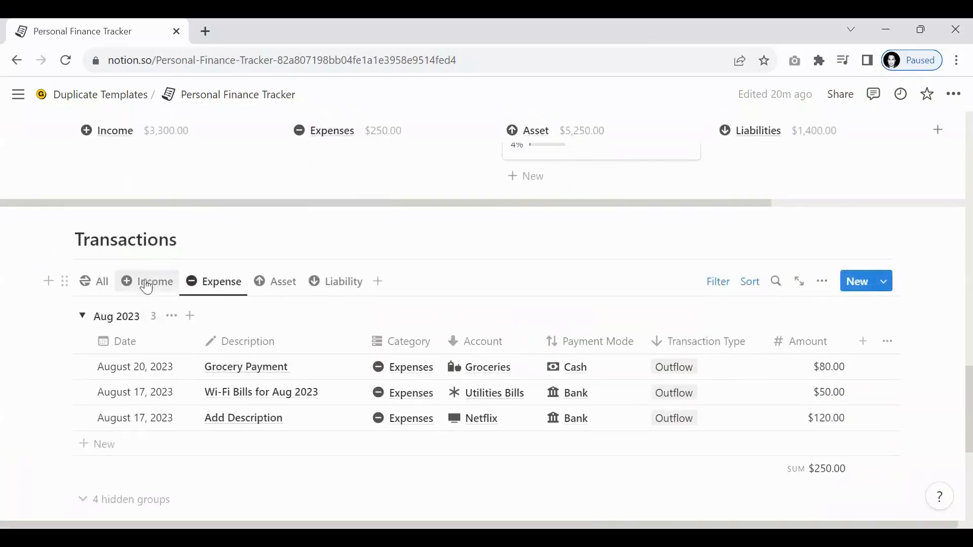
click(148, 282)
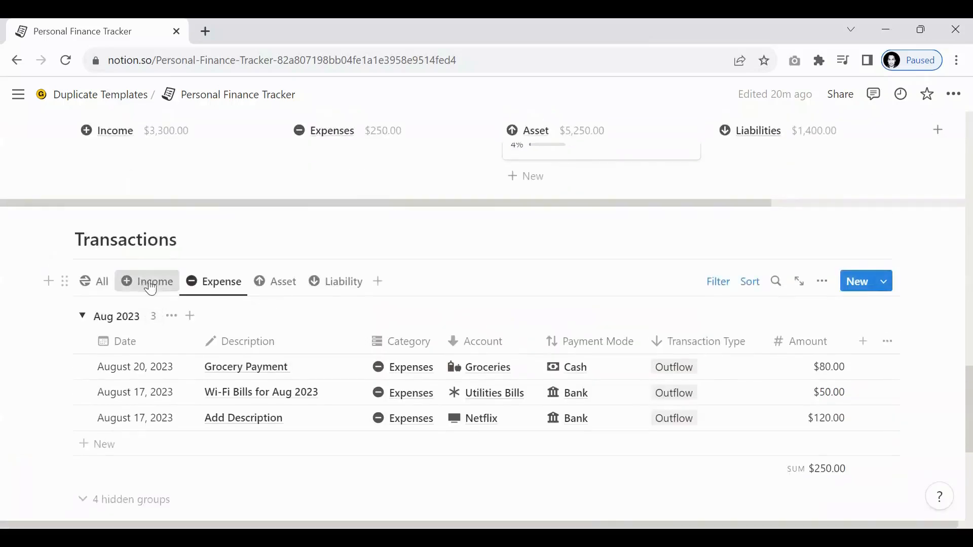
click(196, 287)
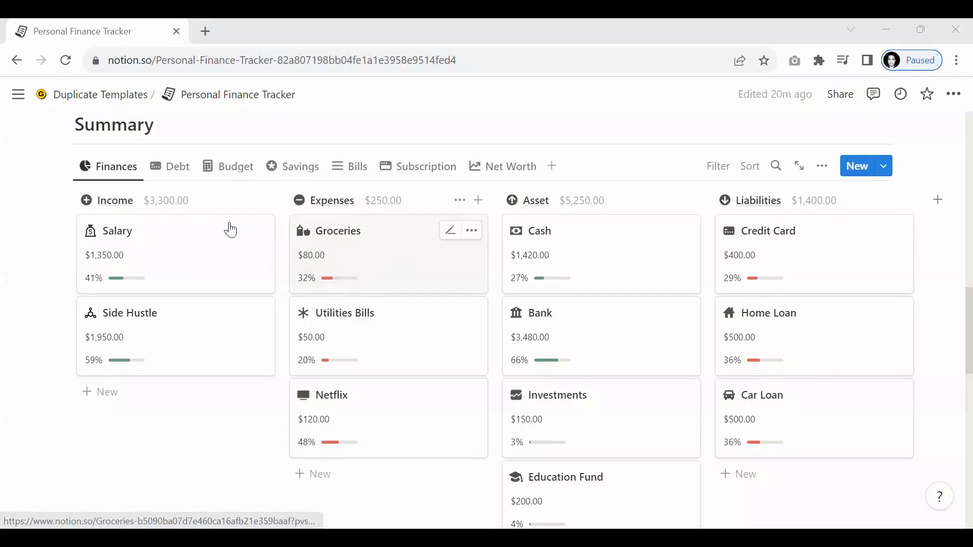
scroll(212, 256, down, 1)
scroll(213, 257, down, 7)
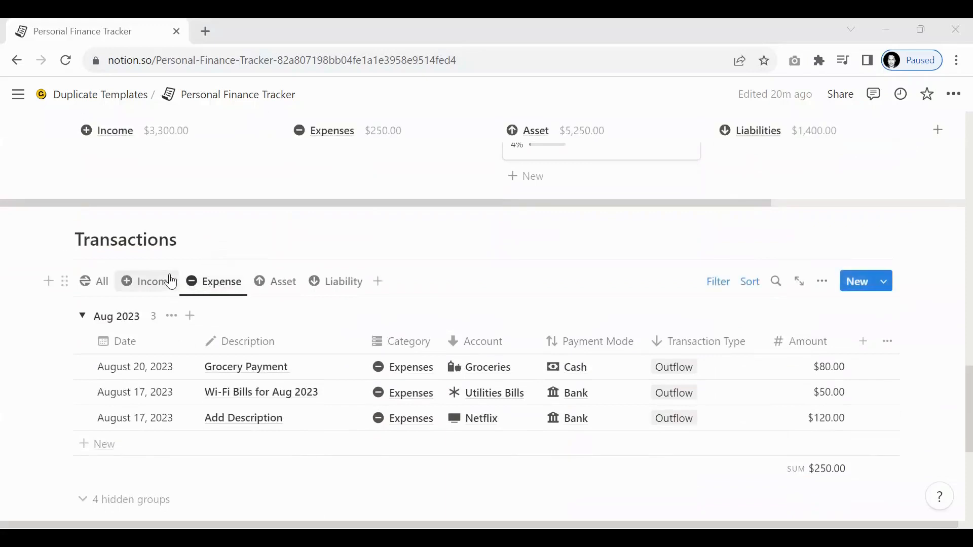
Compare the September and August entries in the Income view of Transactions with the Income cards in the Summary
click(171, 282)
scroll(320, 302, down, 3)
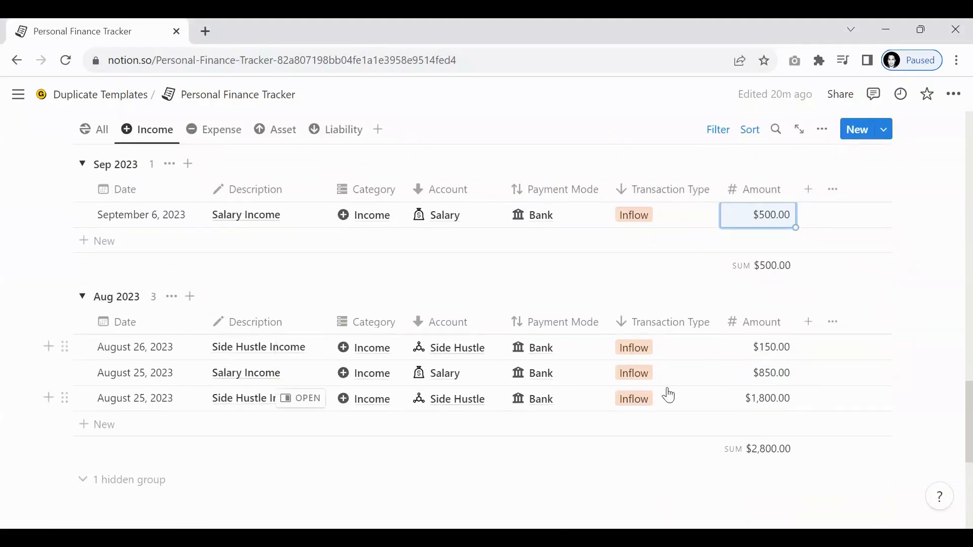
scroll(417, 349, up, 3)
scroll(417, 348, up, 5)
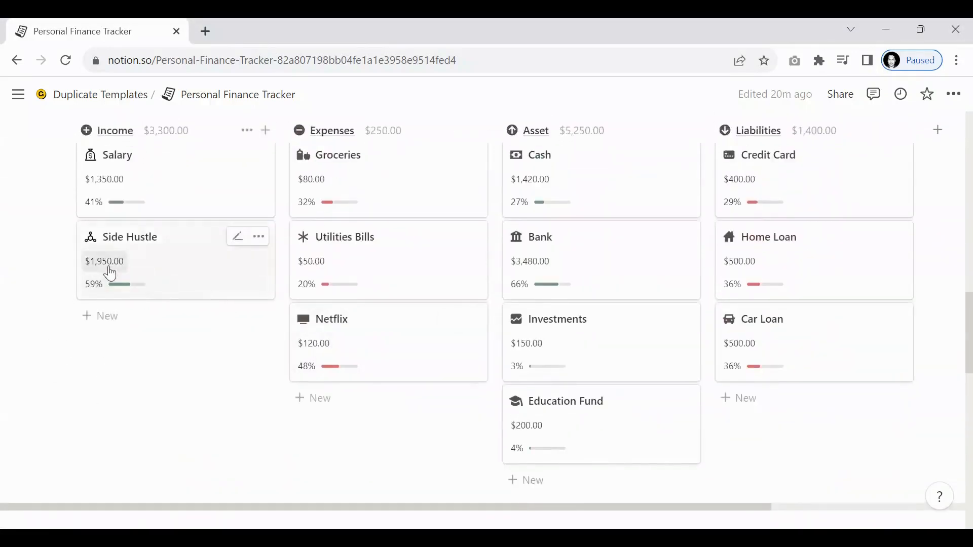
scroll(262, 282, down, 8)
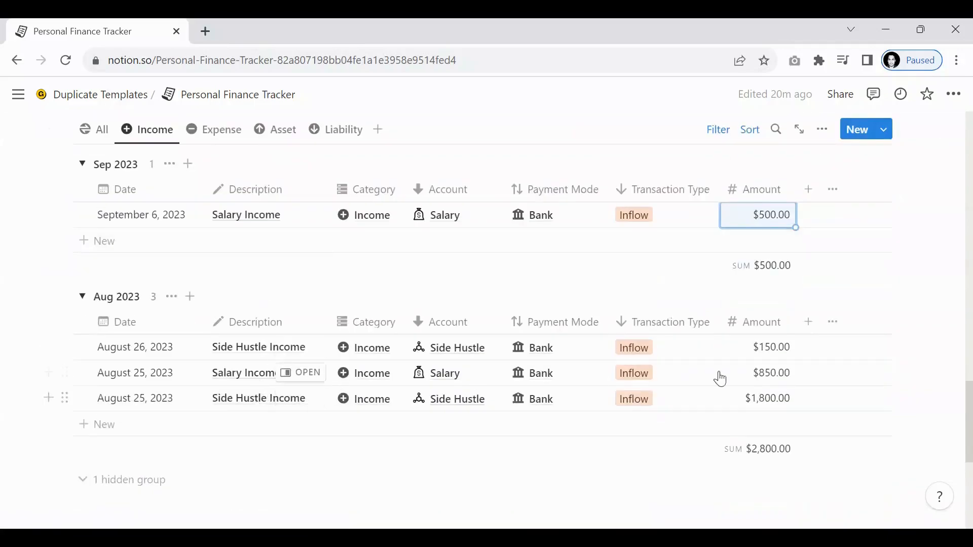
scroll(761, 246, up, 8)
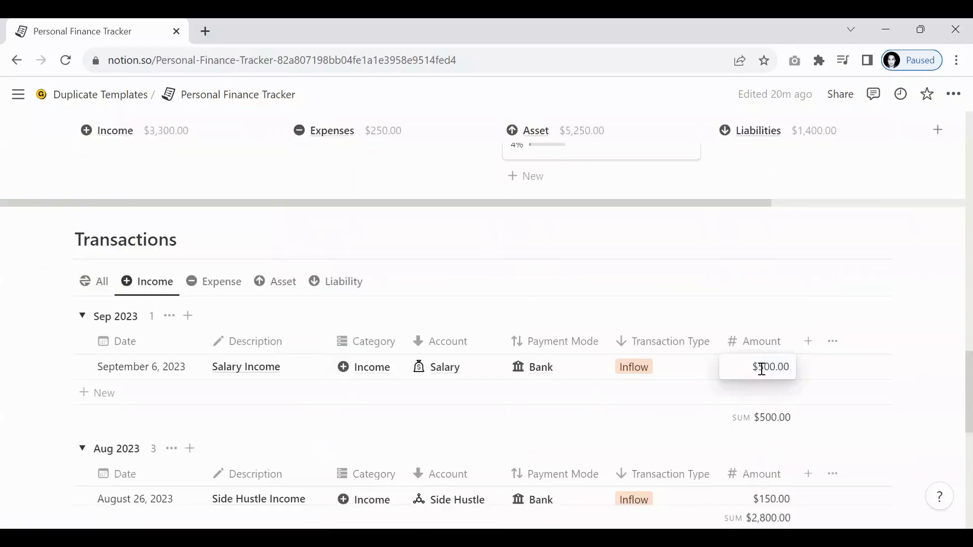
Set the September Salary Income entry's amount to 1000 and check the Income cards in the Summary's Finances view
triple_click(761, 367)
text(1000)
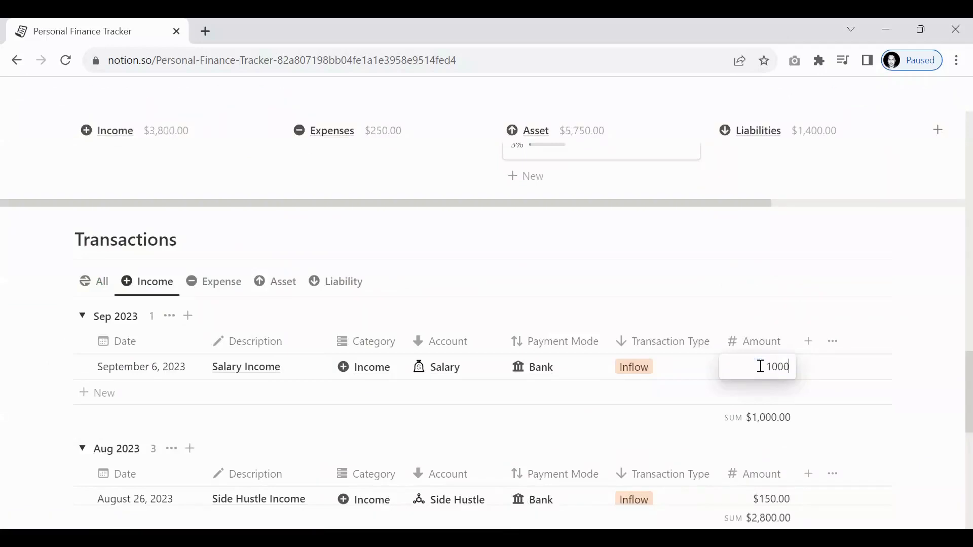
key(Return)
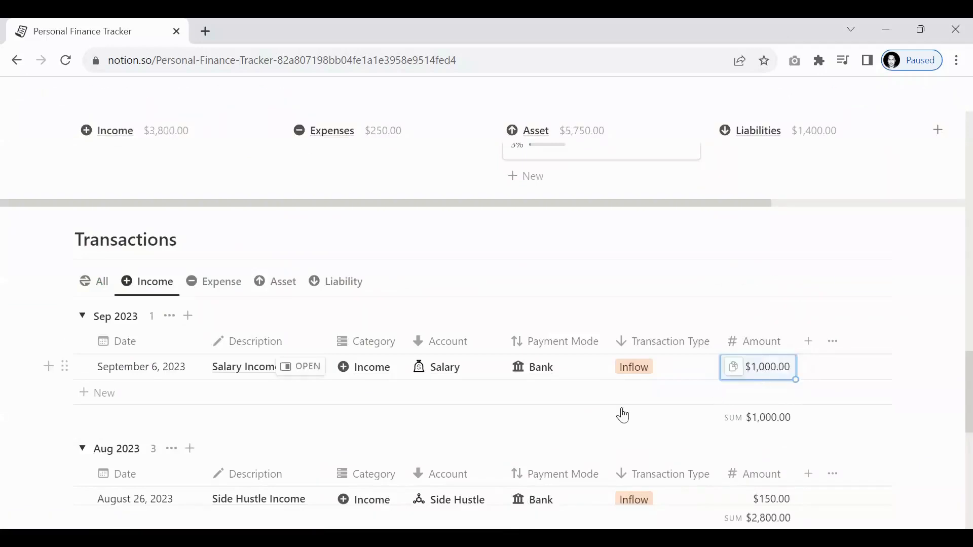
scroll(624, 413, down, 2)
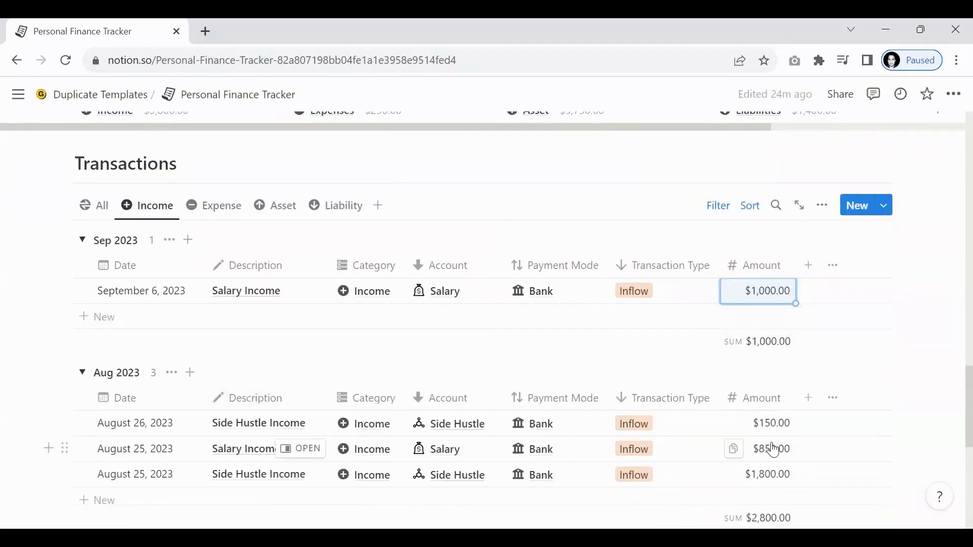
scroll(591, 390, up, 10)
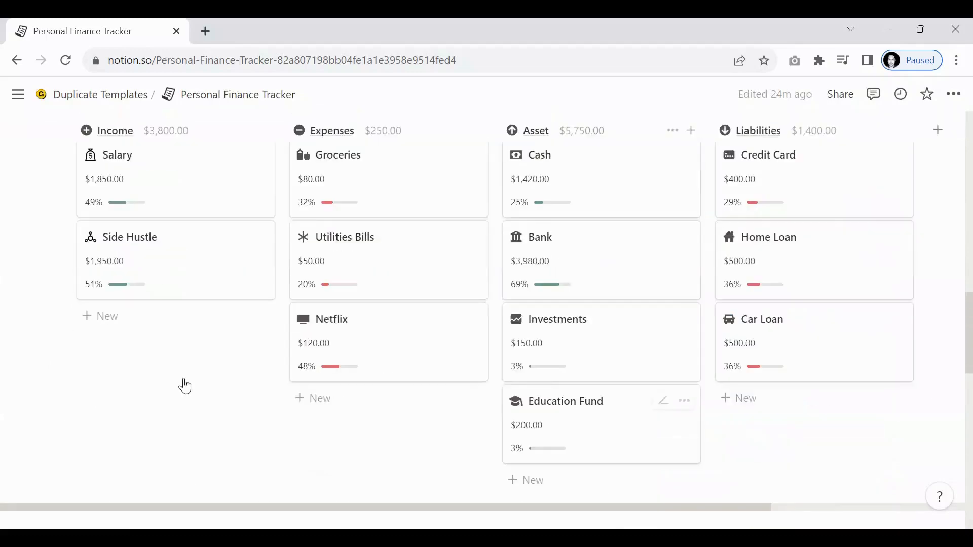
scroll(112, 361, up, 3)
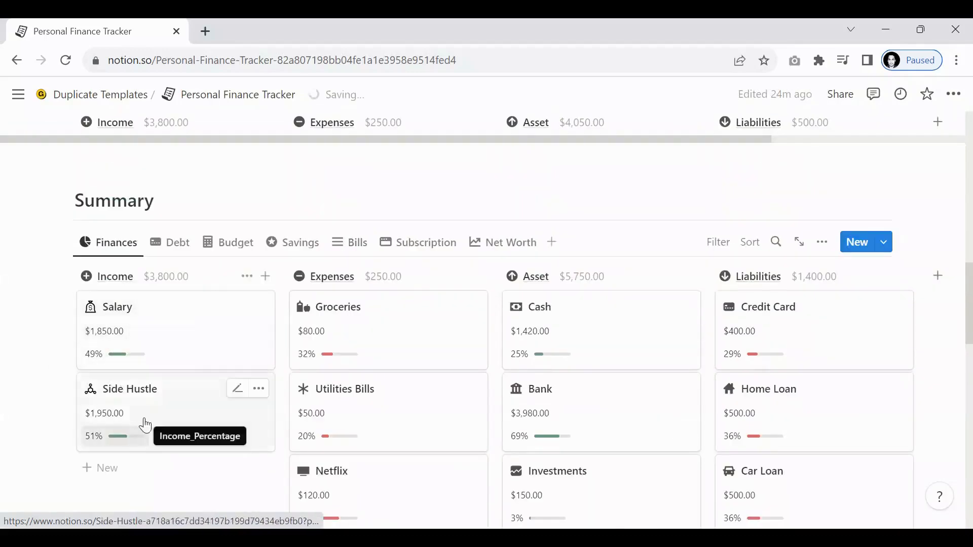
scroll(184, 369, down, 2)
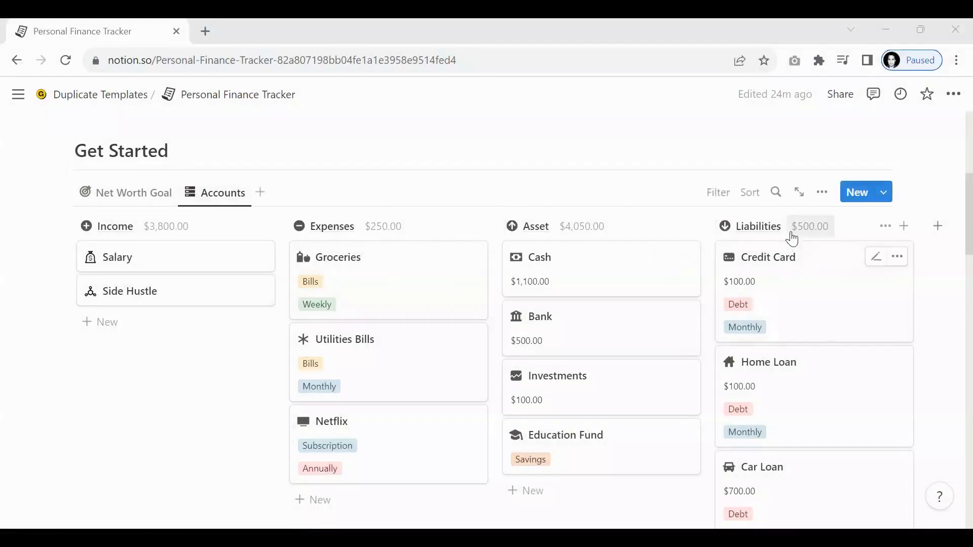
Add a blank card to the Liabilities column of the Accounts board and view its Classification options
scroll(763, 231, down, 2)
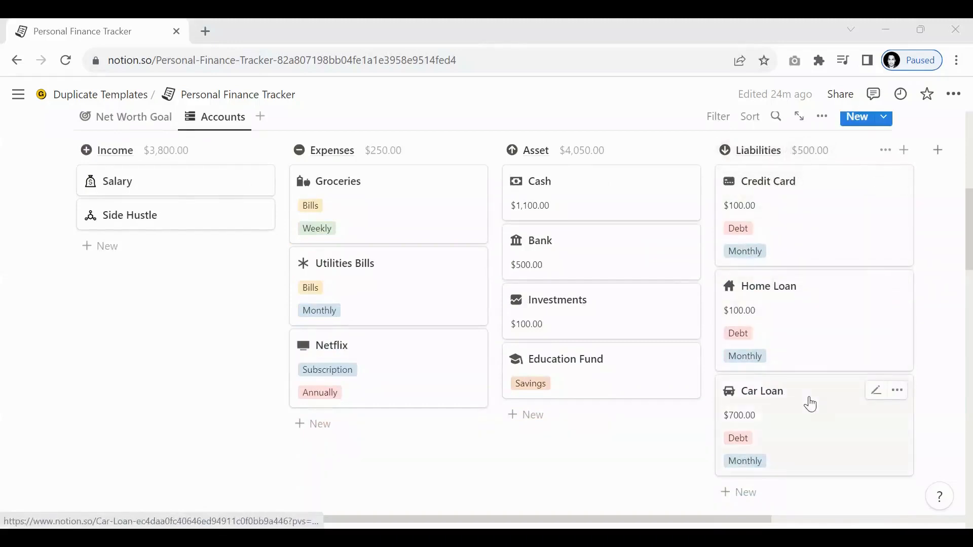
scroll(764, 226, down, 3)
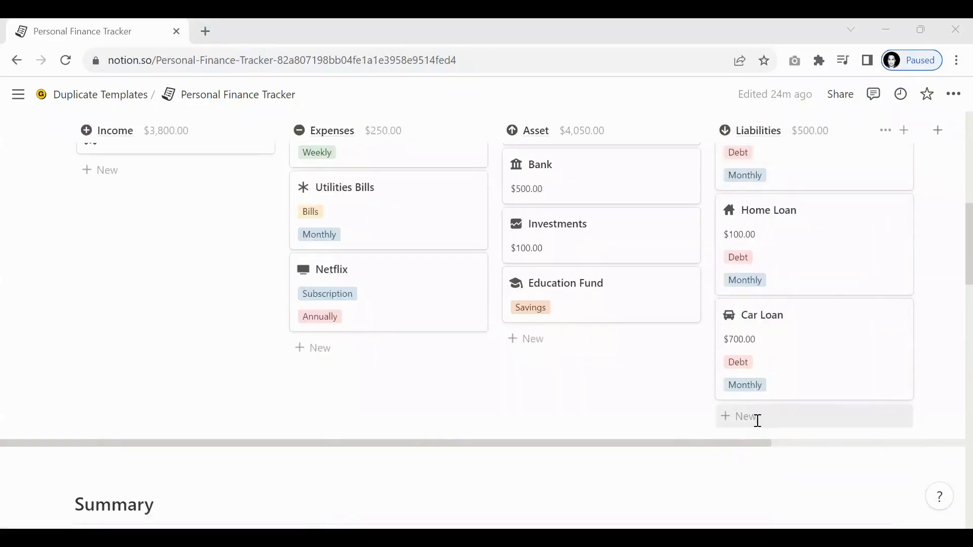
click(757, 417)
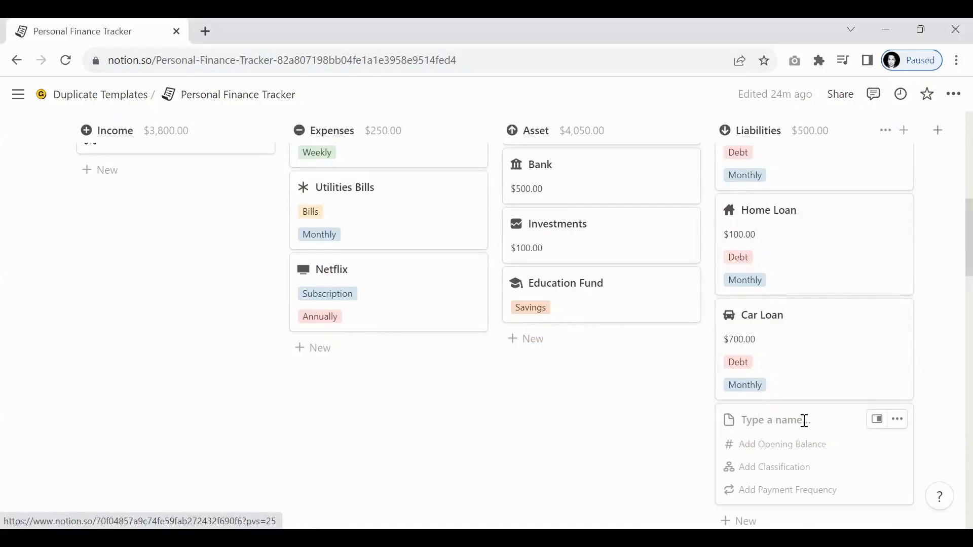
click(783, 479)
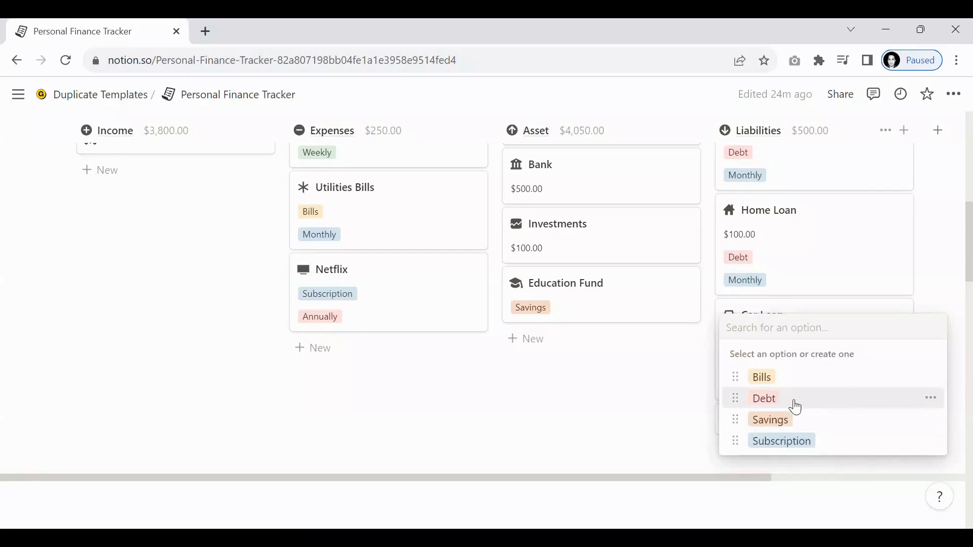
click(659, 373)
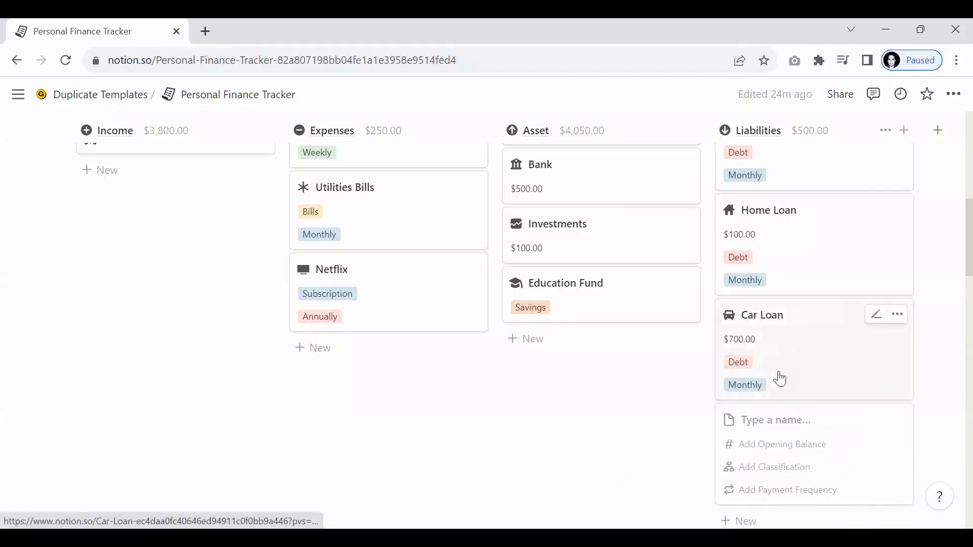
View the Payment Frequency options of the blank Liabilities card and delete that card
scroll(780, 375, up, 2)
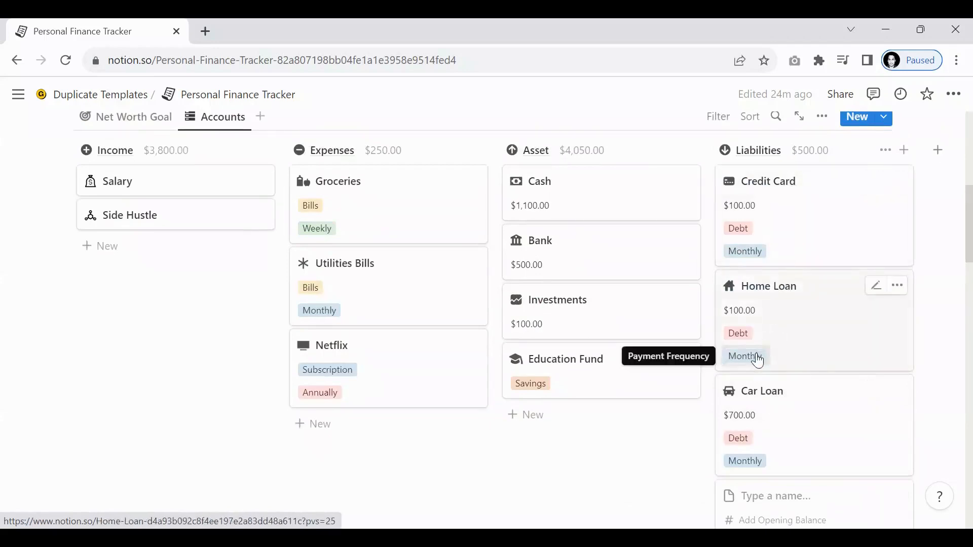
scroll(793, 412, down, 3)
click(778, 413)
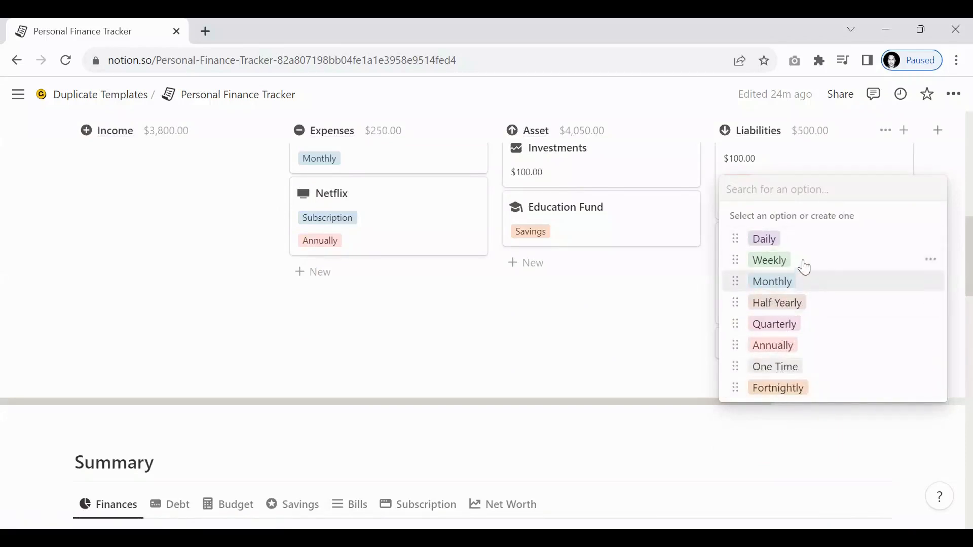
click(648, 319)
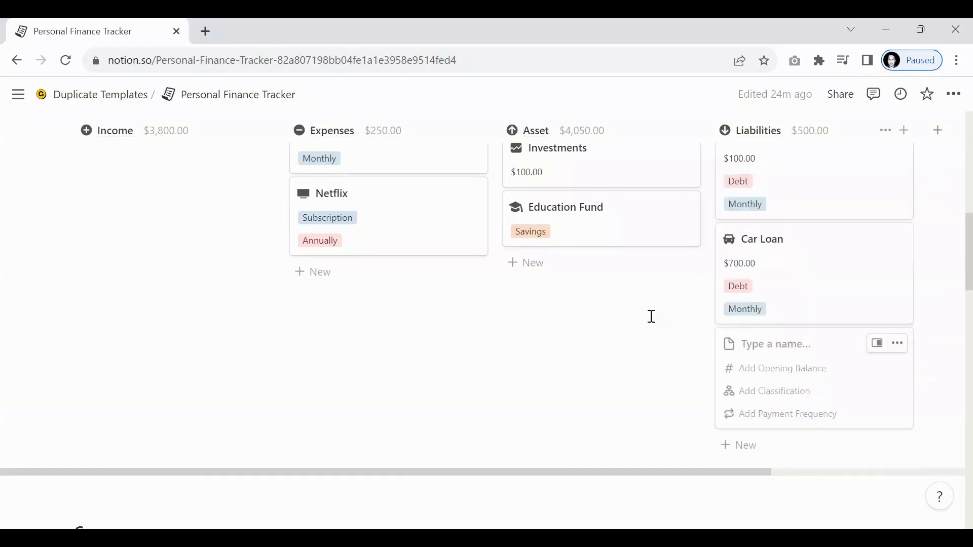
click(897, 345)
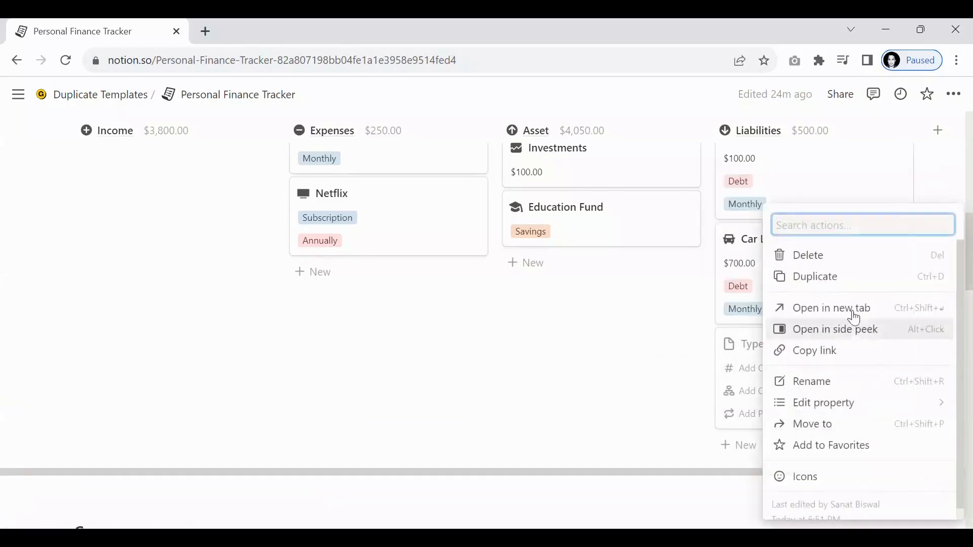
key(Delete)
Examine the Credit Card account's Classification options on the Accounts board, leaving Debt selected
scroll(824, 352, up, 3)
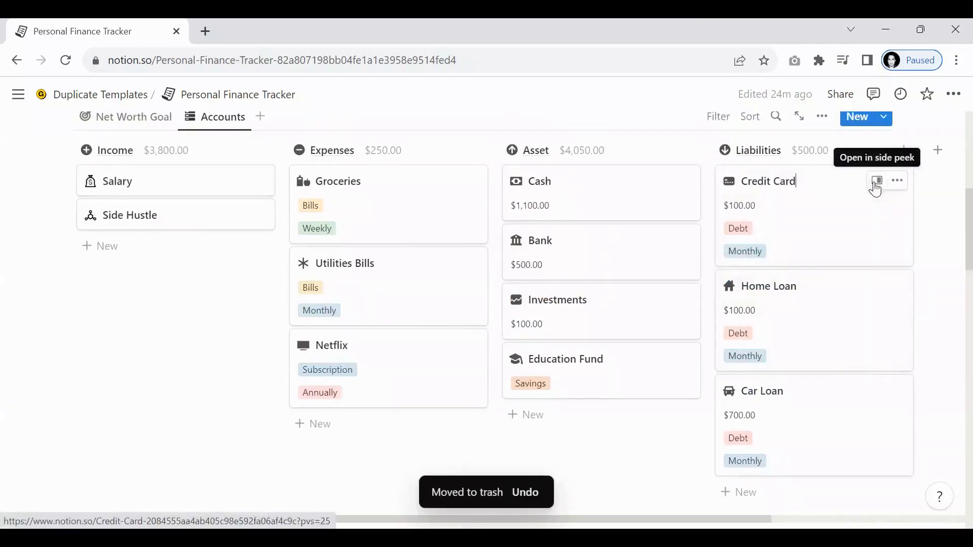
click(746, 230)
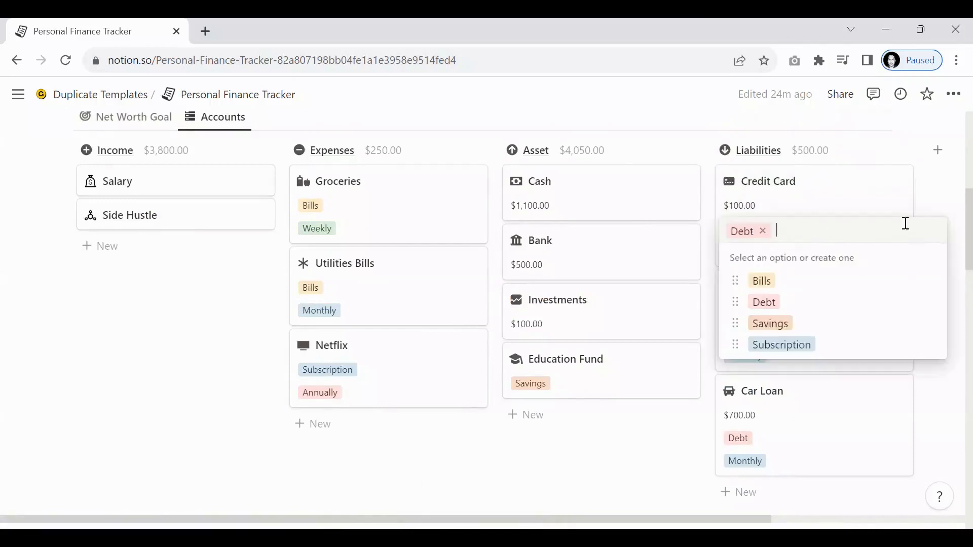
click(935, 209)
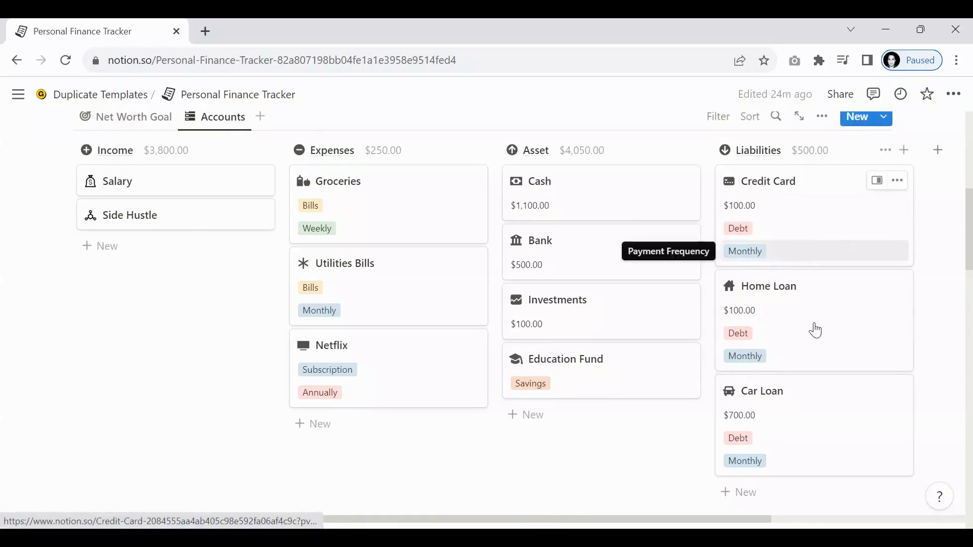
scroll(399, 267, up, 3)
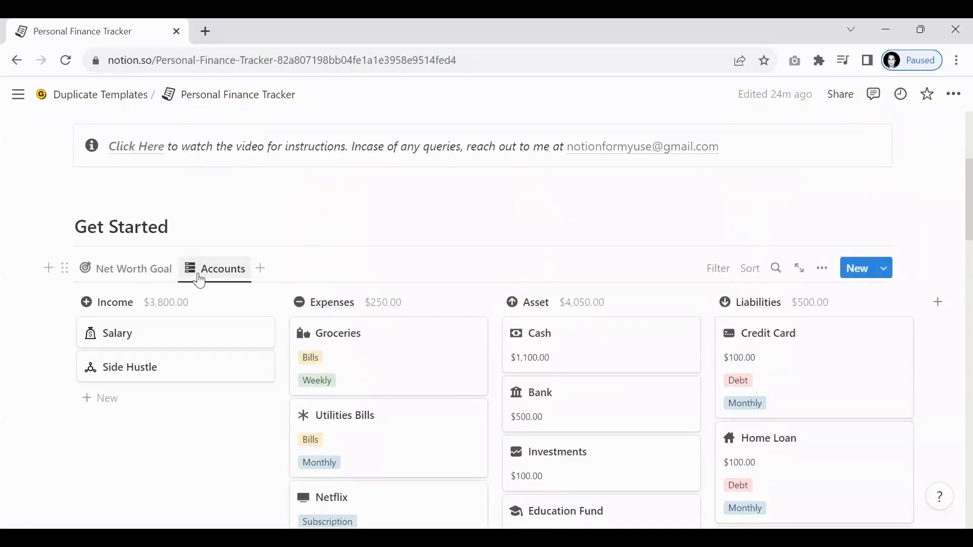
scroll(611, 315, down, 2)
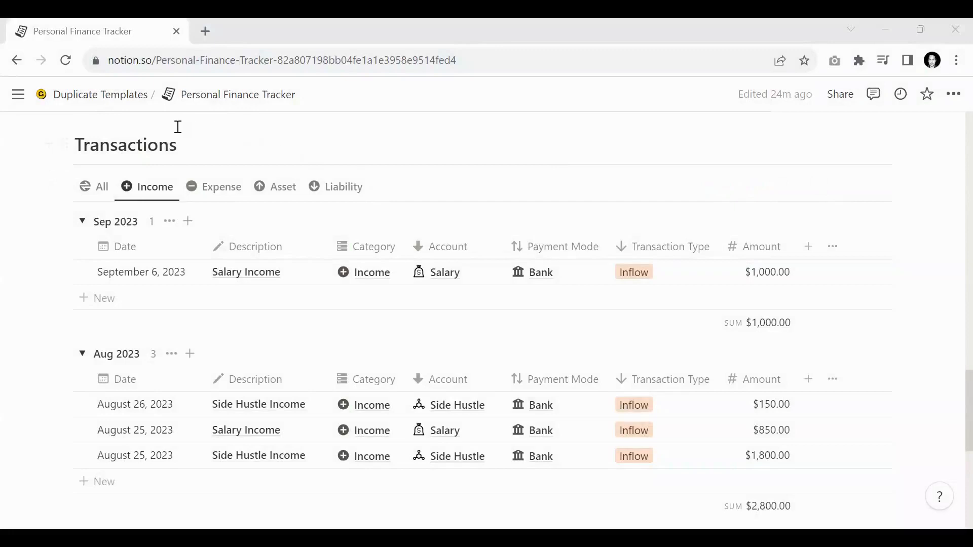
Add a new entry to the Liability view of Transactions and set its date to September 13, 2023
click(342, 200)
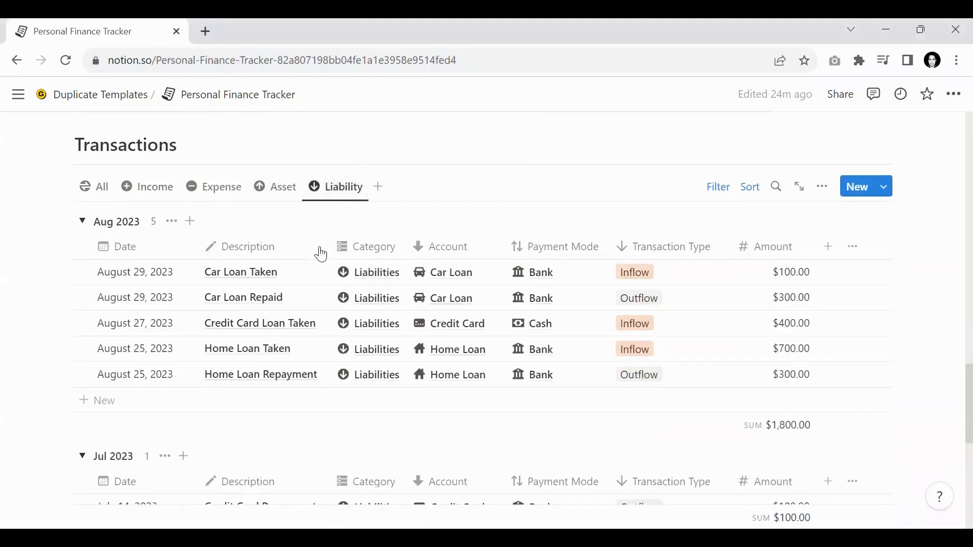
scroll(320, 255, down, 2)
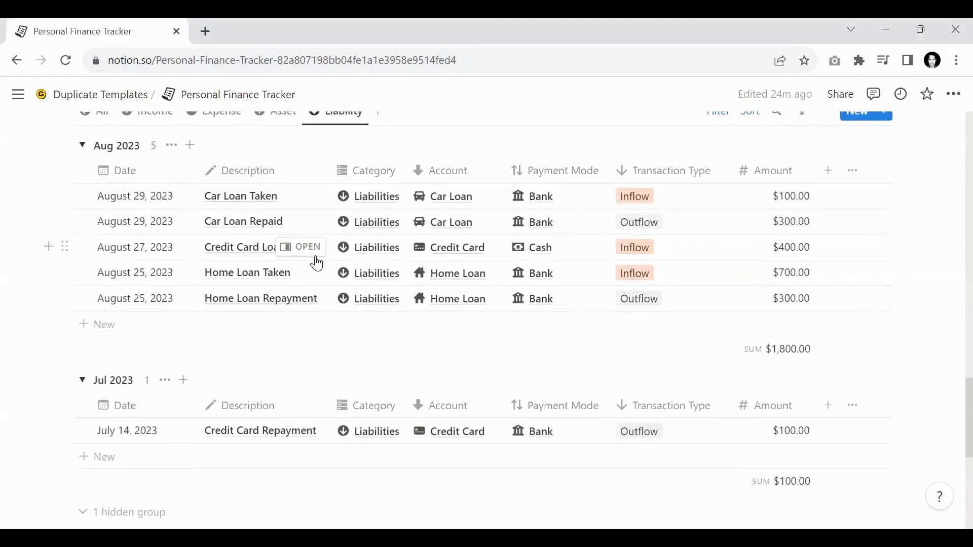
scroll(317, 263, up, 2)
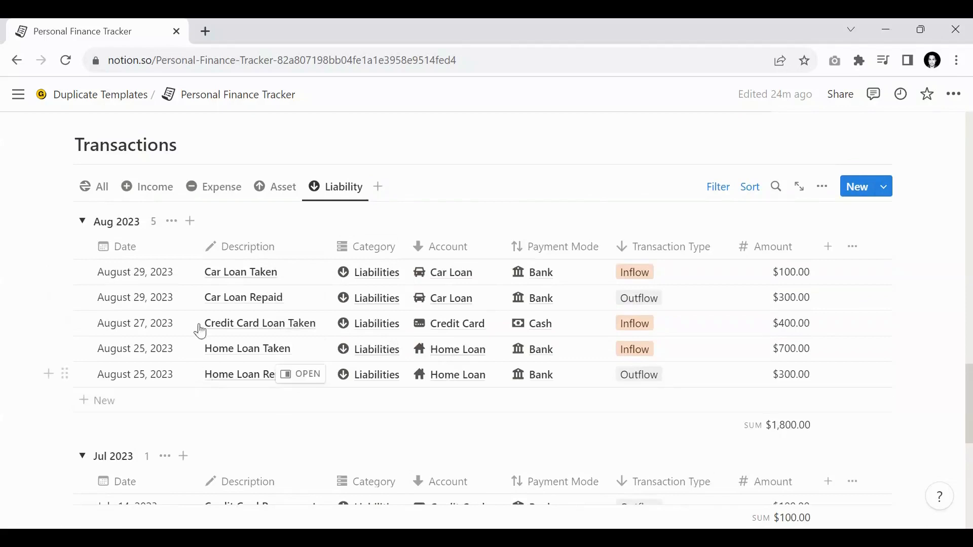
click(113, 410)
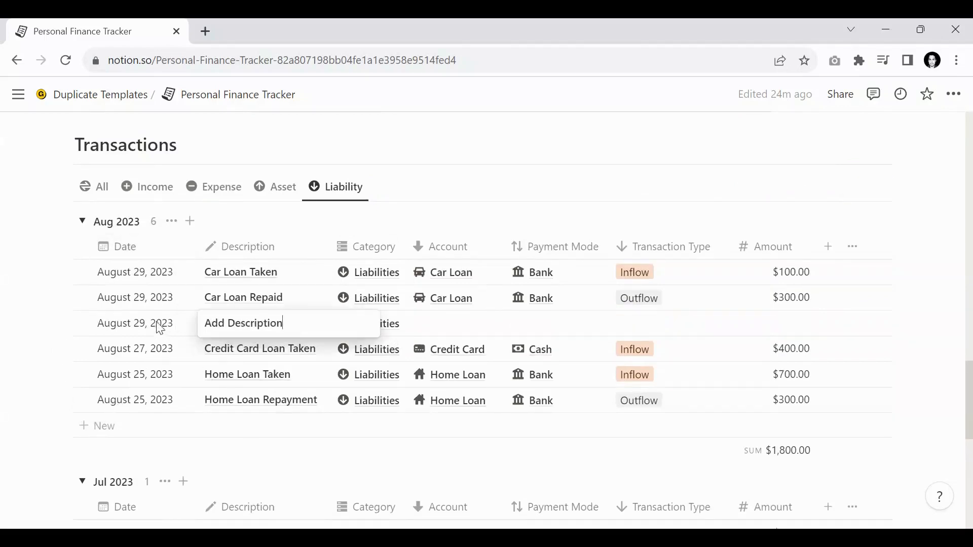
click(141, 327)
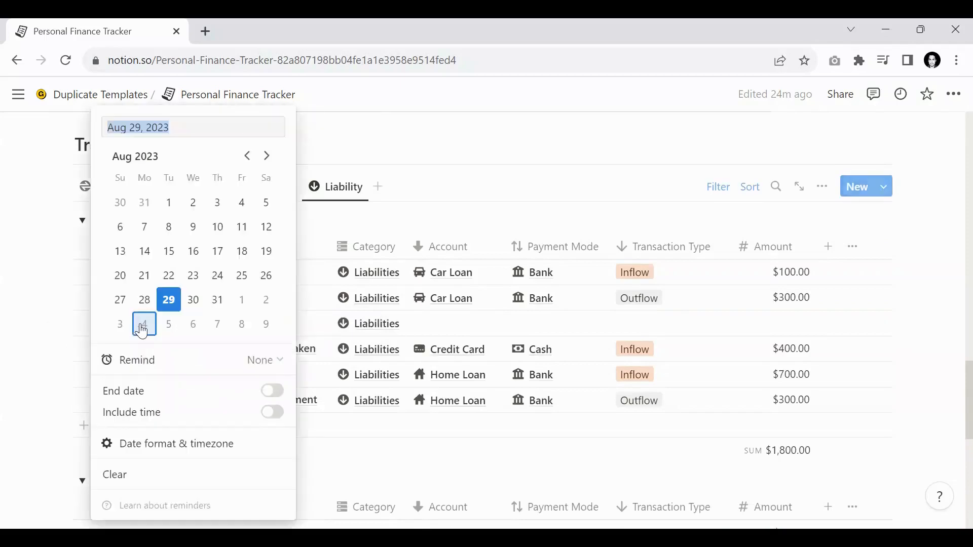
click(267, 155)
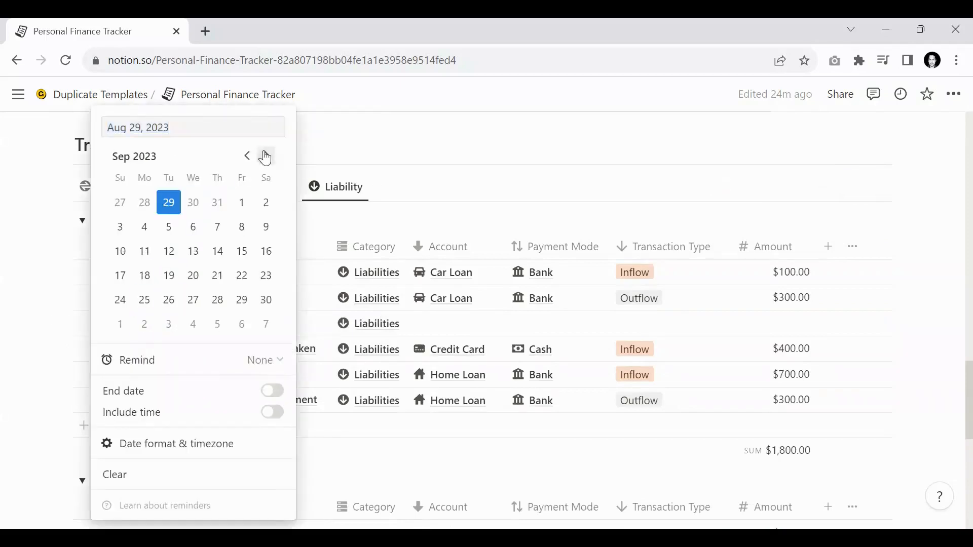
click(190, 260)
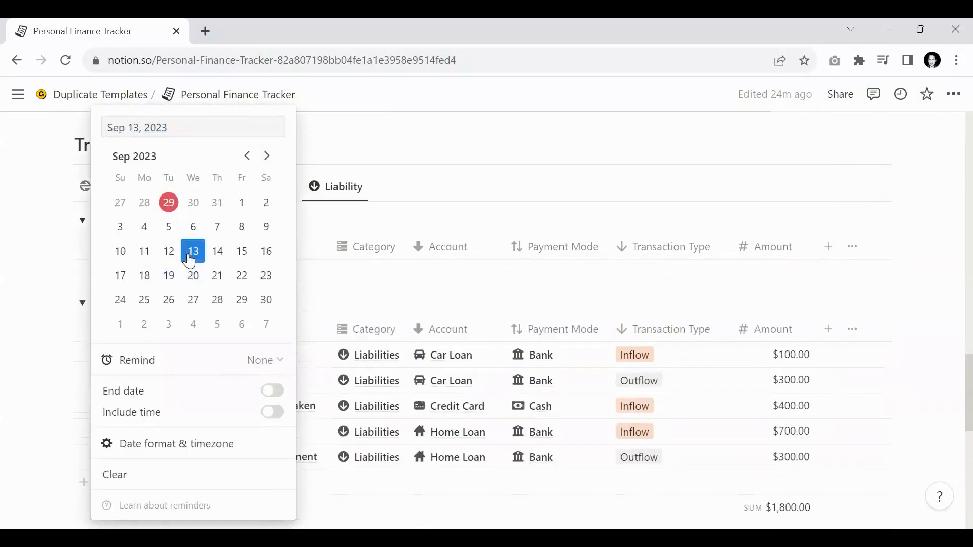
click(473, 339)
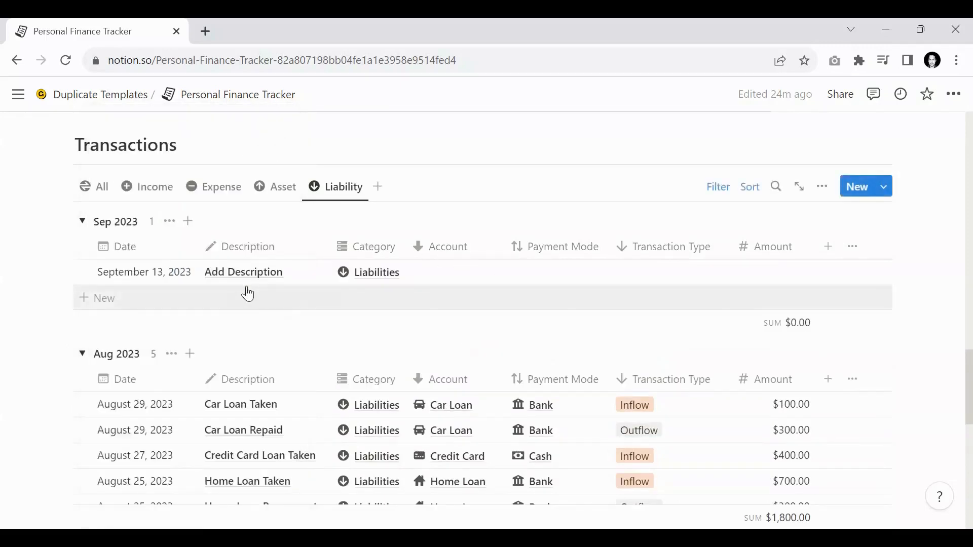
Link the September 13 liability entry to the Home Loan account and set its payment mode to Bank
scroll(246, 286, down, 3)
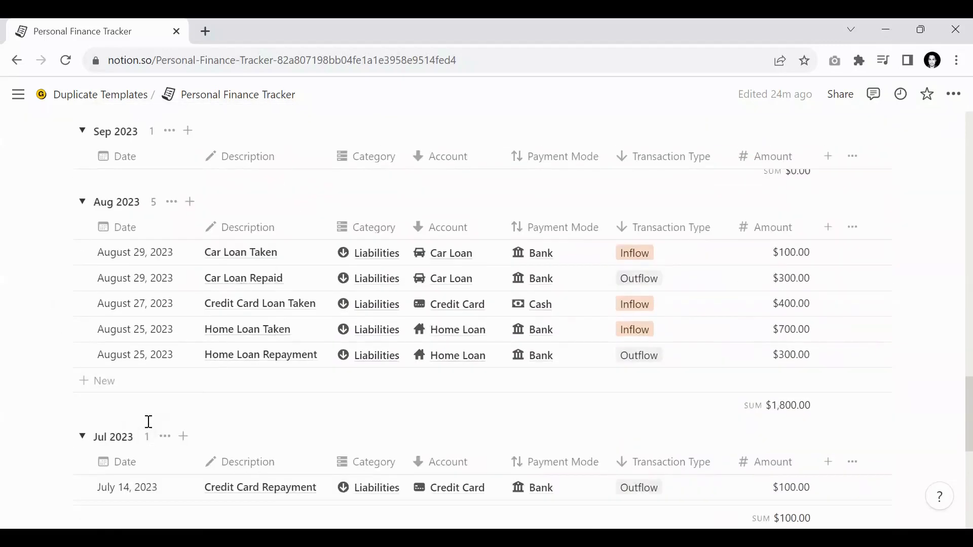
scroll(169, 364, up, 3)
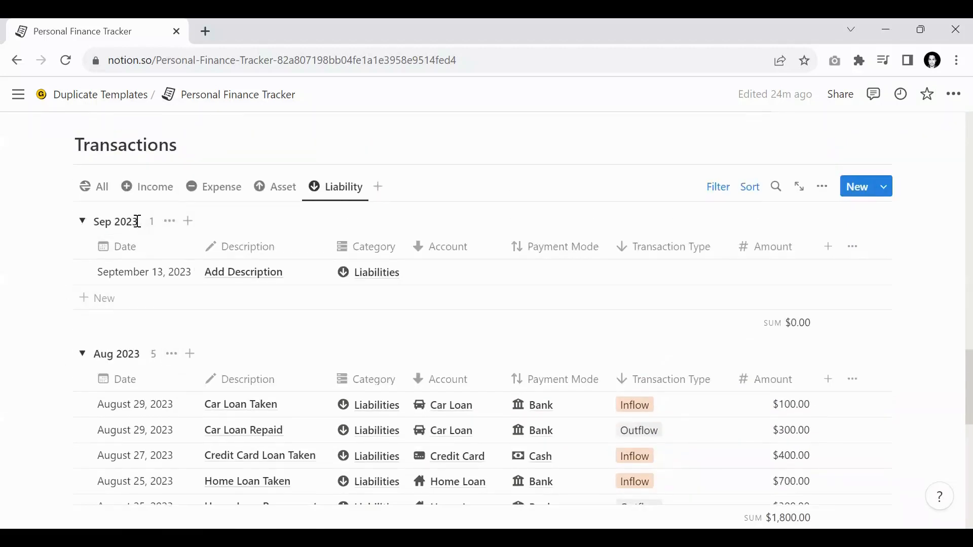
click(459, 276)
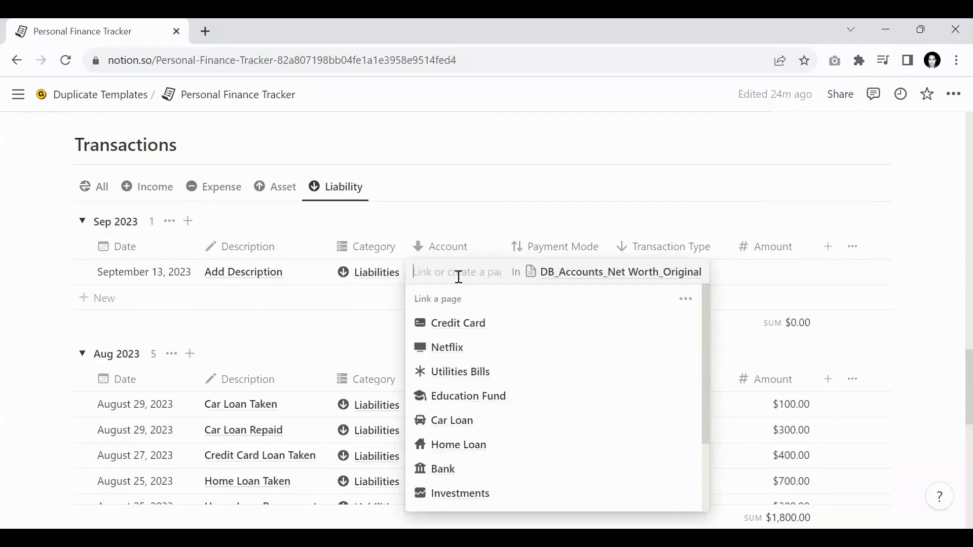
text(Home)
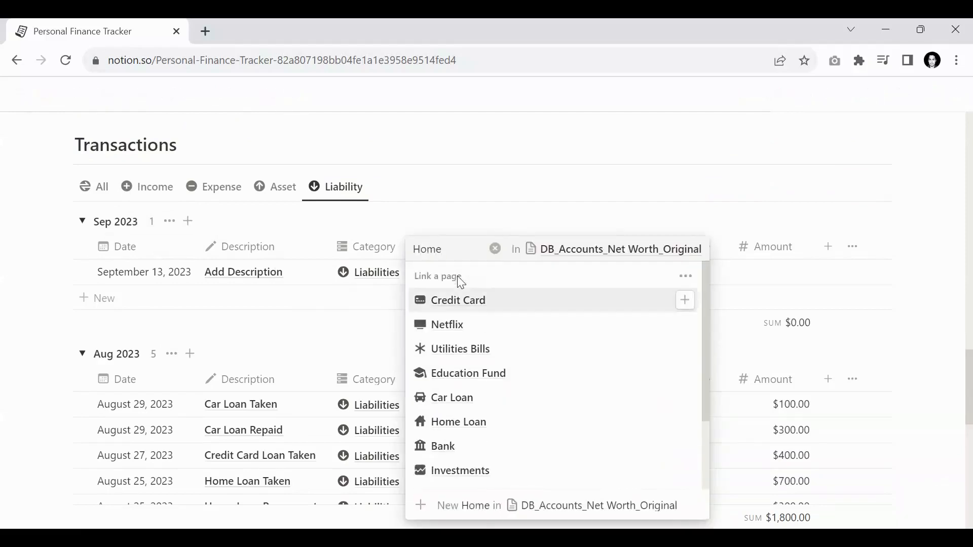
click(462, 325)
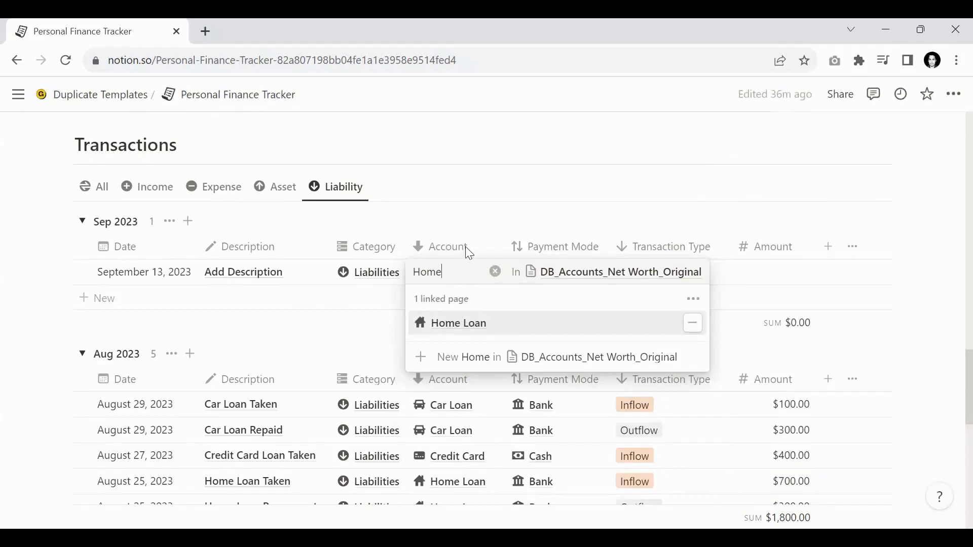
click(465, 249)
click(560, 284)
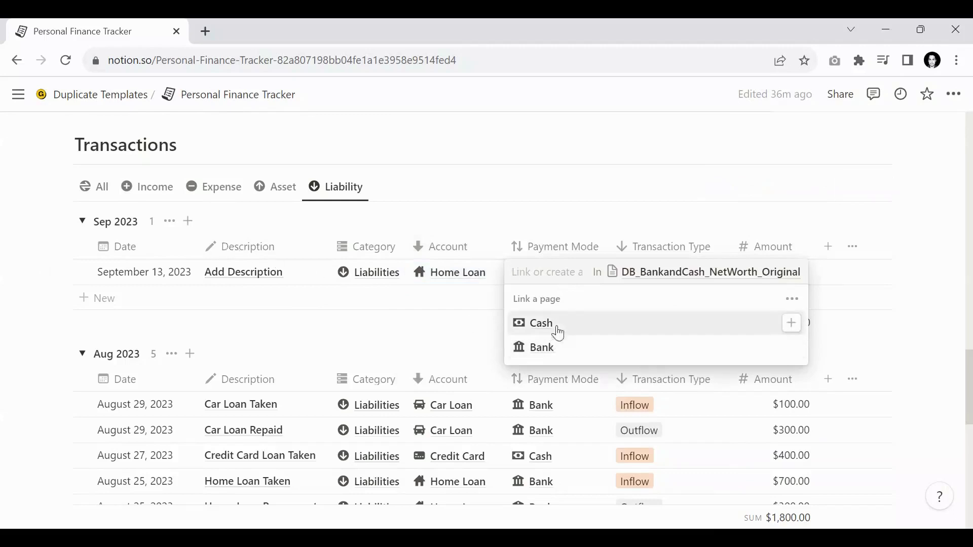
click(553, 354)
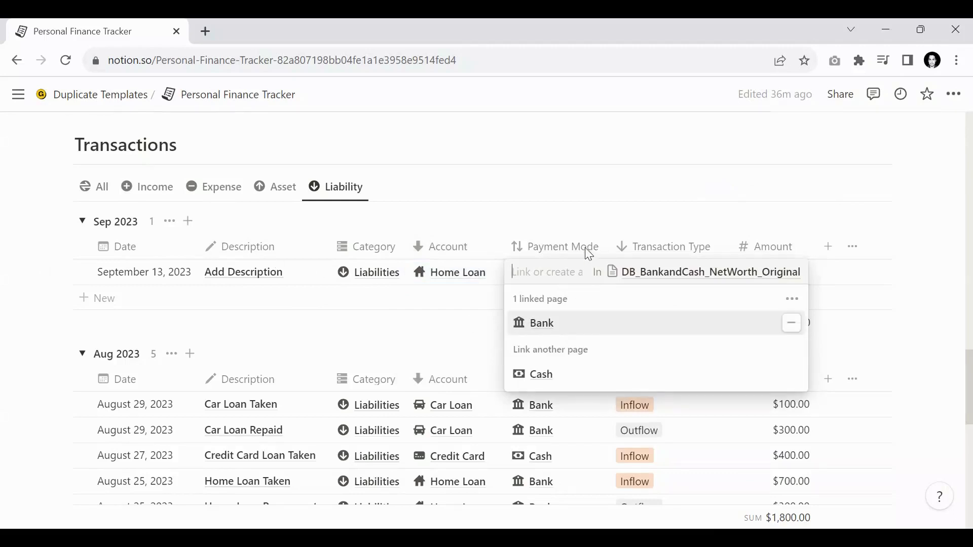
click(587, 252)
Set the September 13 Home Loan entry's transaction type to Outflow and its amount to 100
click(654, 277)
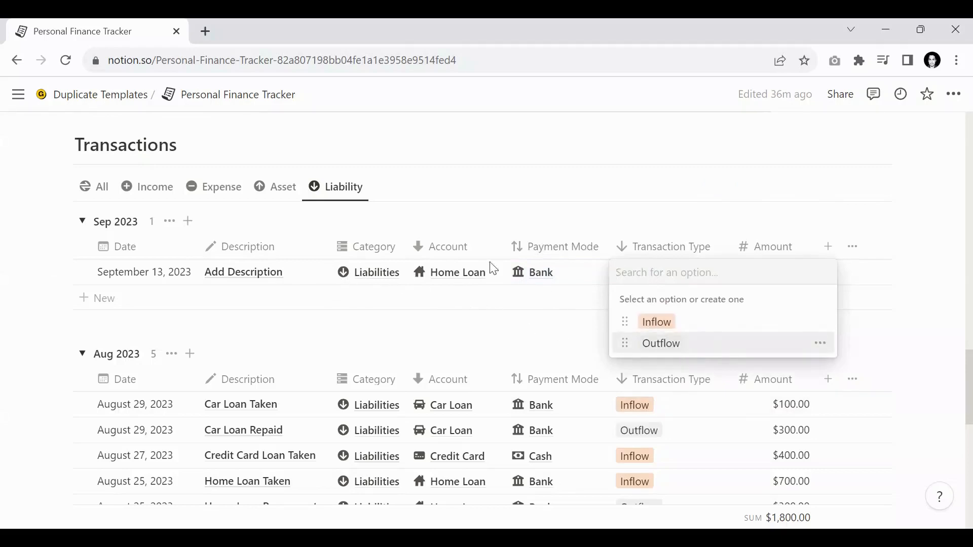
click(663, 345)
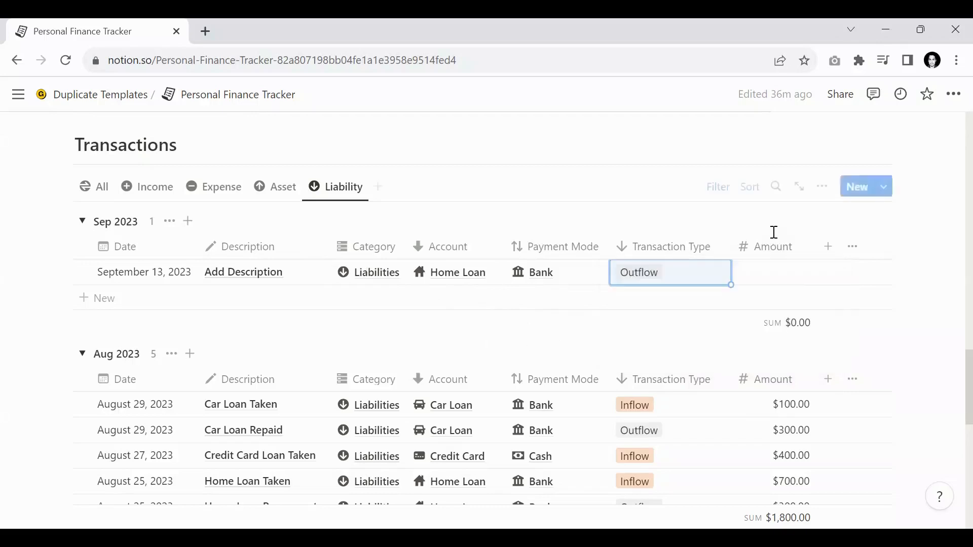
click(768, 274)
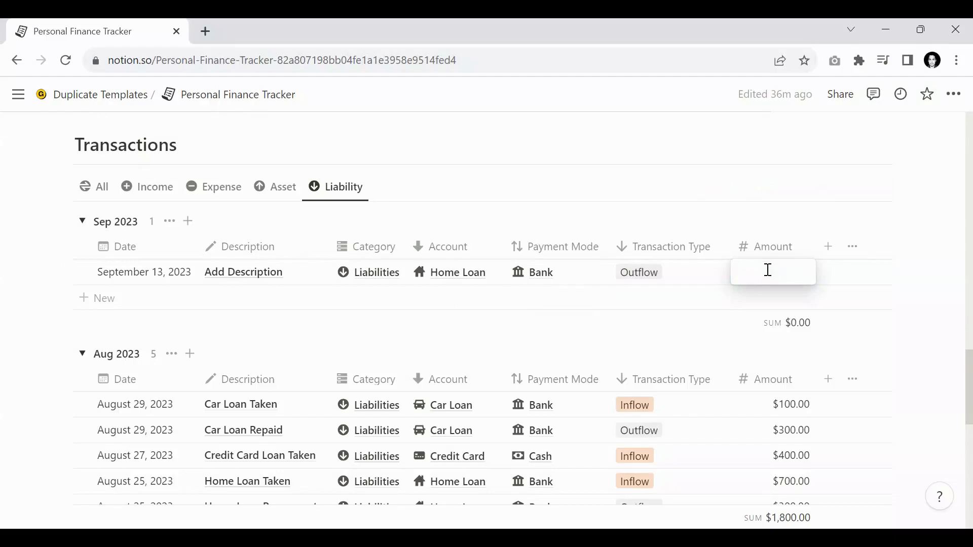
text(100)
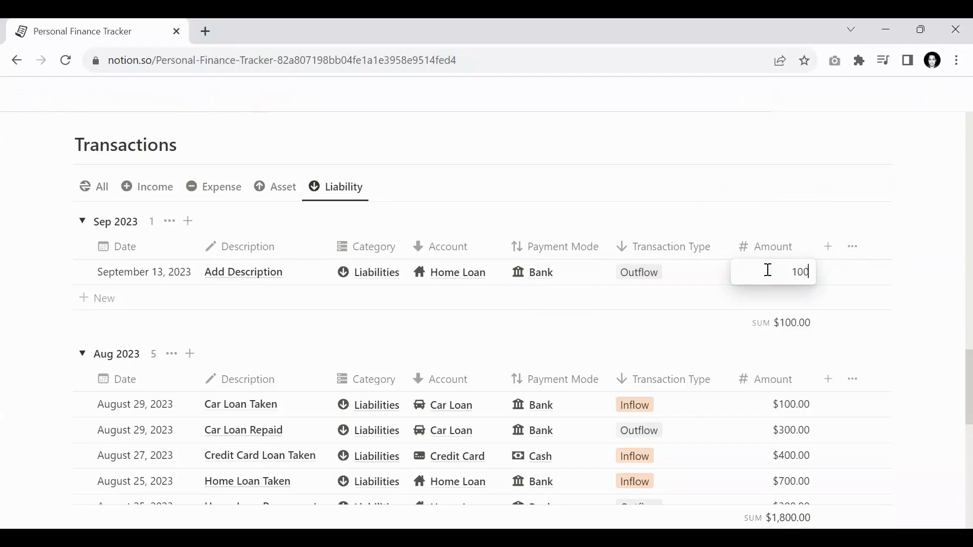
key(Return)
Check the Home Loan card in the Summary's Finances view and view the September entry's Transaction Type options, leaving Outflow selected
scroll(573, 304, up, 5)
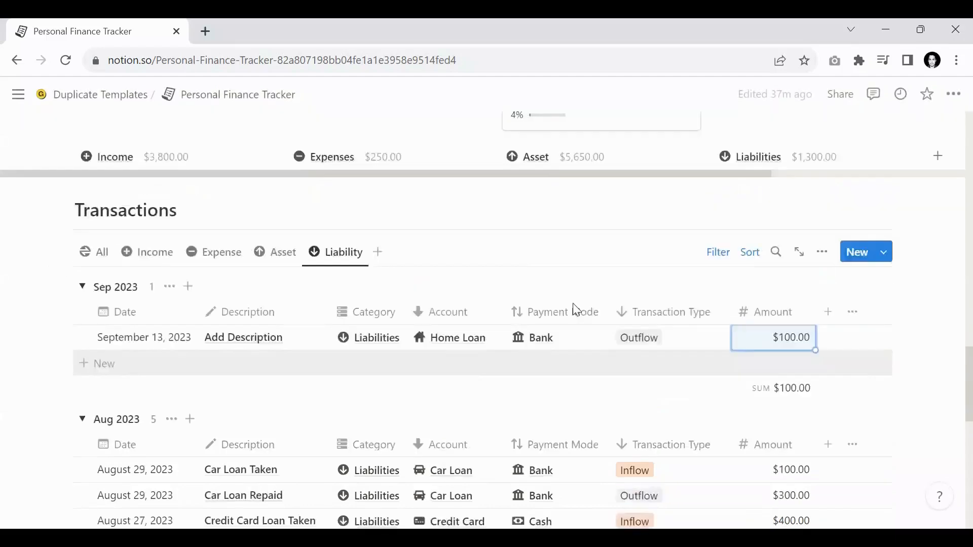
scroll(587, 295, up, 3)
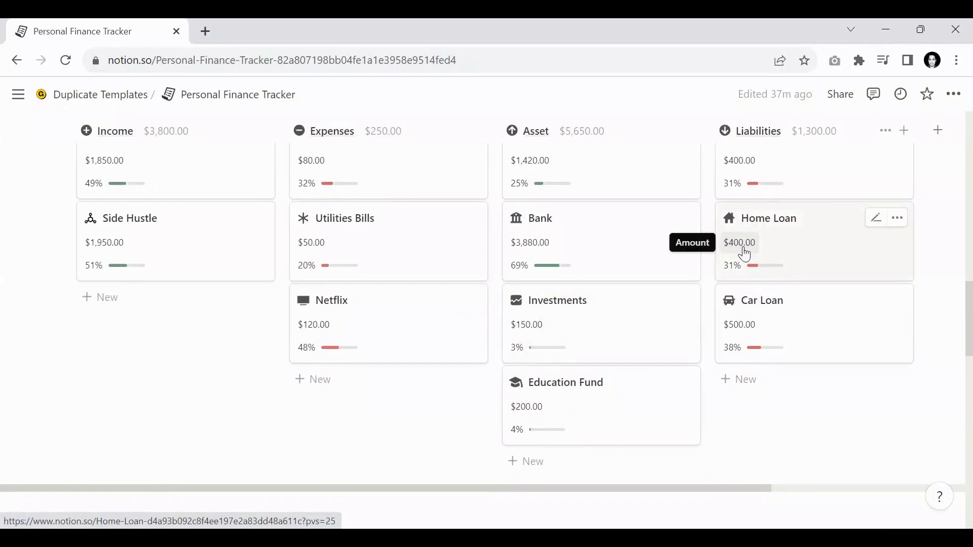
scroll(744, 253, down, 8)
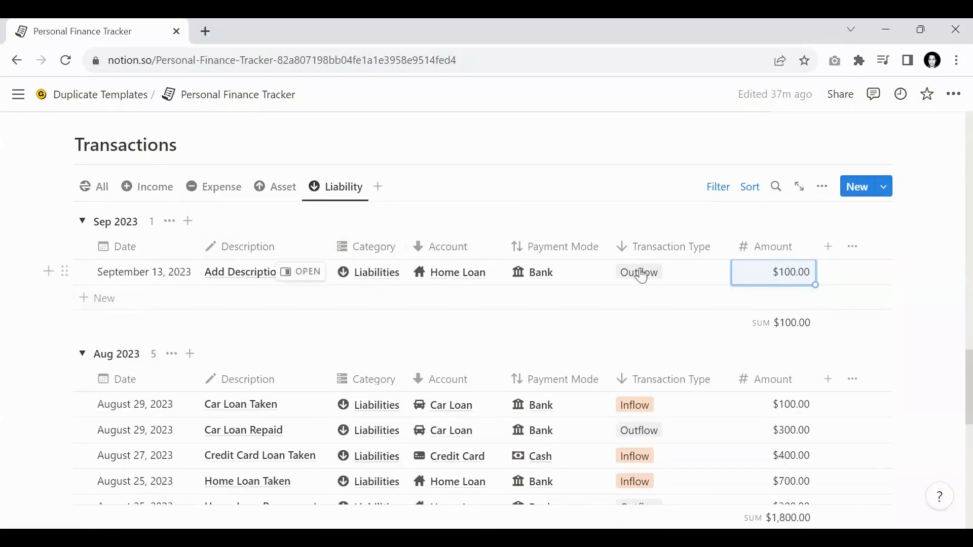
click(640, 274)
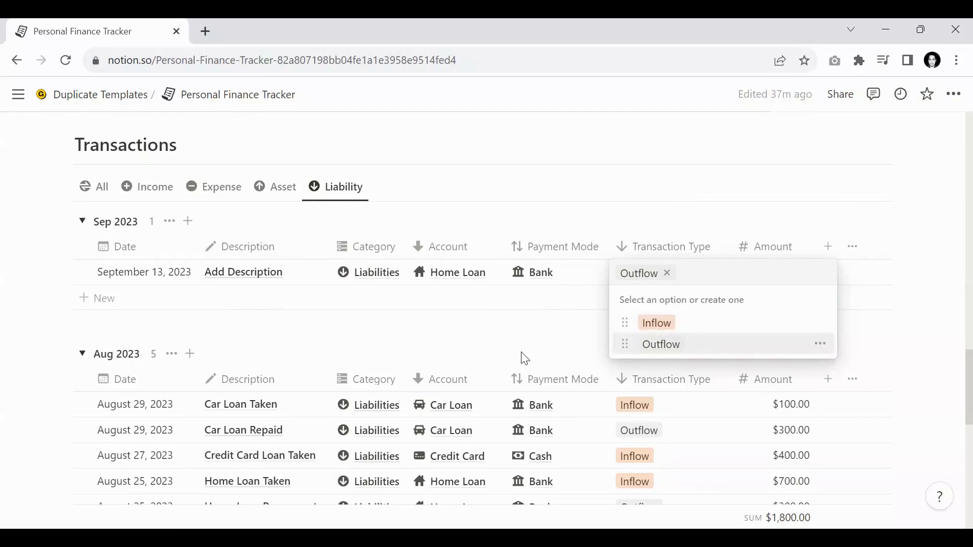
key(Escape)
Compare the Liabilities cards on the Accounts board with those in the Summary's Finances view
scroll(671, 321, up, 10)
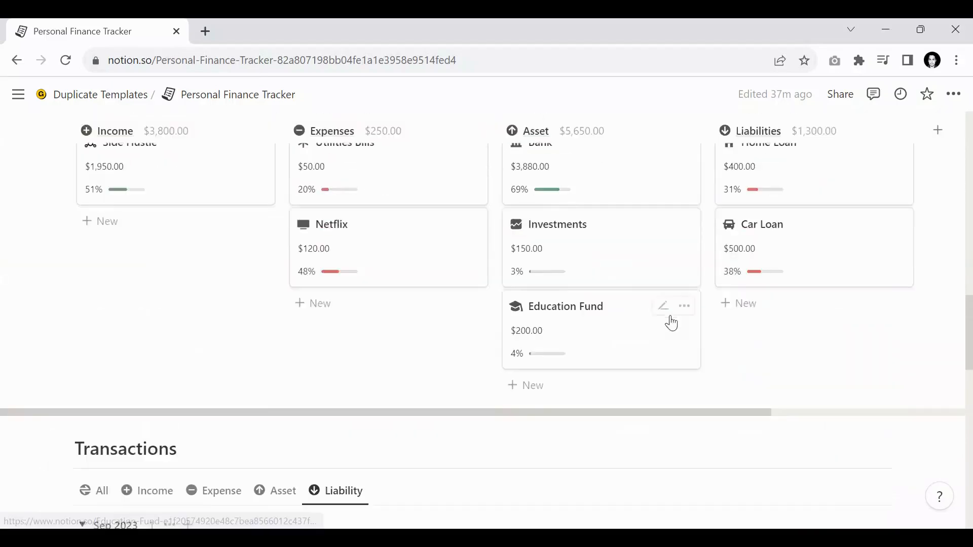
scroll(754, 312, up, 2)
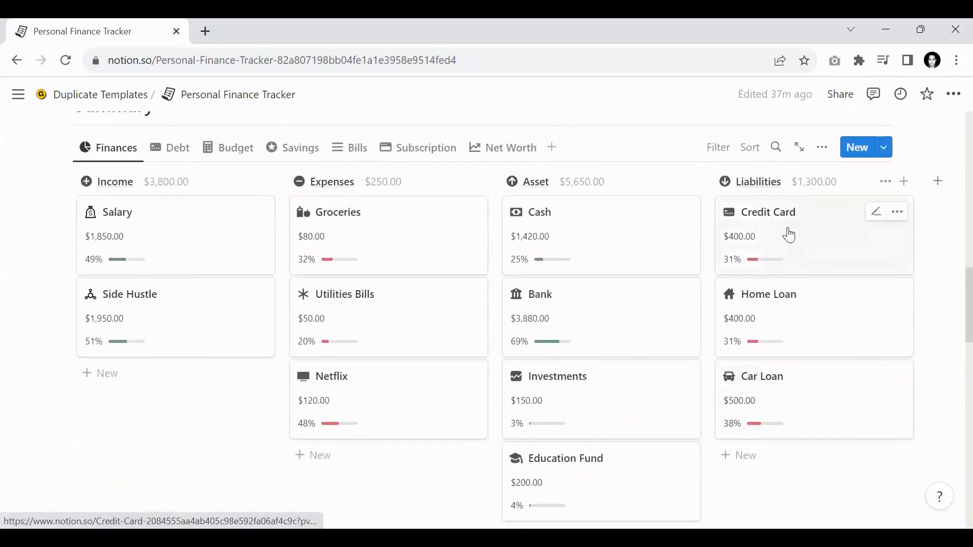
scroll(586, 303, up, 6)
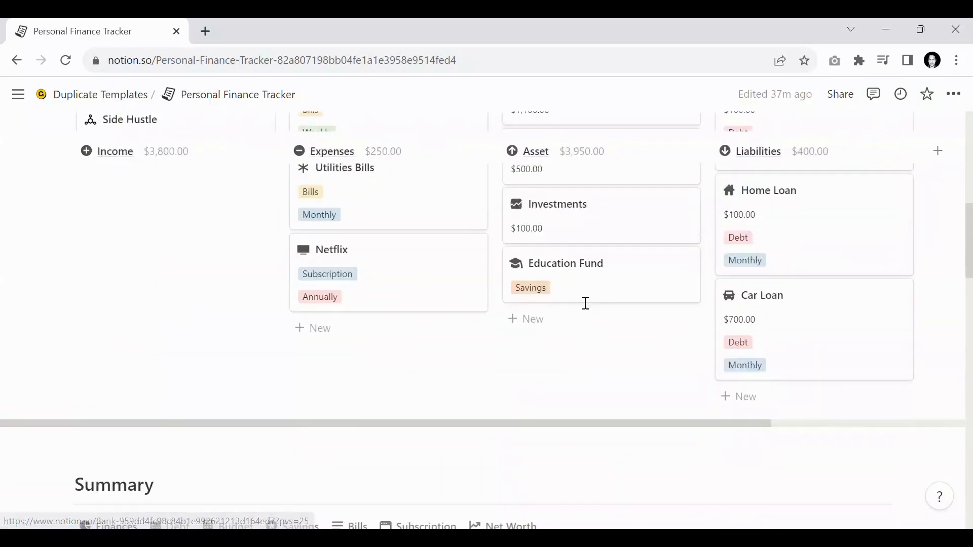
scroll(738, 289, up, 2)
scroll(755, 285, up, 2)
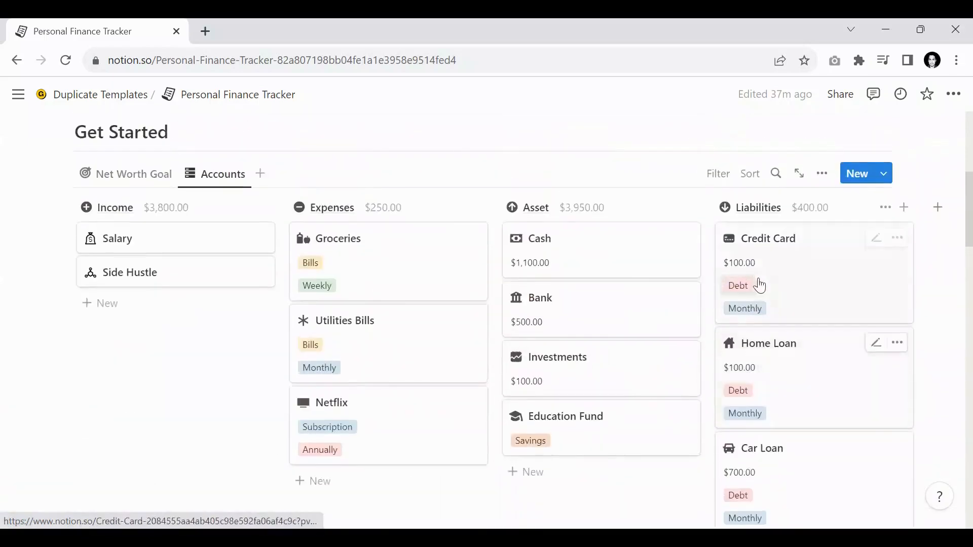
scroll(744, 304, down, 2)
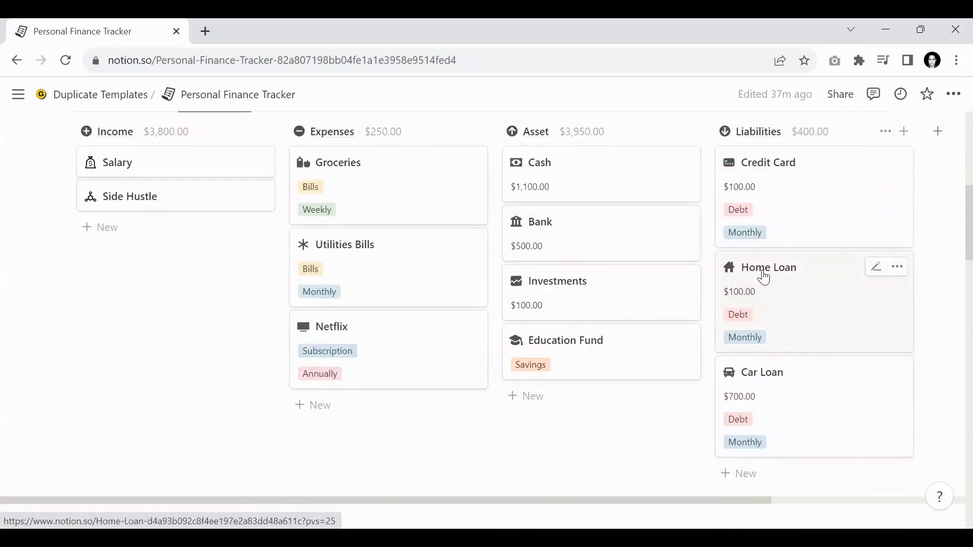
scroll(741, 307, down, 4)
scroll(737, 314, down, 12)
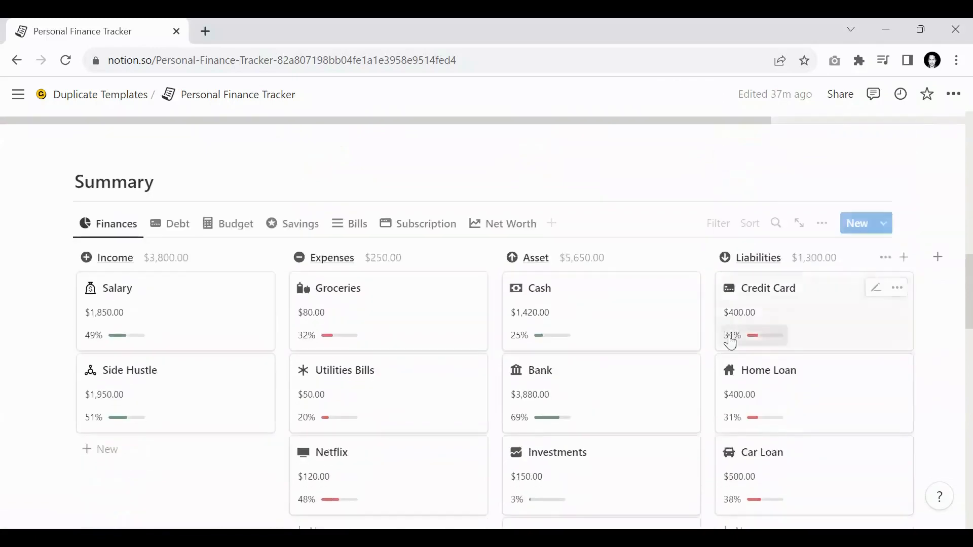
Examine the August and September Home Loan transactions against the Home Loan card in the Summary
scroll(729, 340, down, 3)
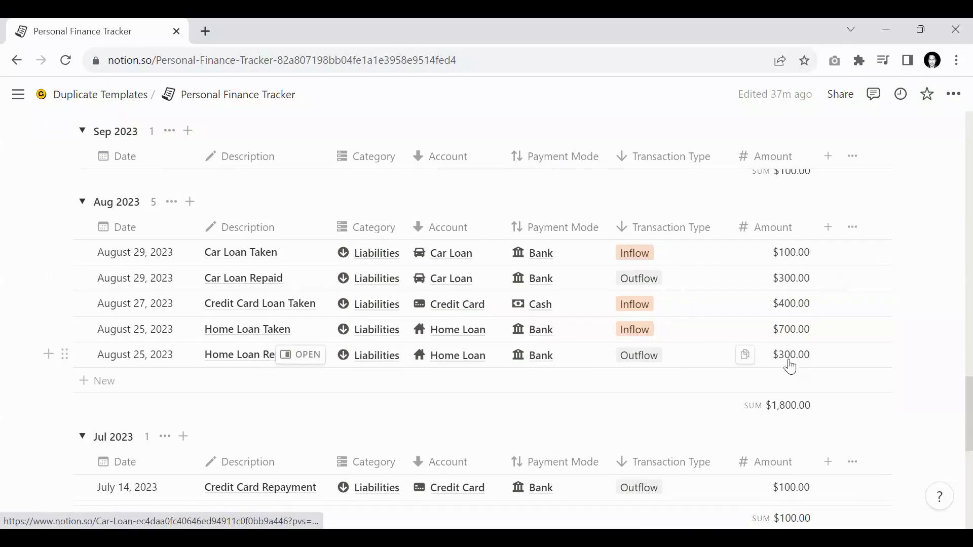
scroll(726, 311, up, 3)
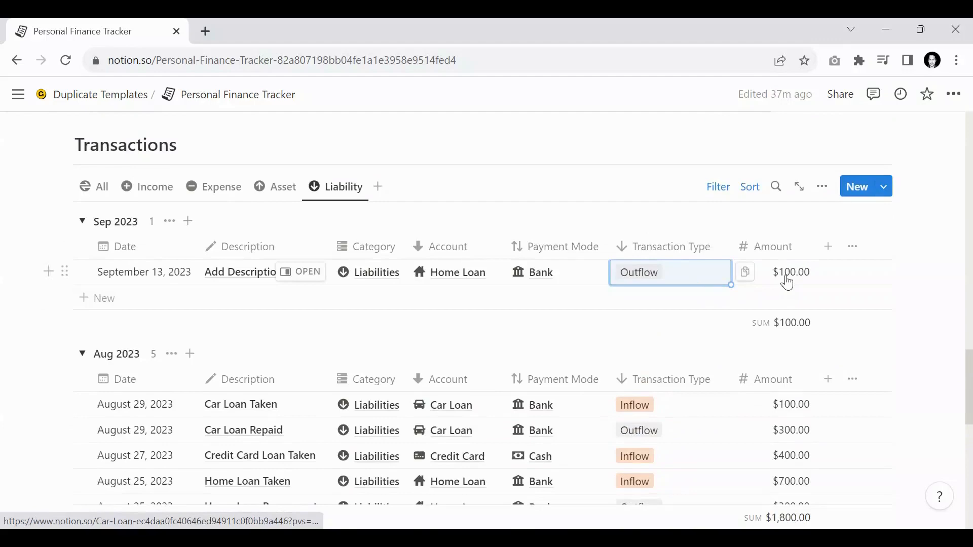
scroll(788, 283, up, 6)
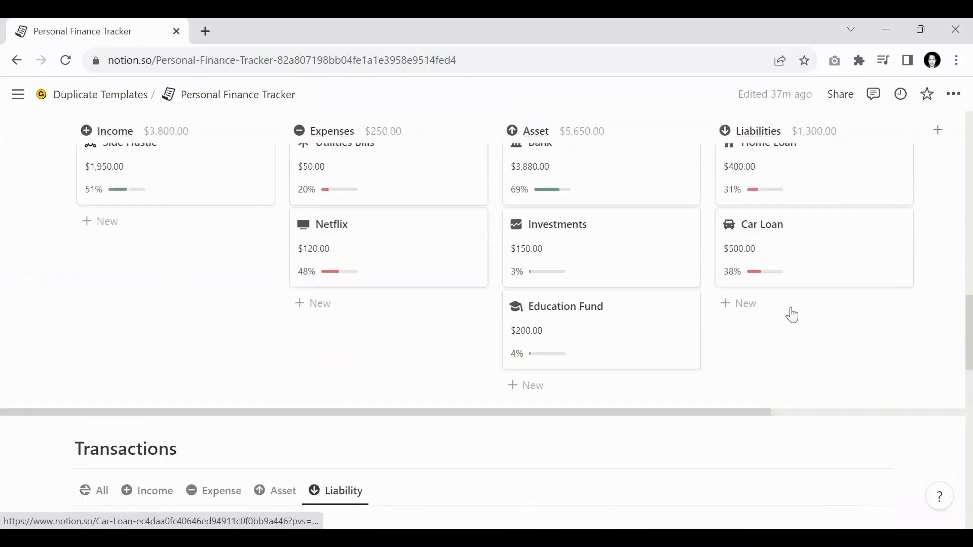
scroll(793, 316, up, 2)
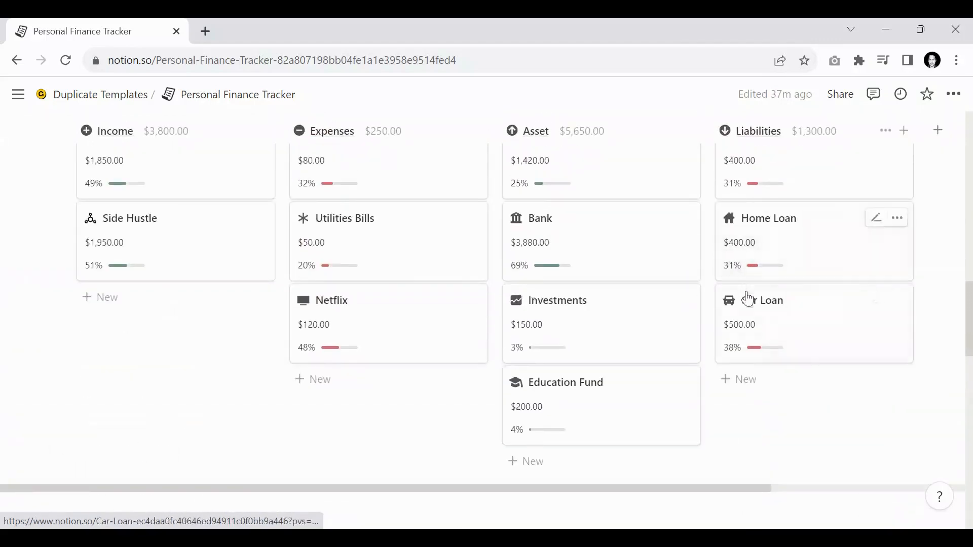
scroll(746, 326, down, 6)
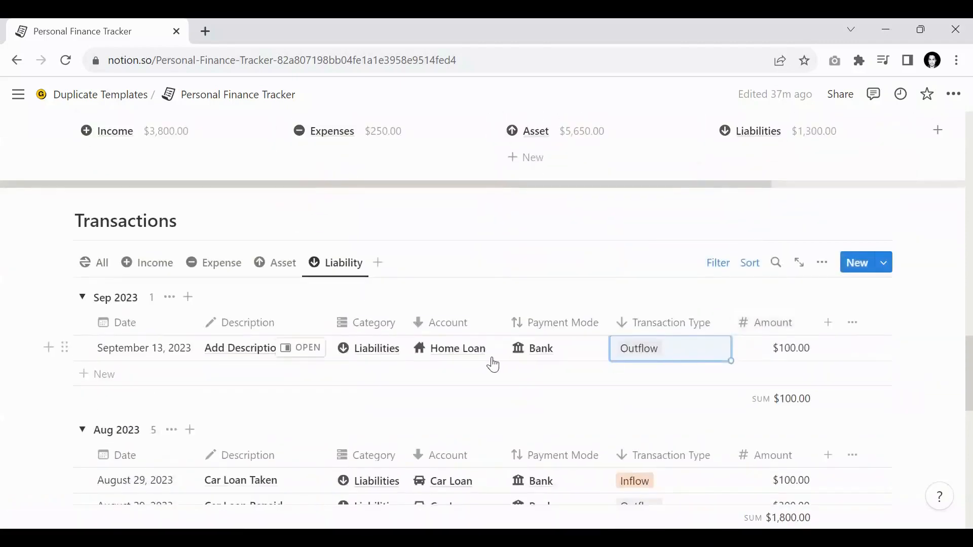
scroll(493, 364, down, 3)
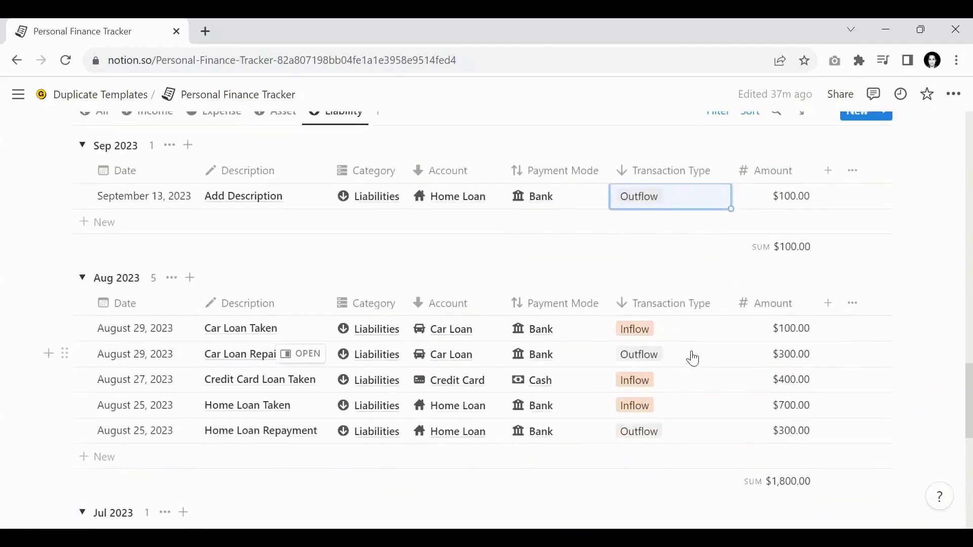
Review the Liabilities cards against the other categories in the Summary's Finances view
scroll(693, 359, up, 9)
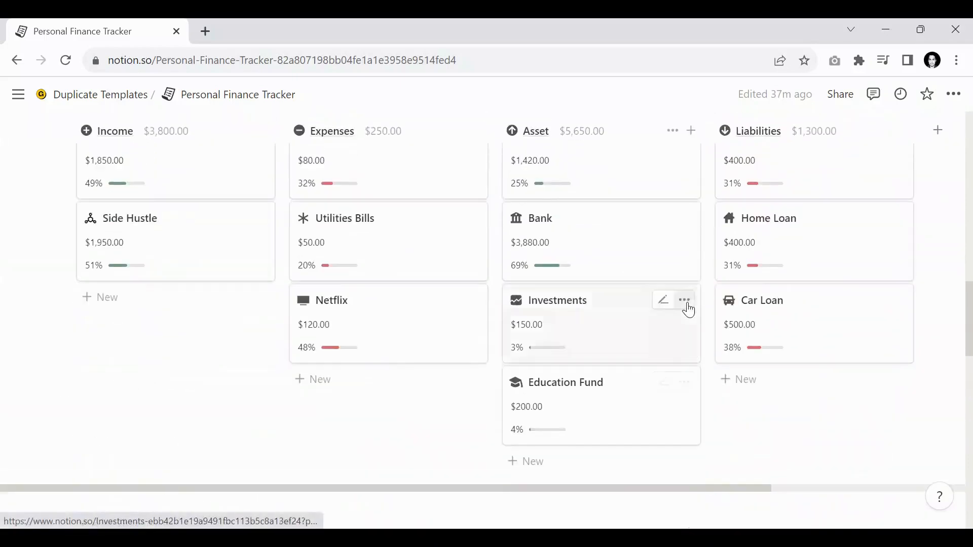
scroll(375, 265, up, 3)
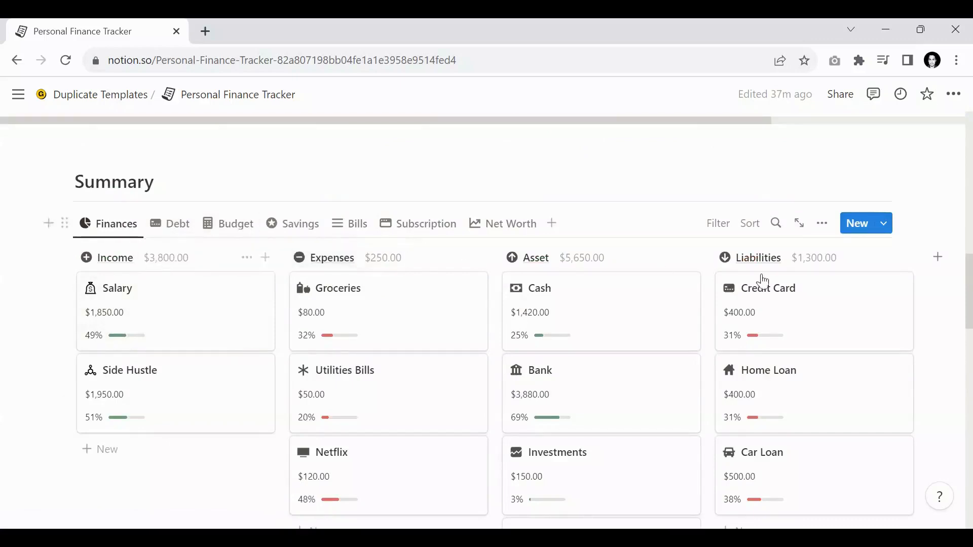
scroll(771, 279, down, 2)
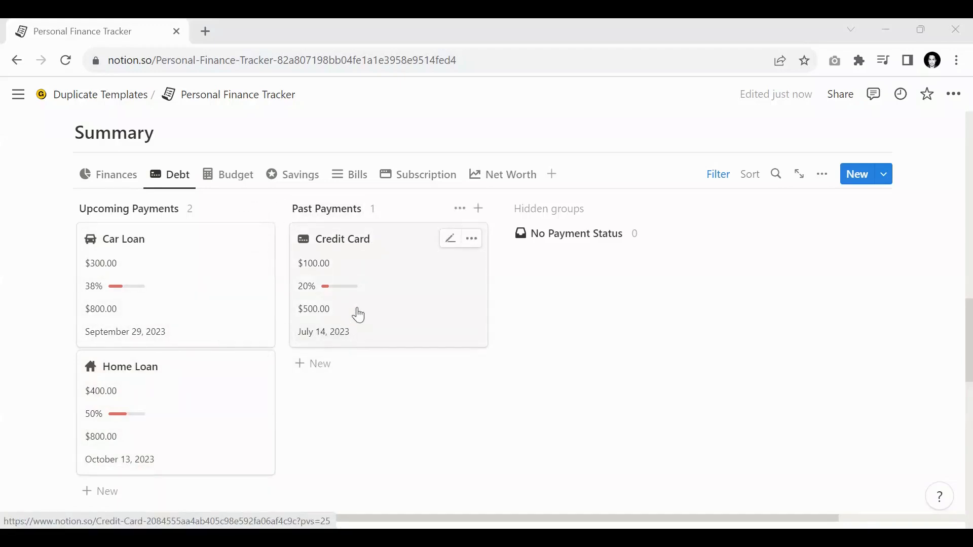
Compare the Credit Card's payment date in the Debt view with its payment frequency on the Accounts board and its repayment in the Liability transactions
scroll(689, 312, up, 10)
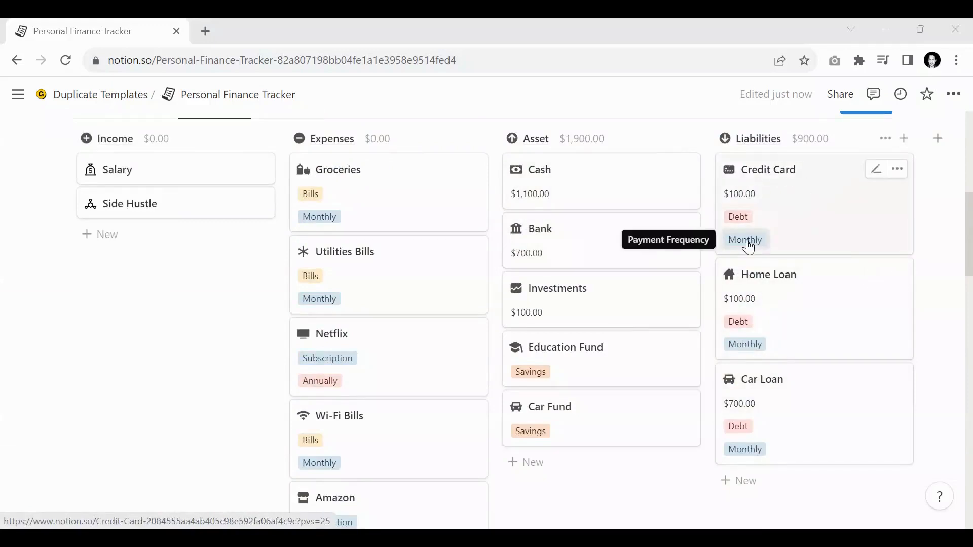
scroll(461, 277, down, 5)
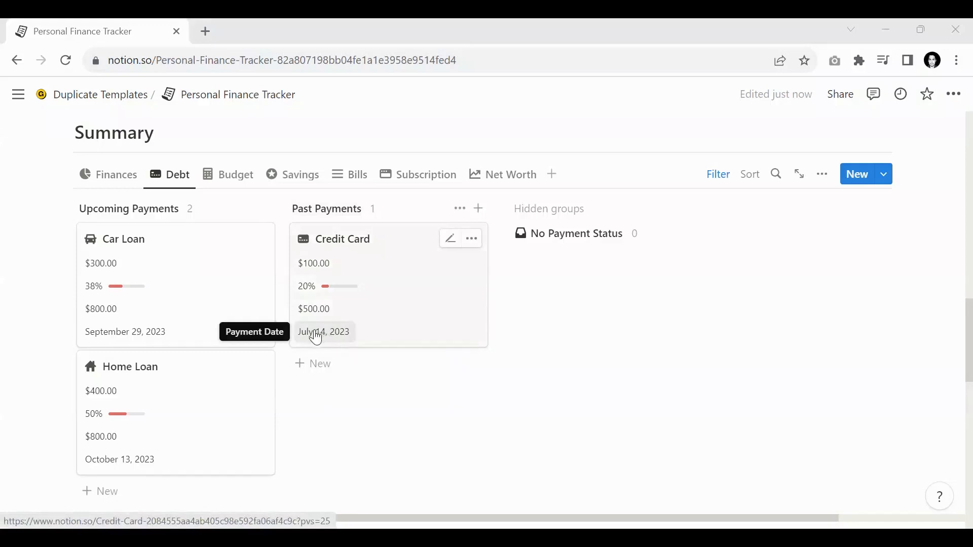
scroll(320, 340, down, 6)
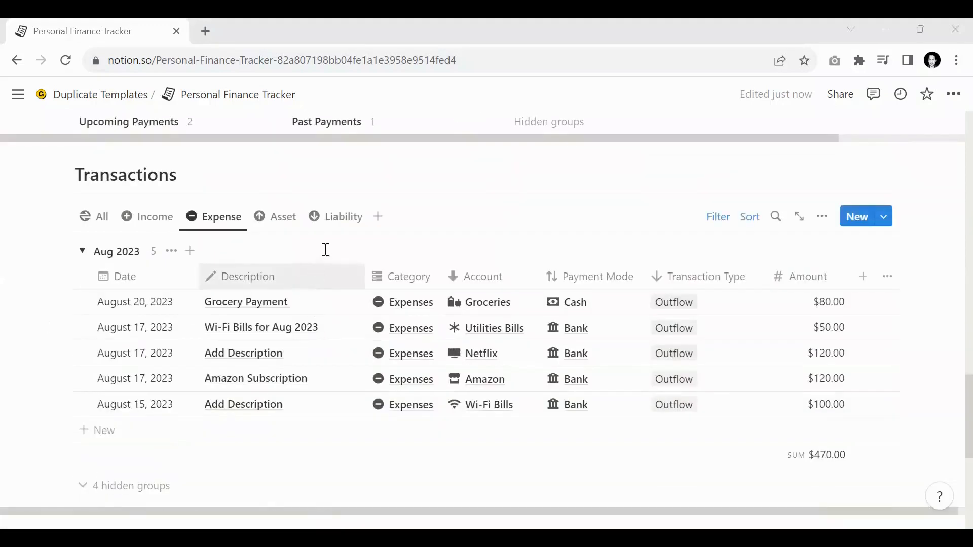
click(338, 234)
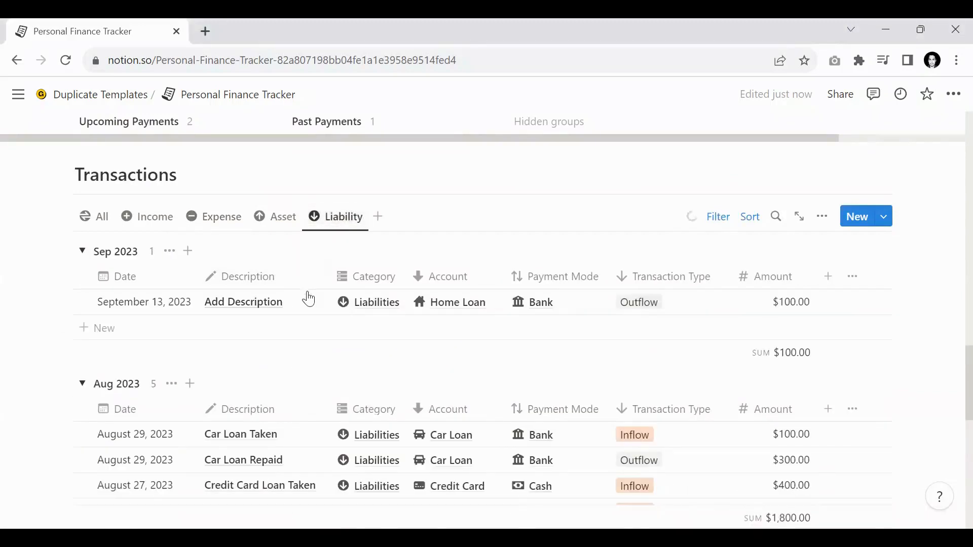
scroll(308, 289, down, 3)
scroll(307, 298, down, 3)
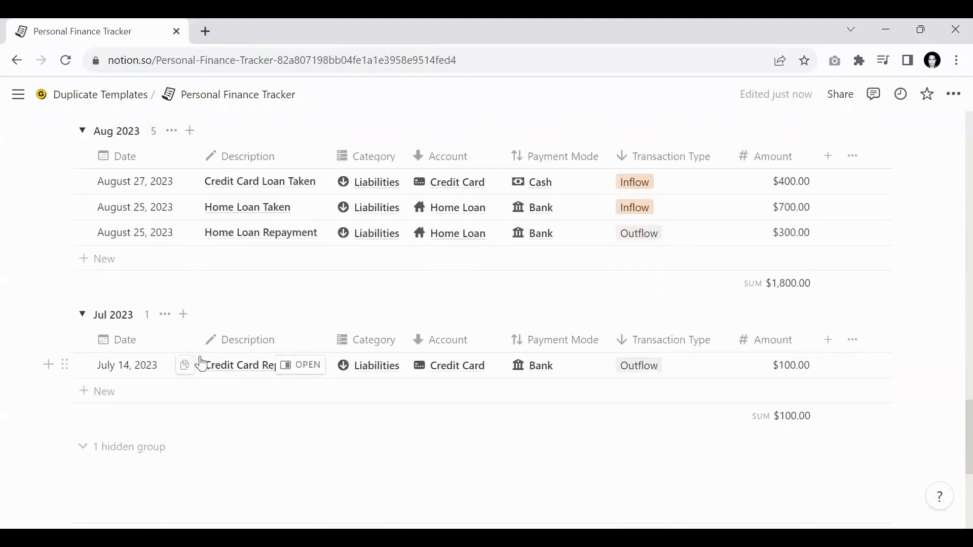
scroll(289, 347, up, 10)
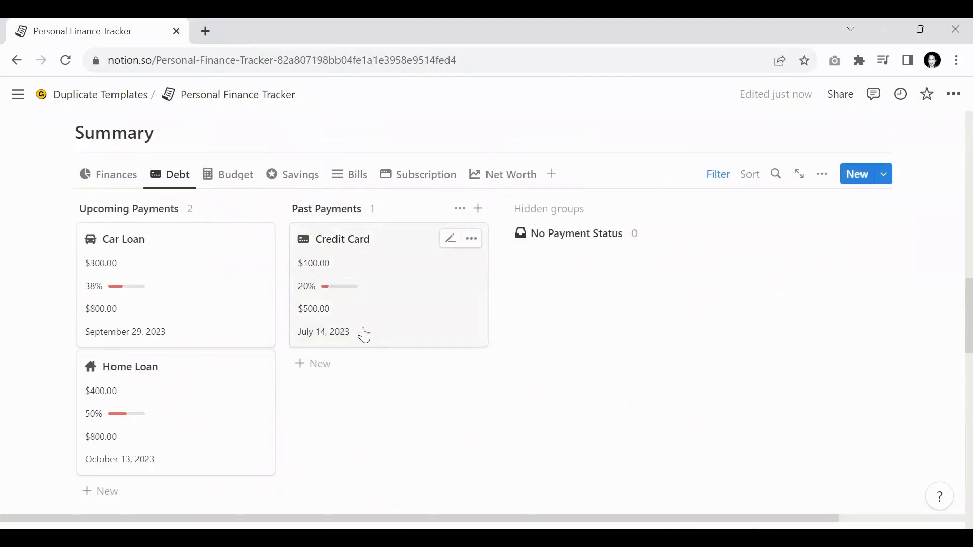
Change the date of the July Credit Card Repayment transaction to August 24, 2023
scroll(361, 334, down, 10)
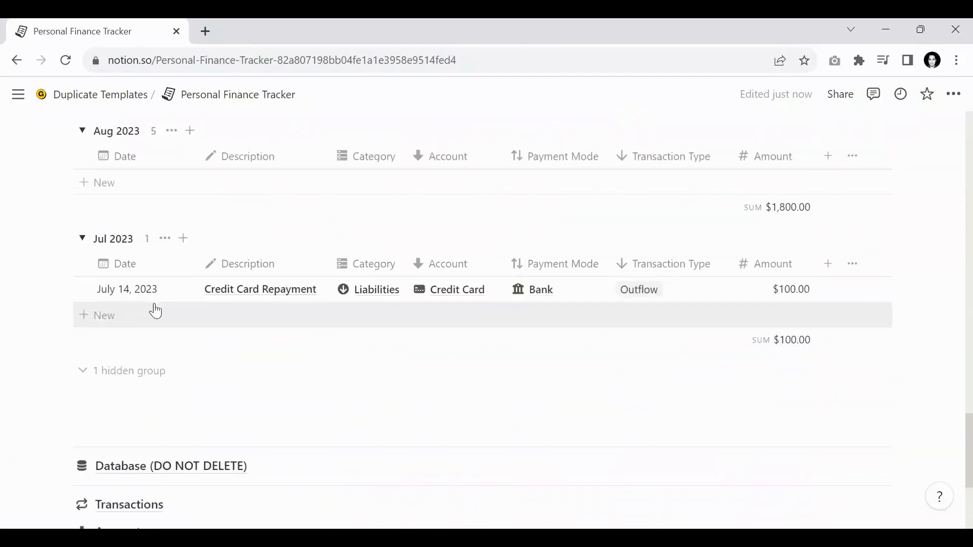
click(148, 291)
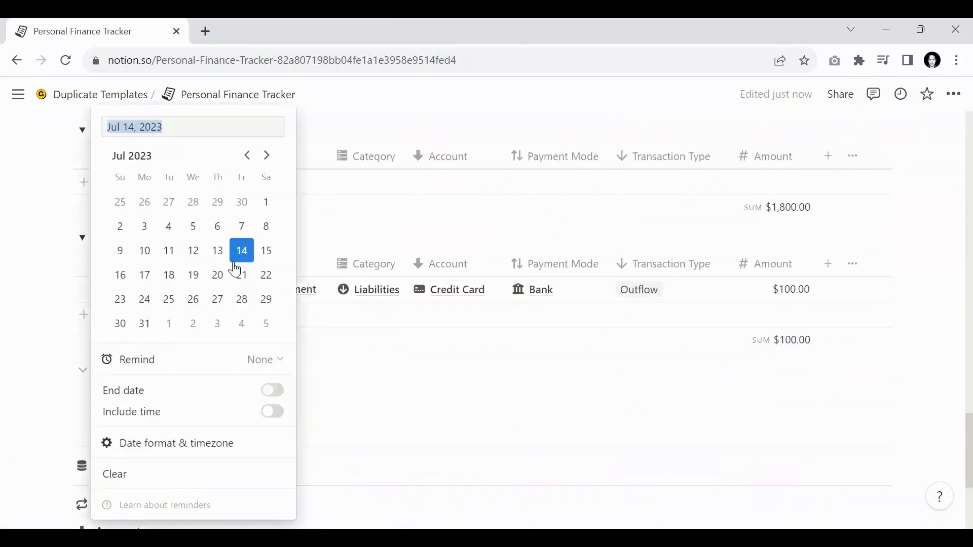
click(266, 155)
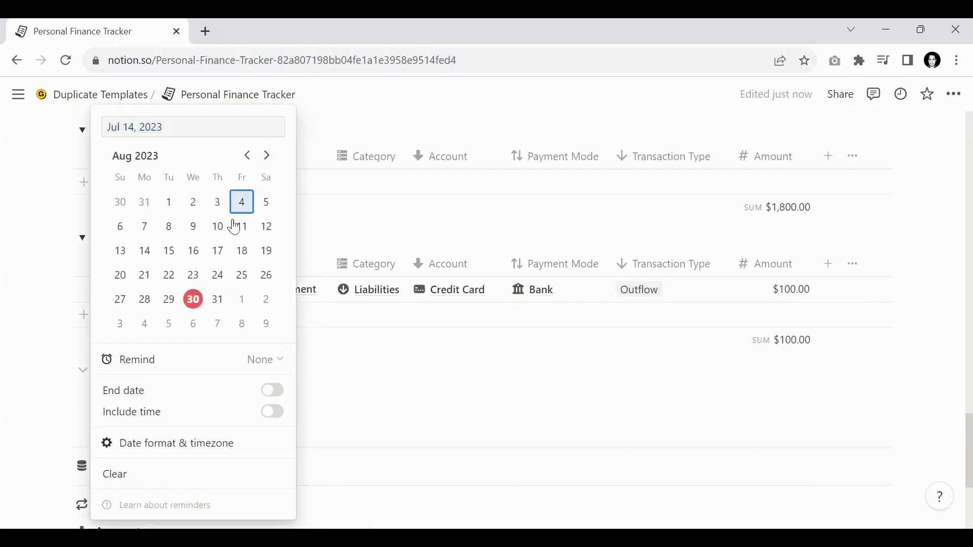
click(217, 275)
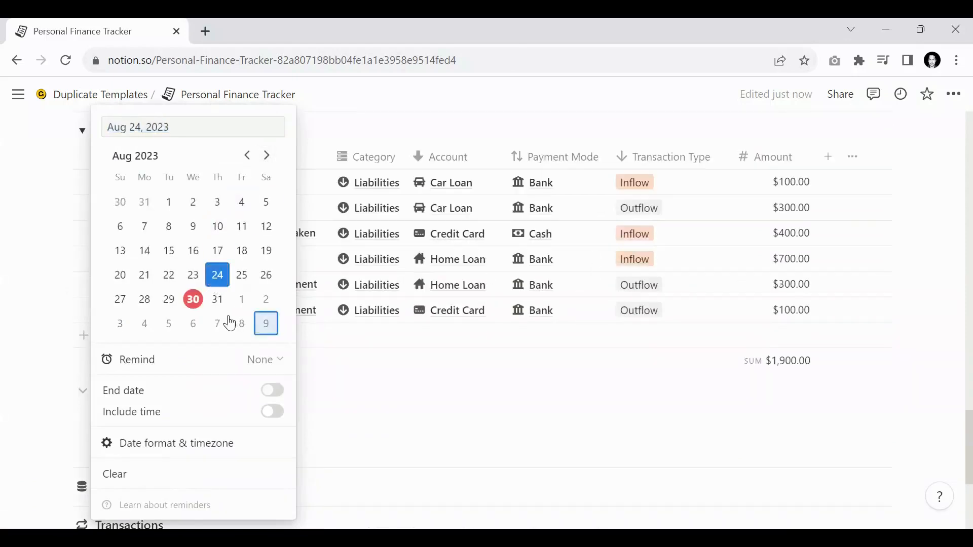
click(885, 295)
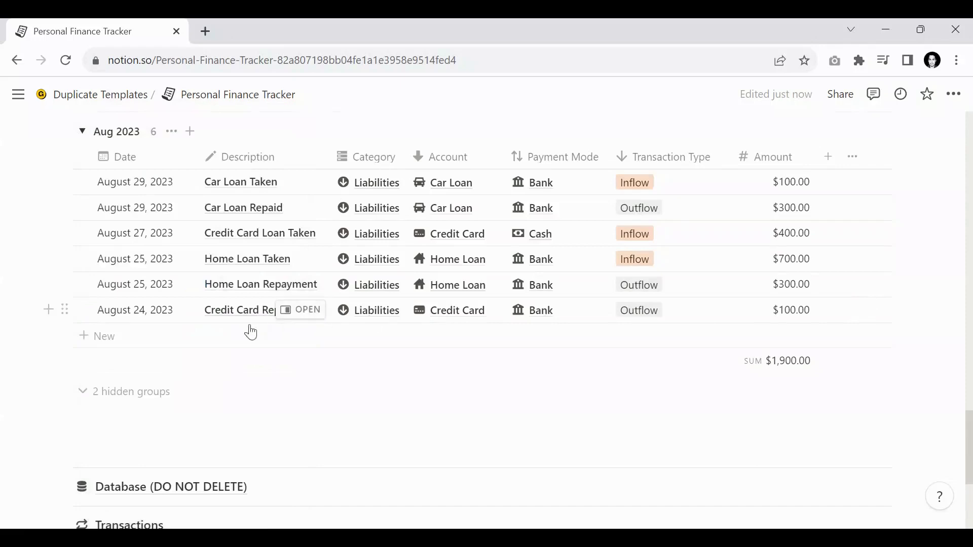
Examine the Car Loan, Credit Card and Home Loan payment groups and dates in the Summary's Debt view
scroll(250, 330, up, 1)
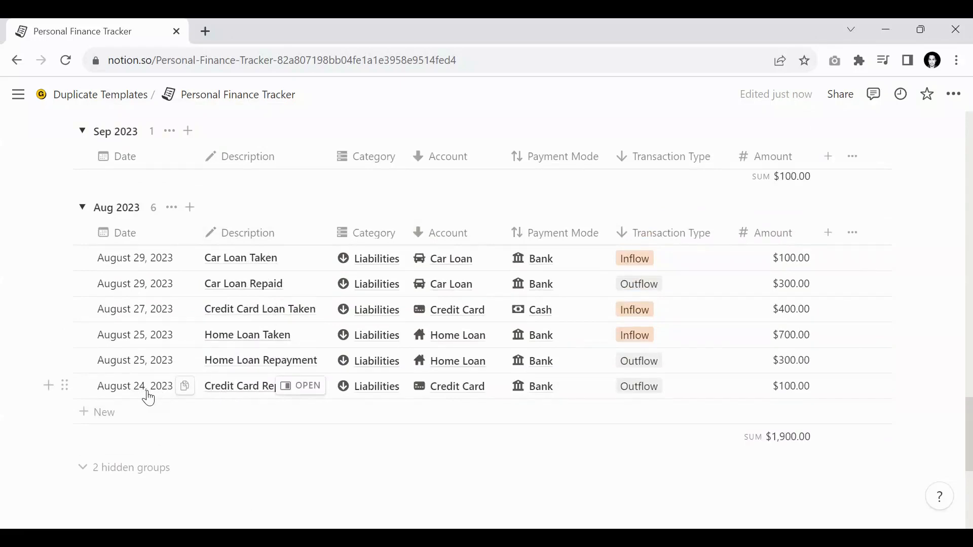
scroll(191, 365, up, 10)
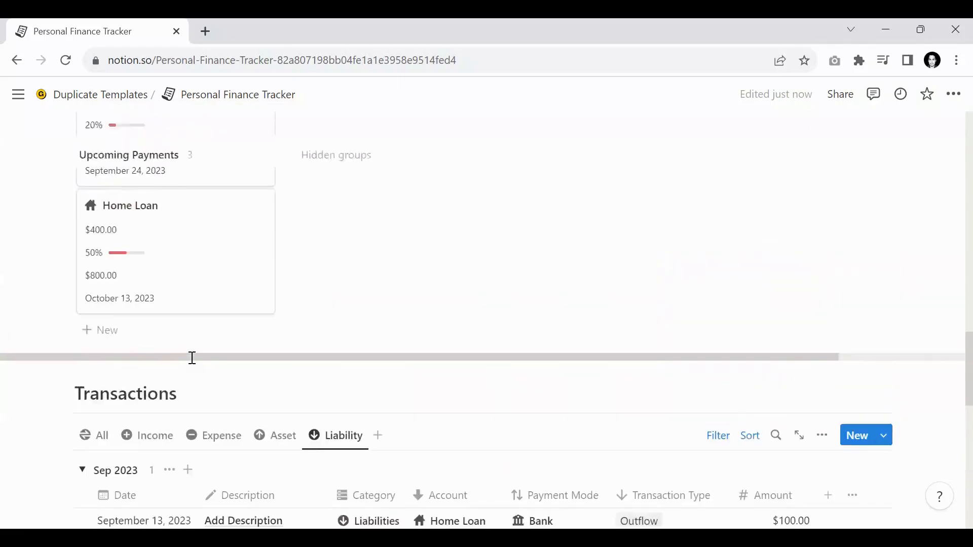
scroll(147, 355, up, 2)
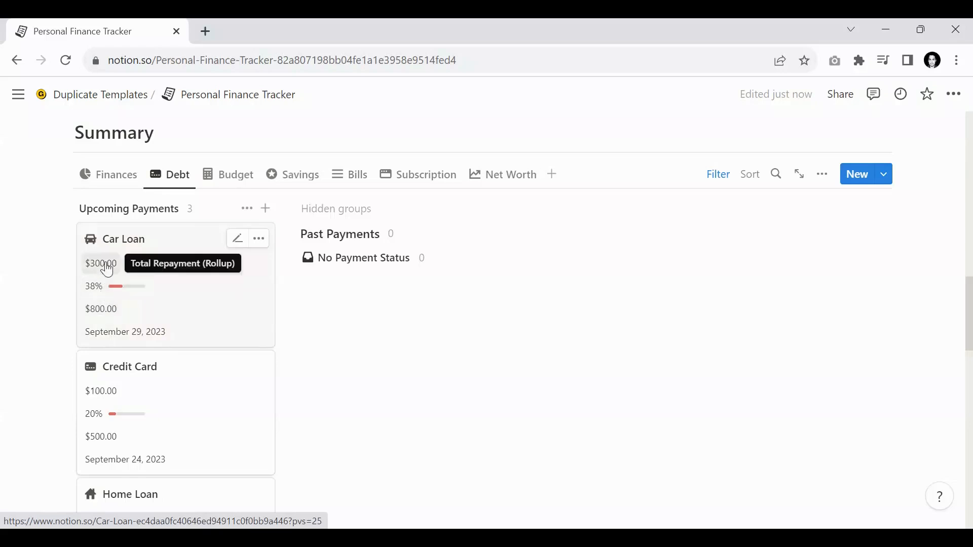
scroll(131, 345, down, 5)
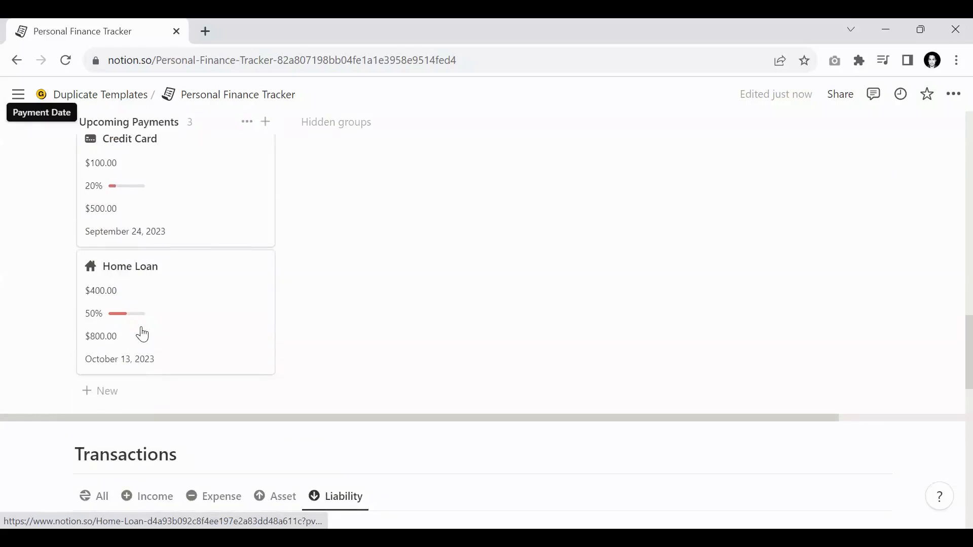
scroll(157, 228, up, 5)
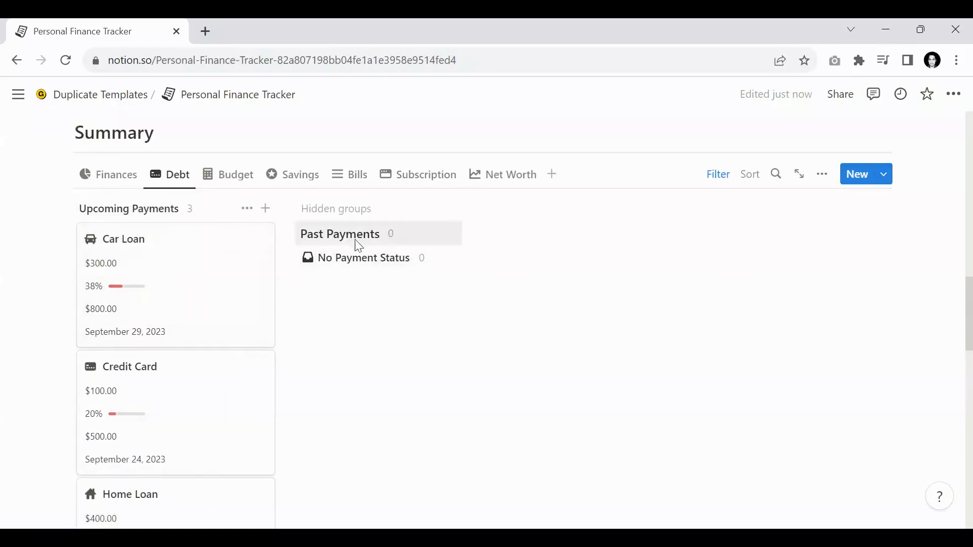
scroll(205, 404, down, 3)
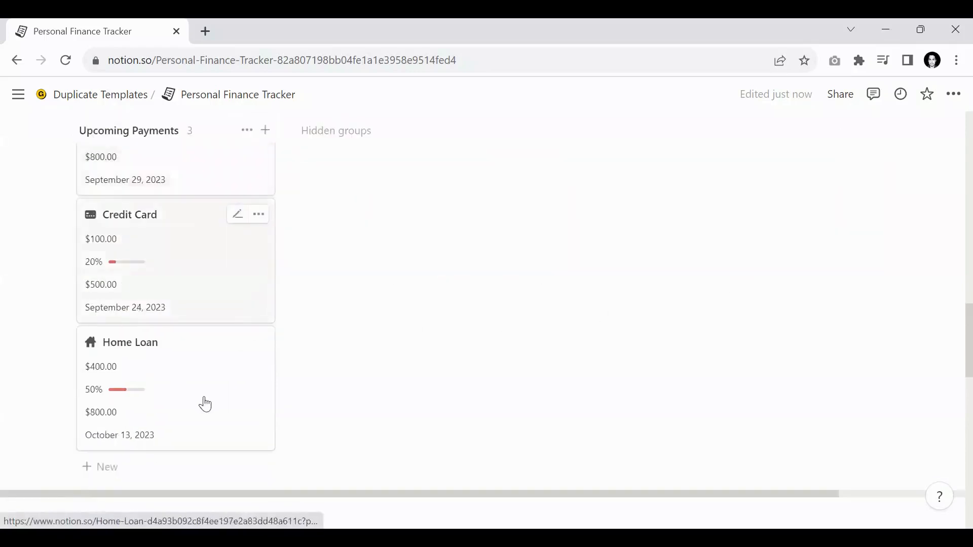
scroll(337, 365, up, 3)
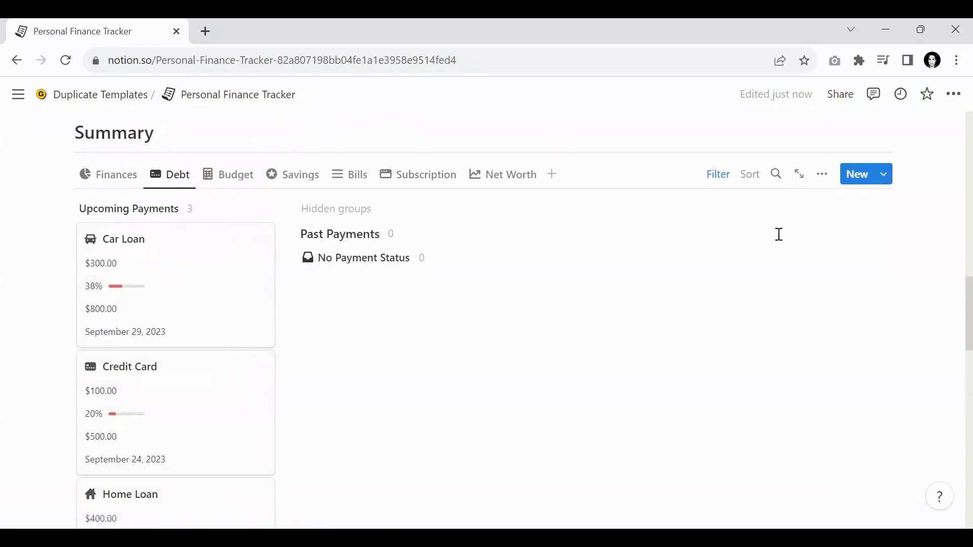
Switch the Summary's Debt view from the Board layout to the List layout
click(820, 180)
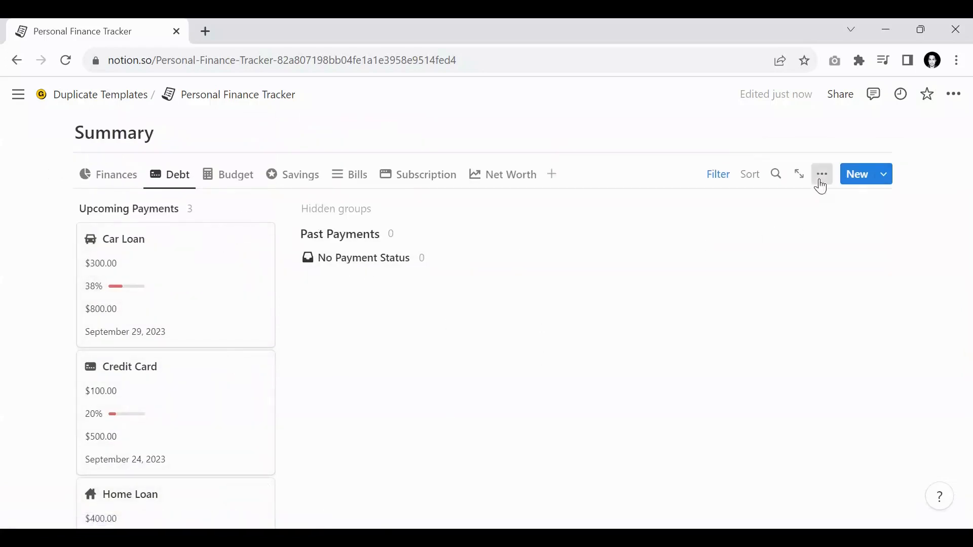
click(791, 289)
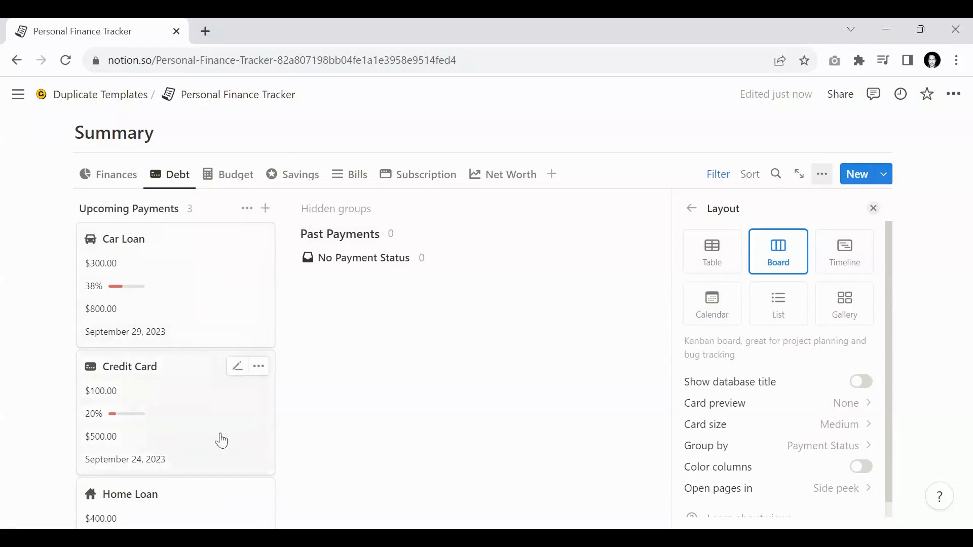
click(790, 327)
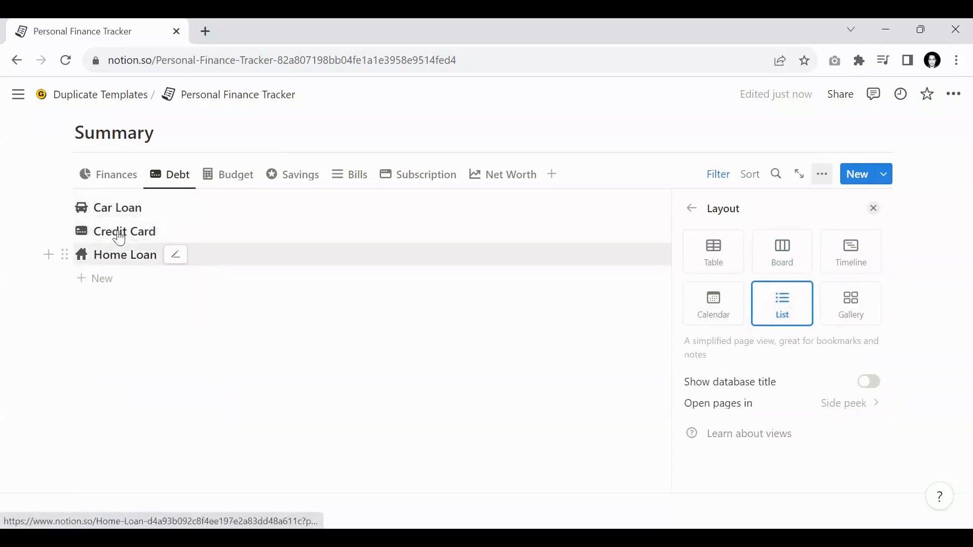
Show the Amount and Repayment (in %) properties in the Debt list and close the view settings
click(697, 213)
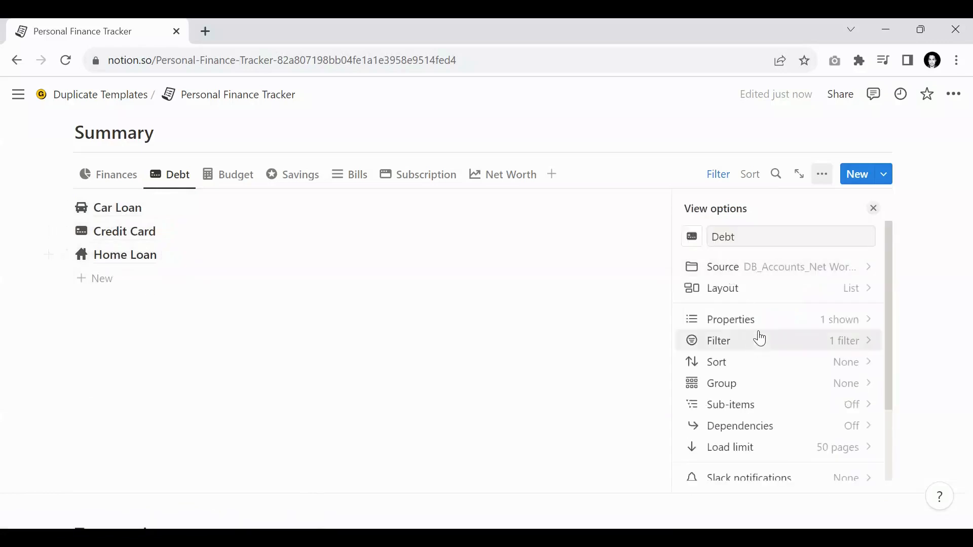
click(761, 325)
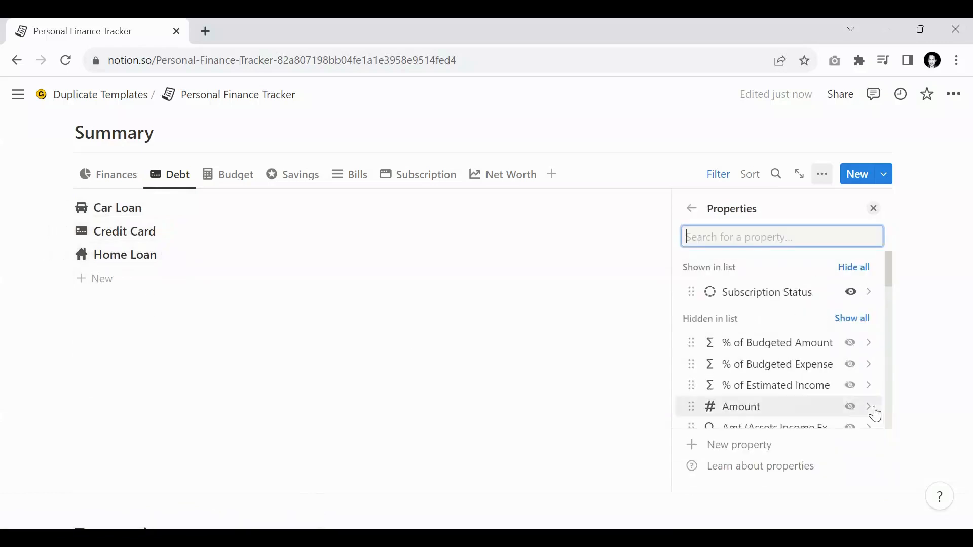
click(851, 406)
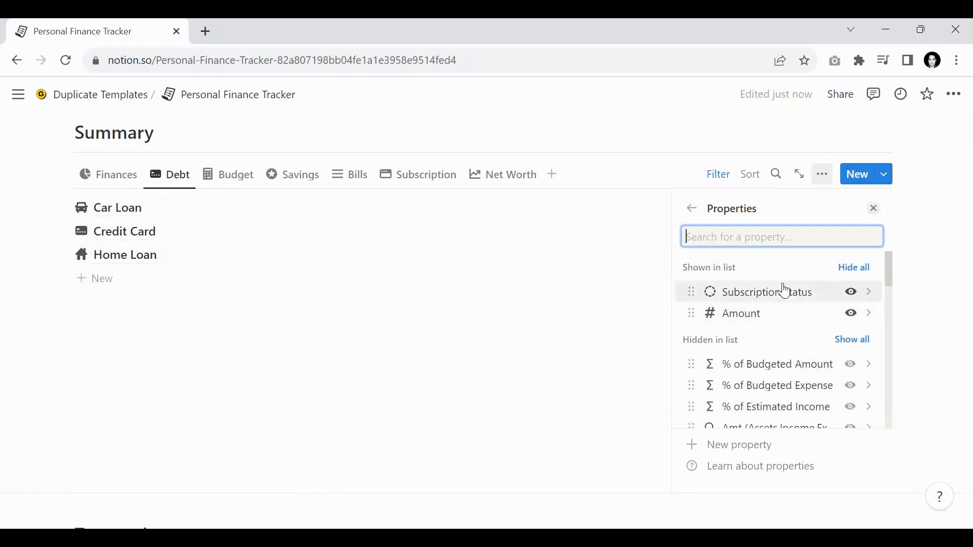
text(Repayment)
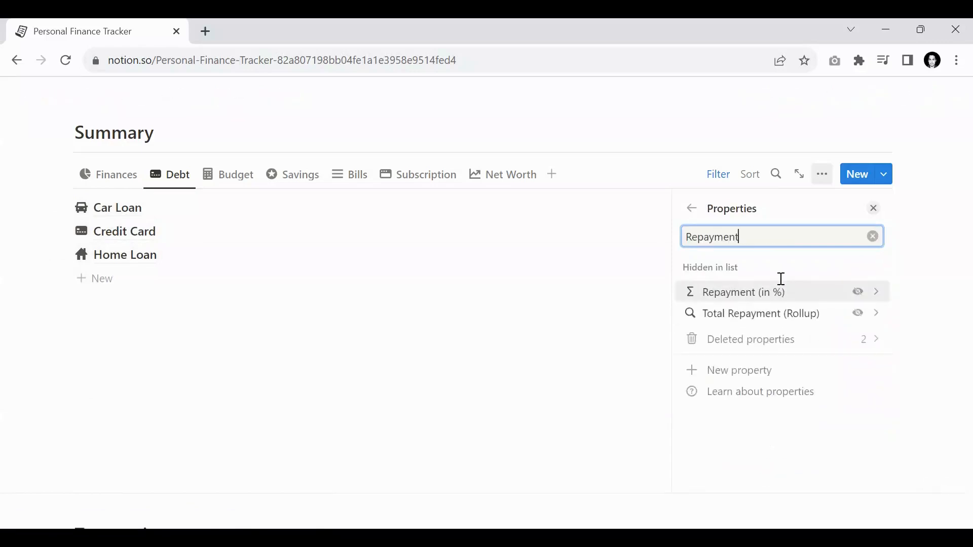
click(859, 291)
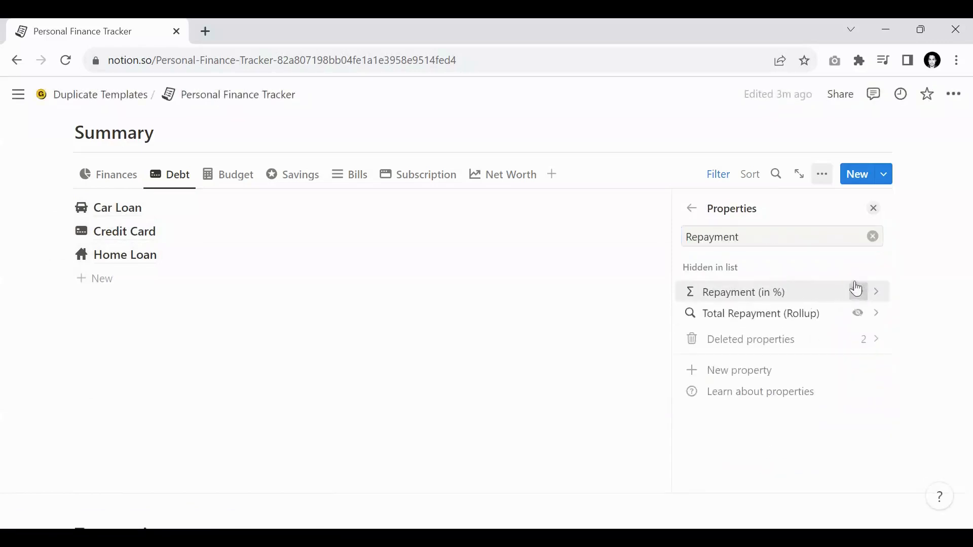
click(873, 236)
click(874, 212)
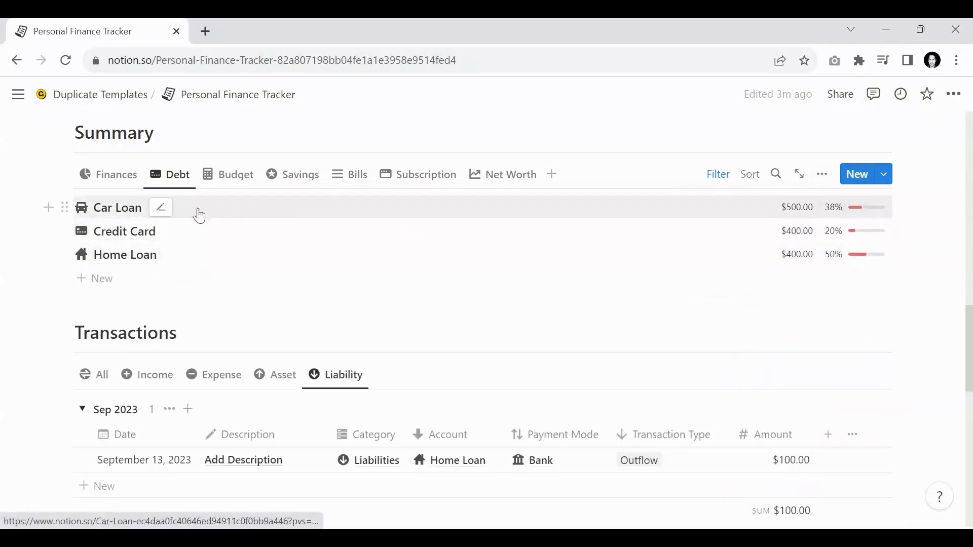
Switch the Debt view to the Gallery layout with the card preview set to None
click(822, 175)
click(834, 288)
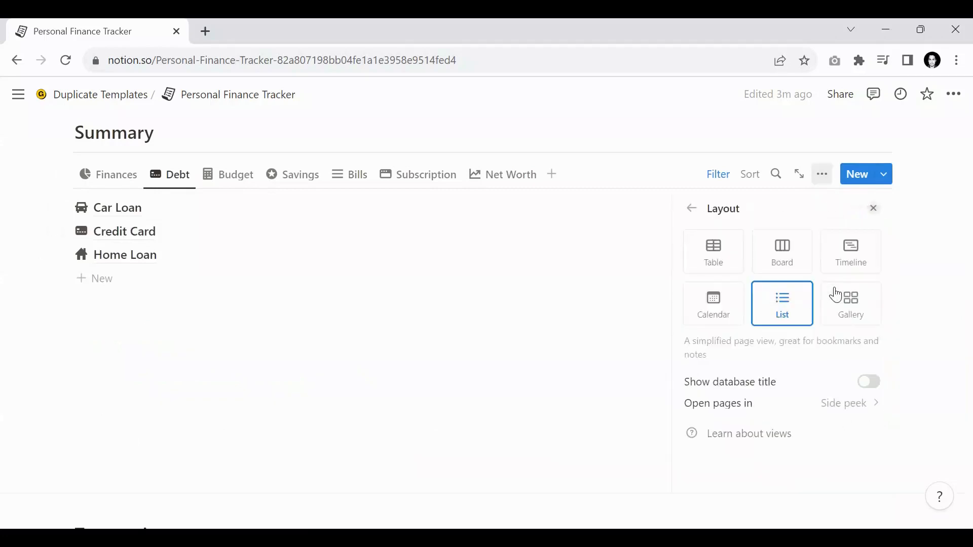
click(845, 319)
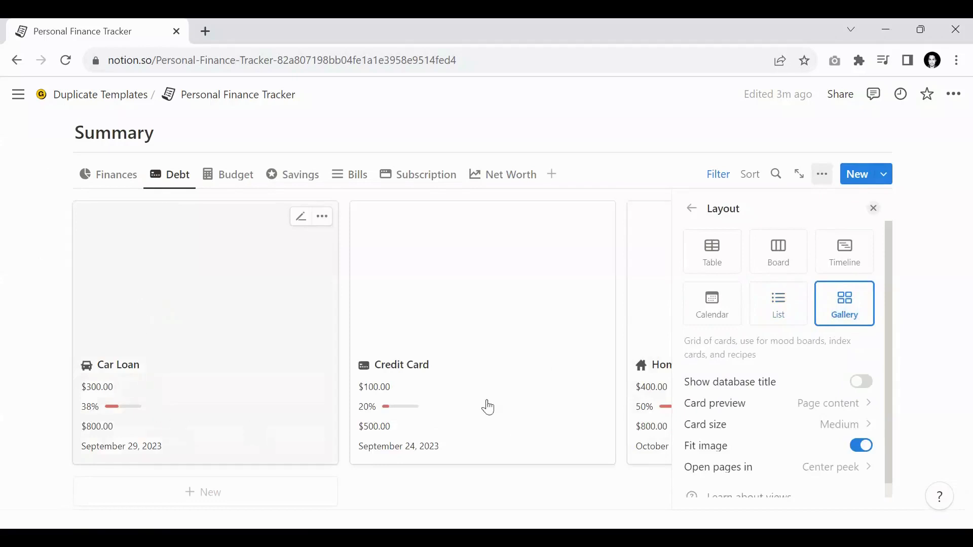
click(755, 403)
click(751, 429)
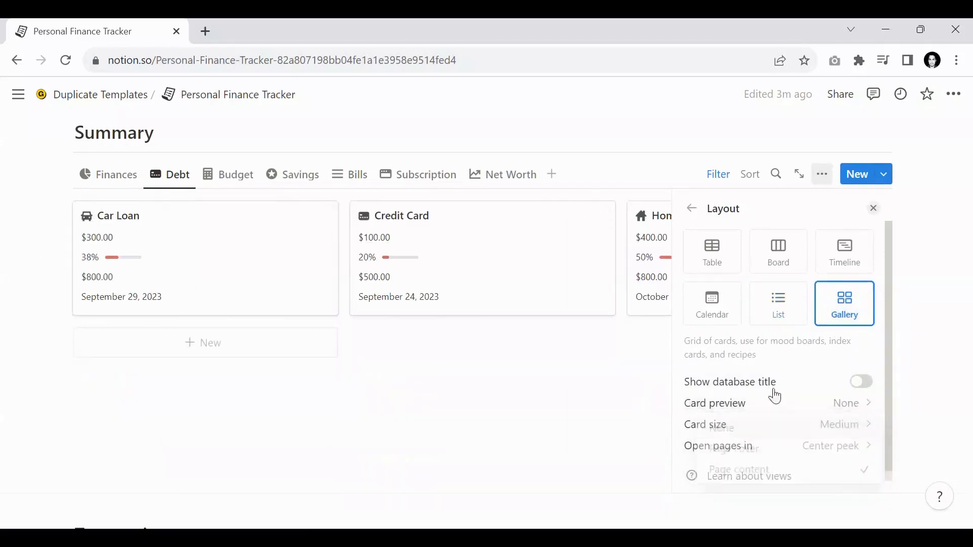
click(872, 209)
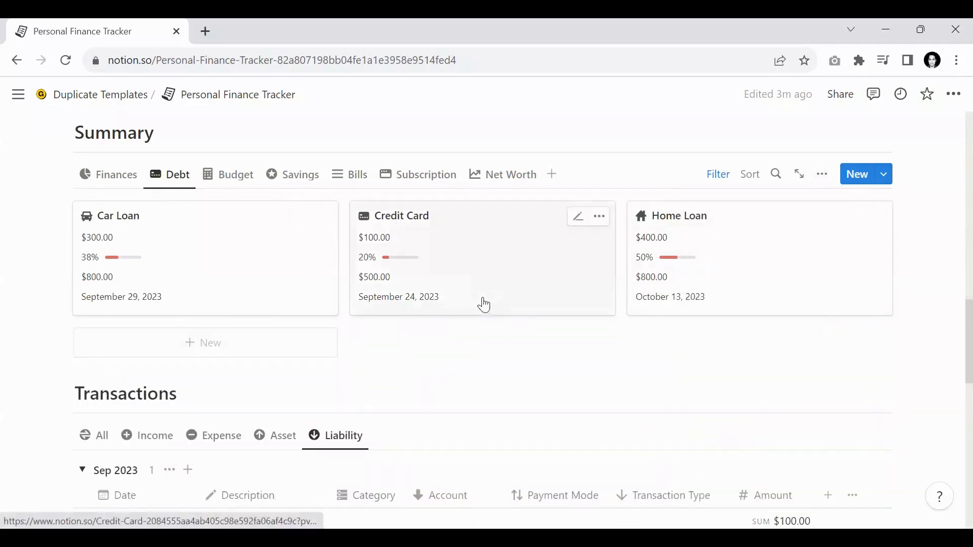
Switch the Summary's Debt view back to the Board layout and group its cards by Payment Status
click(821, 175)
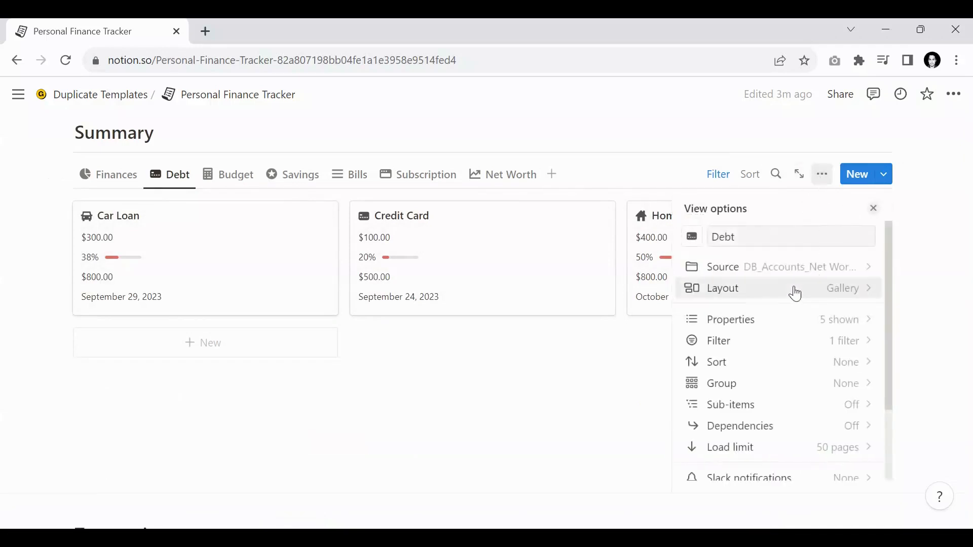
click(796, 294)
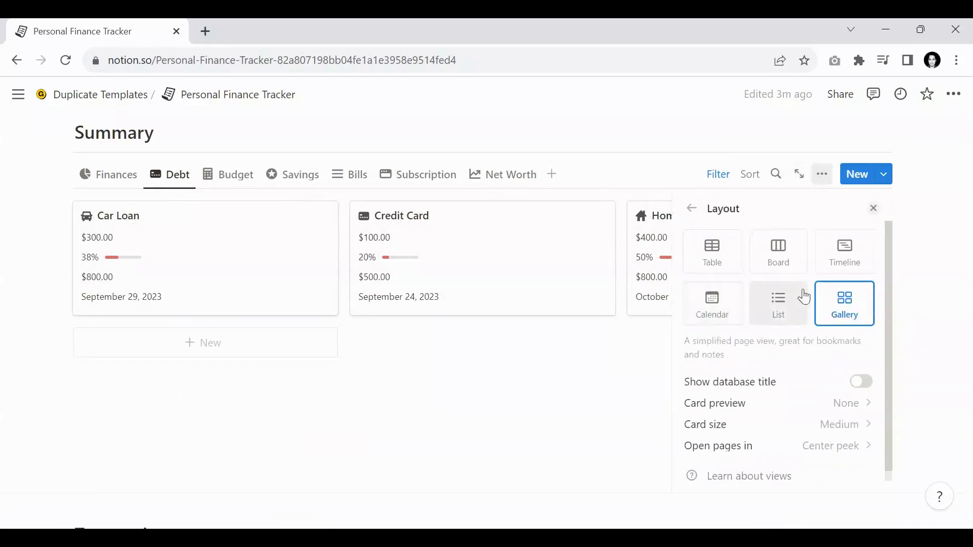
click(787, 257)
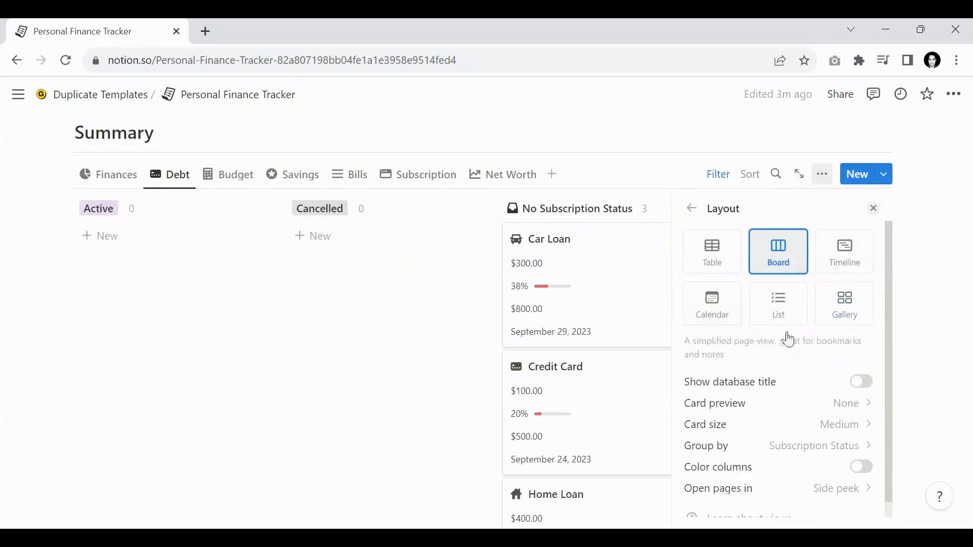
click(765, 446)
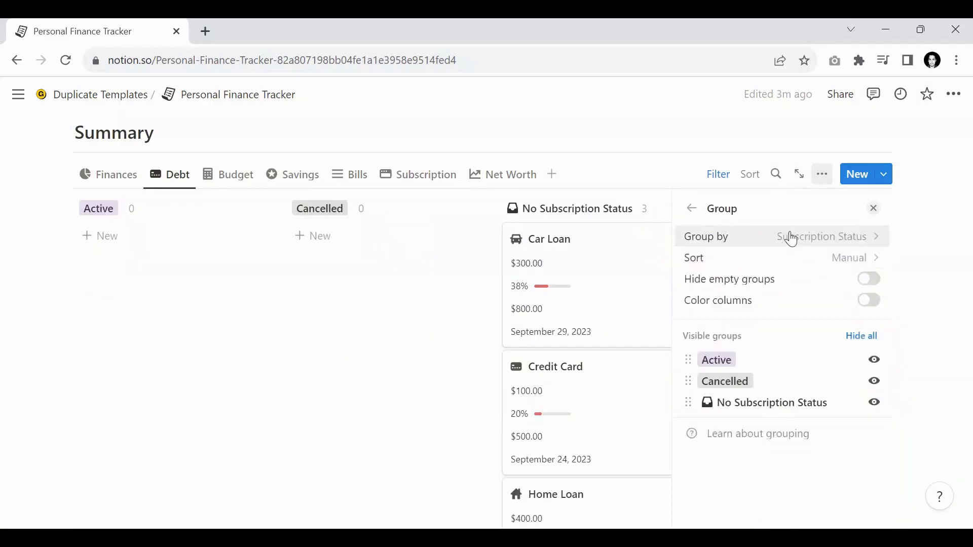
click(794, 238)
text(Paym)
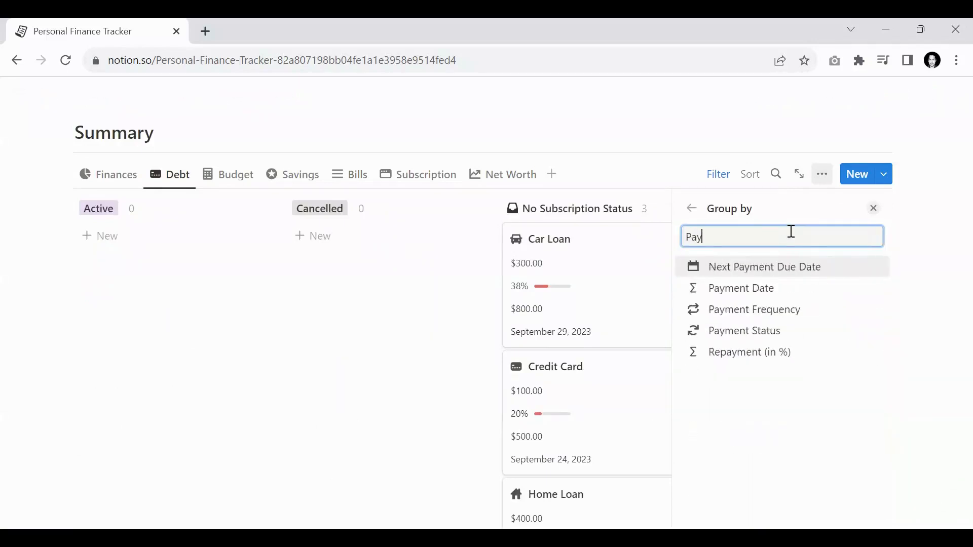
click(764, 343)
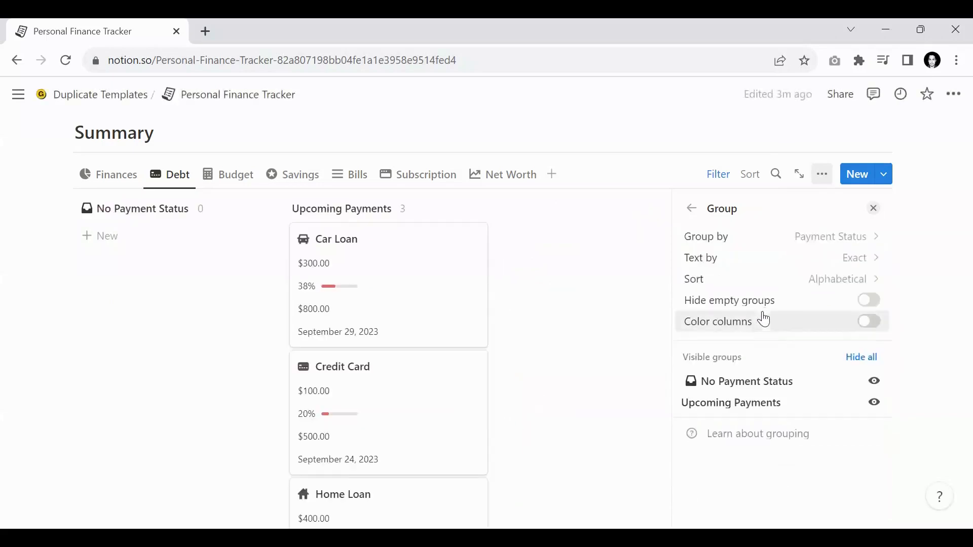
Hide the Debt board's empty groups, set the group sorting to Manual and close the view settings
click(869, 301)
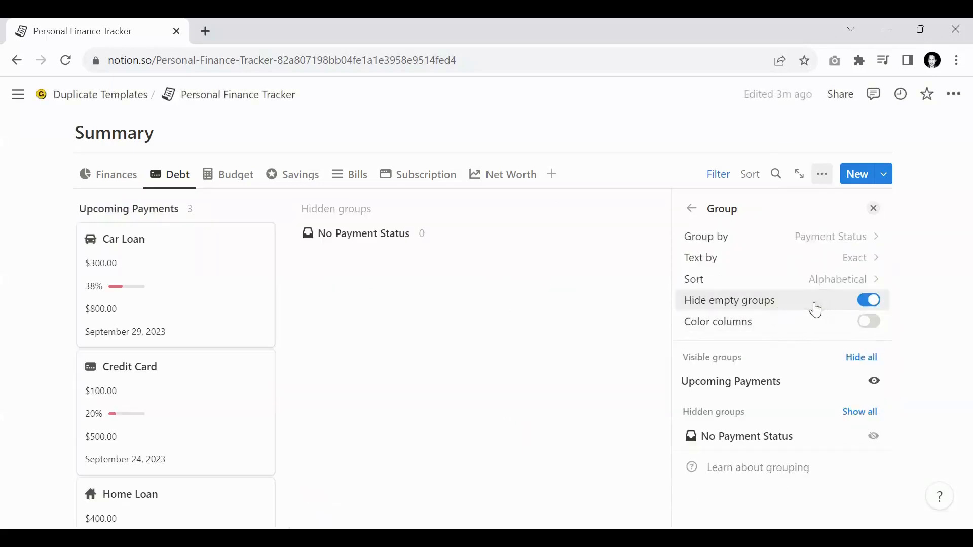
click(714, 281)
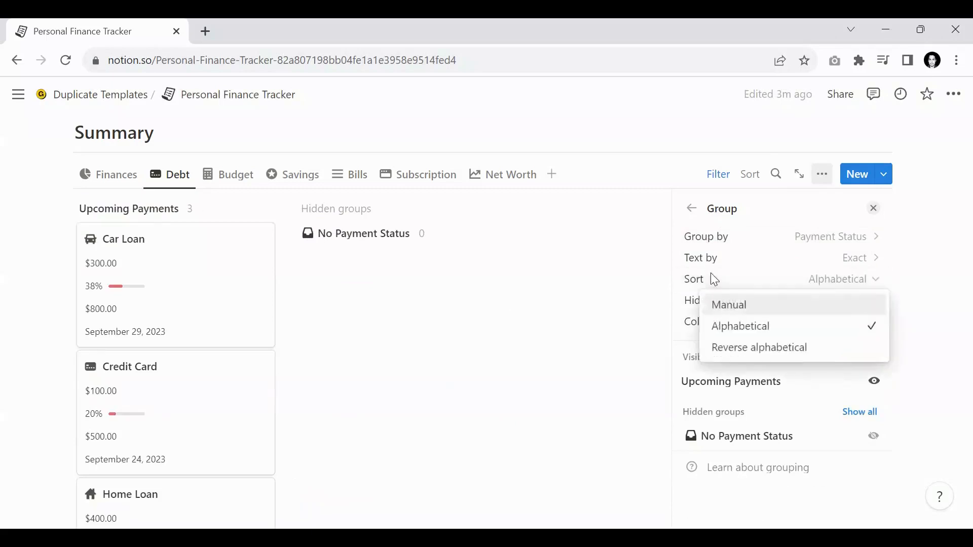
click(734, 310)
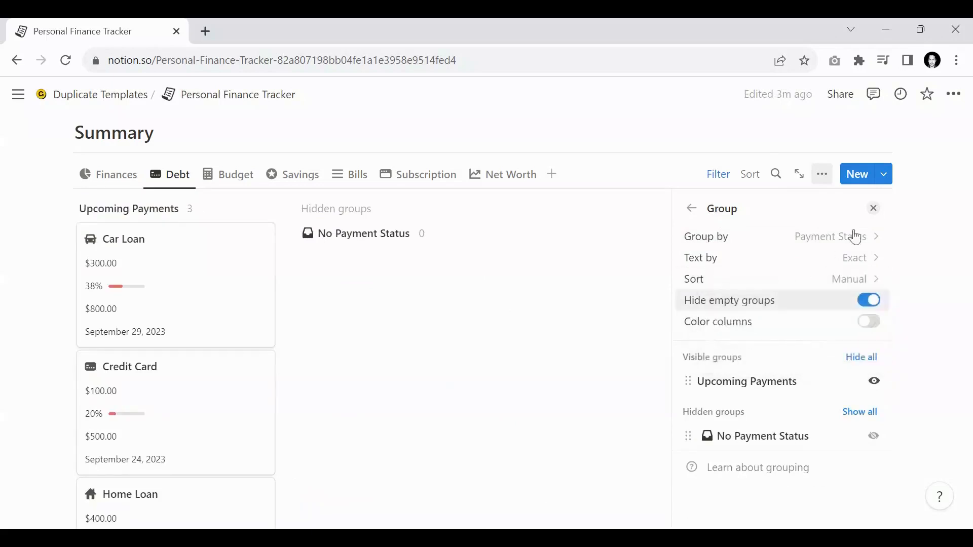
click(872, 209)
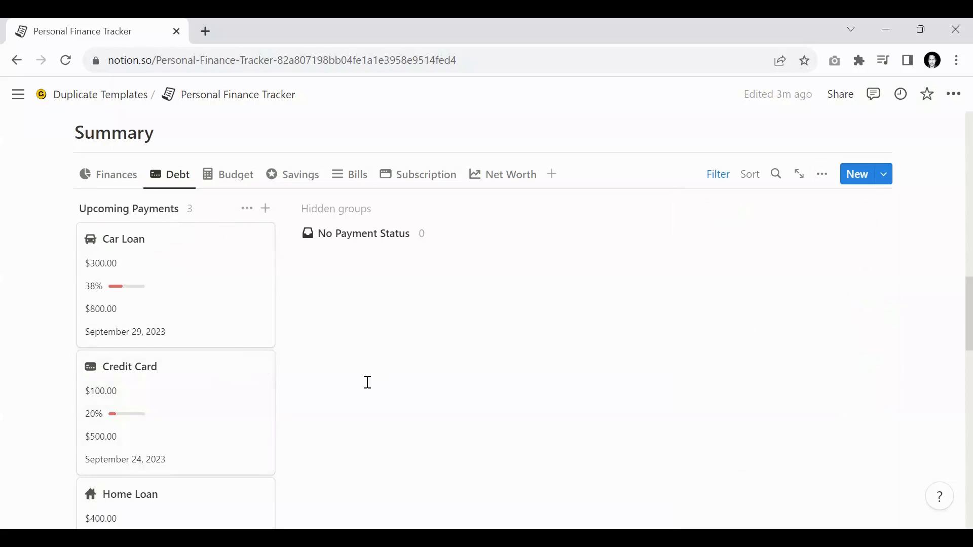
scroll(326, 287, down, 2)
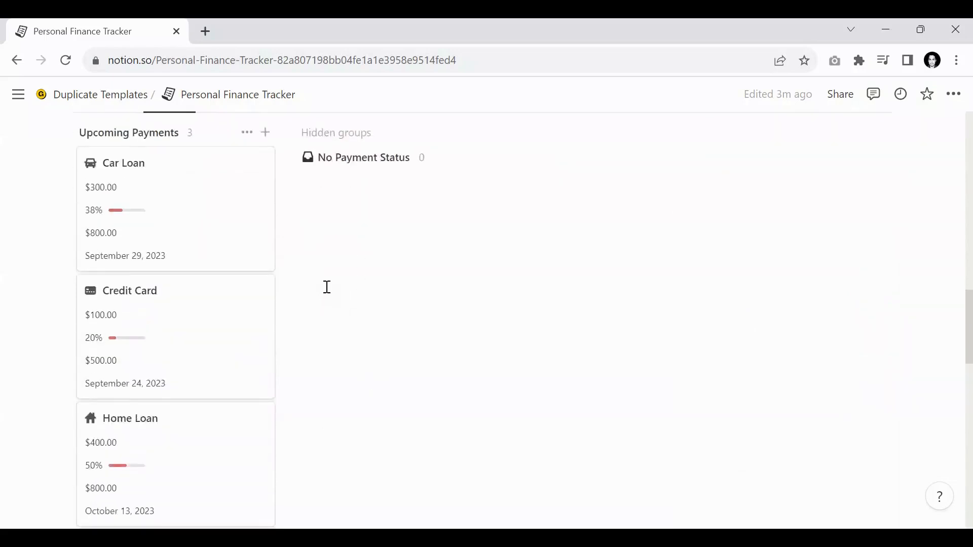
scroll(326, 287, up, 3)
scroll(324, 291, down, 2)
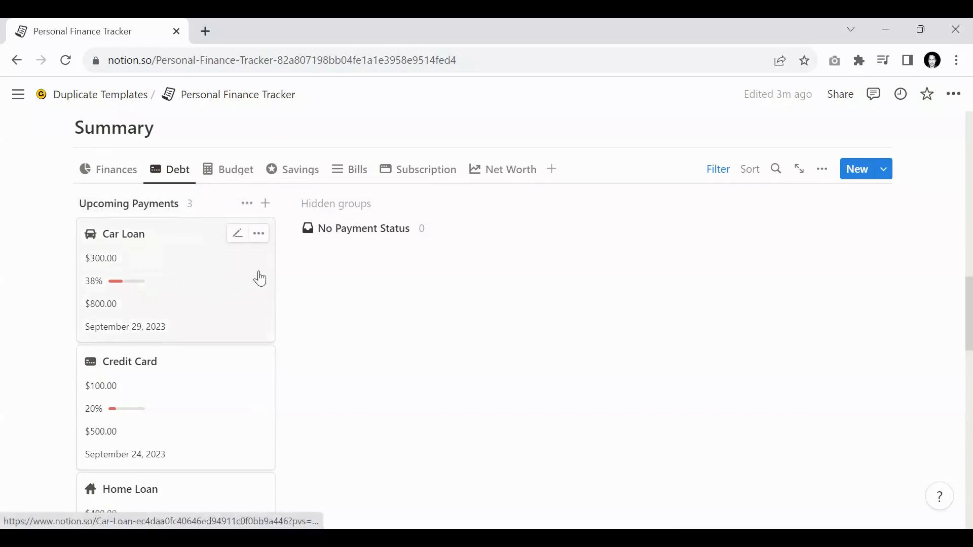
scroll(260, 278, down, 1)
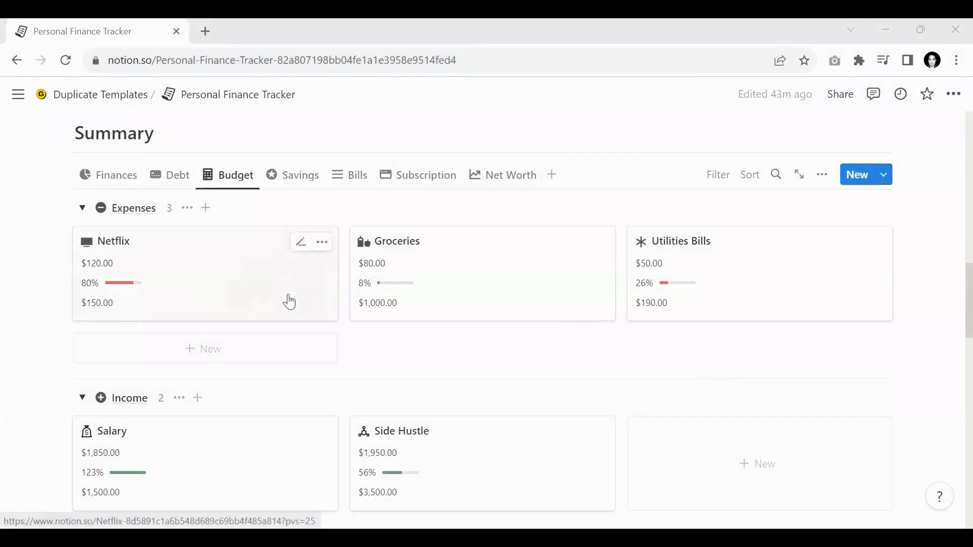
Display the Income transactions and the Expense transactions in the Transactions section
scroll(287, 300, down, 6)
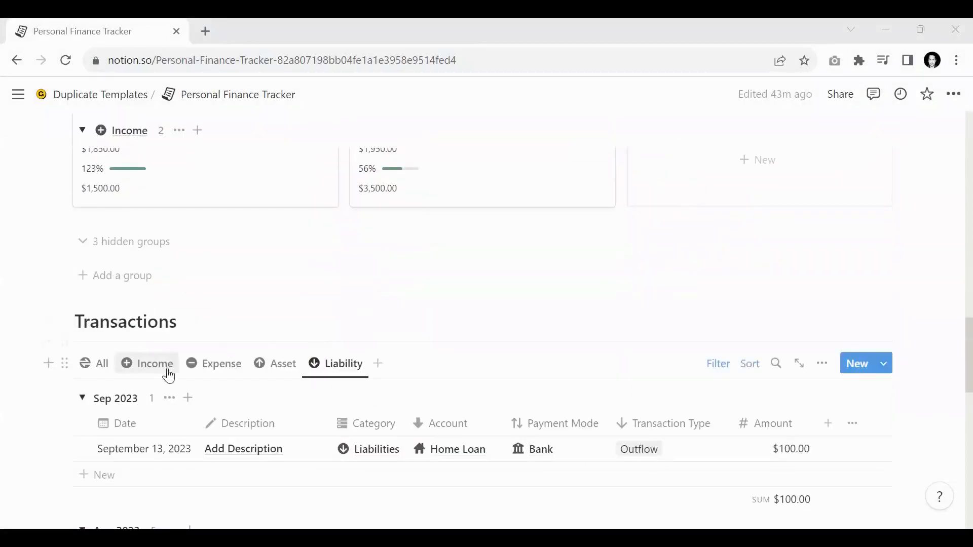
click(163, 379)
scroll(228, 302, down, 5)
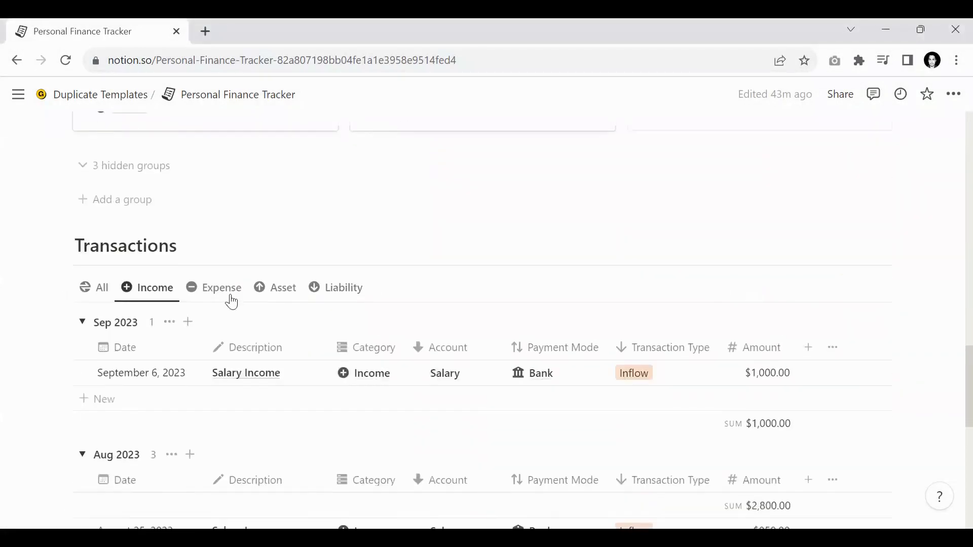
click(212, 136)
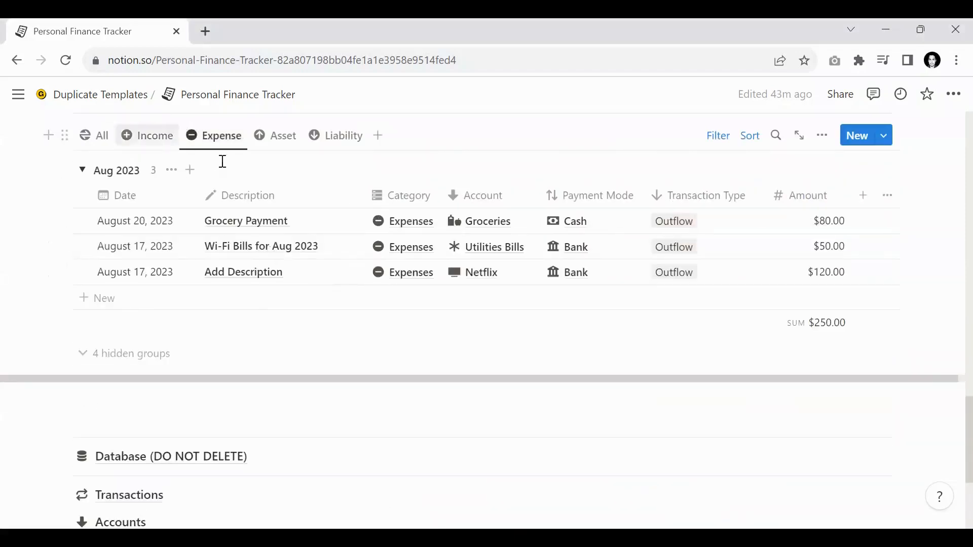
Examine the account cards in the Expenses and Income groups of the Summary's Budget view
scroll(334, 258, up, 6)
scroll(331, 285, up, 6)
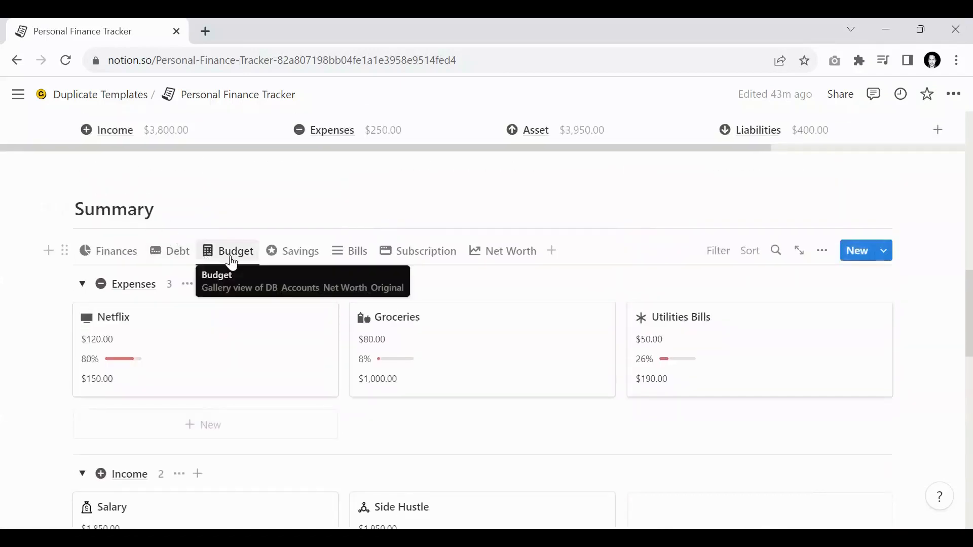
scroll(215, 269, down, 2)
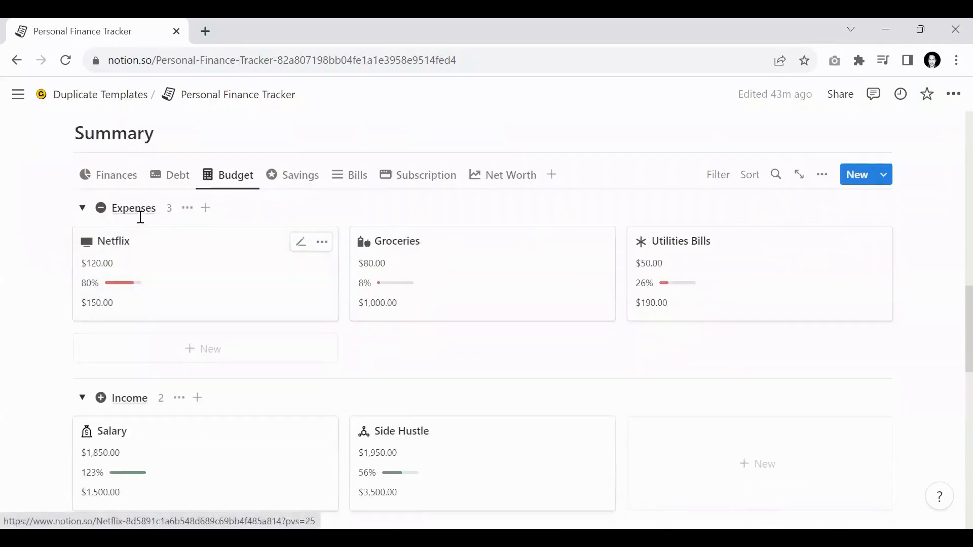
scroll(291, 350, down, 1)
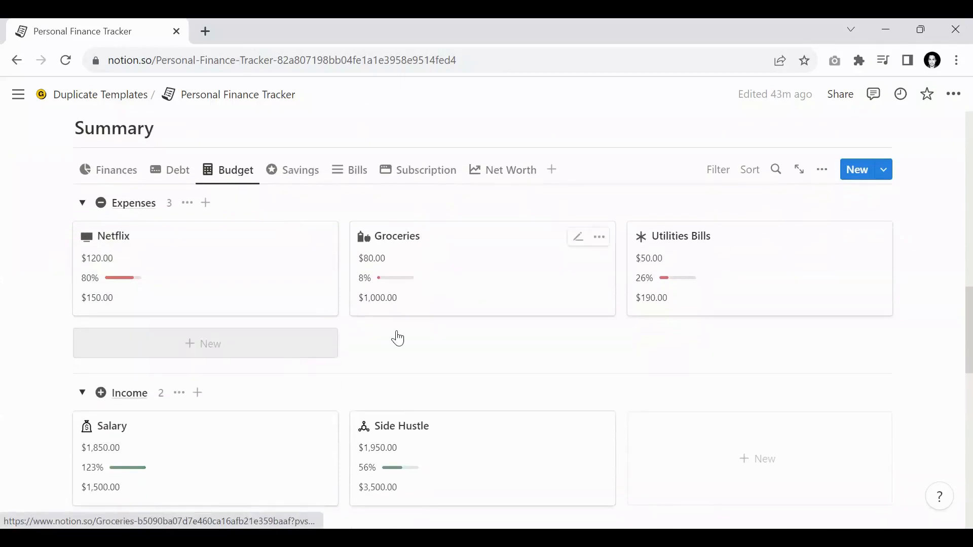
scroll(395, 334, down, 2)
scroll(355, 327, up, 2)
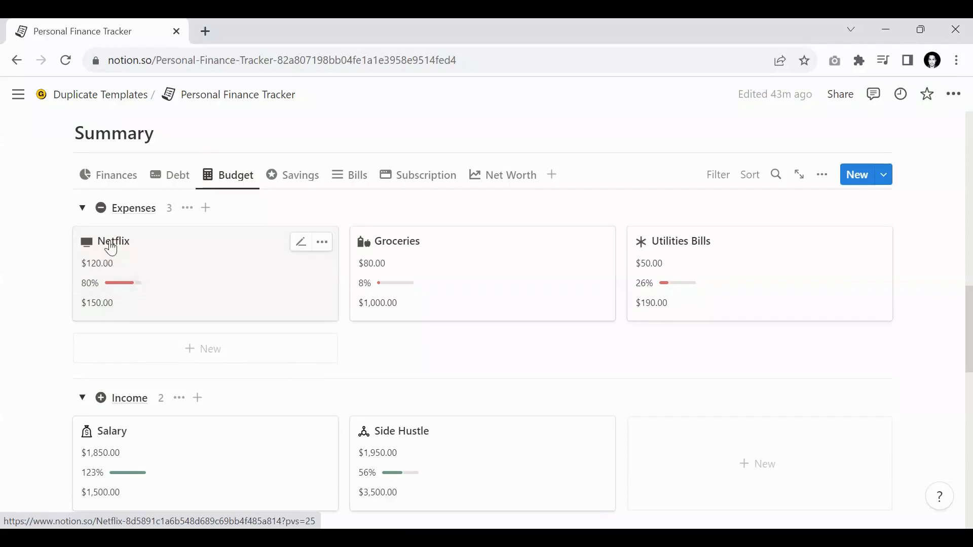
Set the budget amount on the Netflix card in the Budget view's Expenses group to $200
click(99, 304)
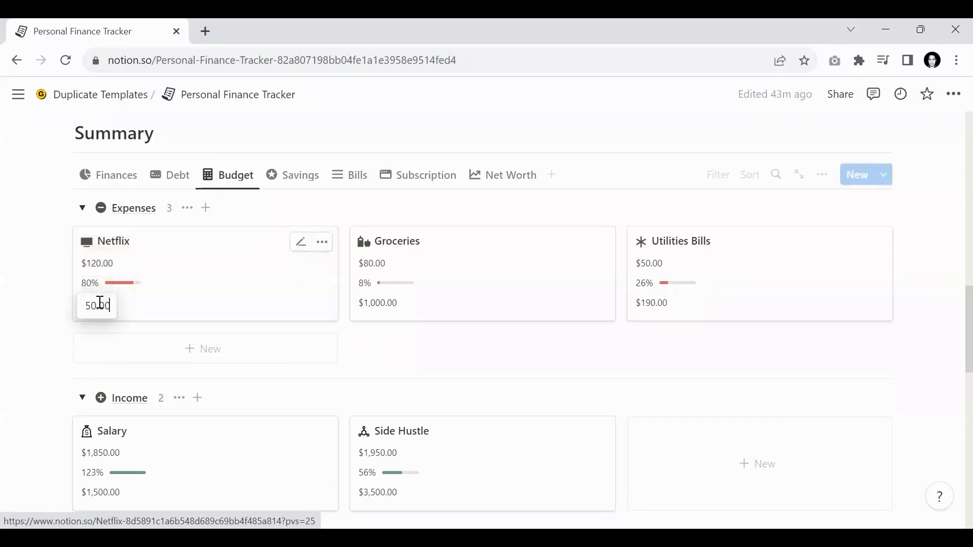
key(ctrl+a)
text(2)
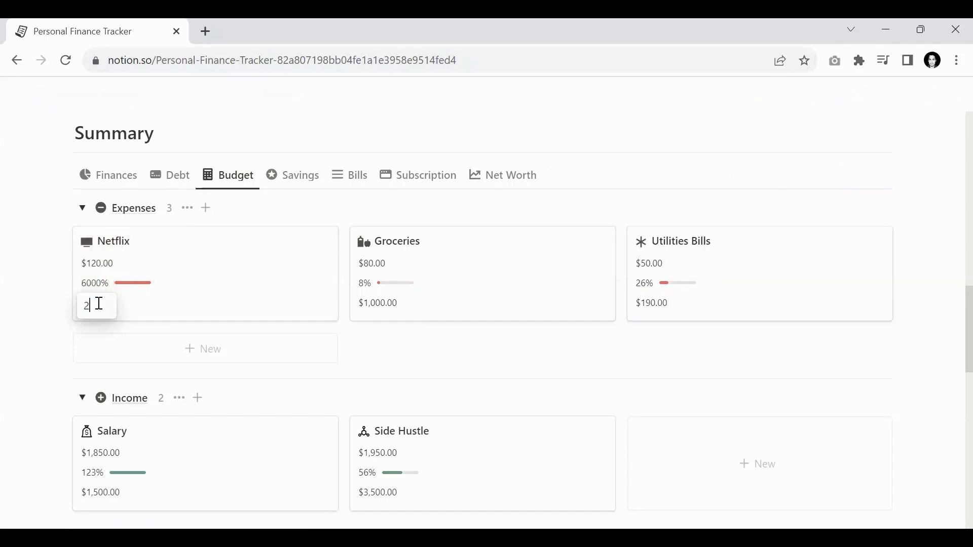
text(00)
click(183, 318)
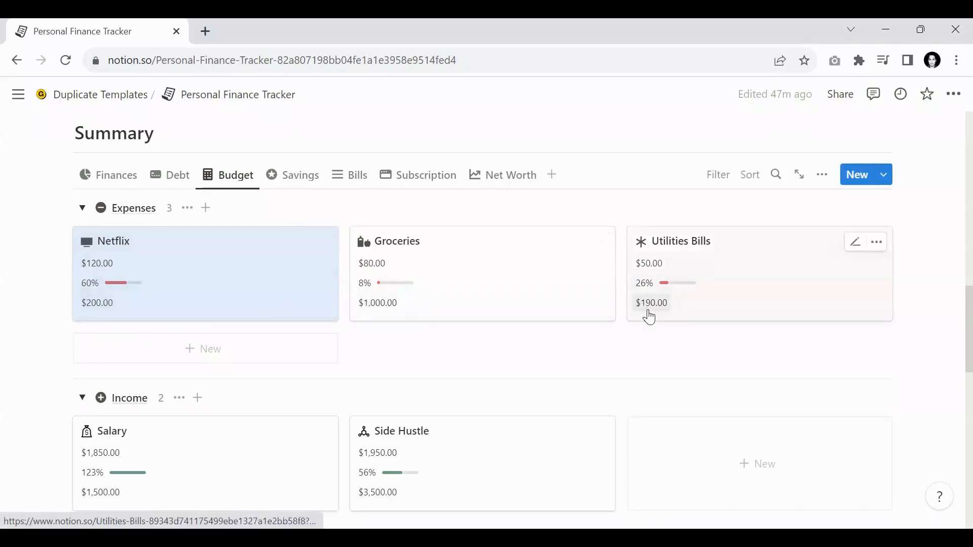
click(374, 305)
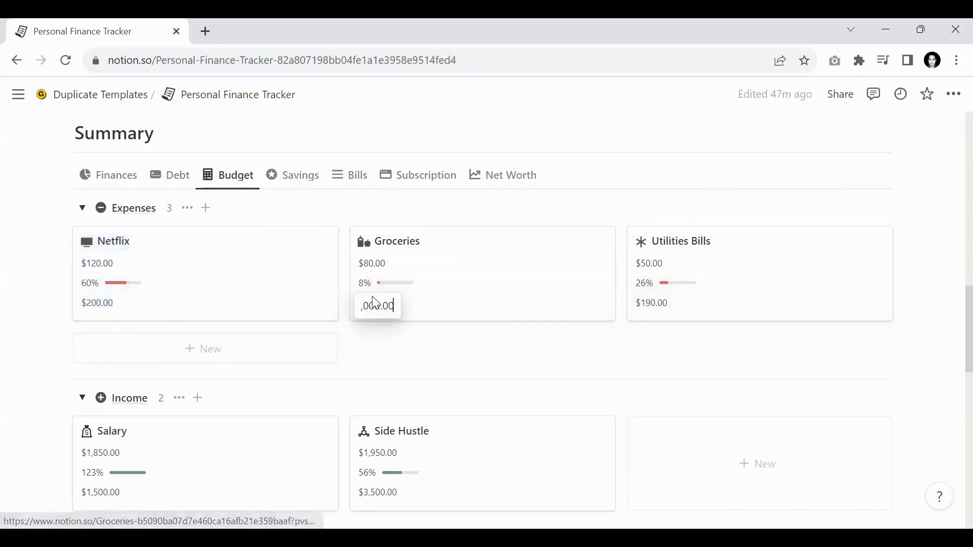
key(Escape)
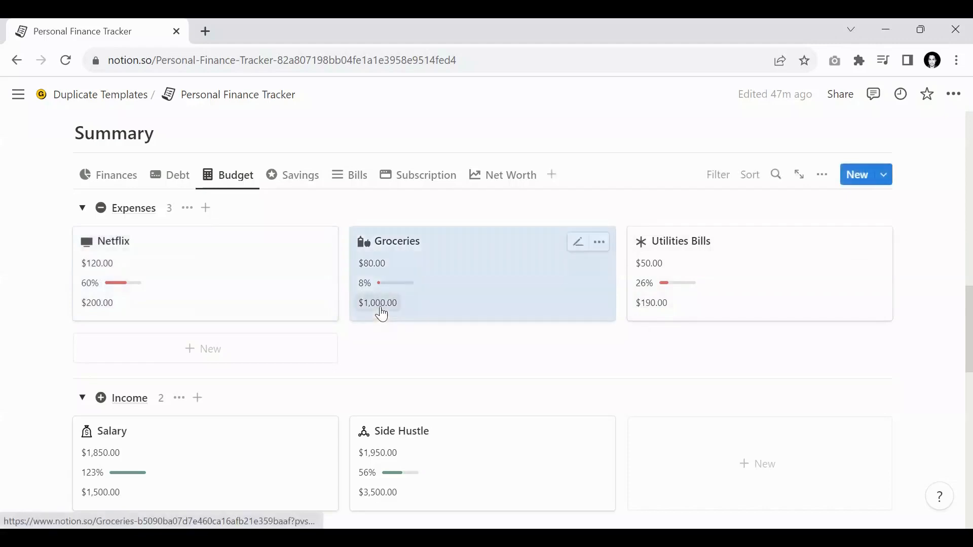
Set the estimated income on the Salary card in the Budget view's Income group to $5,000
scroll(339, 320, down, 3)
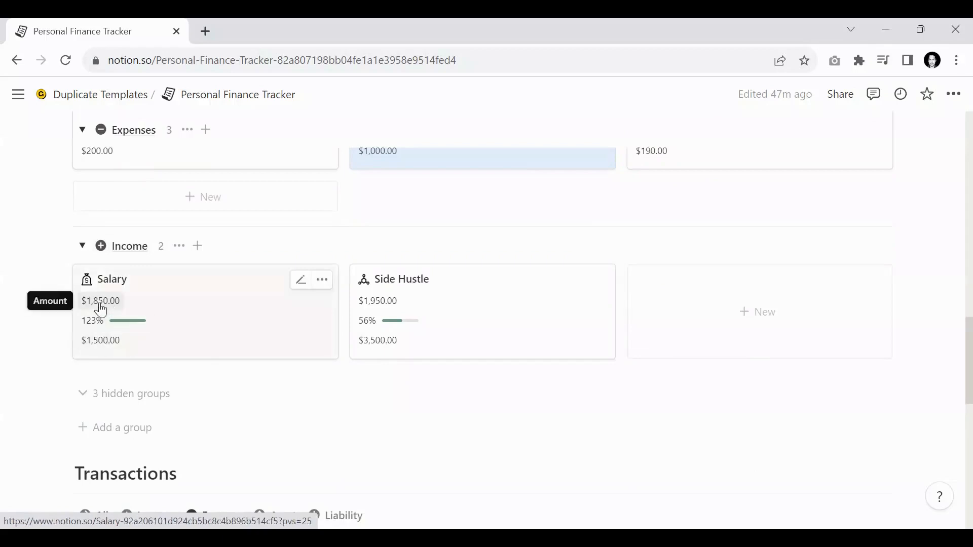
click(100, 335)
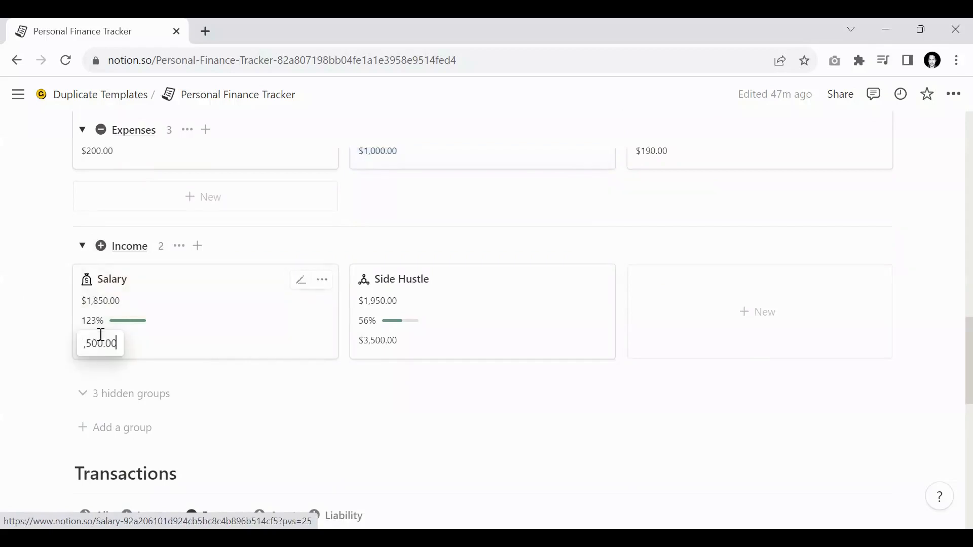
key(ctrl+a)
text(500)
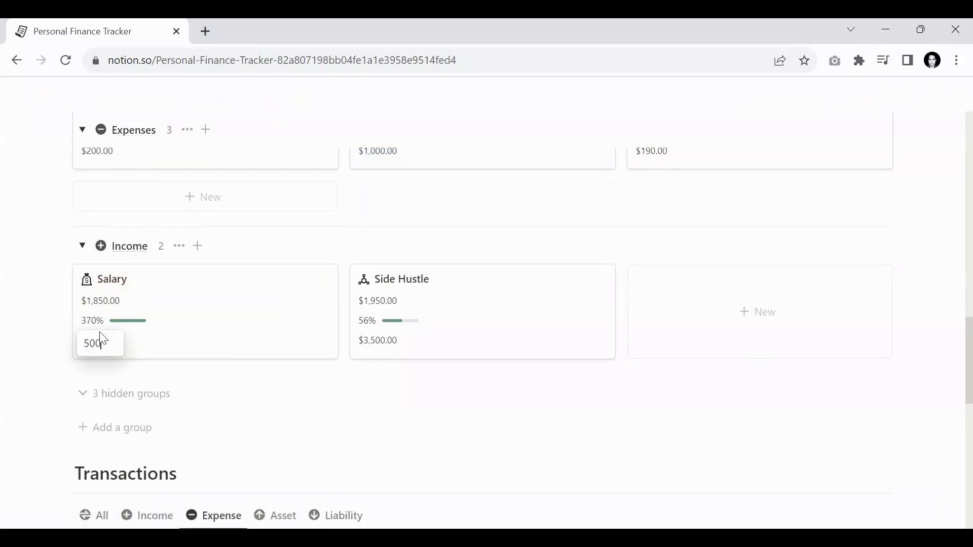
key(Return)
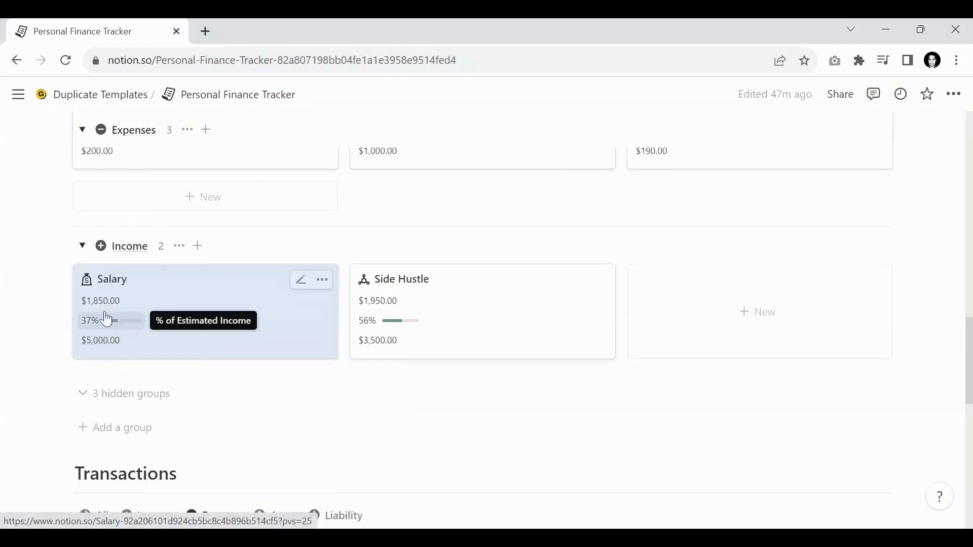
Open the Groceries account page from the Expenses group and expand its hidden properties
scroll(439, 333, up, 3)
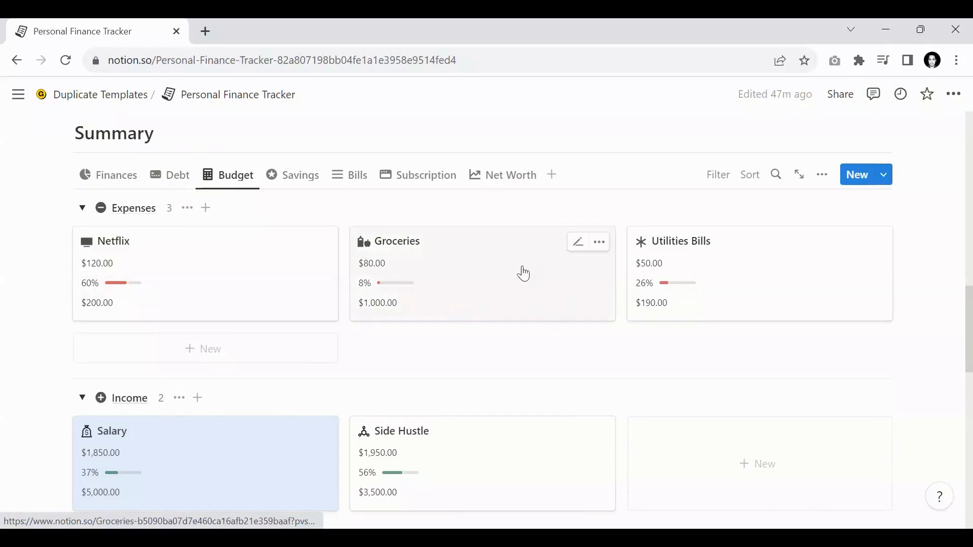
click(505, 267)
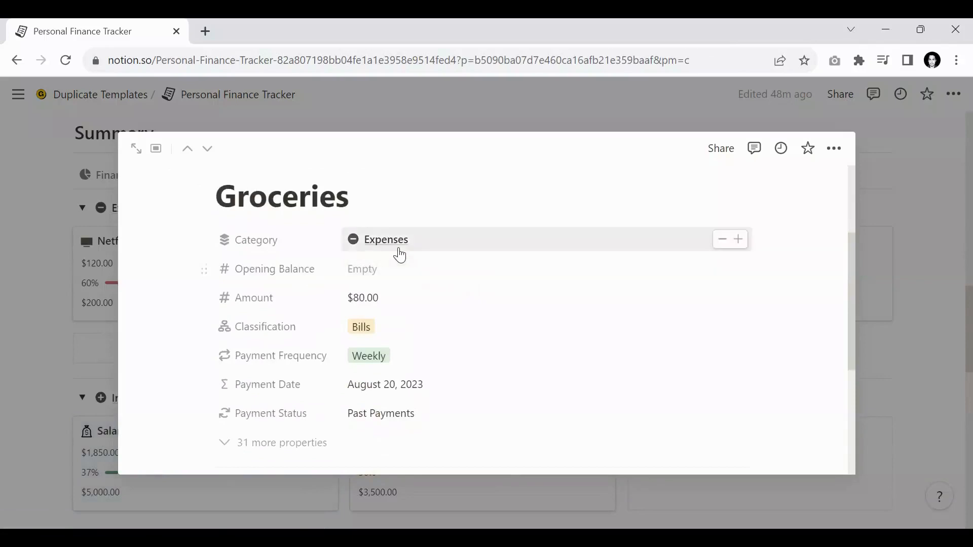
scroll(348, 284, down, 2)
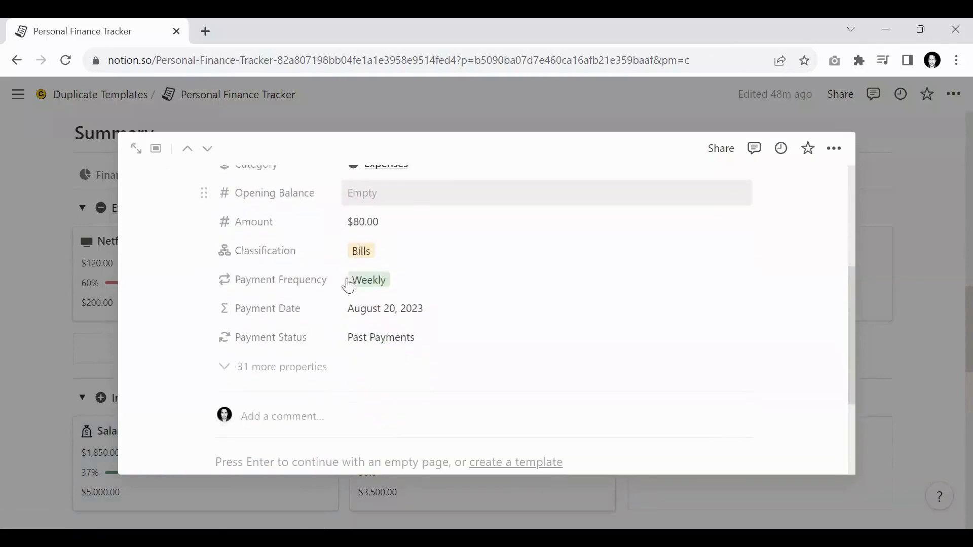
scroll(347, 282, up, 2)
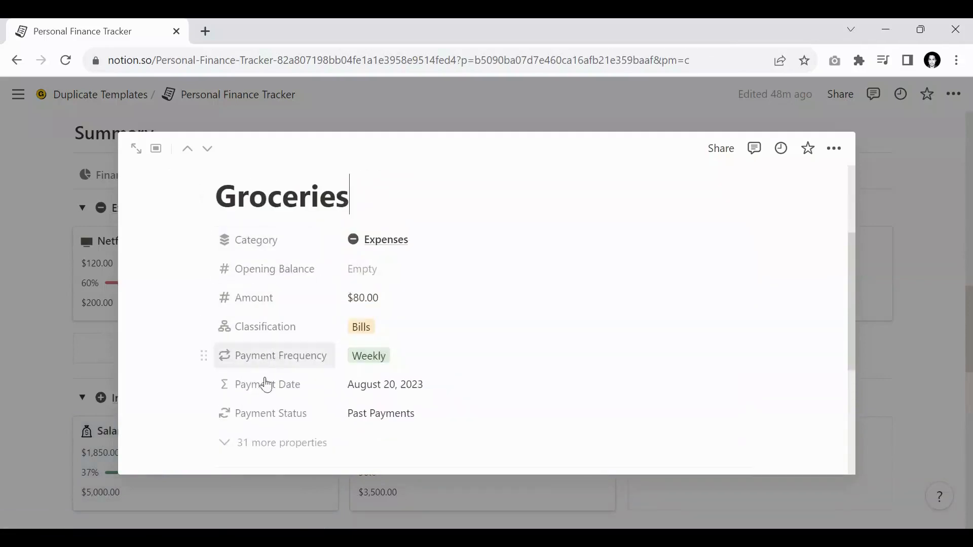
scroll(264, 360, down, 2)
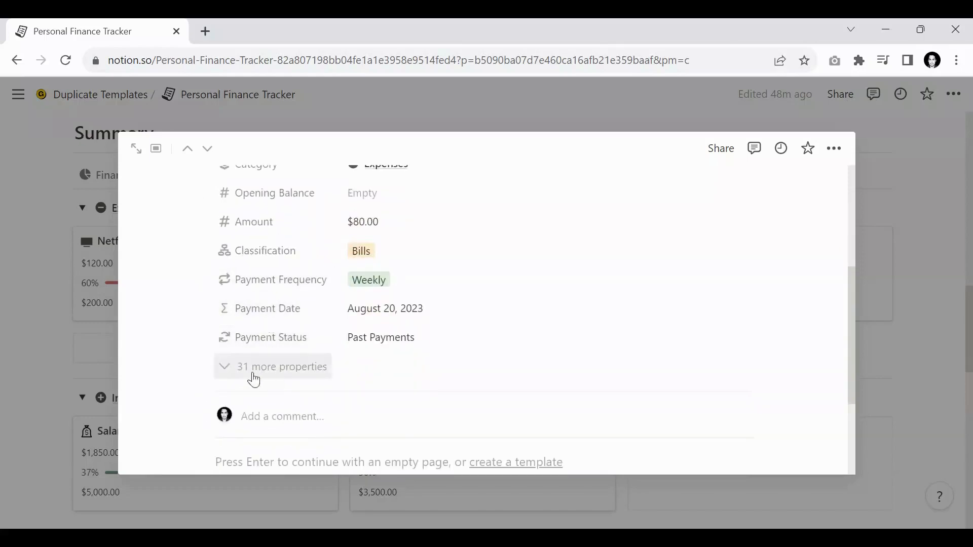
click(275, 376)
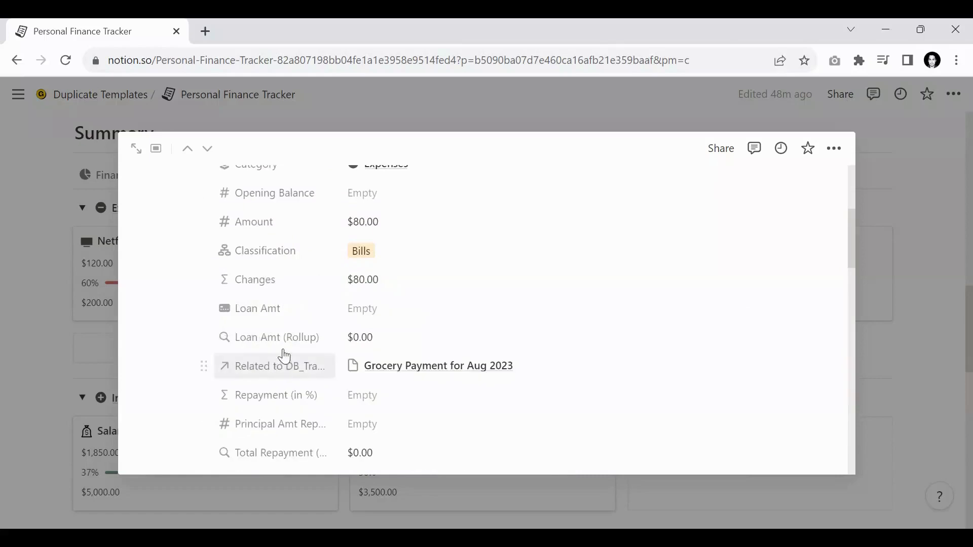
Search the Groceries account page for "Budget" and open its Budget Amount value for editing
scroll(284, 355, down, 6)
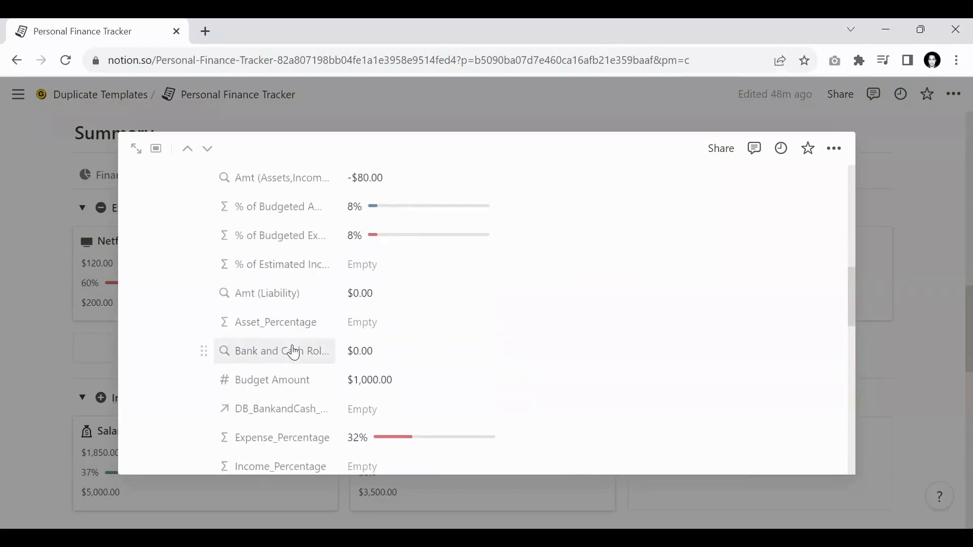
key(ctrl+f)
text(Budget)
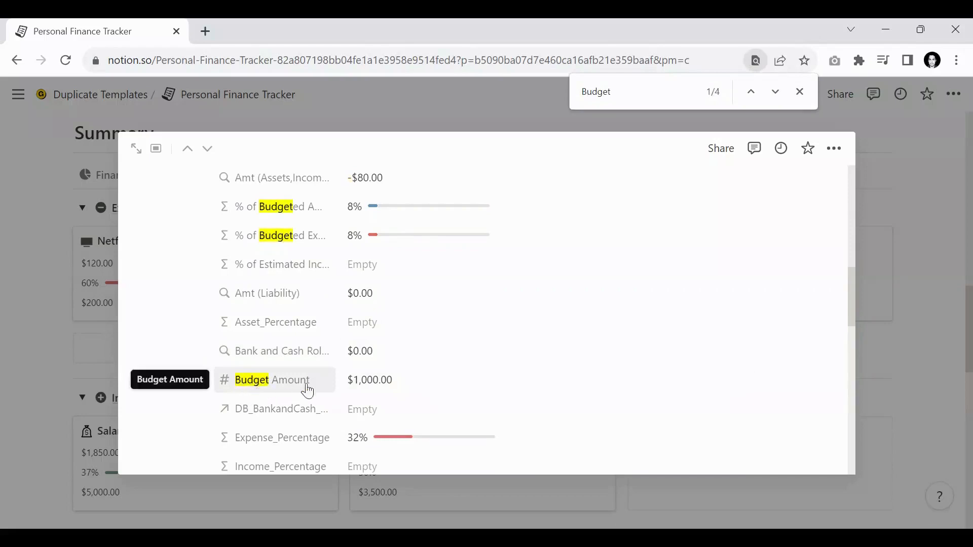
click(373, 385)
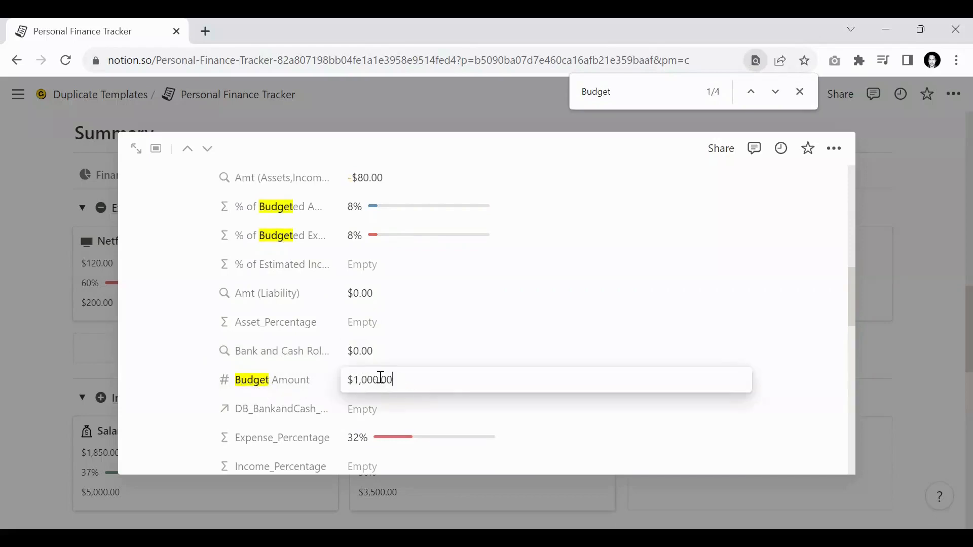
Collapse the extra properties on the Groceries page, and close the page along with the text search
scroll(244, 337, down, 10)
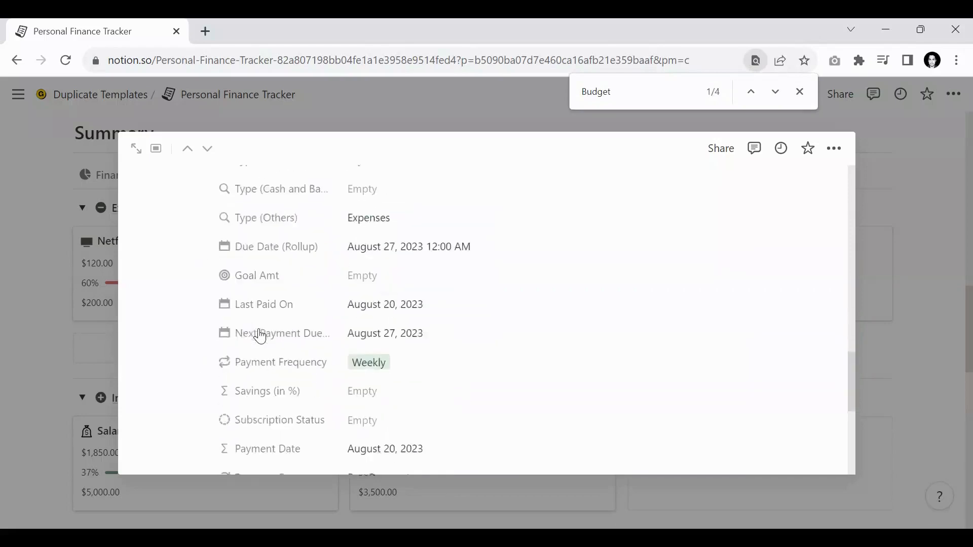
click(271, 306)
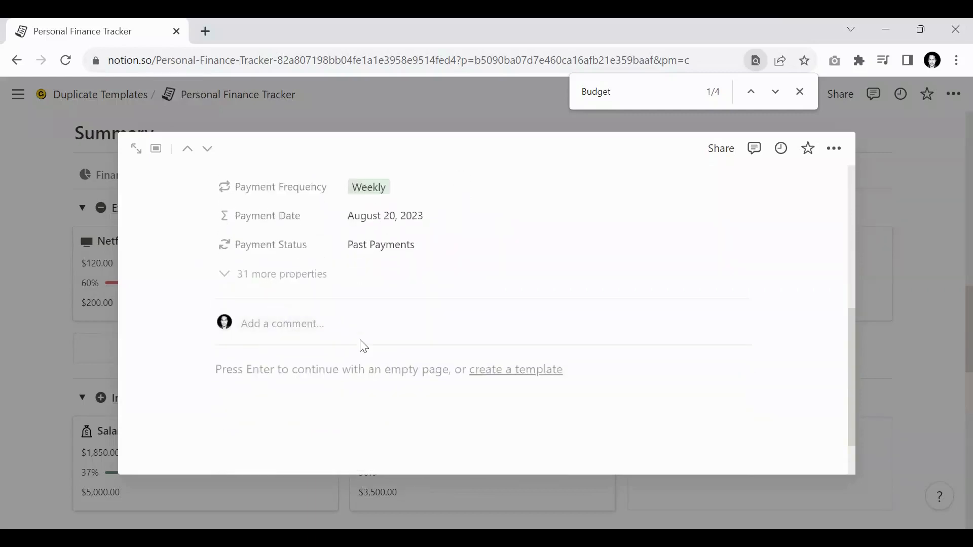
click(904, 326)
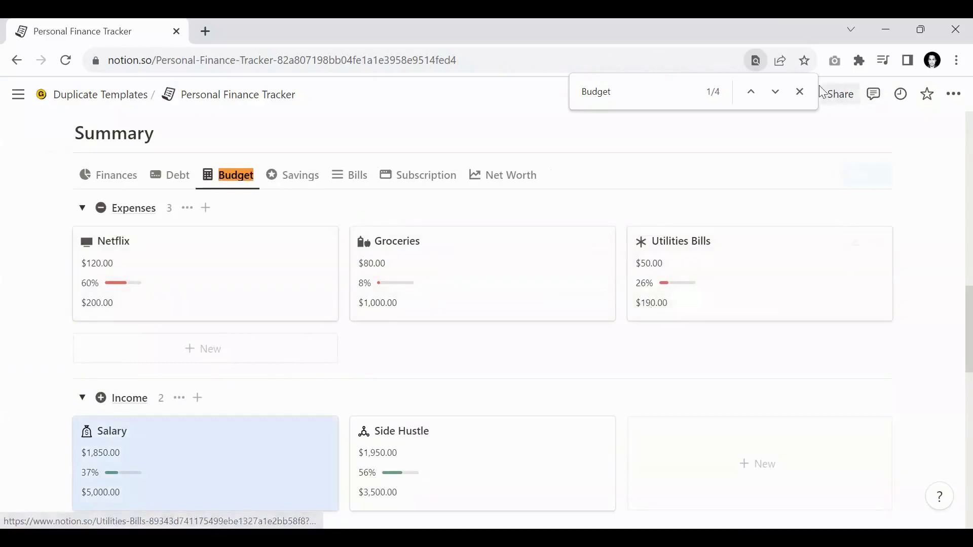
click(800, 91)
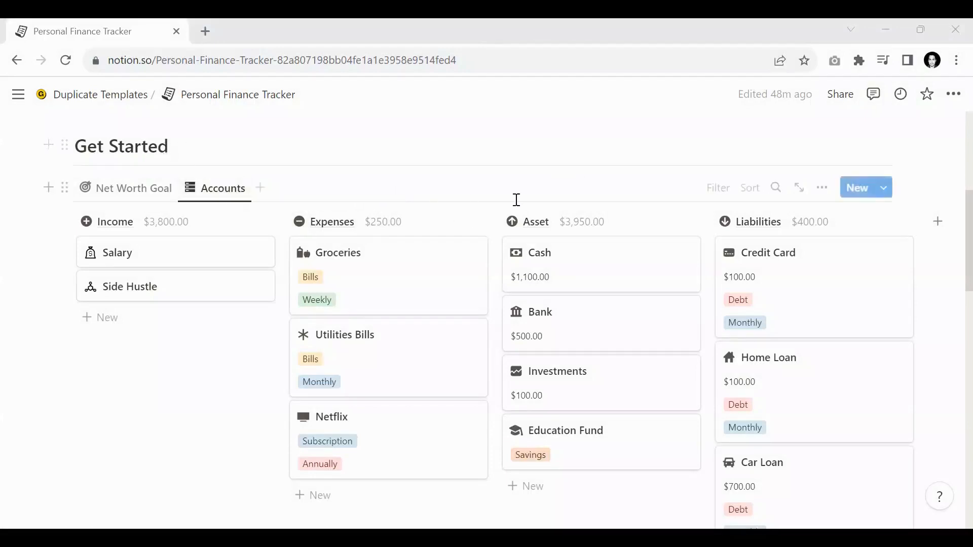
Add a new account named "Car Fund" to the Asset group of the Get Started section's Accounts board
scroll(634, 208, down, 2)
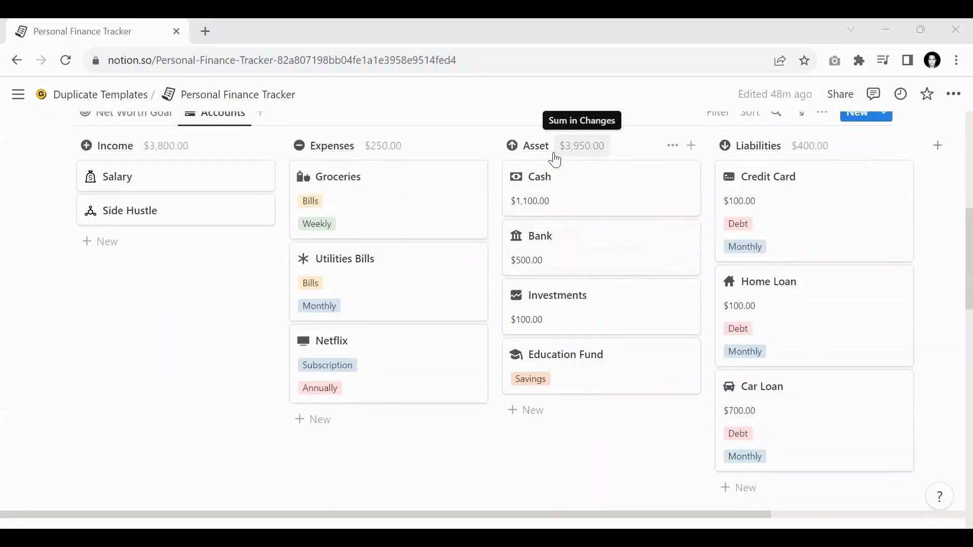
scroll(606, 247, down, 1)
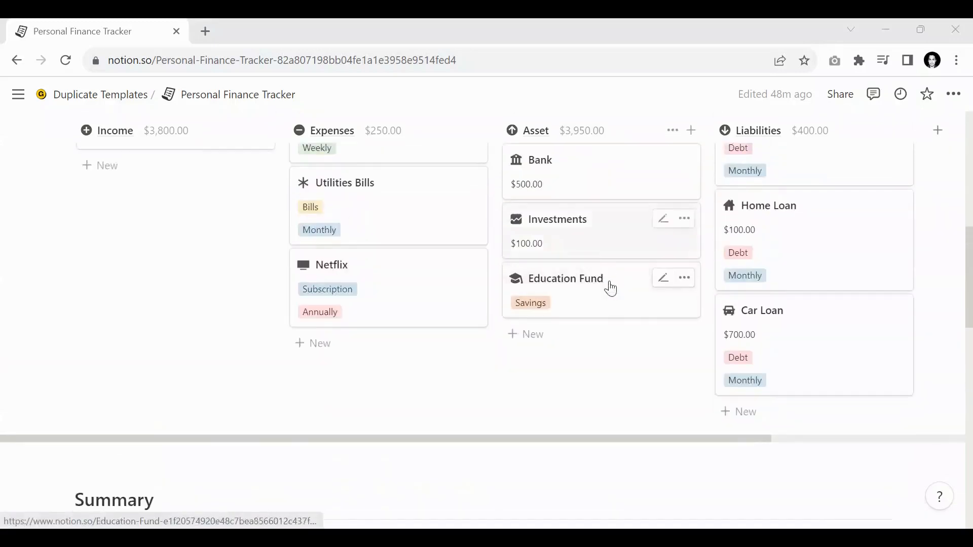
scroll(606, 314, up, 1)
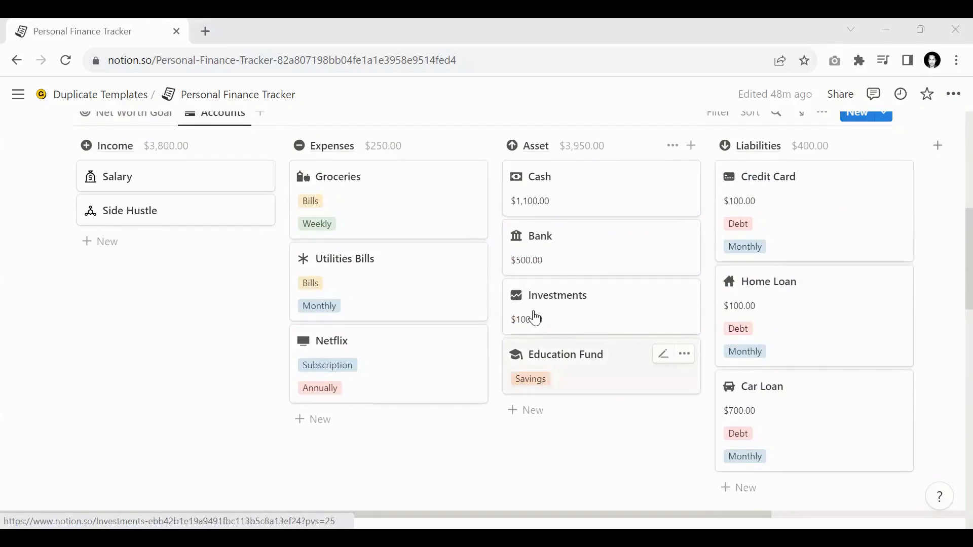
scroll(534, 318, down, 1)
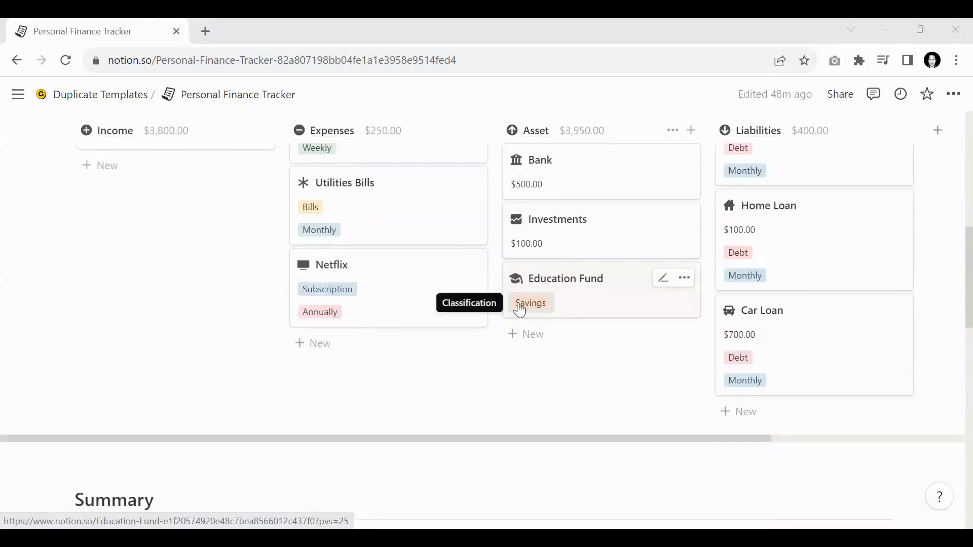
click(548, 347)
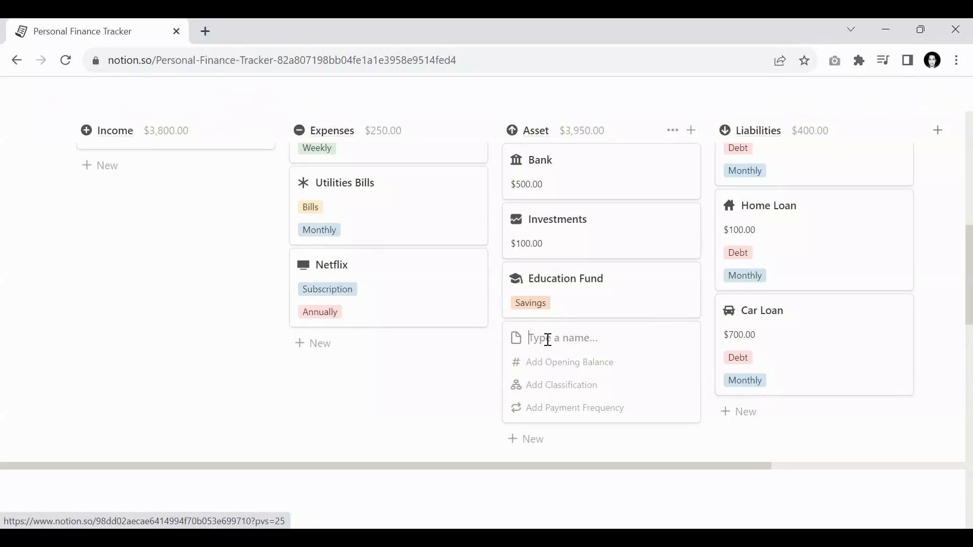
text(Car)
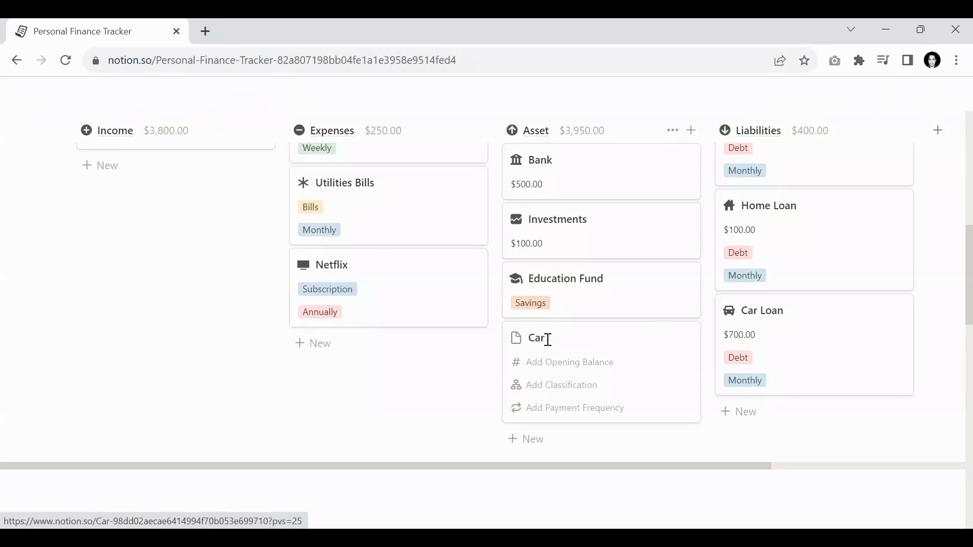
text( Fund)
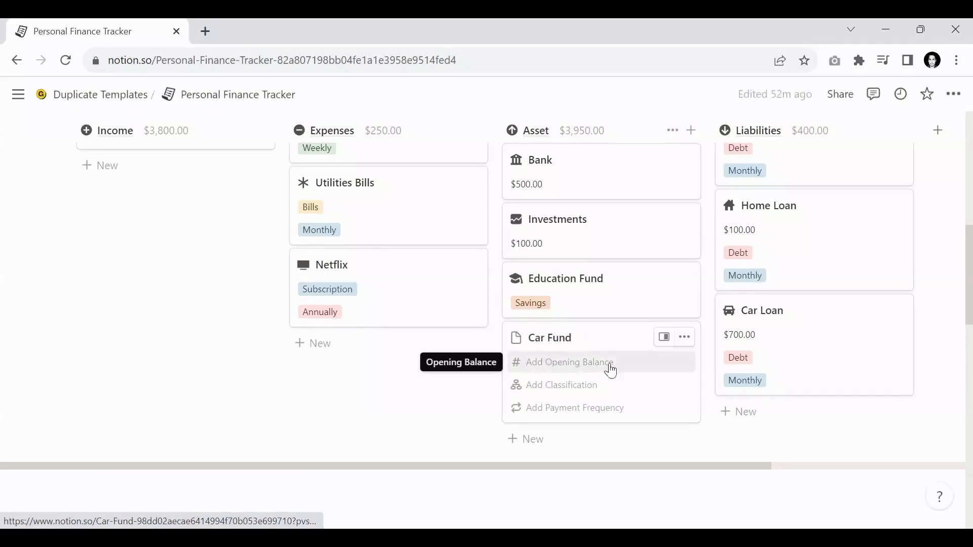
Set the Classification of the Car Fund account to Savings and finish editing the card
click(563, 388)
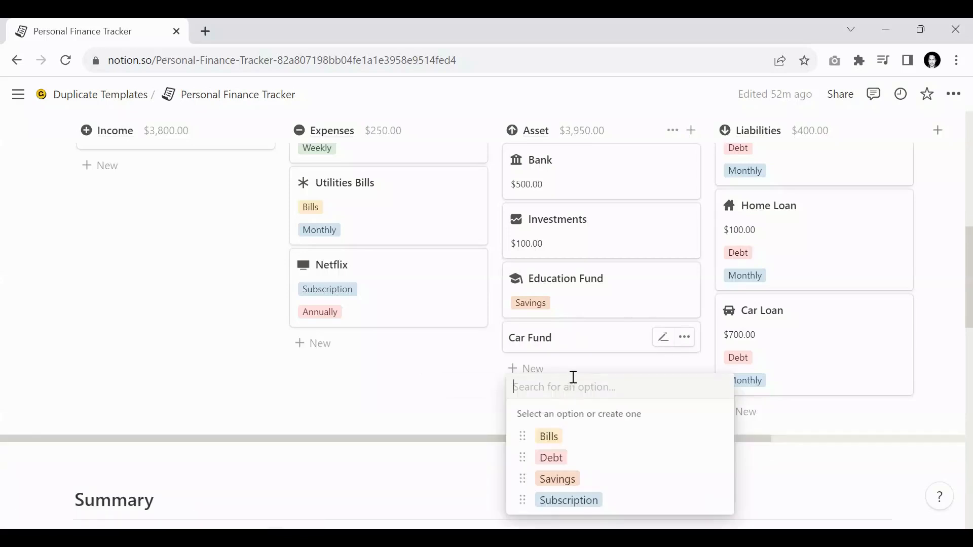
text(Sav)
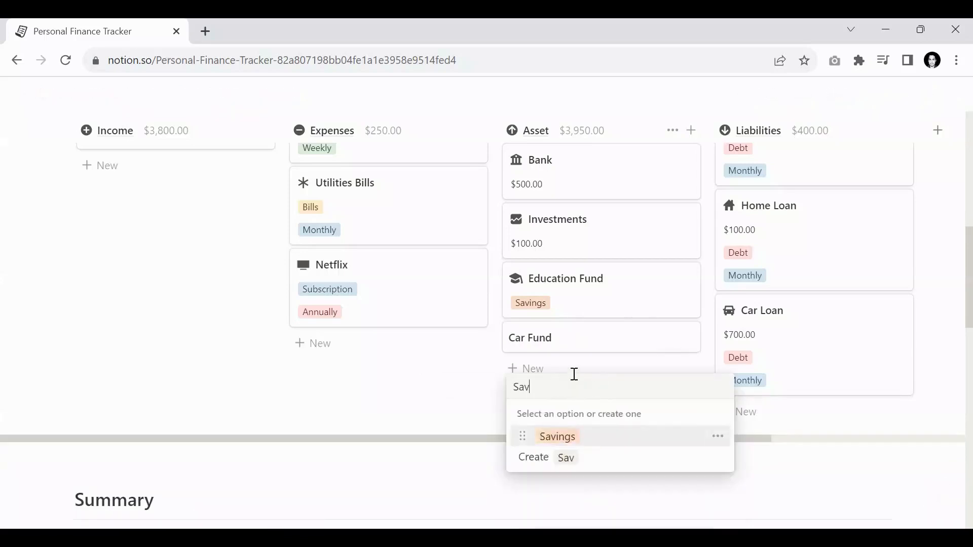
click(690, 439)
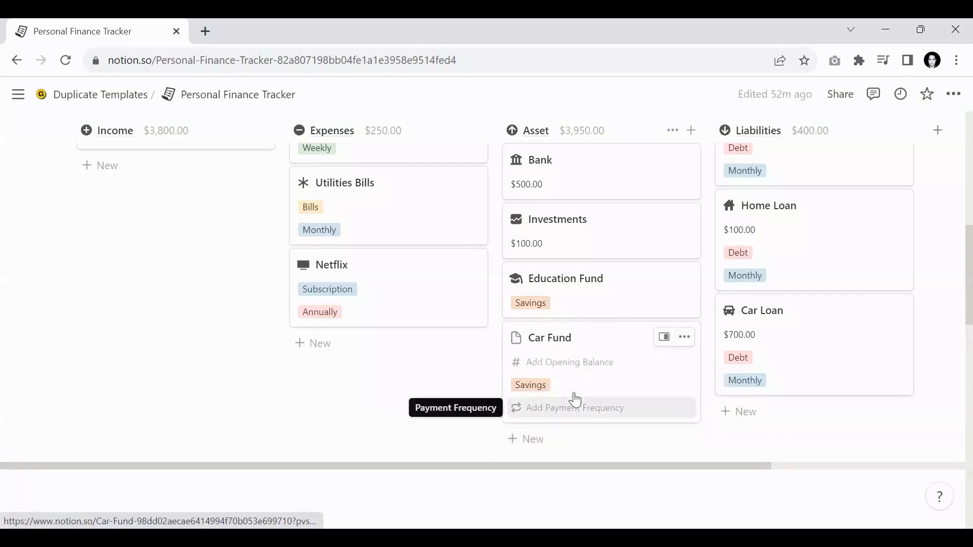
click(392, 369)
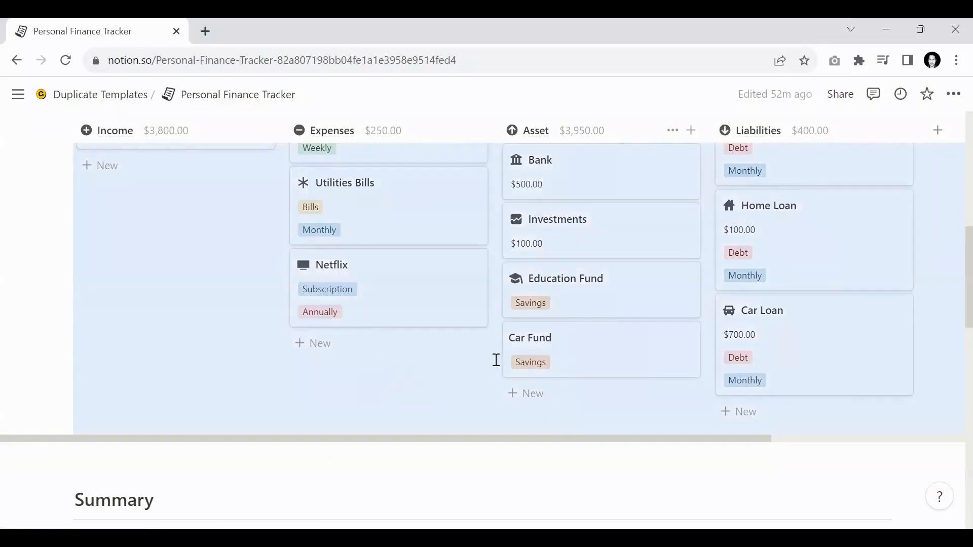
click(24, 381)
Set the Goal Amt on the Car Fund card in the Summary's Savings view to 1200
scroll(442, 357, down, 1)
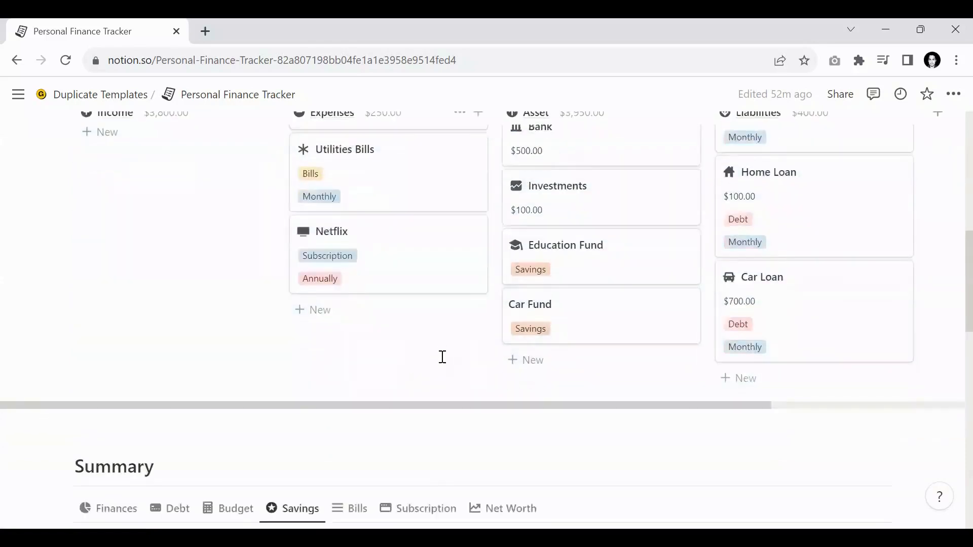
scroll(442, 357, down, 4)
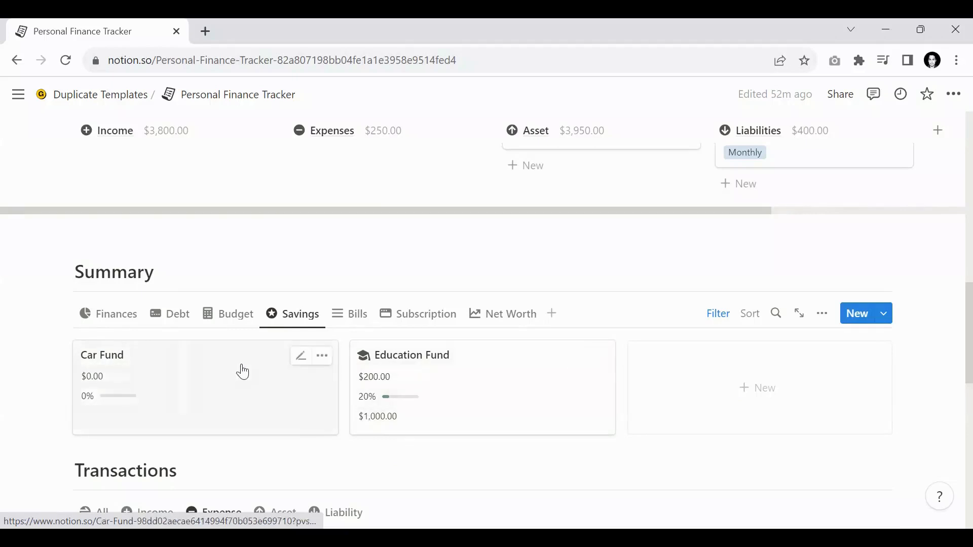
scroll(241, 369, down, 2)
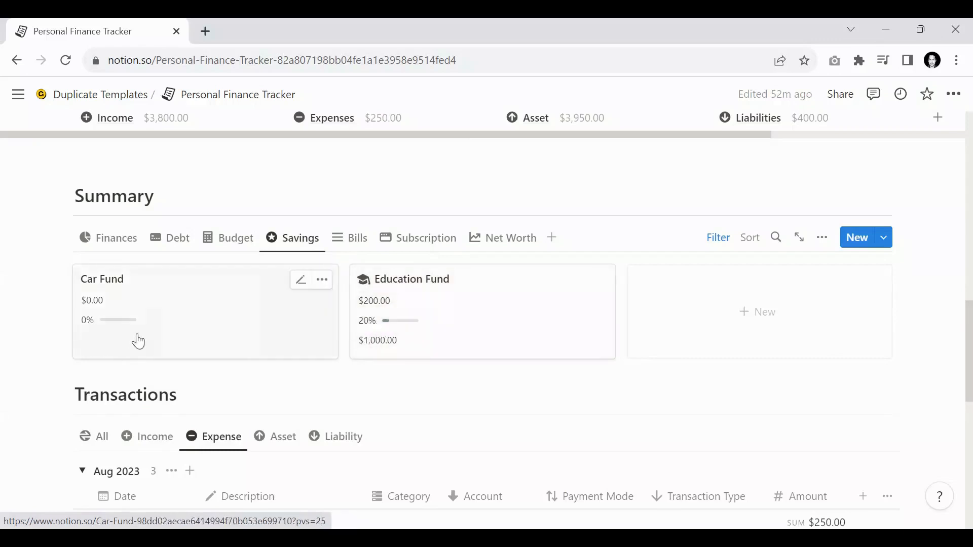
click(301, 284)
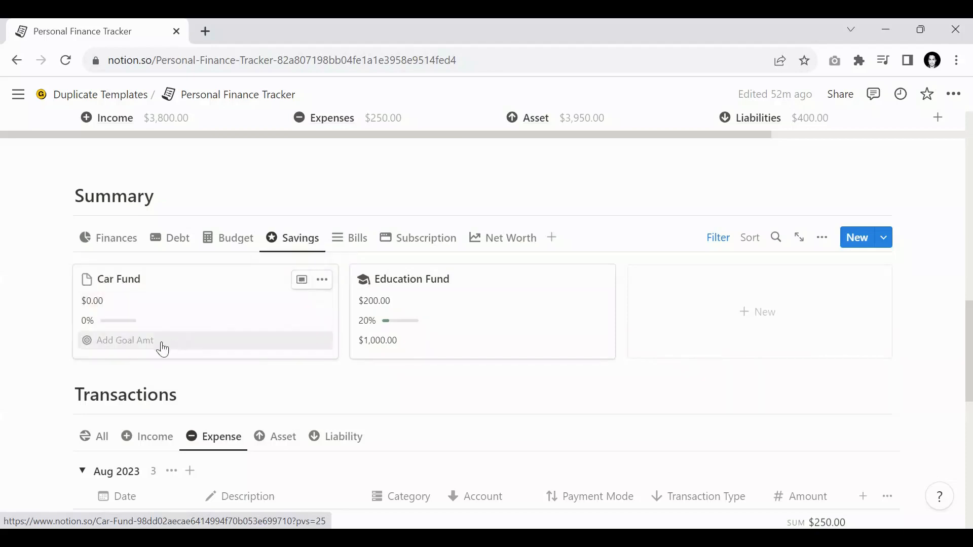
click(113, 347)
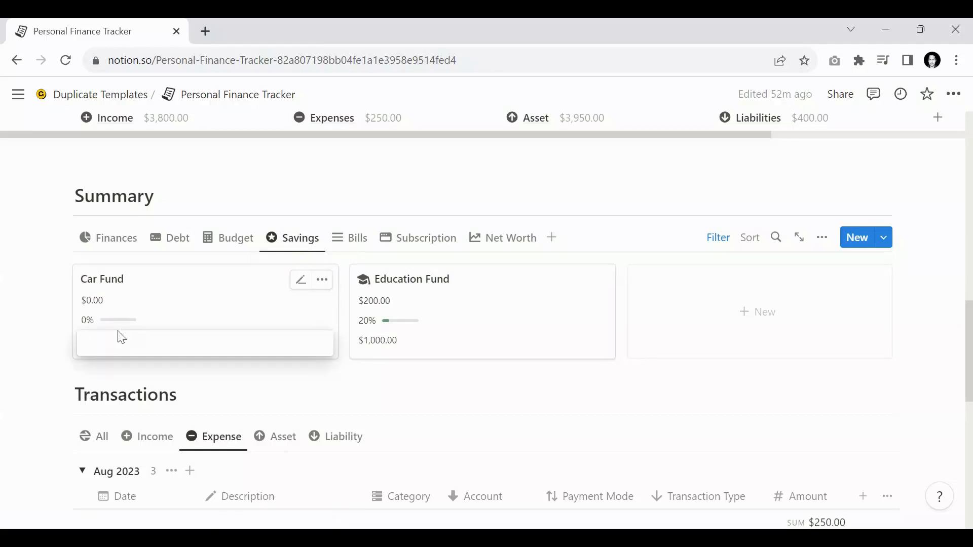
text(12)
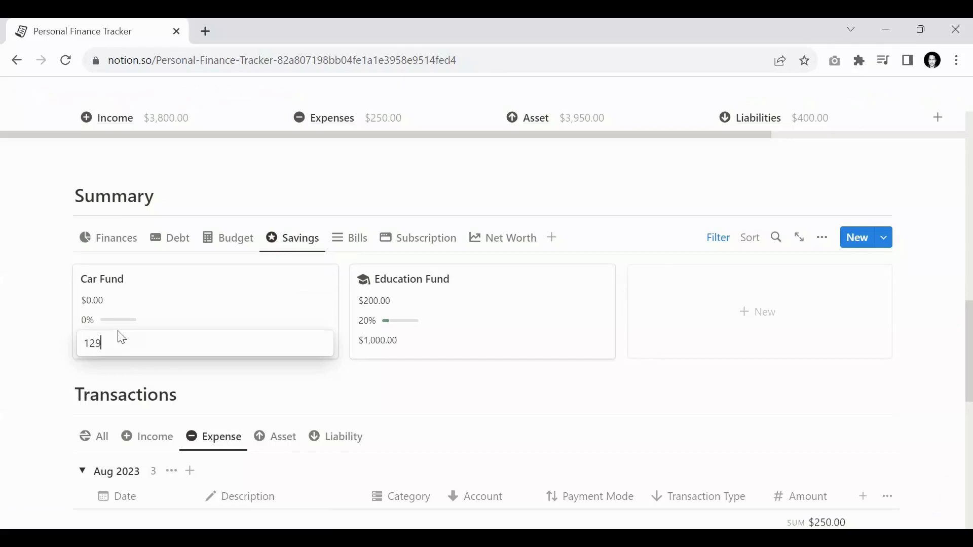
text(9)
key(BackSpace)
text(00)
key(Return)
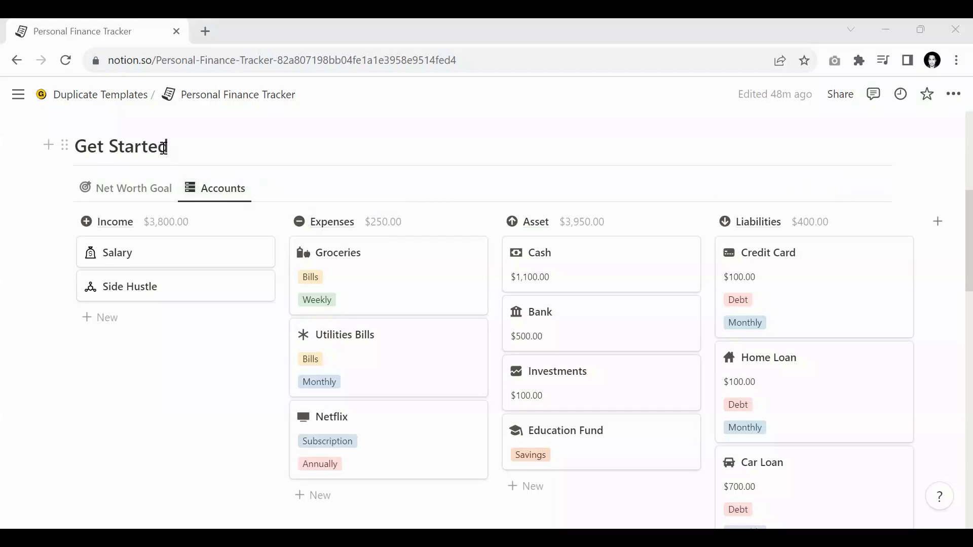
Create a "Car Fund" account below Education Fund in the Asset group of the Accounts board
scroll(632, 205, down, 1)
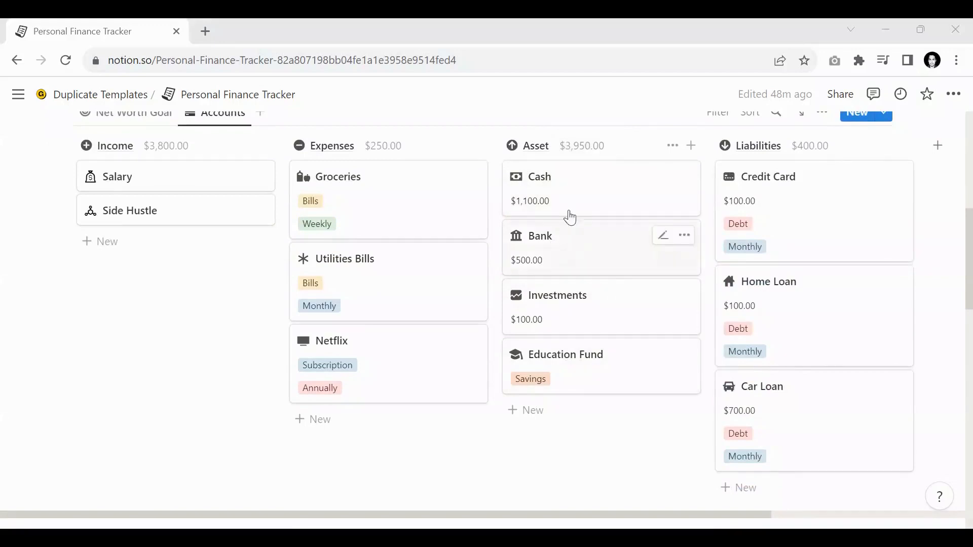
scroll(606, 244, down, 2)
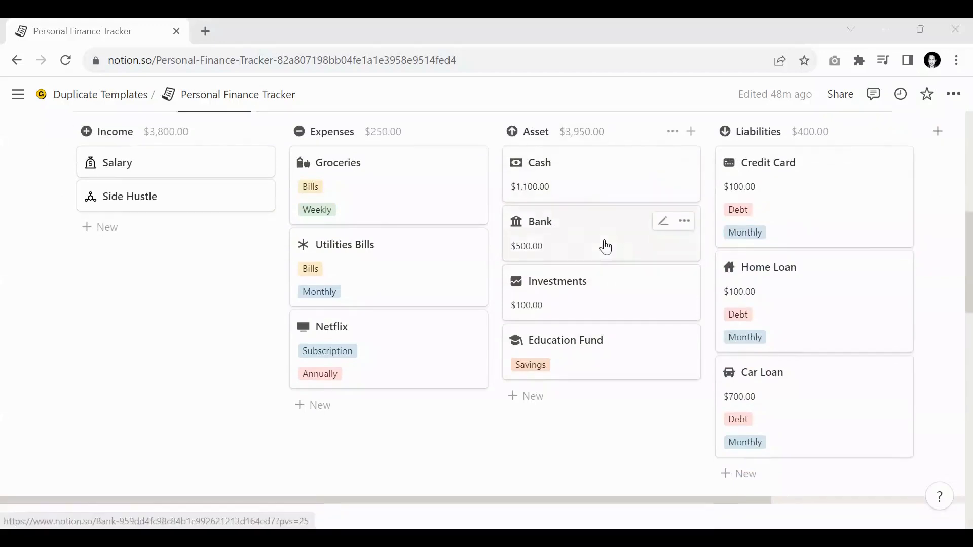
scroll(609, 245, up, 3)
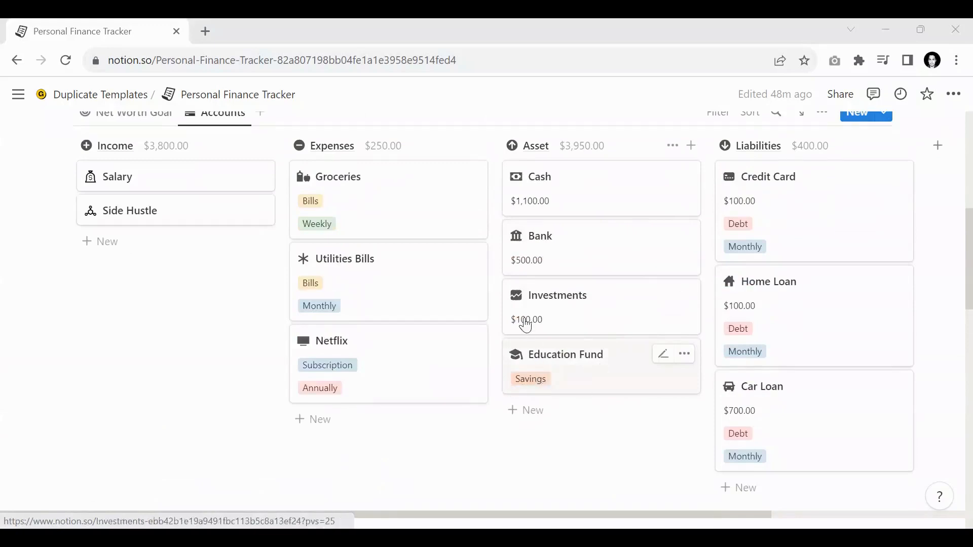
scroll(532, 319, down, 2)
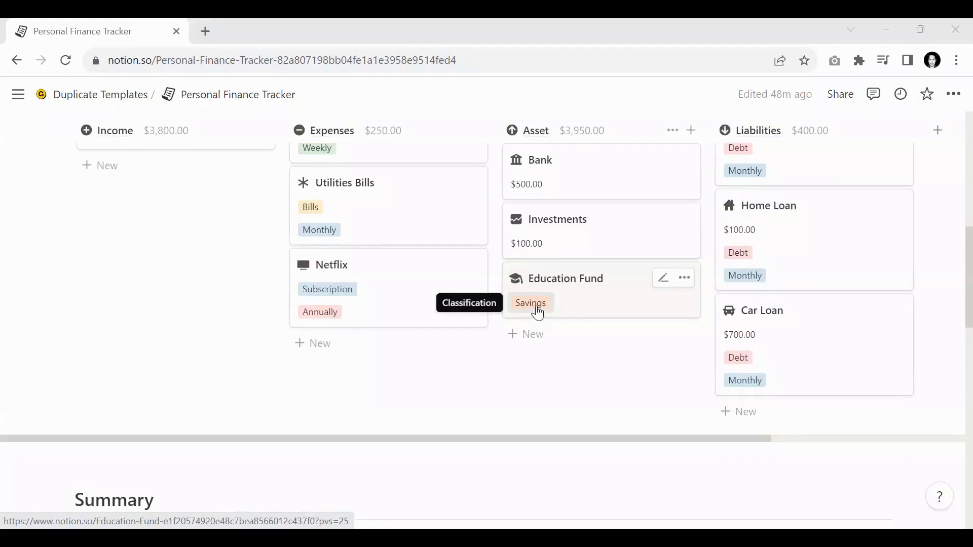
click(547, 348)
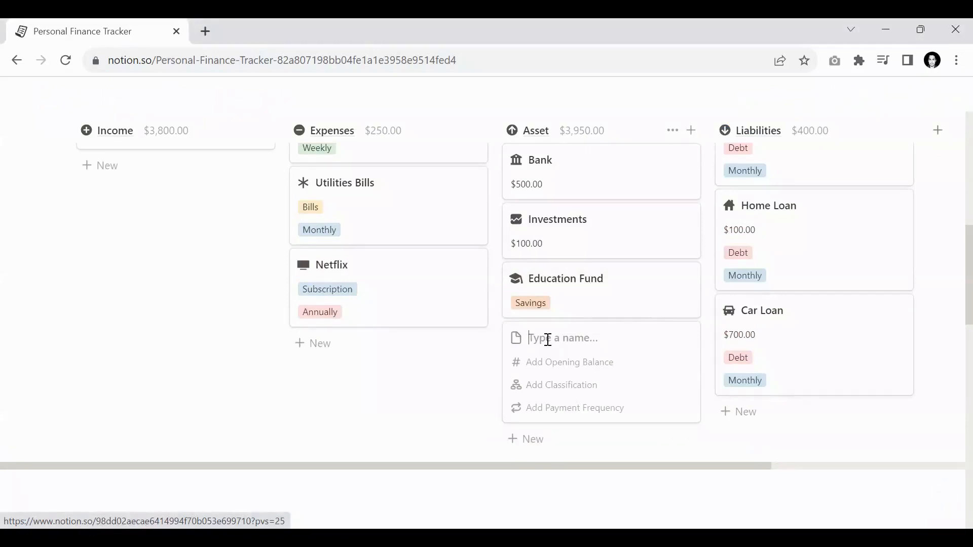
text(Car)
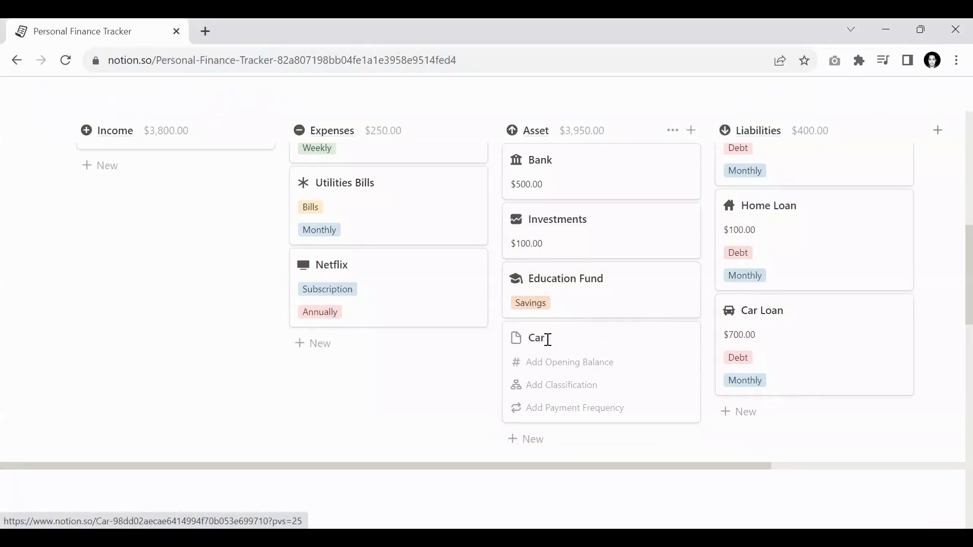
text( Fund)
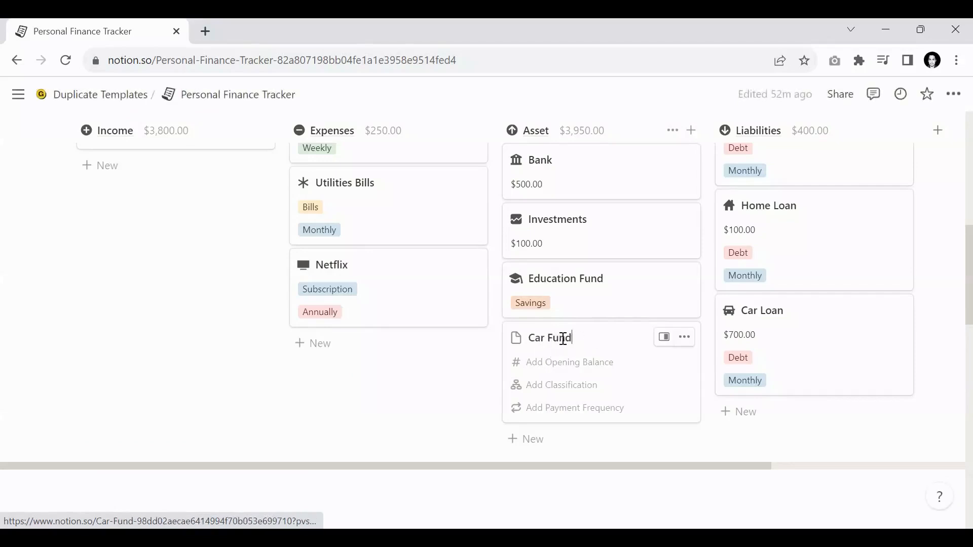
Classify the new Car Fund account as Savings
click(561, 386)
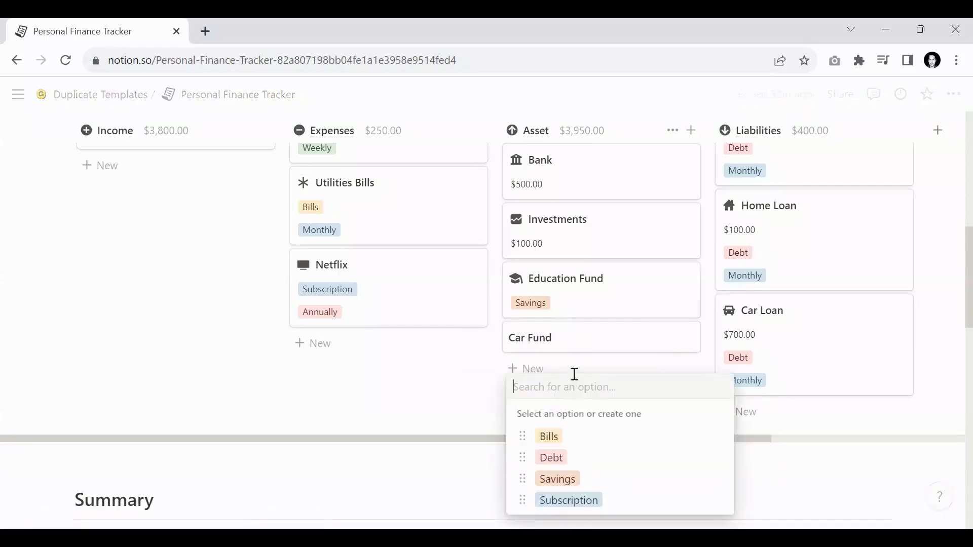
text(Sa)
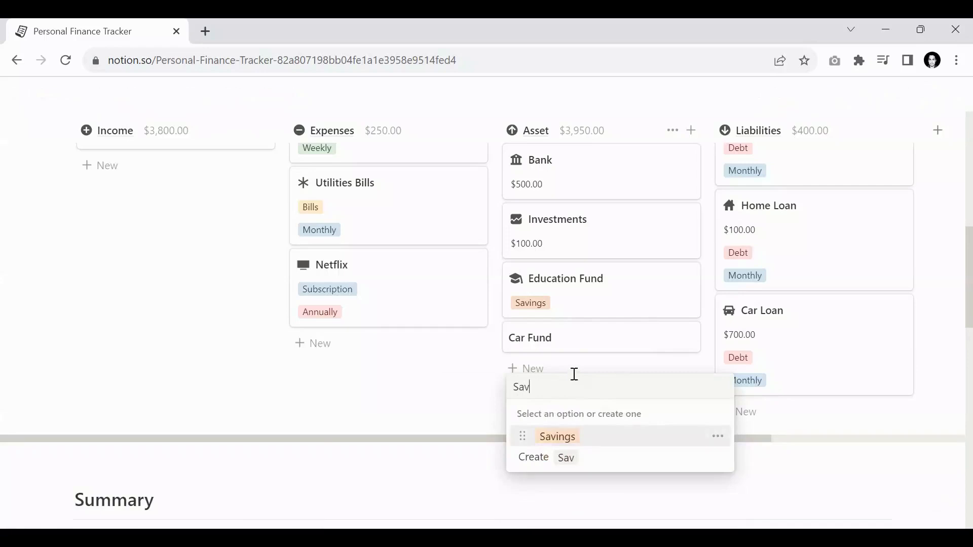
text(v)
click(692, 439)
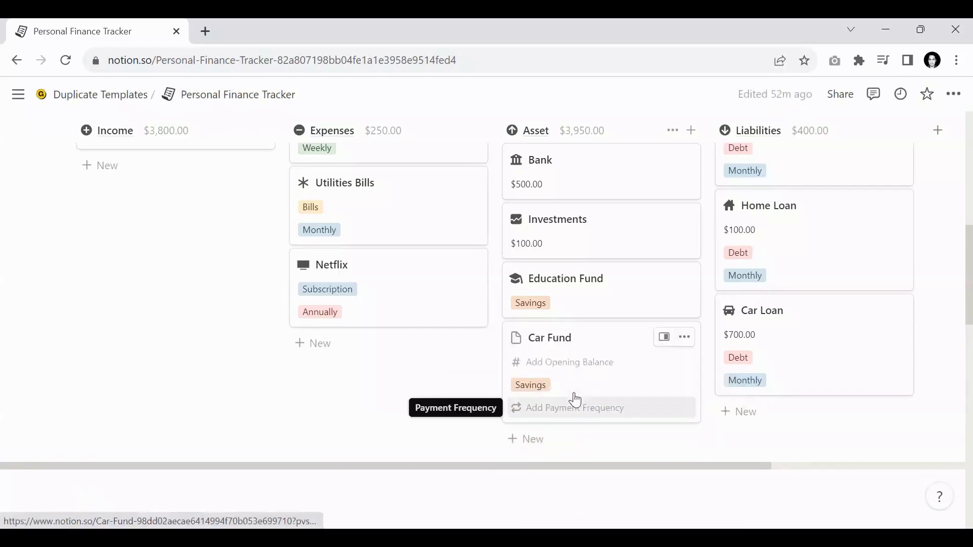
Finish editing the new Car Fund account and set the Goal Amt on its card in the Summary's Savings view to 1200
click(392, 370)
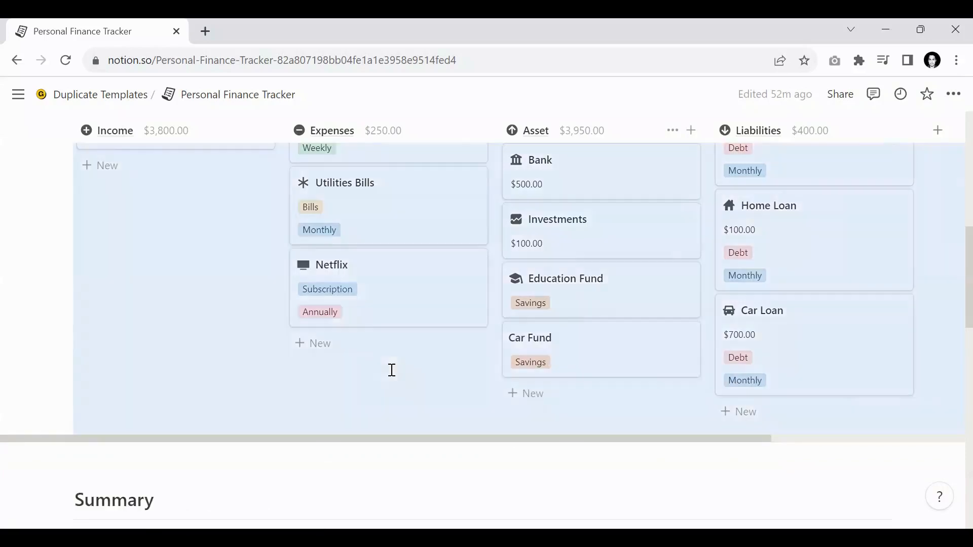
click(26, 381)
scroll(432, 358, down, 3)
scroll(409, 339, down, 2)
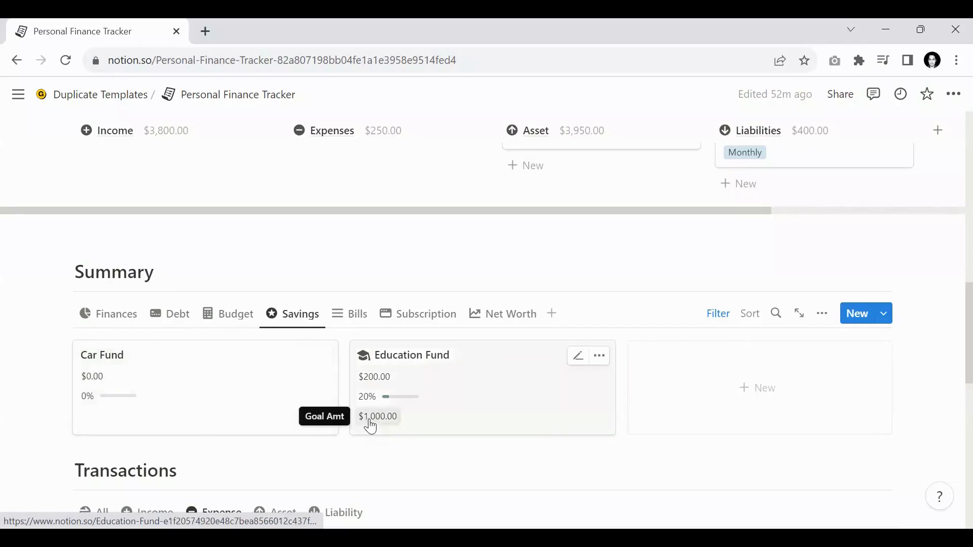
scroll(241, 367, down, 2)
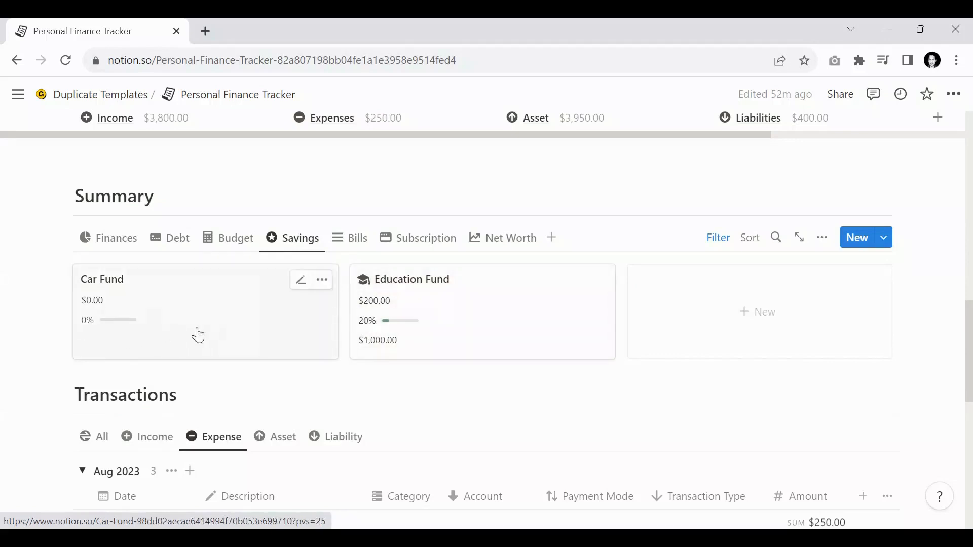
click(301, 282)
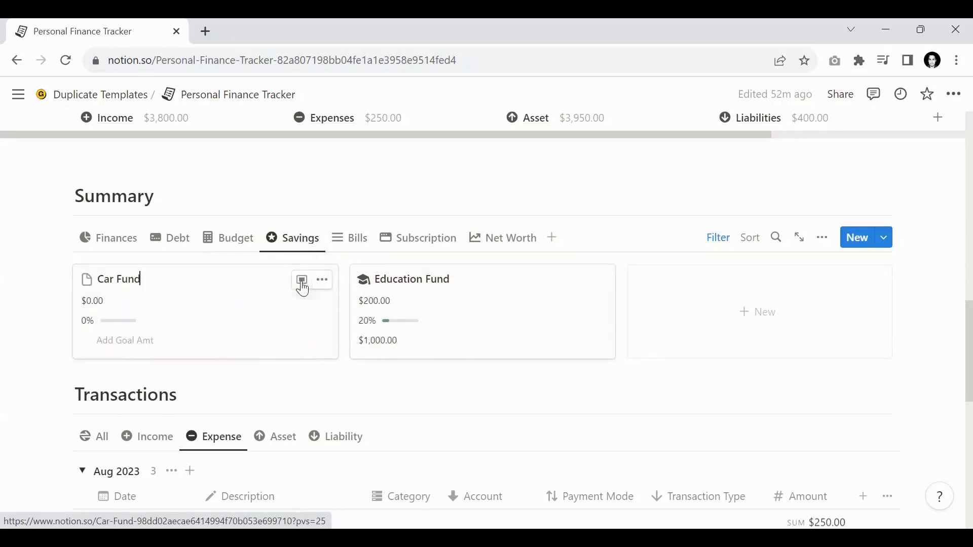
click(114, 347)
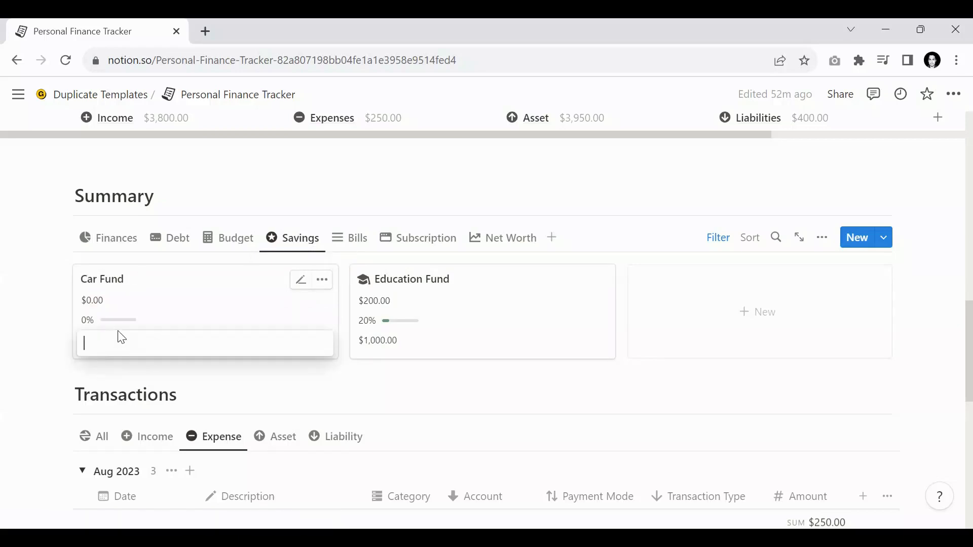
text(129)
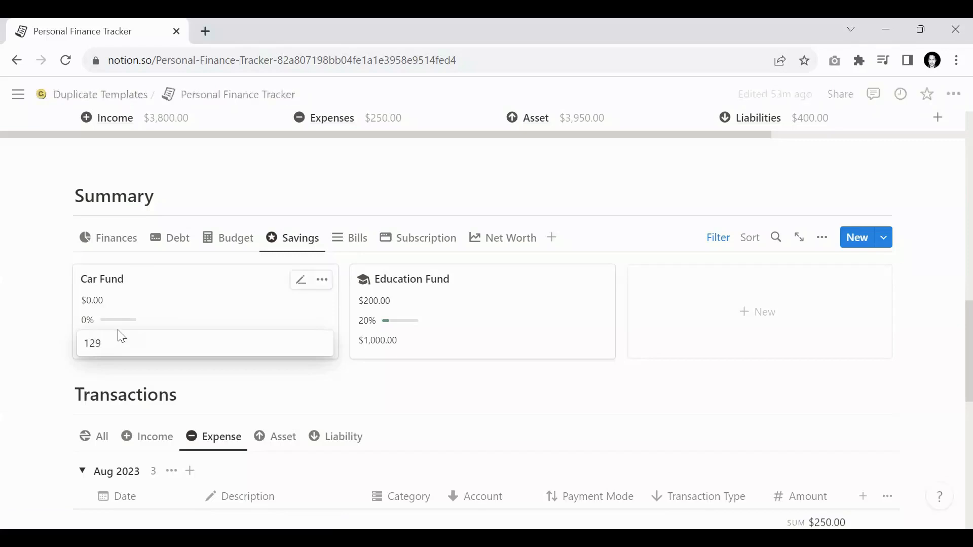
key(BackSpace)
text(-0)
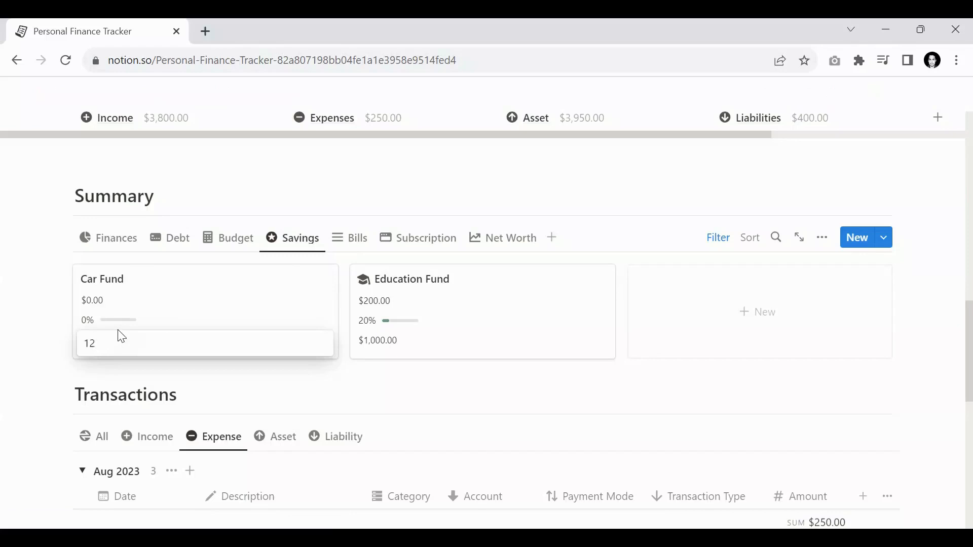
text(00)
key(Return)
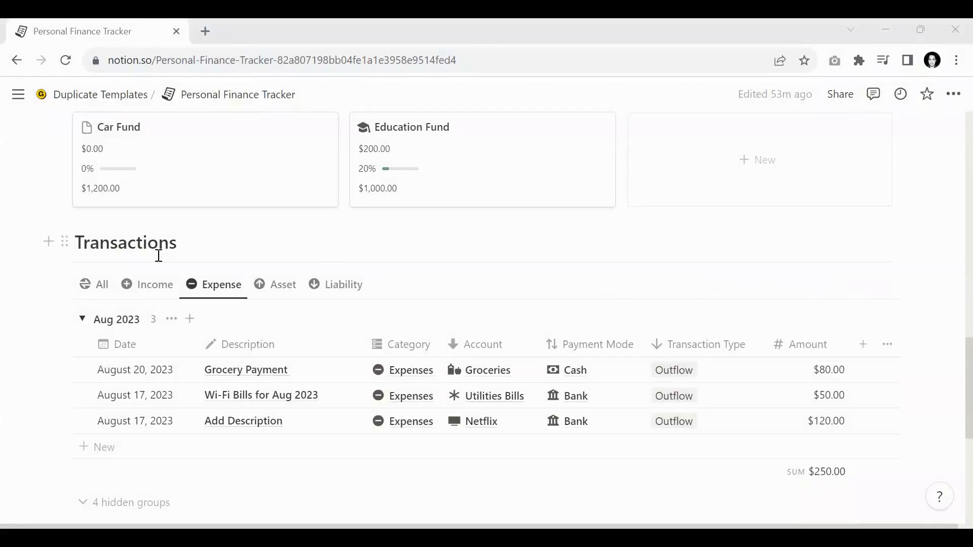
Show the Asset view of the Transactions database
click(284, 297)
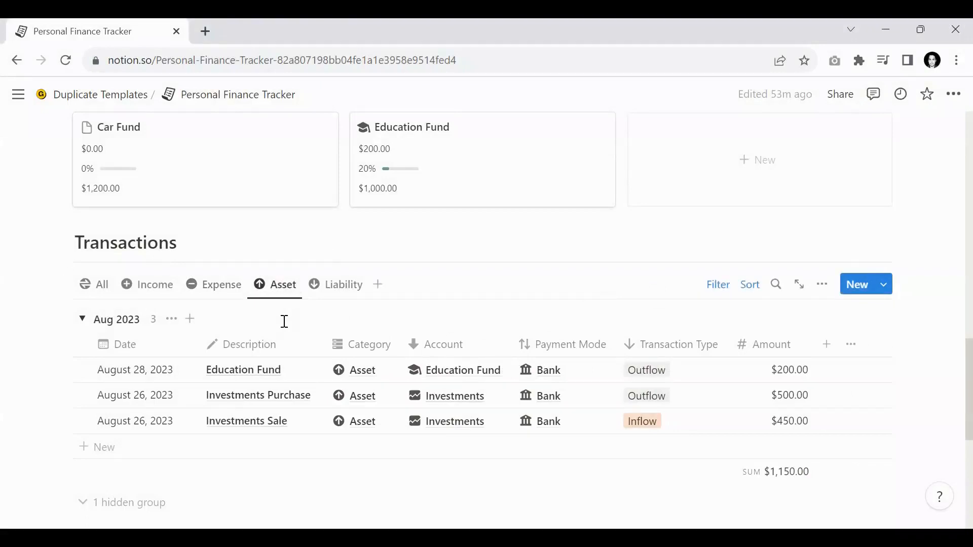
Add a new entry to the Asset transactions for August 2023 with the description "Car Fund Savings"
scroll(276, 362, down, 2)
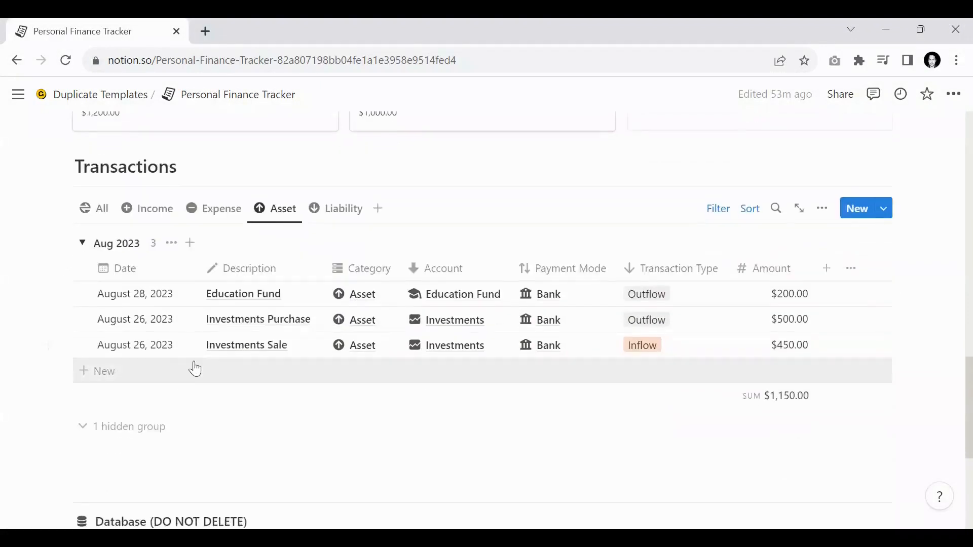
click(138, 376)
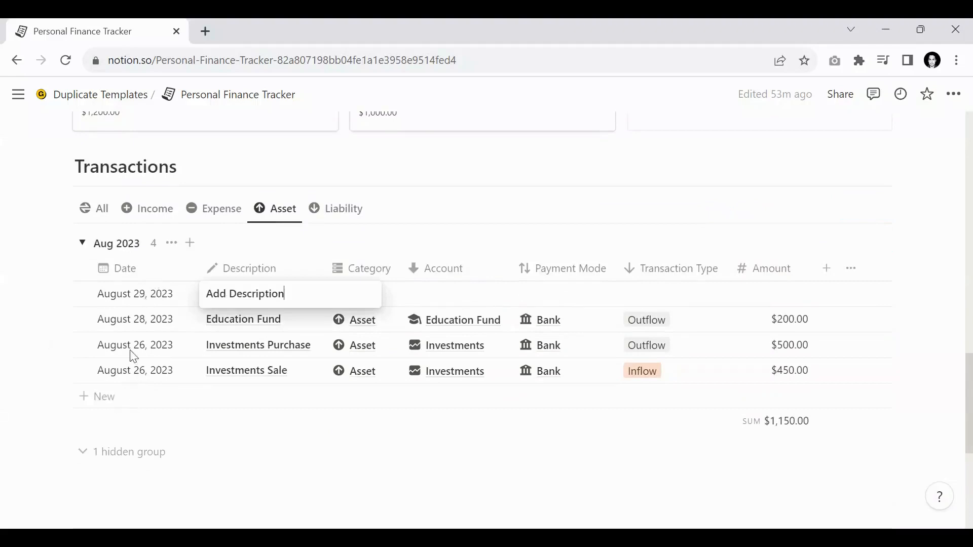
triple_click(280, 288)
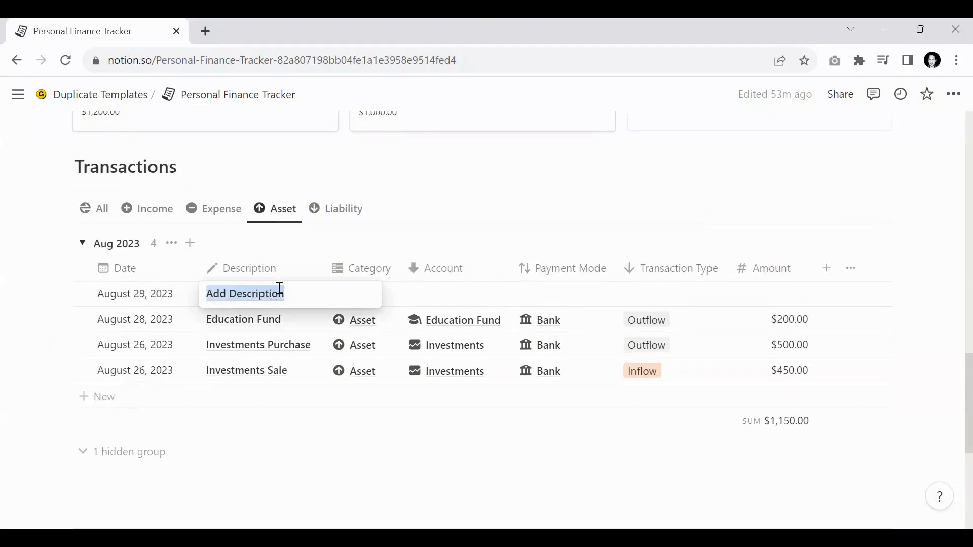
text(Car Fund Sav)
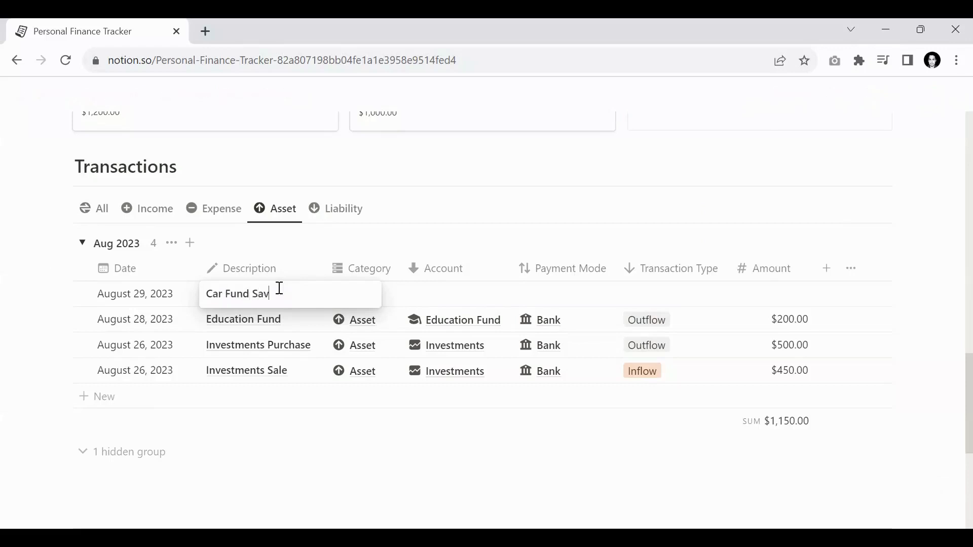
key(Tab)
key(Tab)
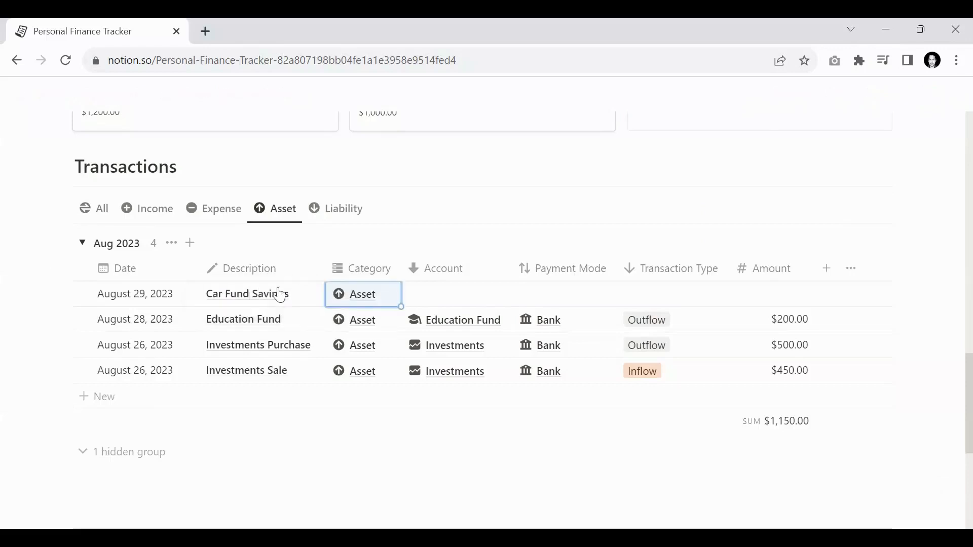
Link the Car Fund Savings transaction to the Car Fund account and set its payment mode to Bank
click(441, 299)
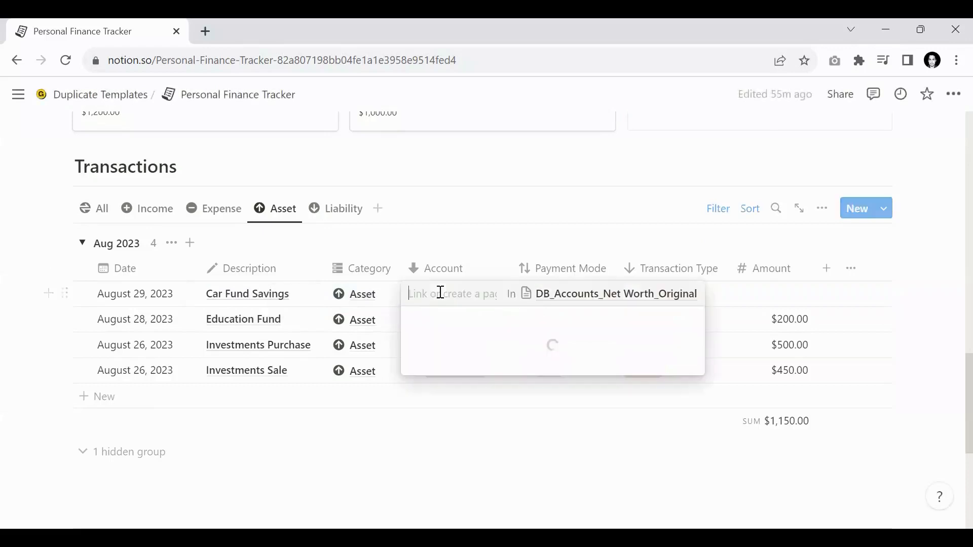
text(Car)
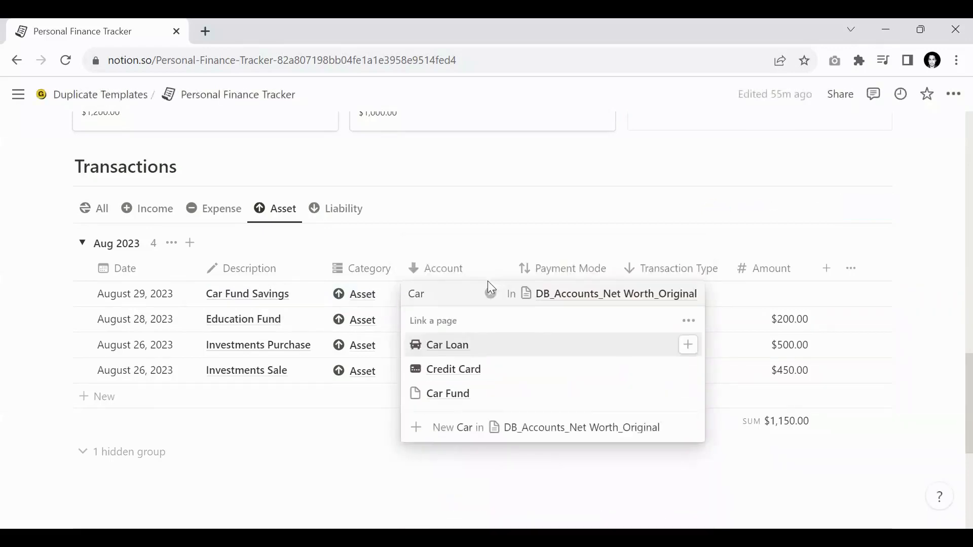
click(466, 394)
key(Escape)
click(562, 302)
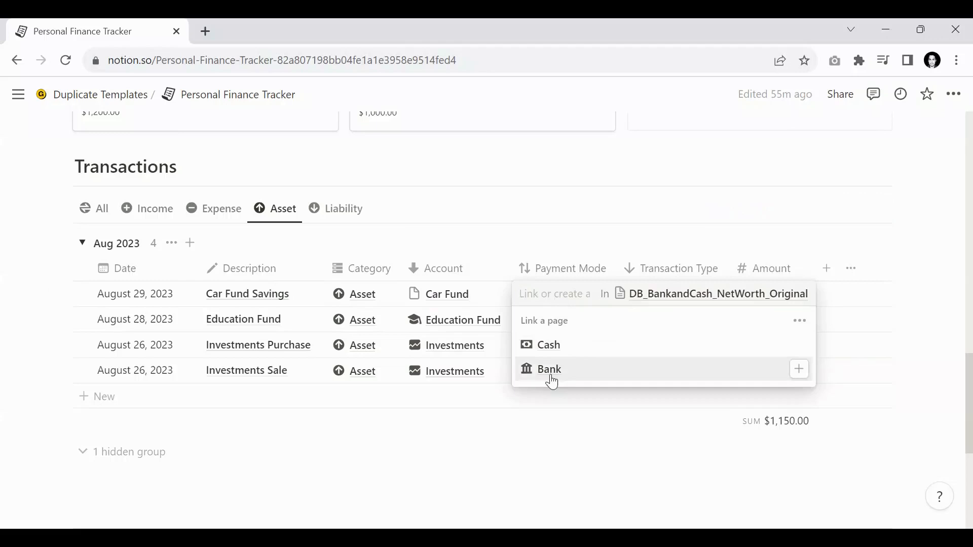
click(552, 381)
key(Escape)
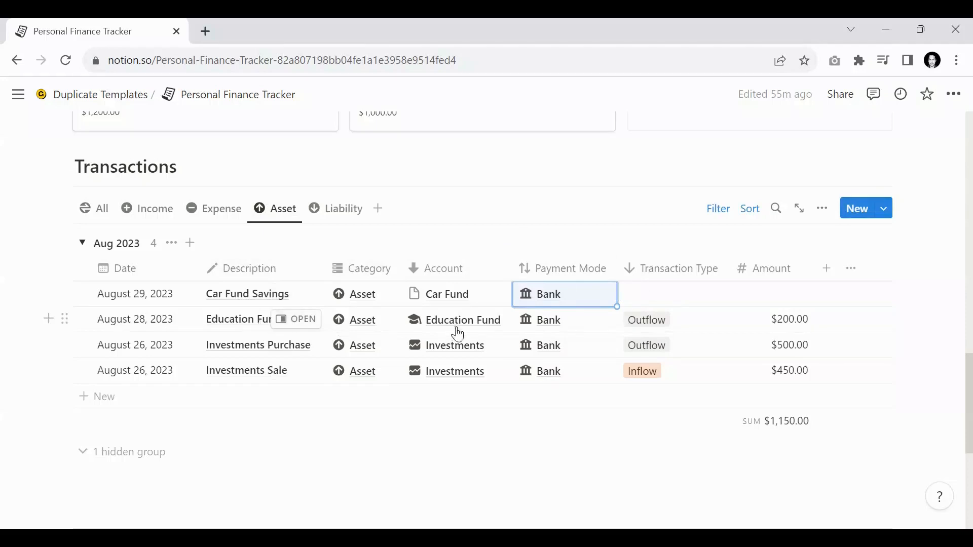
Set the Car Fund Savings transaction type to Outflow and its amount to $100
click(676, 305)
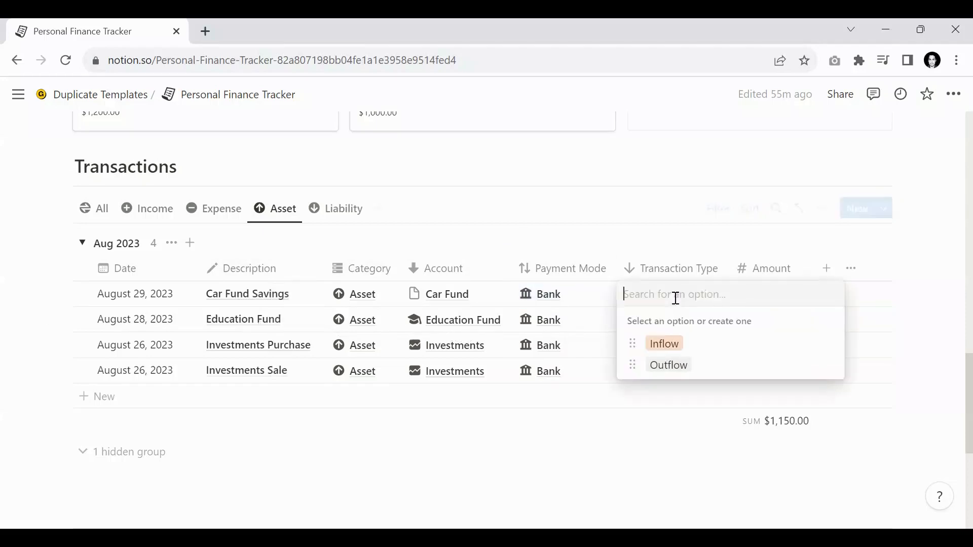
click(663, 365)
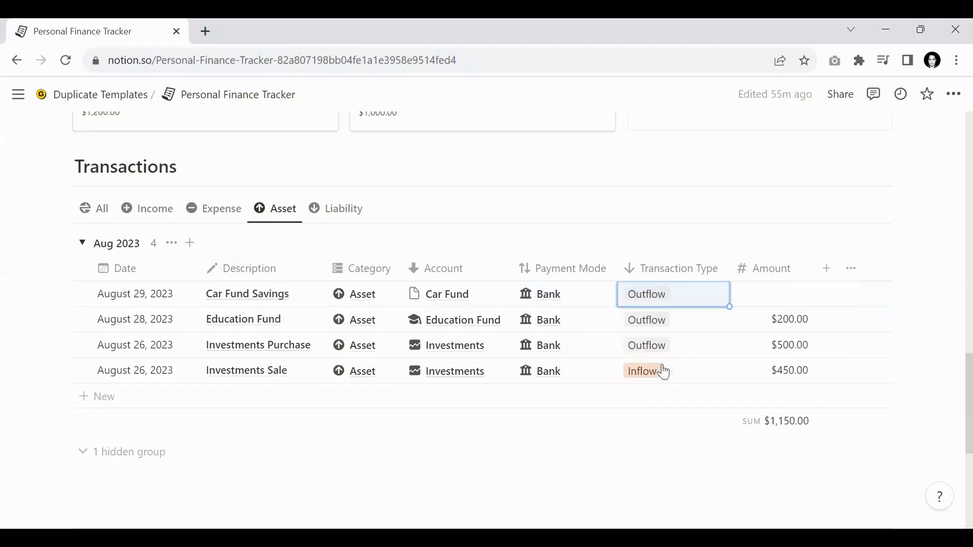
click(781, 301)
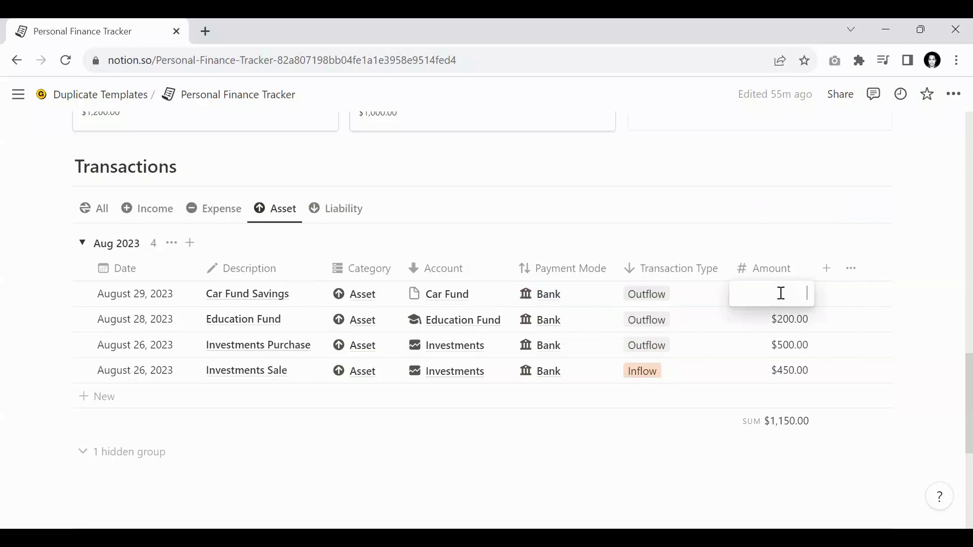
text(100)
key(Return)
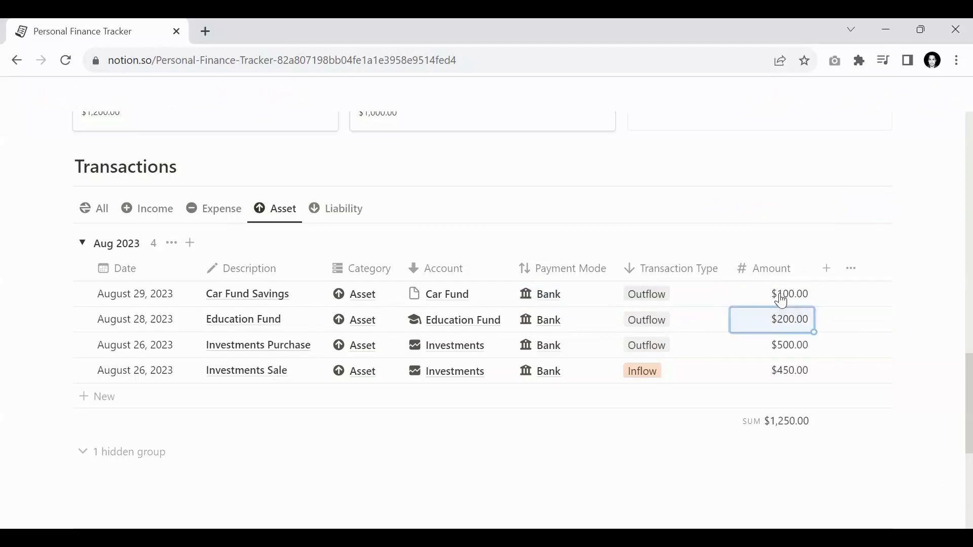
Check the Car Fund savings card and set the Car Fund Savings transaction amount to $600
scroll(709, 306, up, 5)
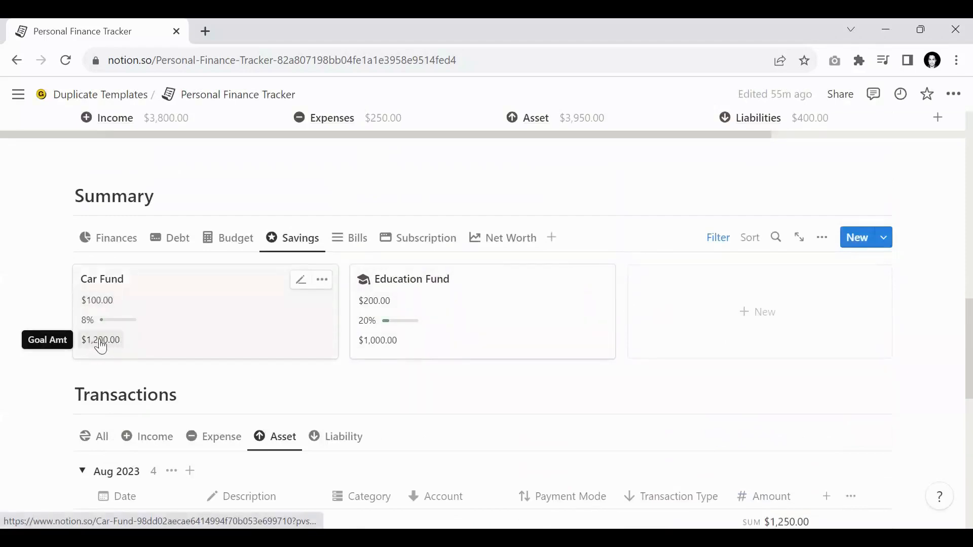
scroll(365, 307, down, 3)
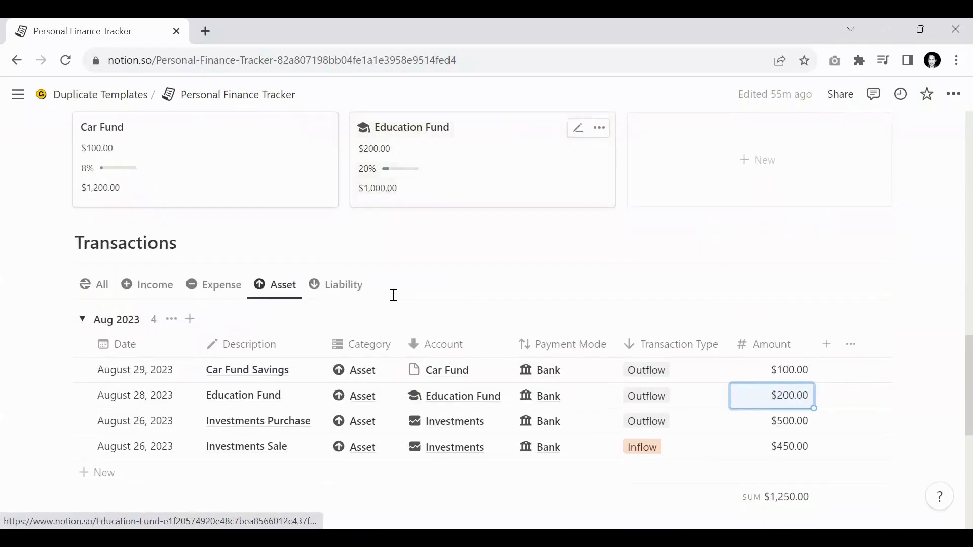
click(778, 375)
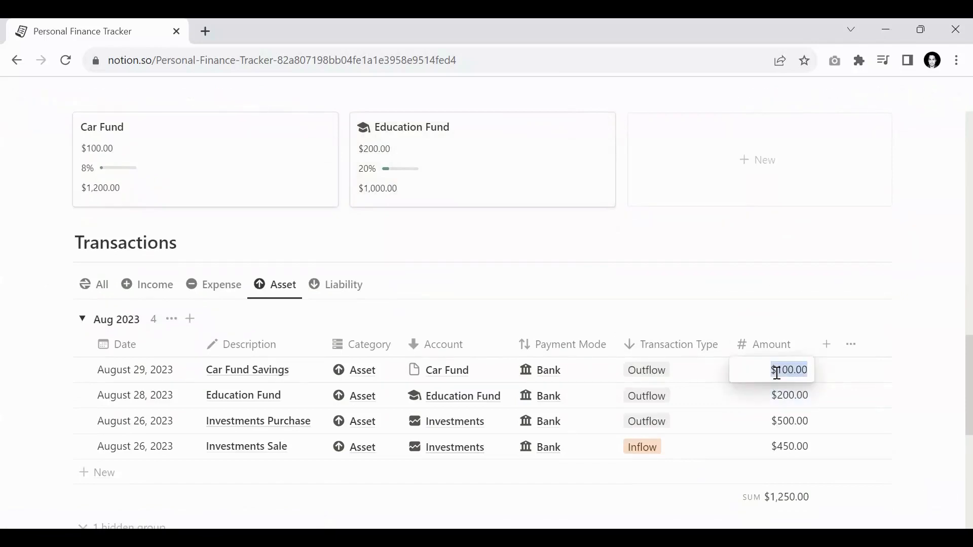
text(600)
key(Return)
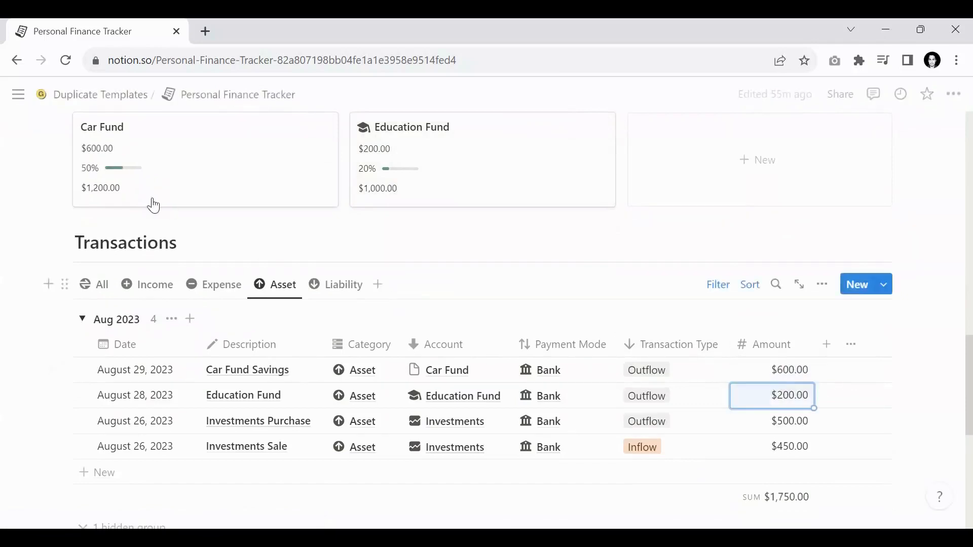
Give the Car Fund card in the Savings summary the car icon
scroll(100, 223, up, 2)
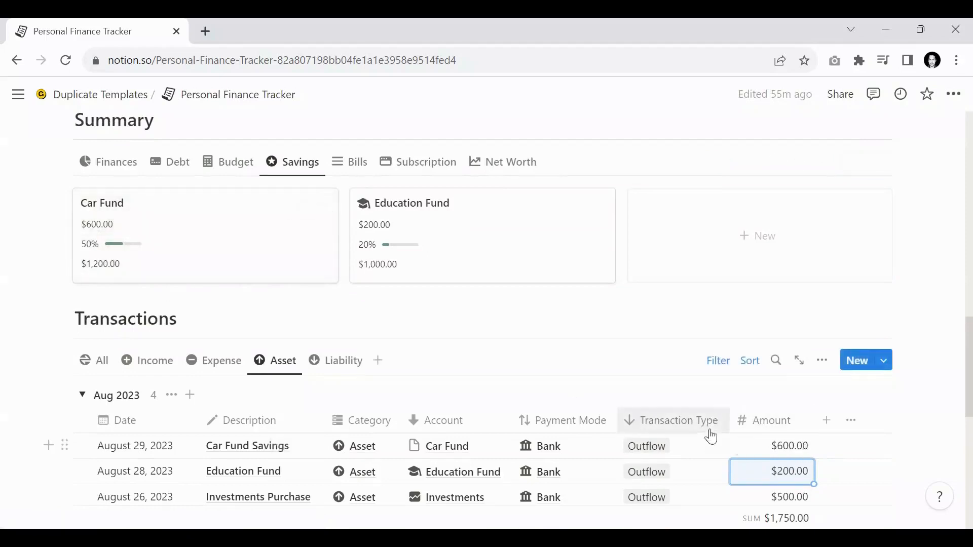
scroll(619, 356, down, 2)
scroll(339, 305, up, 2)
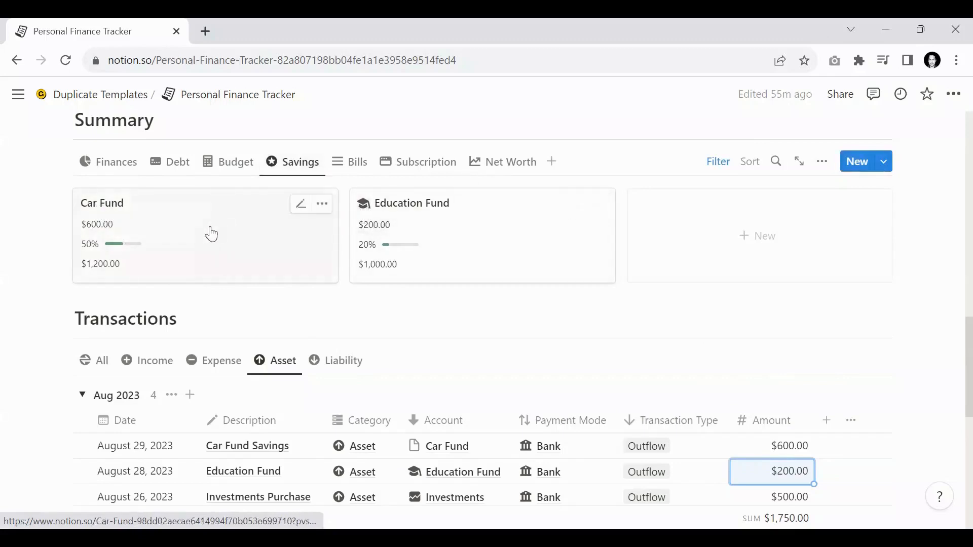
click(301, 206)
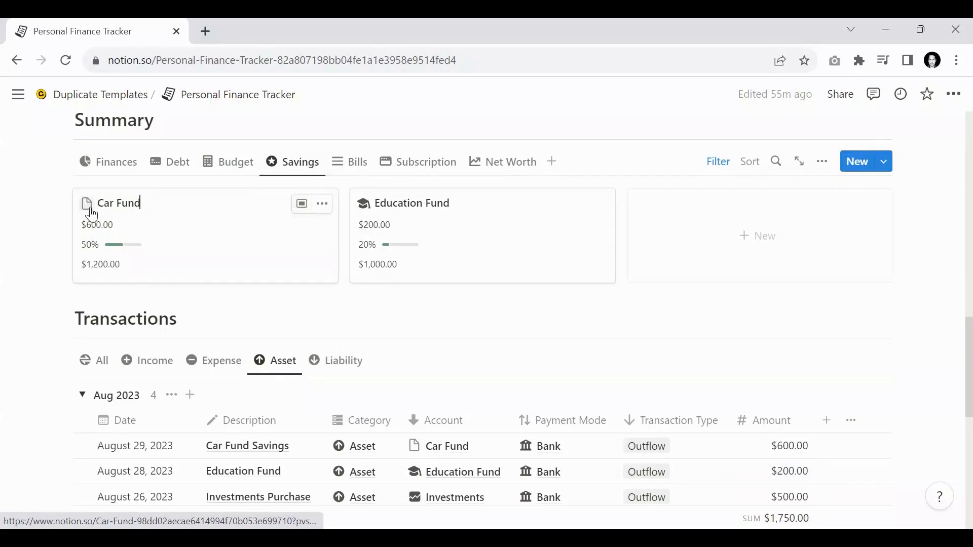
click(88, 205)
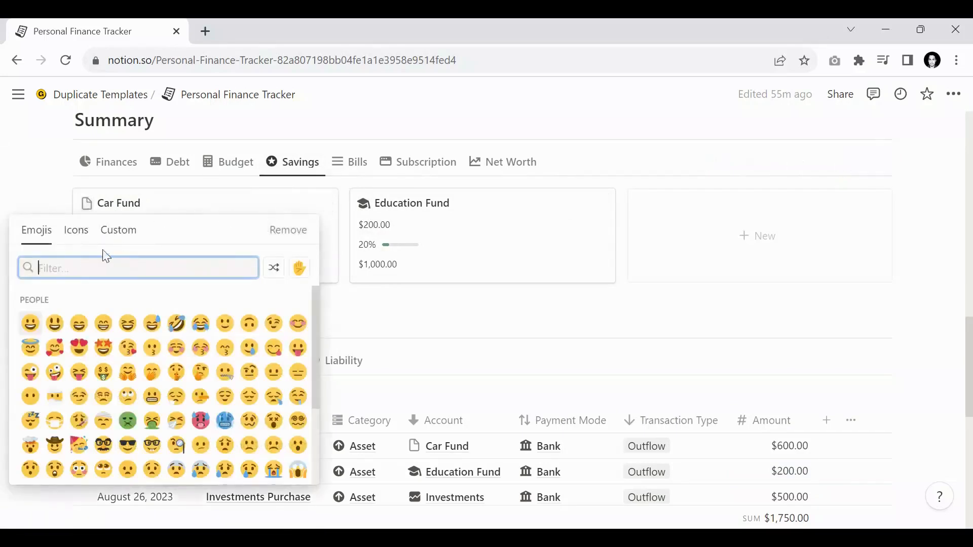
click(85, 240)
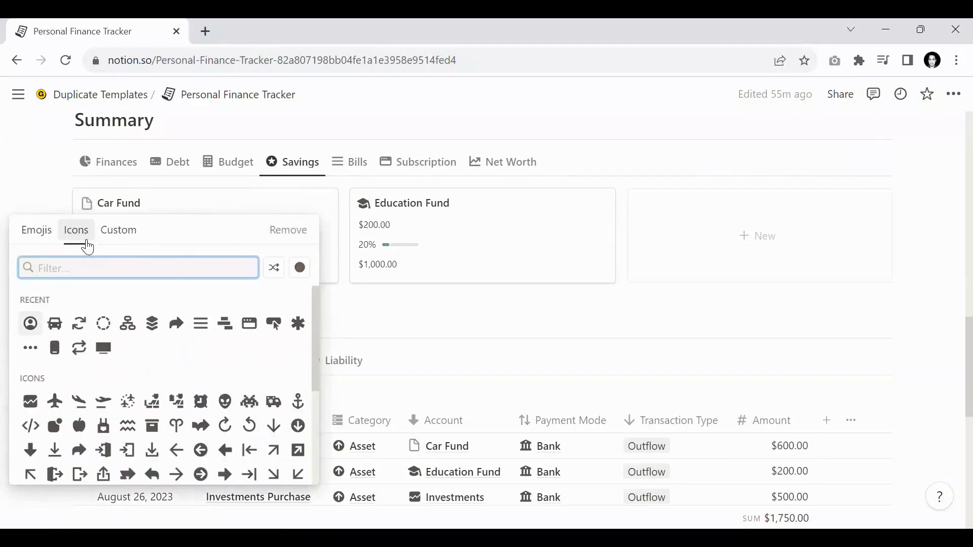
text(car)
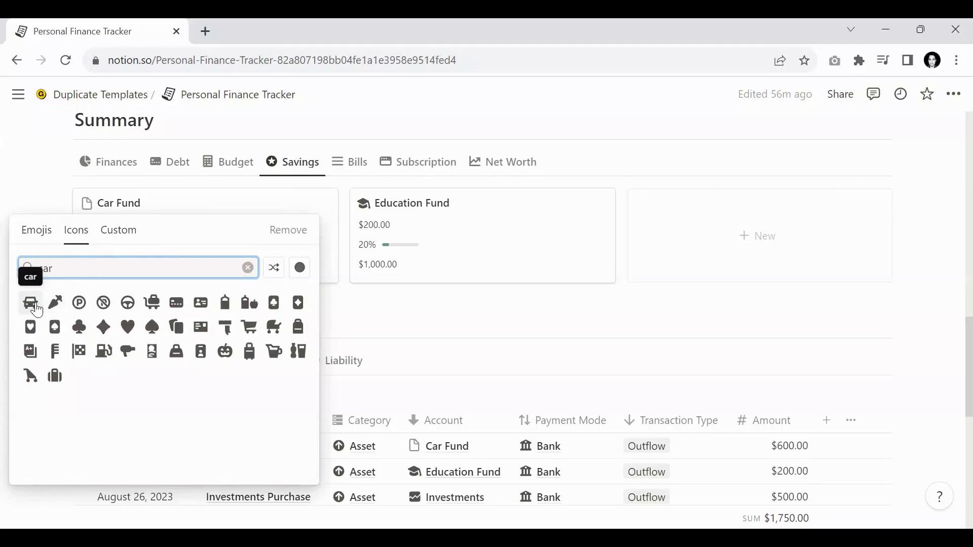
click(31, 303)
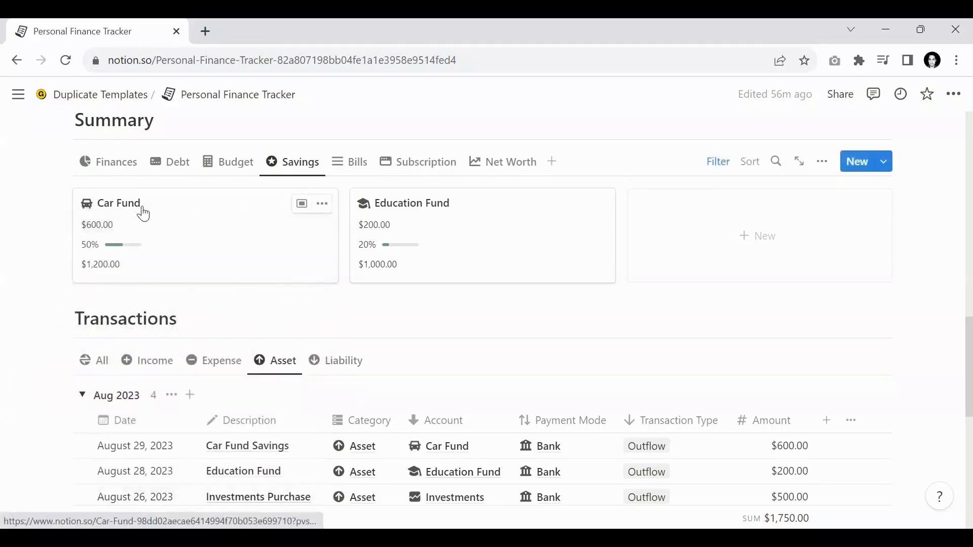
Add a new account named "Wi-Fi Bills" to the Expenses group of the Accounts board
scroll(328, 287, down, 3)
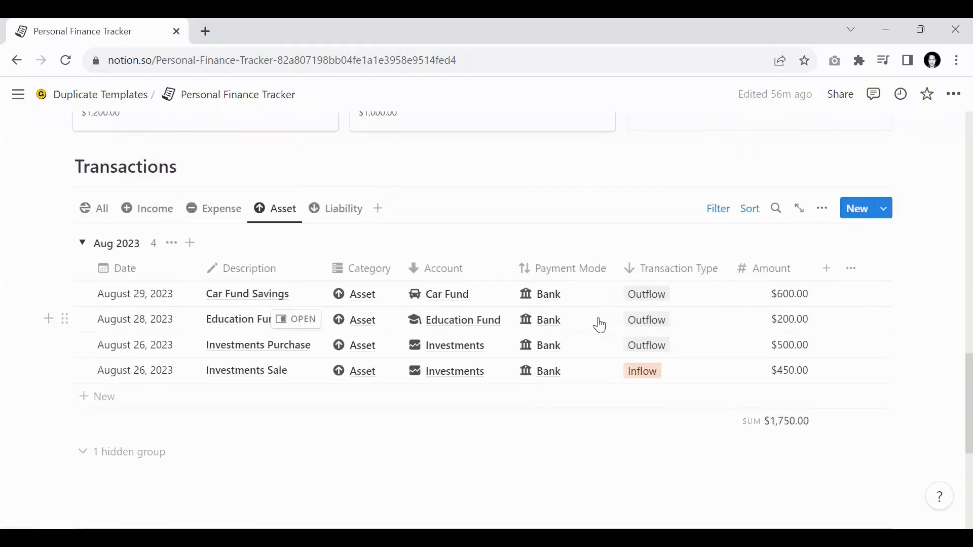
scroll(547, 304, up, 2)
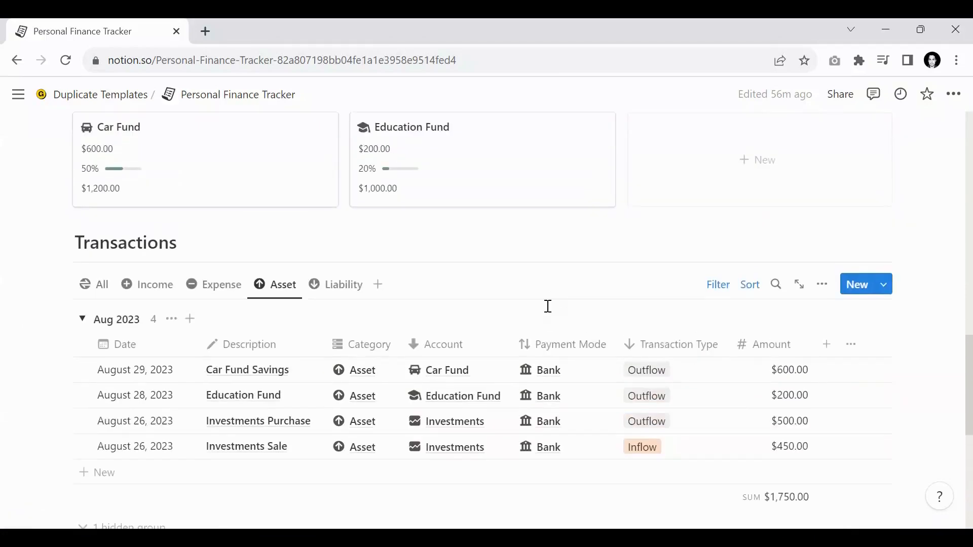
scroll(547, 306, up, 3)
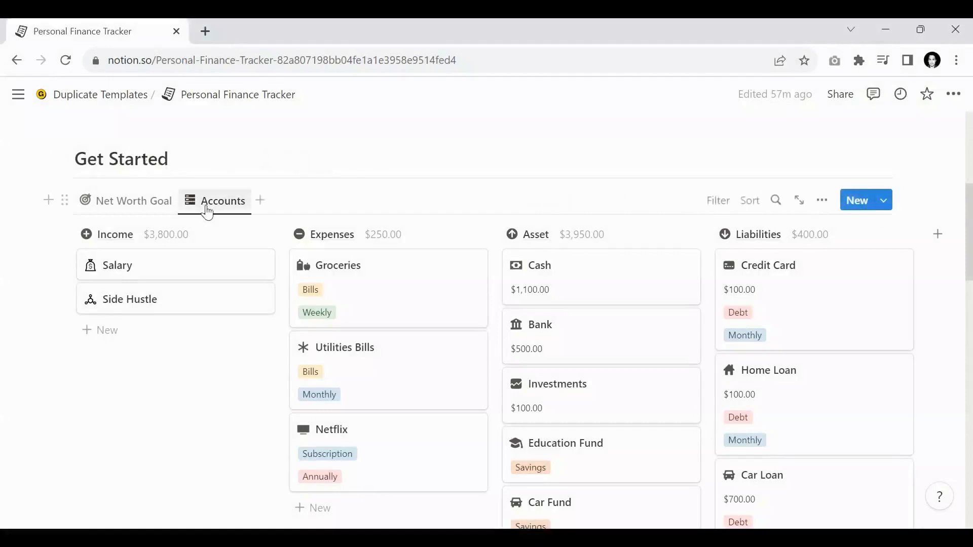
scroll(353, 208, down, 3)
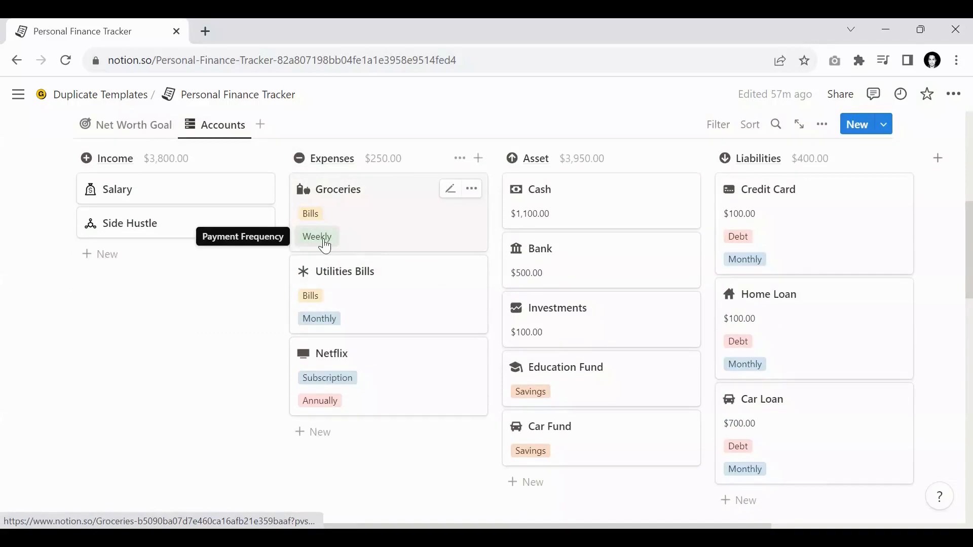
scroll(325, 246, down, 3)
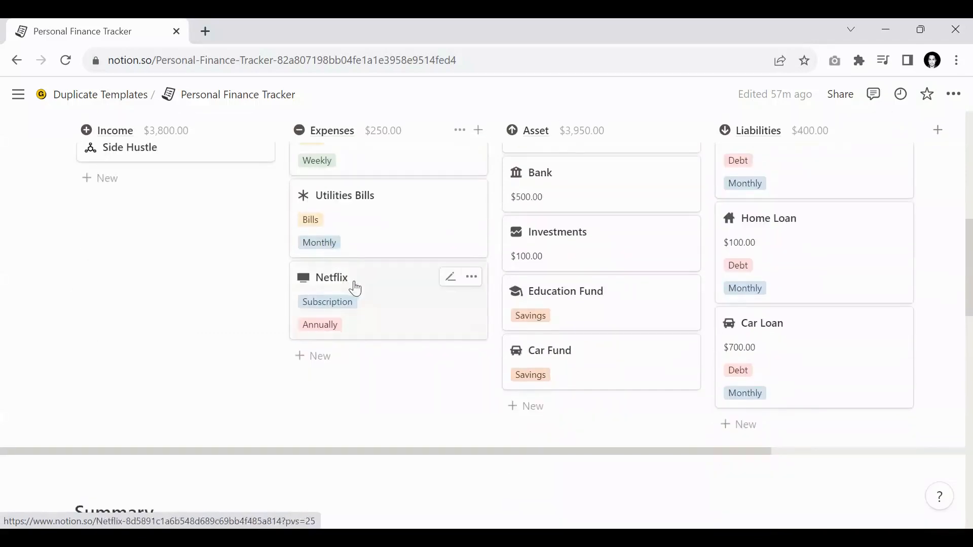
click(325, 356)
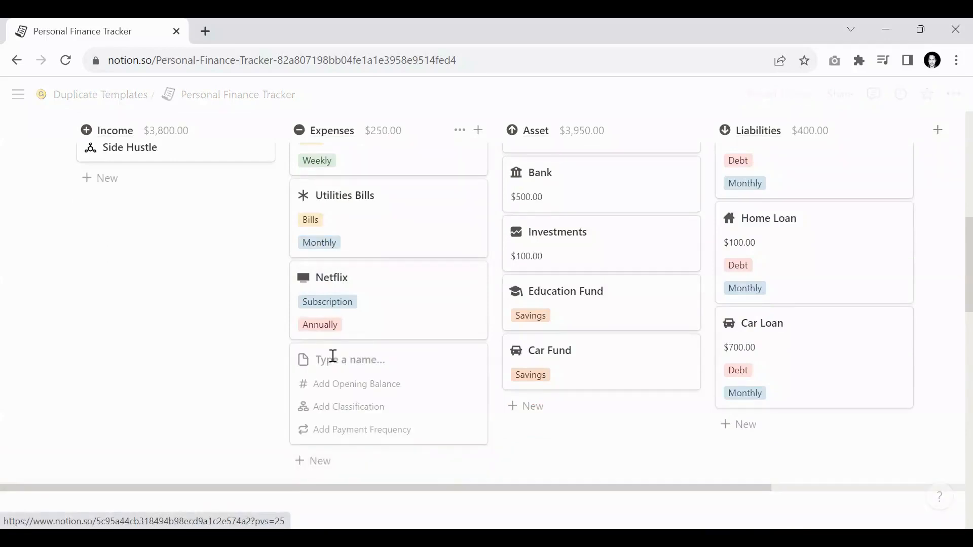
text(Wi-Fi Bills)
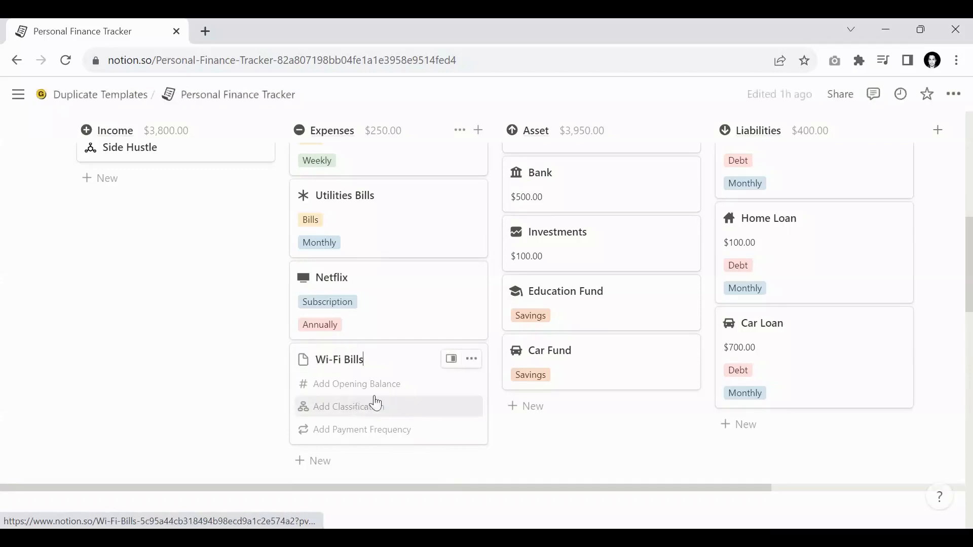
Classify the Wi-Fi Bills account as Bills and set its payment frequency to Monthly
click(340, 408)
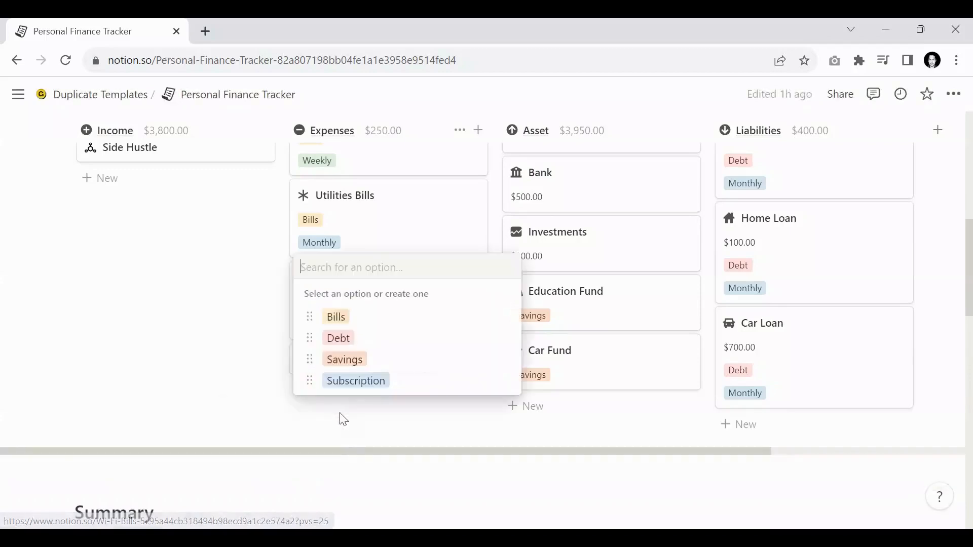
click(336, 317)
click(336, 439)
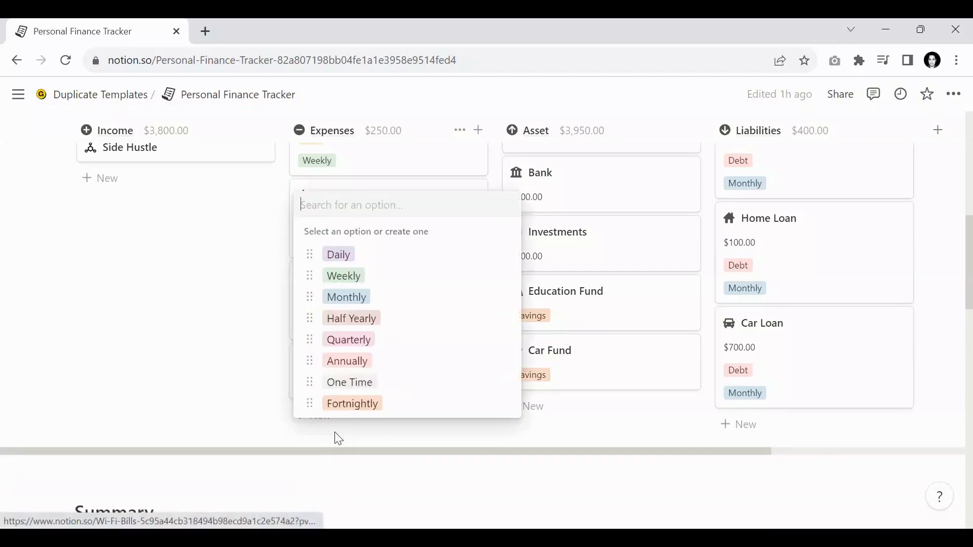
click(340, 297)
click(185, 367)
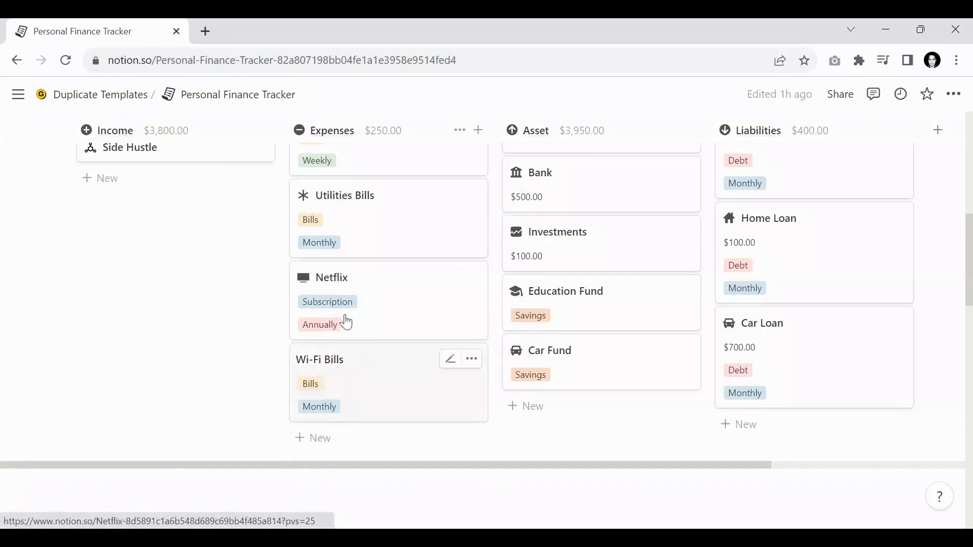
scroll(345, 314, down, 5)
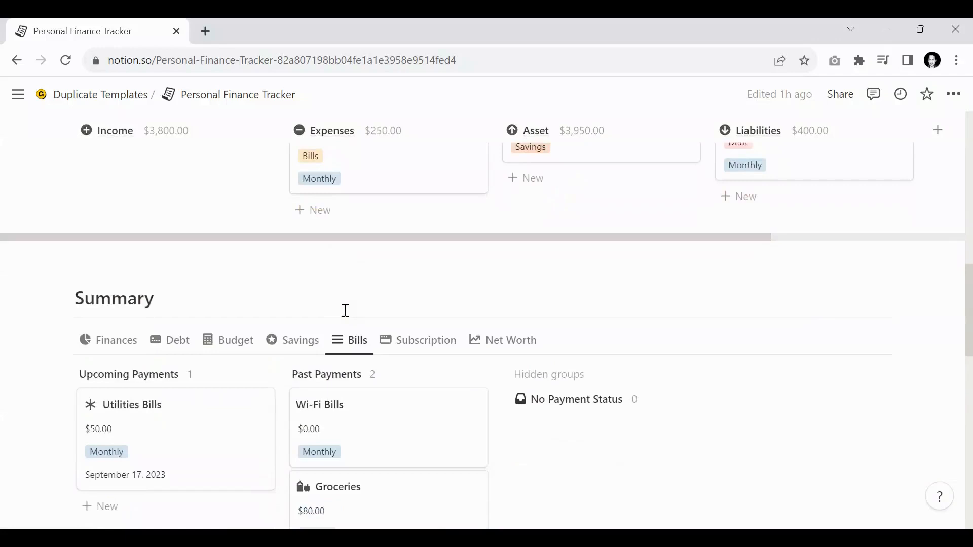
Compare the upcoming and past payments in the Bills summary with the August 2023 expense transactions
scroll(343, 305, down, 4)
scroll(334, 307, up, 1)
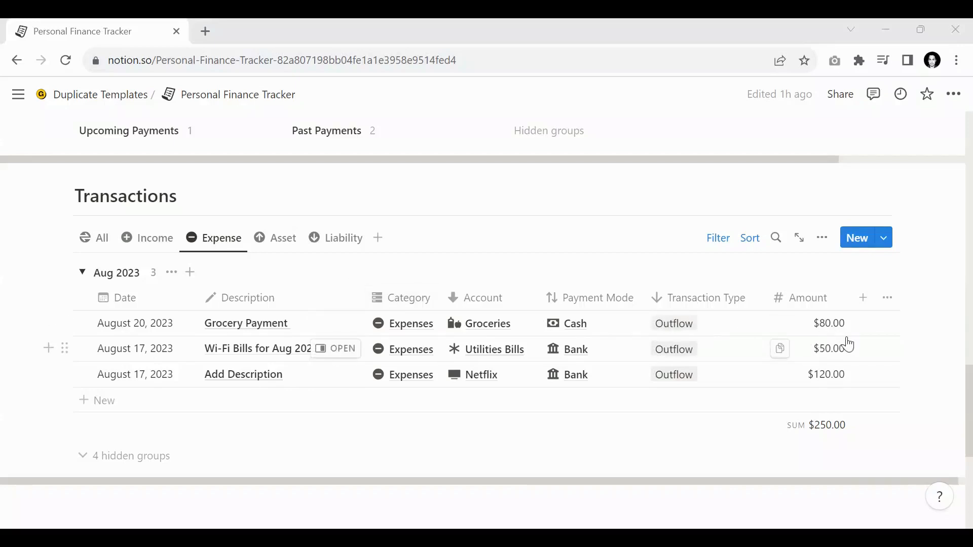
scroll(283, 266, up, 6)
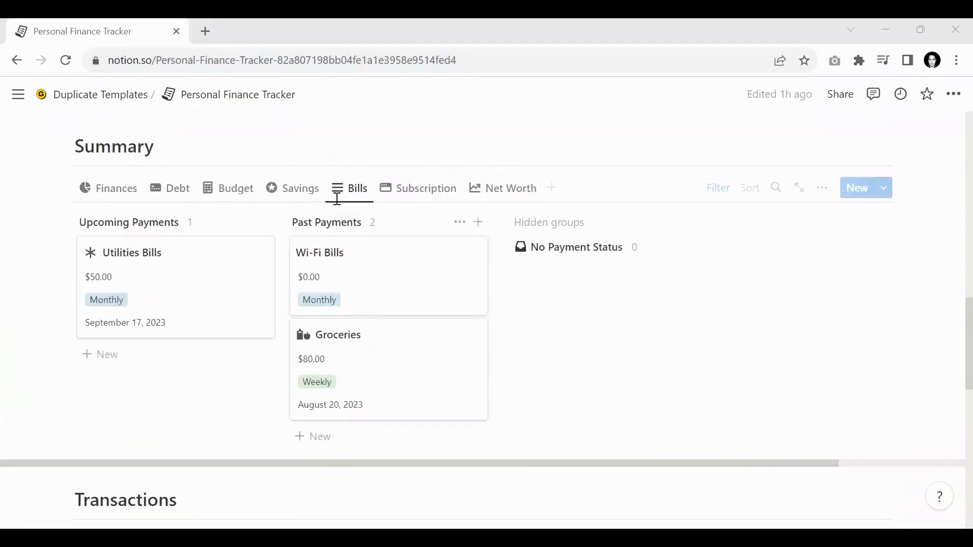
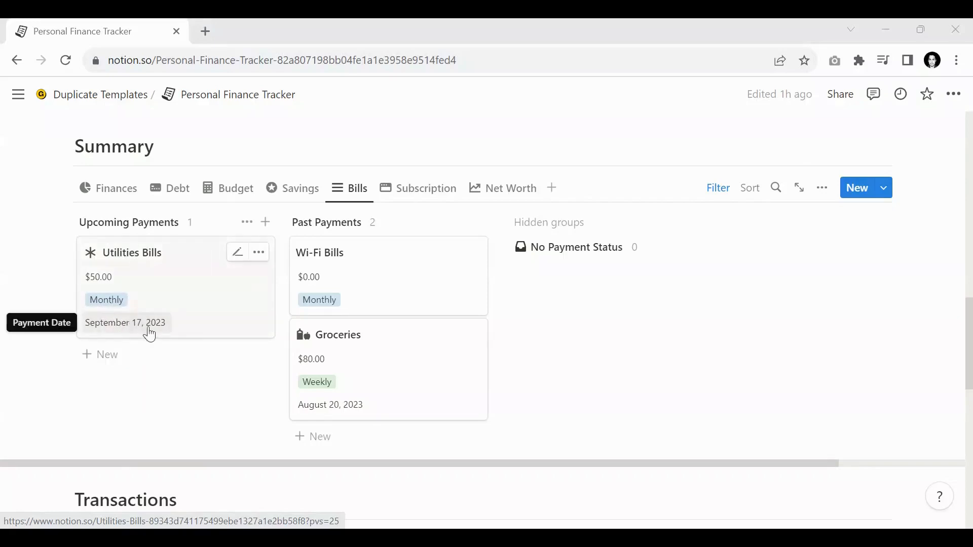
scroll(147, 332, down, 5)
scroll(153, 345, down, 2)
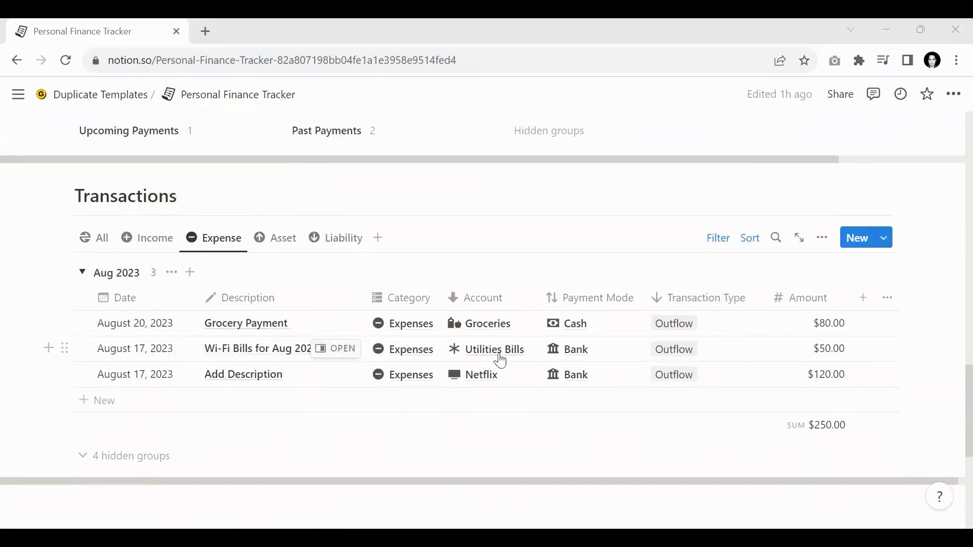
scroll(341, 311, up, 5)
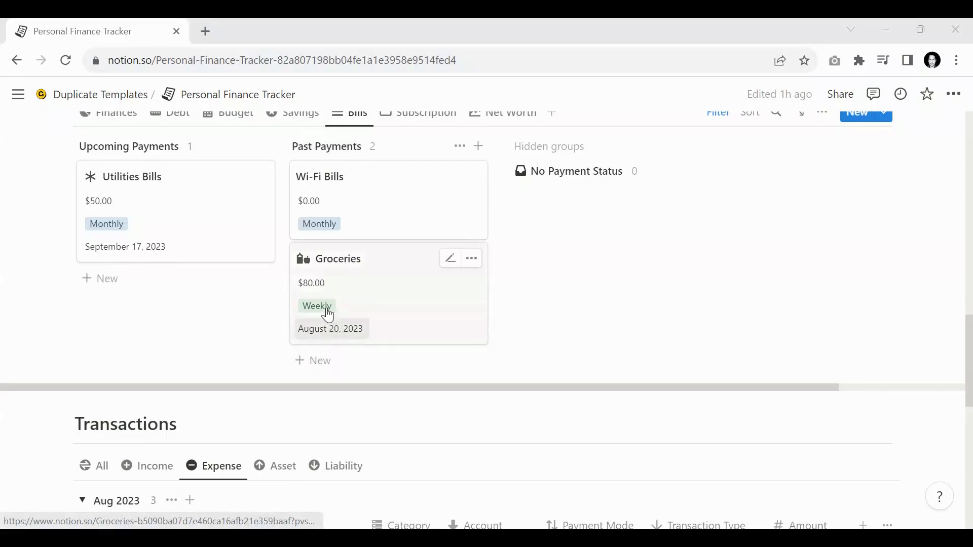
scroll(341, 336, down, 6)
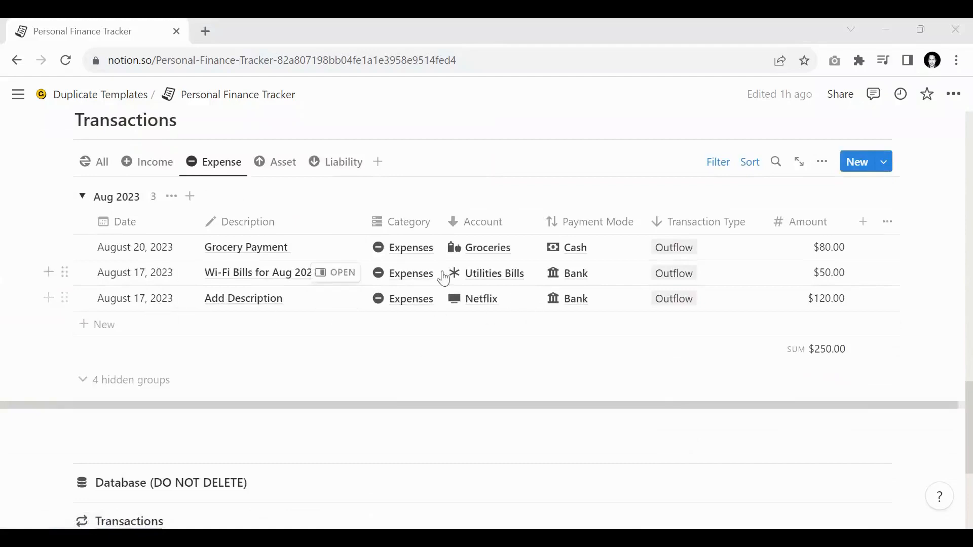
scroll(443, 271, up, 5)
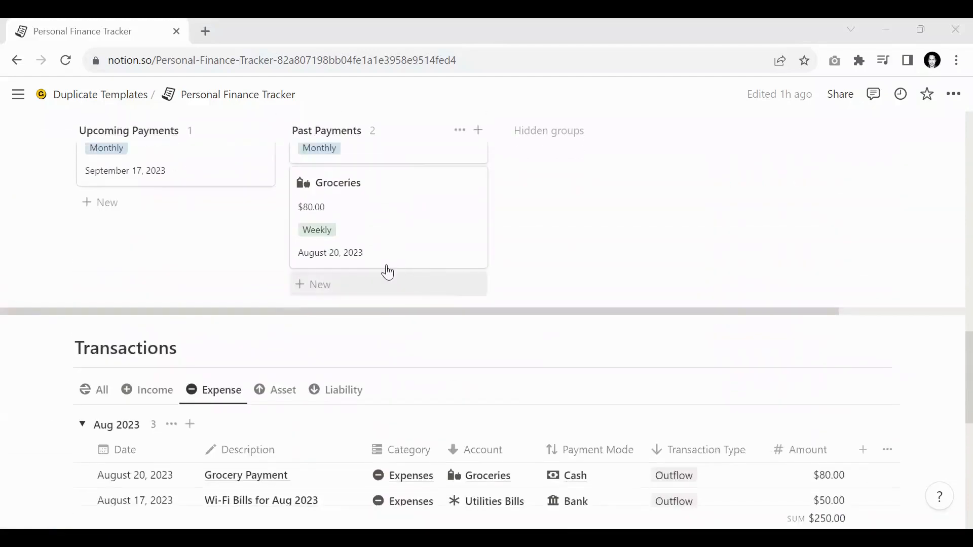
Set the payment frequency of the Groceries card in the Bills summary to Monthly and check its payment date against the grocery transaction
click(318, 232)
click(347, 328)
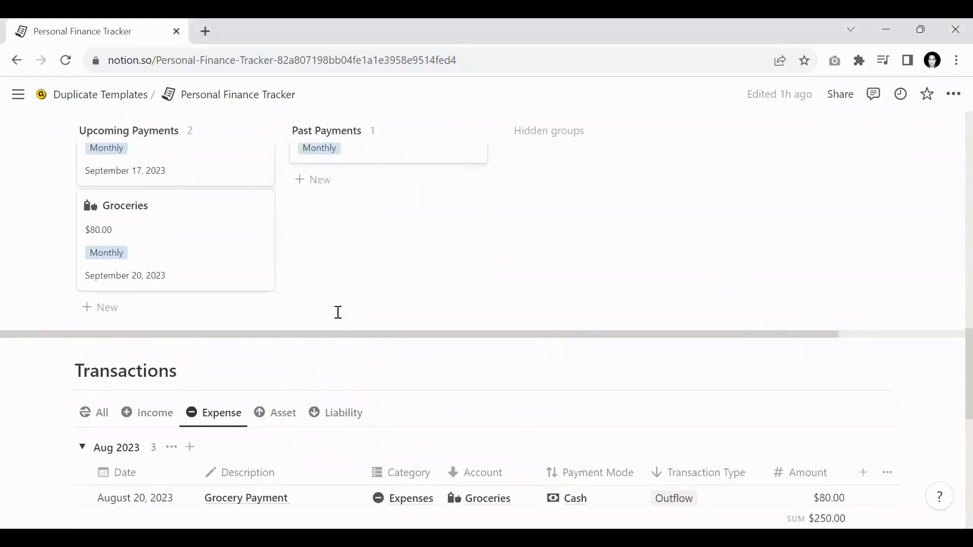
scroll(109, 252, up, 3)
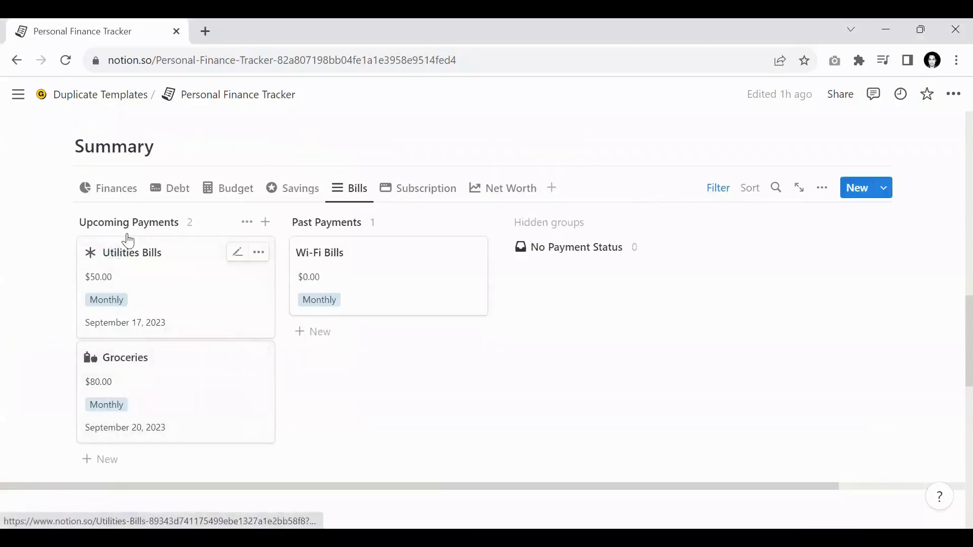
scroll(126, 243, down, 3)
scroll(132, 245, down, 3)
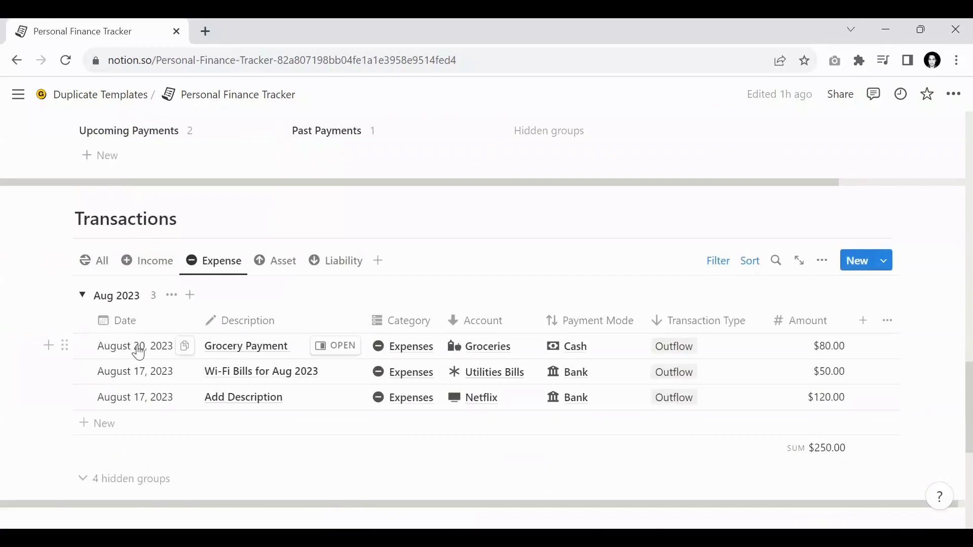
scroll(193, 359, up, 3)
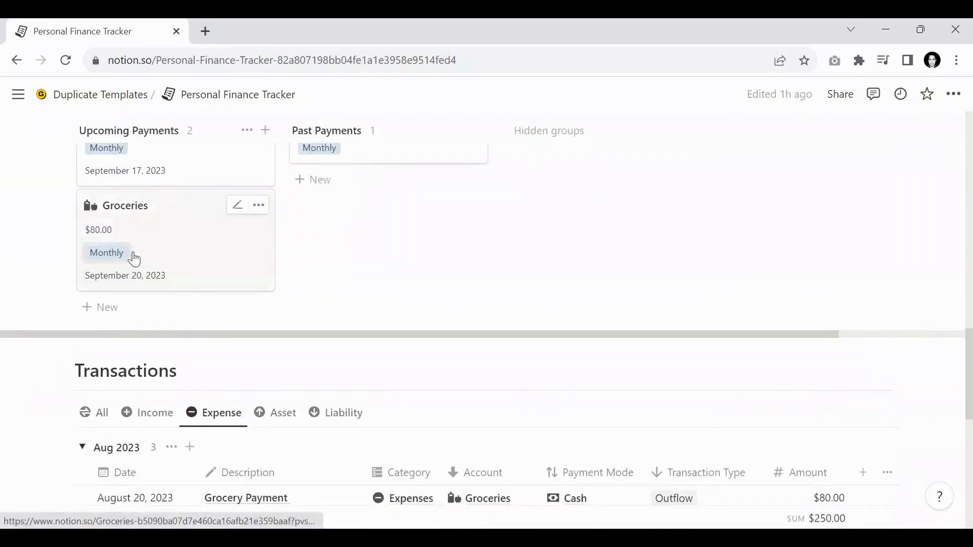
scroll(132, 256, up, 3)
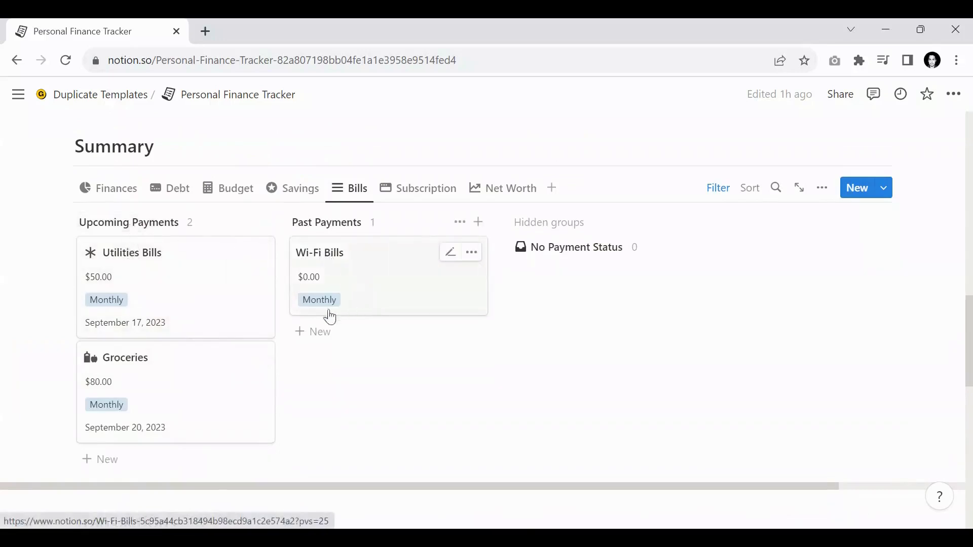
Add a new expense transaction to the Aug 2023 group and date it August 15, 2023
scroll(340, 319, down, 5)
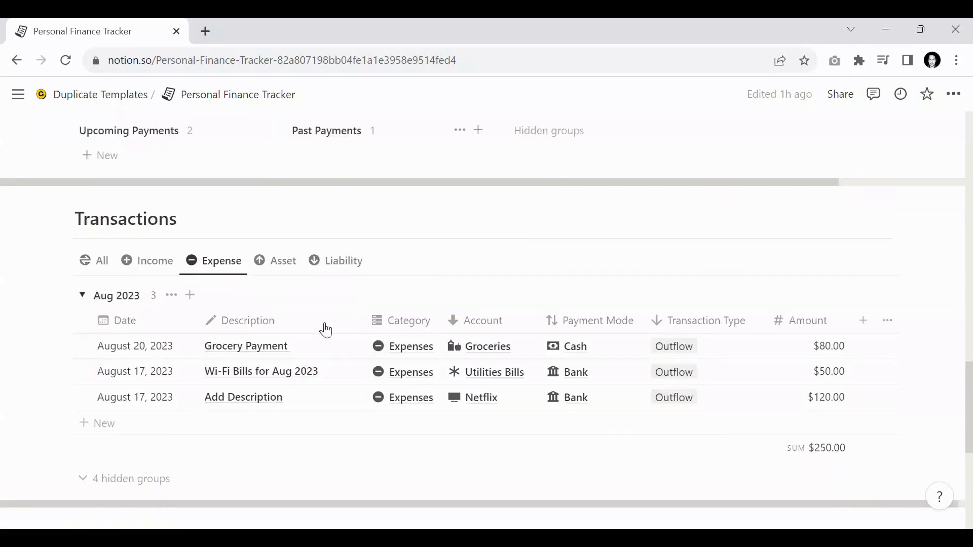
click(148, 426)
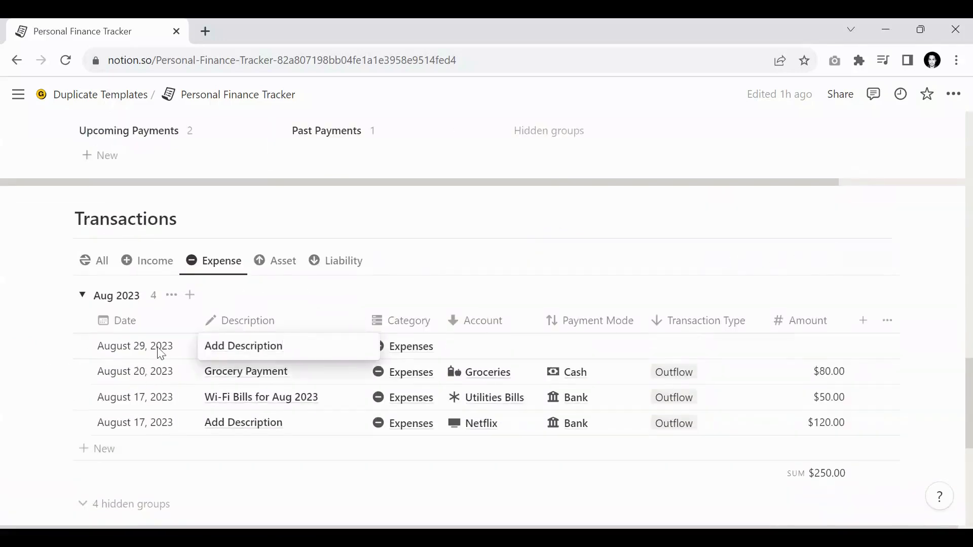
click(131, 351)
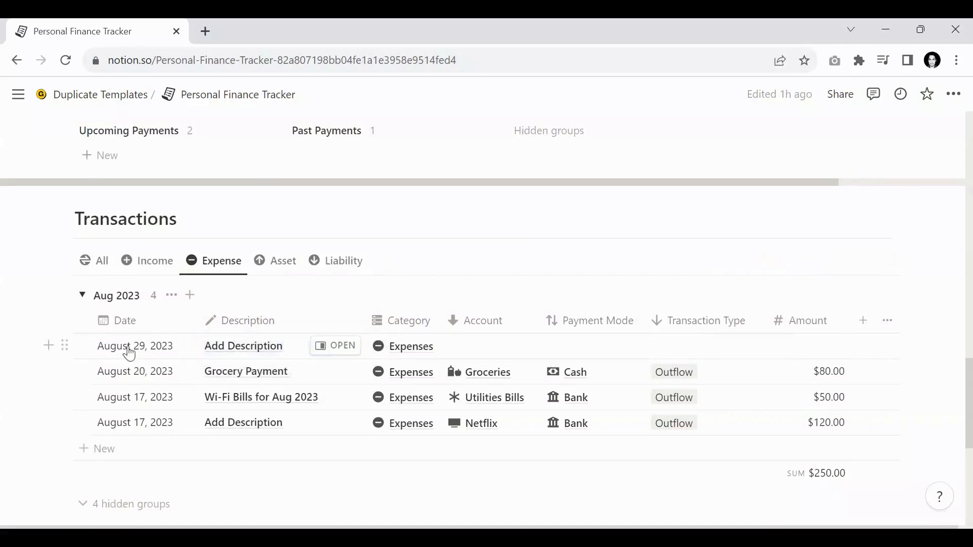
click(129, 345)
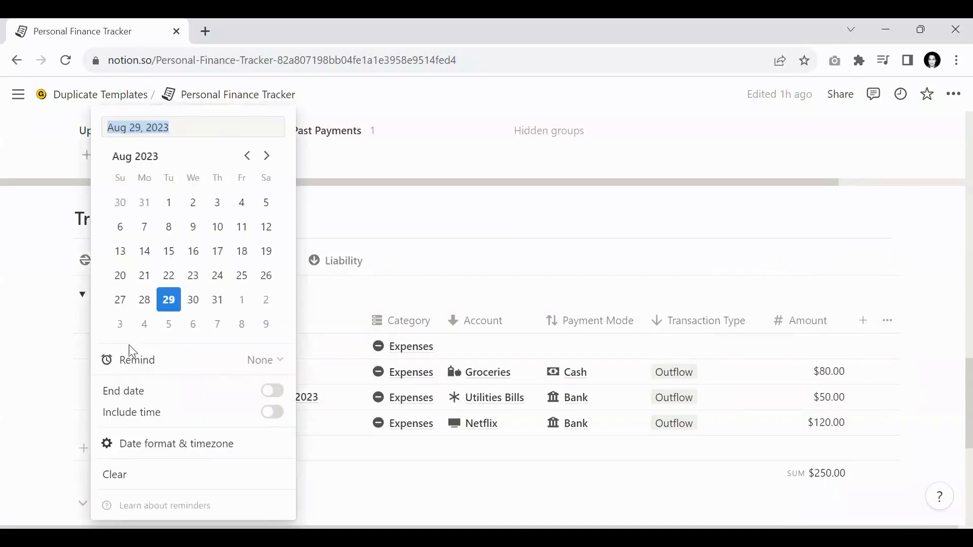
click(169, 252)
click(320, 345)
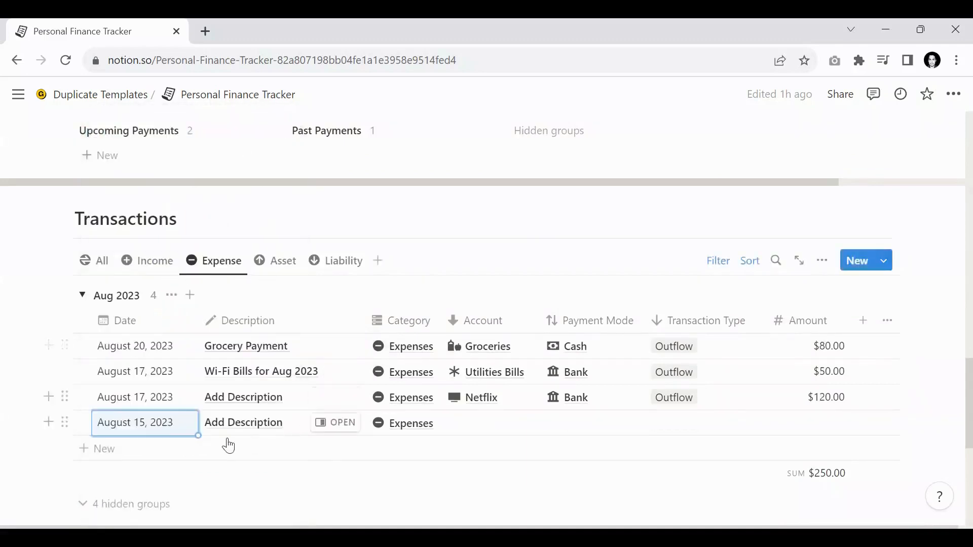
Link the August 15 transaction to the Wi-Fi Bills account and set its payment mode to Bank
scroll(269, 400, down, 2)
click(475, 351)
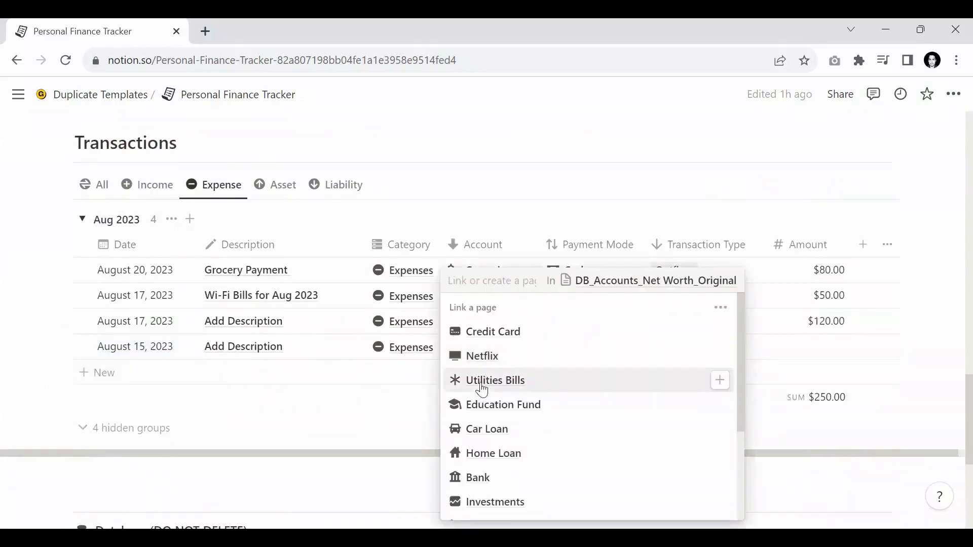
text(Wi-Fi)
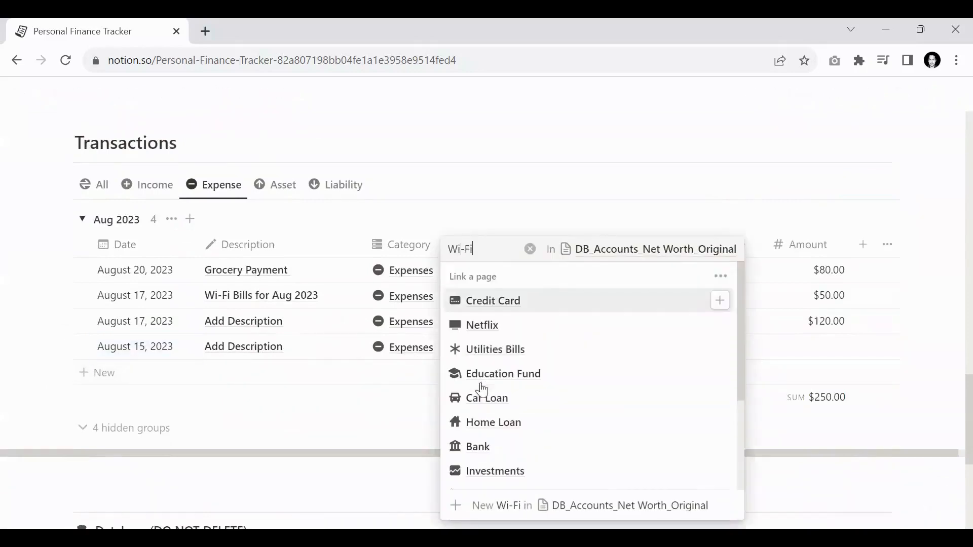
click(509, 400)
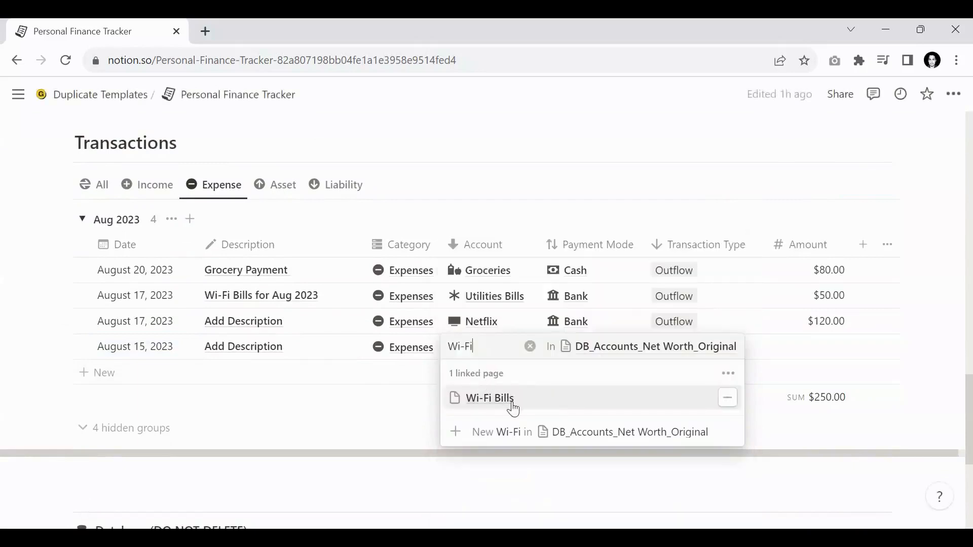
key(Escape)
click(576, 350)
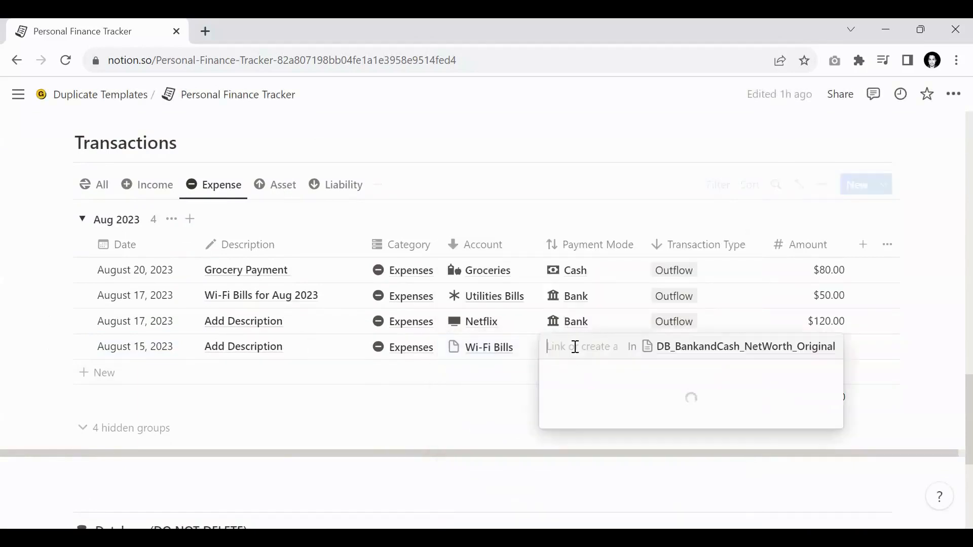
click(576, 422)
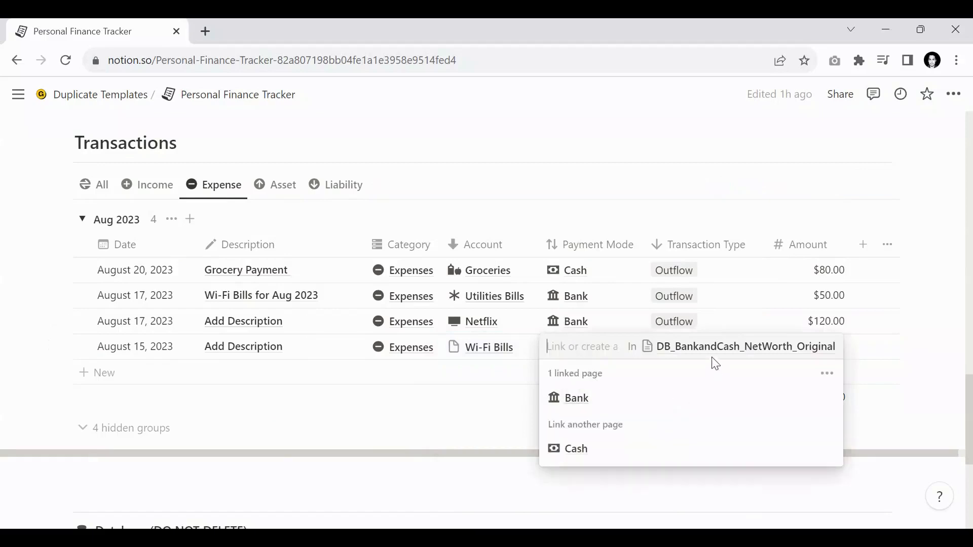
key(Escape)
Set the Wi-Fi Bills transaction's type to Outflow, copied from the Netflix row, and enter an amount of $100
key(Right)
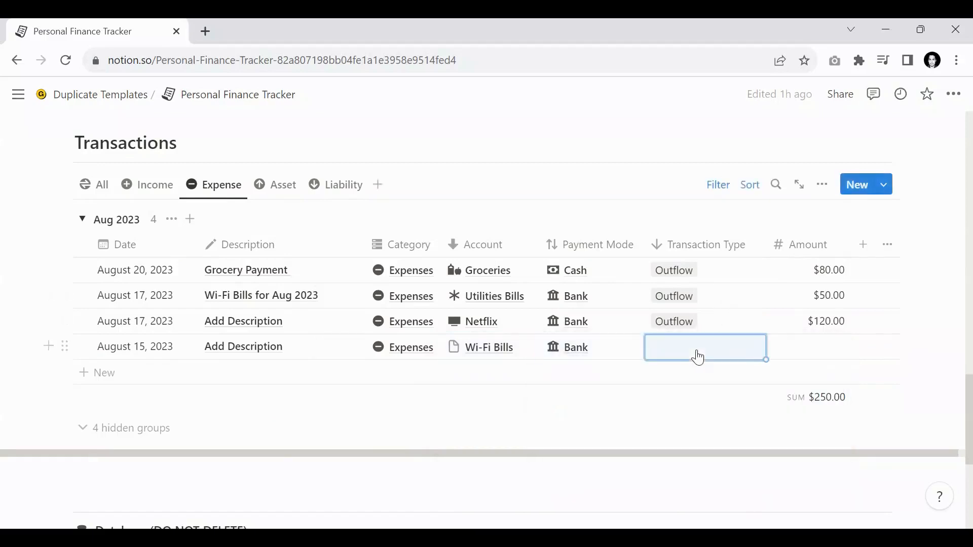
key(Up)
key(ctrl+c)
key(Down)
key(ctrl+v)
key(Right)
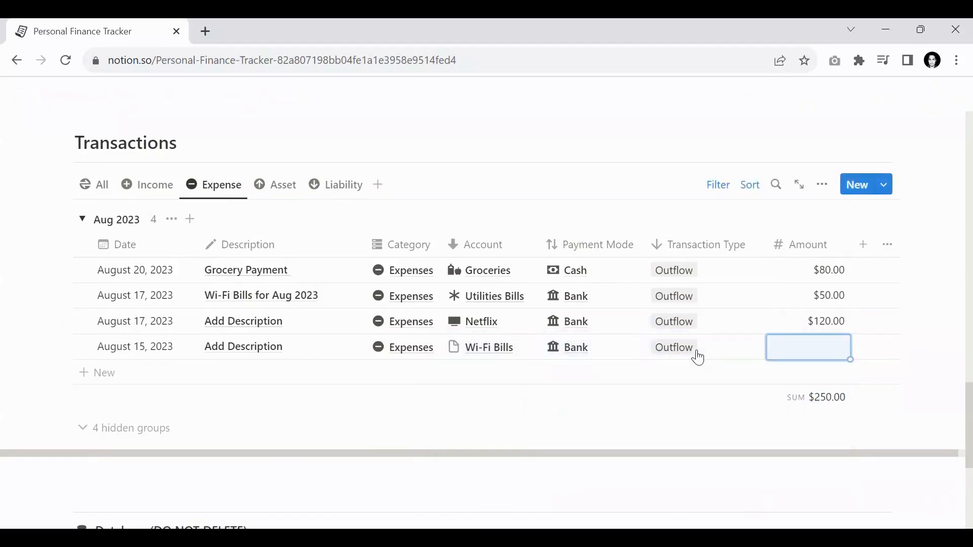
text(100)
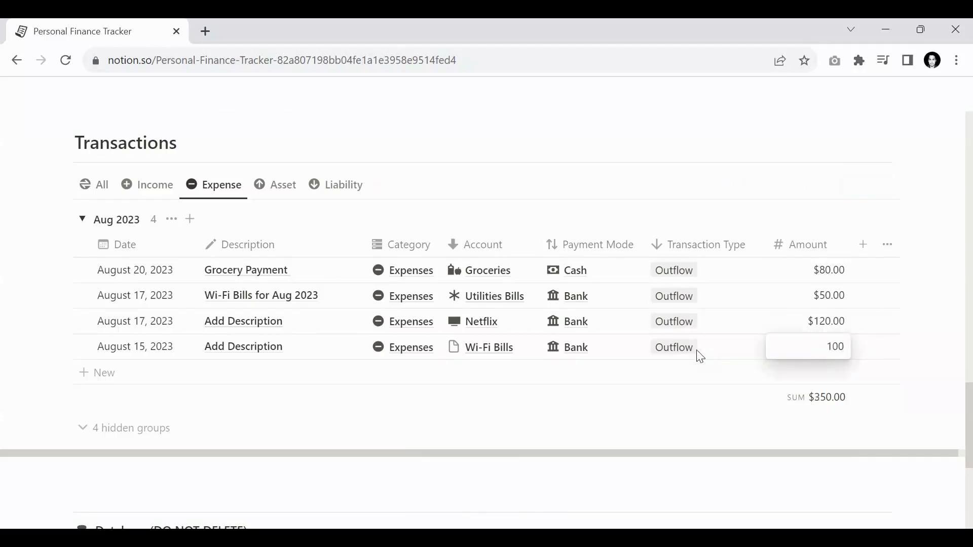
key(Return)
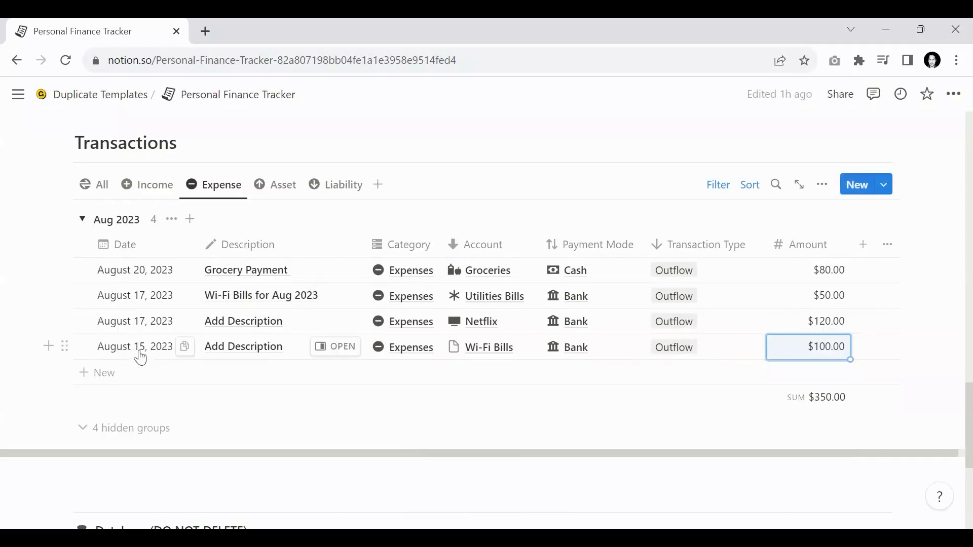
Review the Accounts board and the Bills summary's upcoming payments against the recorded expense transactions
scroll(458, 266, up, 15)
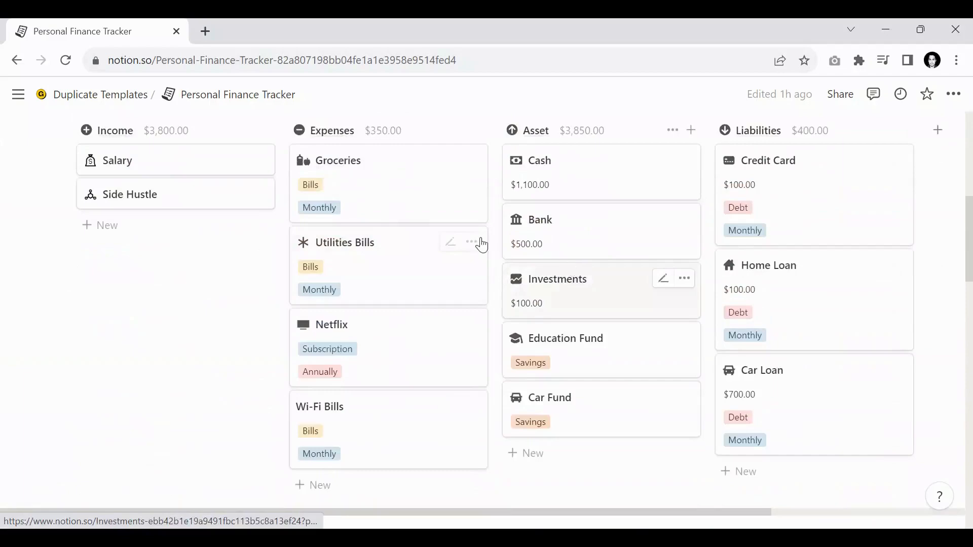
scroll(357, 380, down, 9)
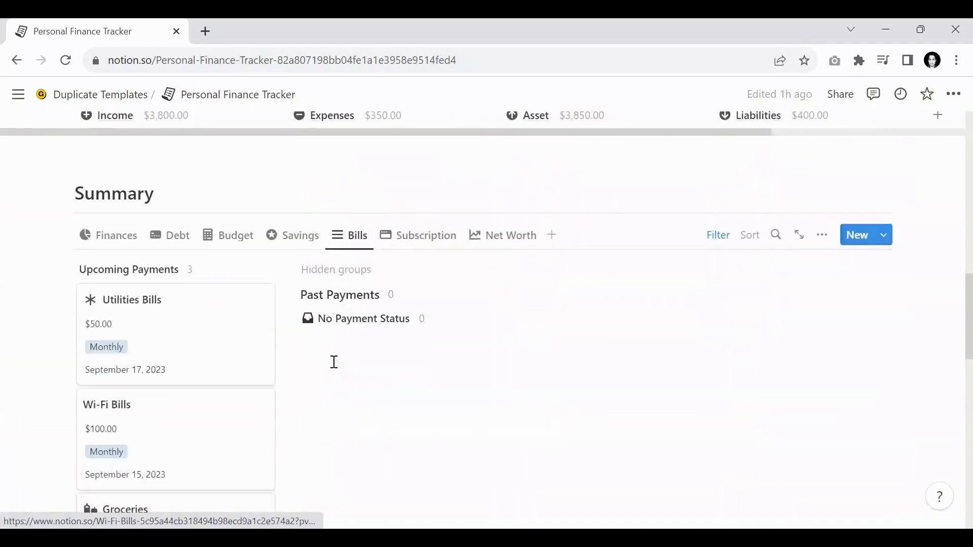
scroll(154, 244, down, 4)
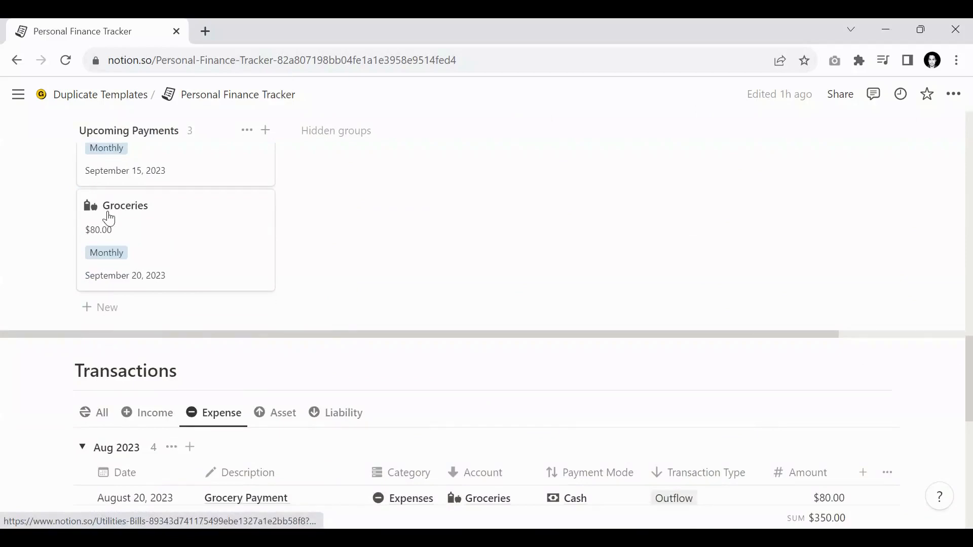
scroll(154, 410, up, 4)
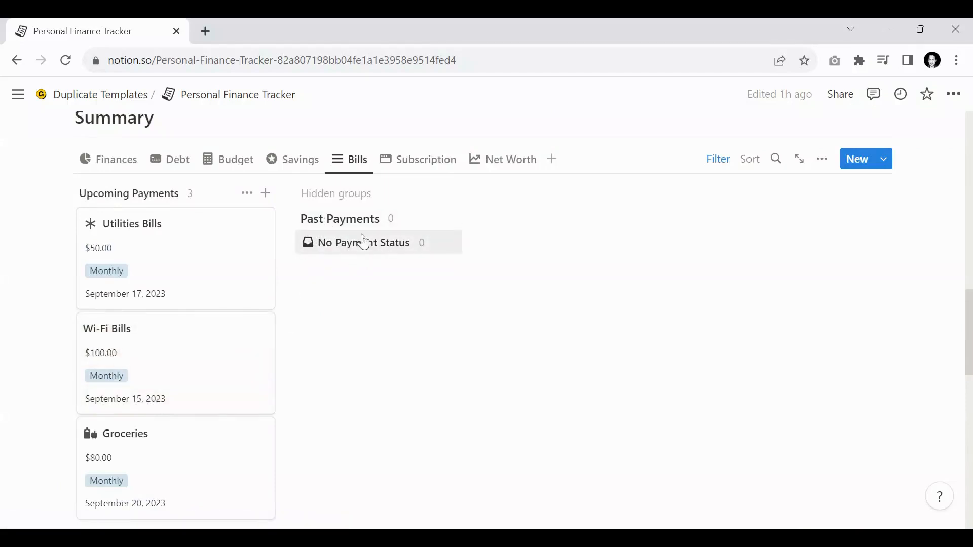
scroll(363, 271, down, 2)
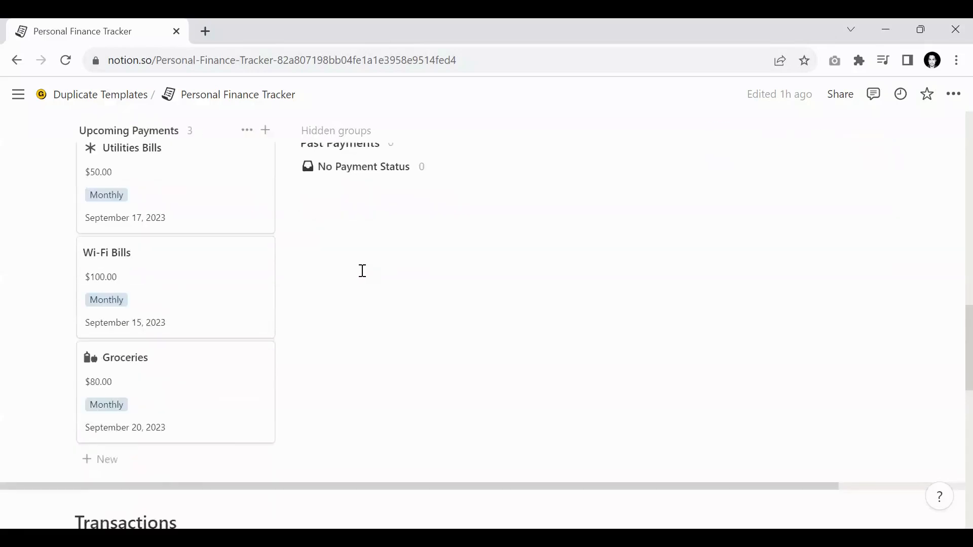
scroll(364, 258, up, 2)
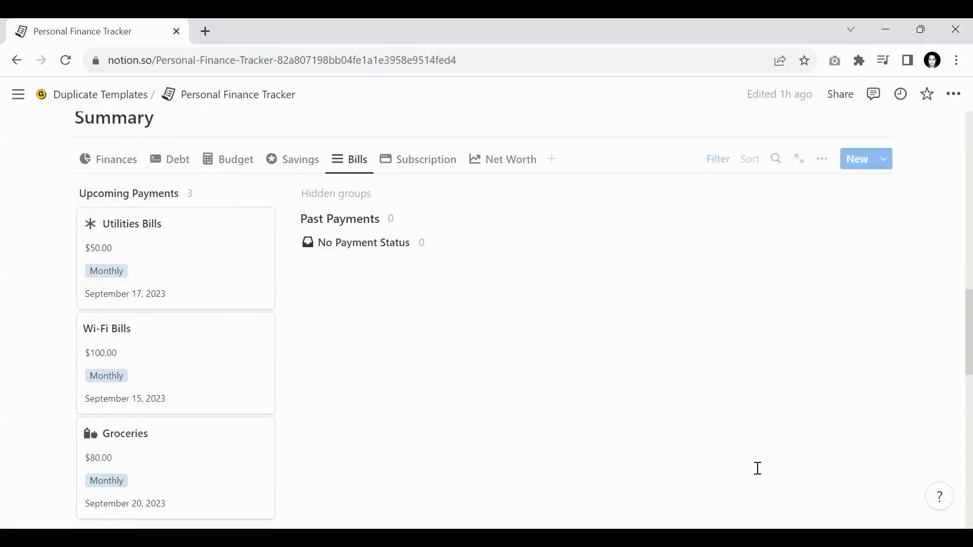
scroll(267, 326, down, 3)
scroll(275, 324, up, 3)
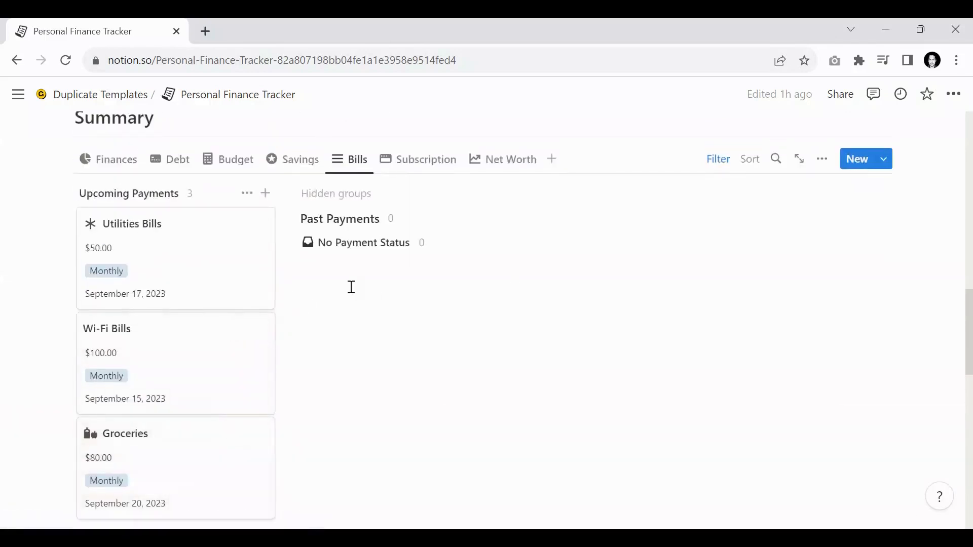
scroll(358, 251, down, 5)
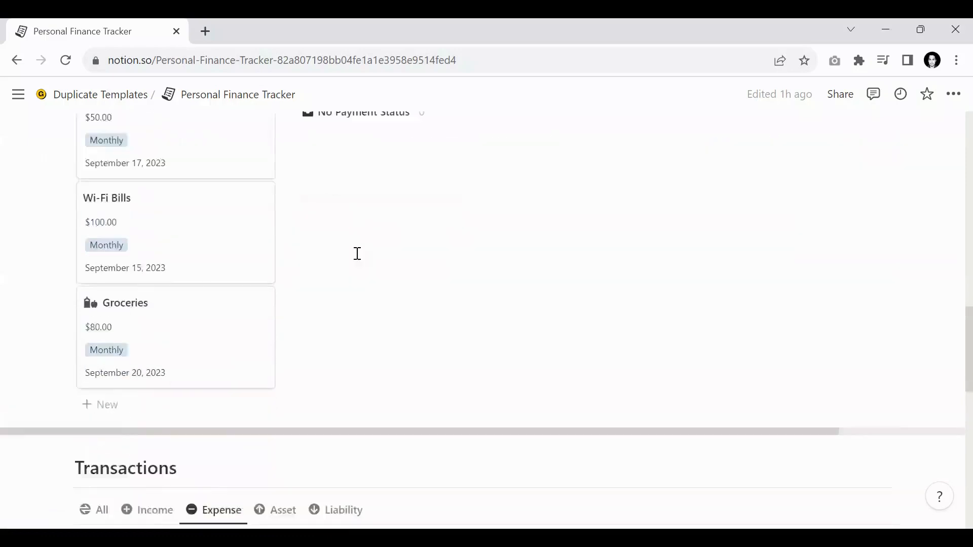
scroll(360, 246, down, 2)
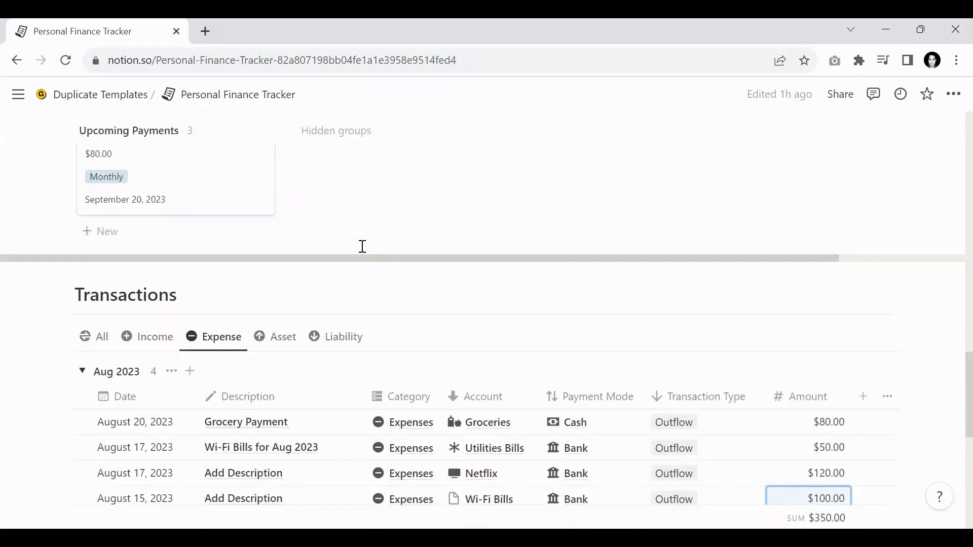
Review the Expenses accounts on the board and view the classification options available for the Netflix account
scroll(361, 246, up, 8)
scroll(367, 251, down, 2)
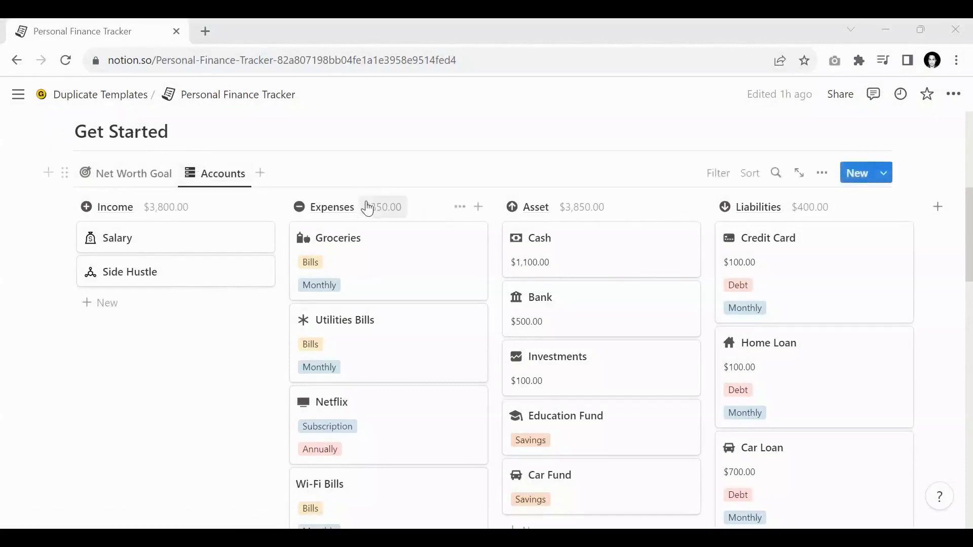
scroll(362, 193, down, 2)
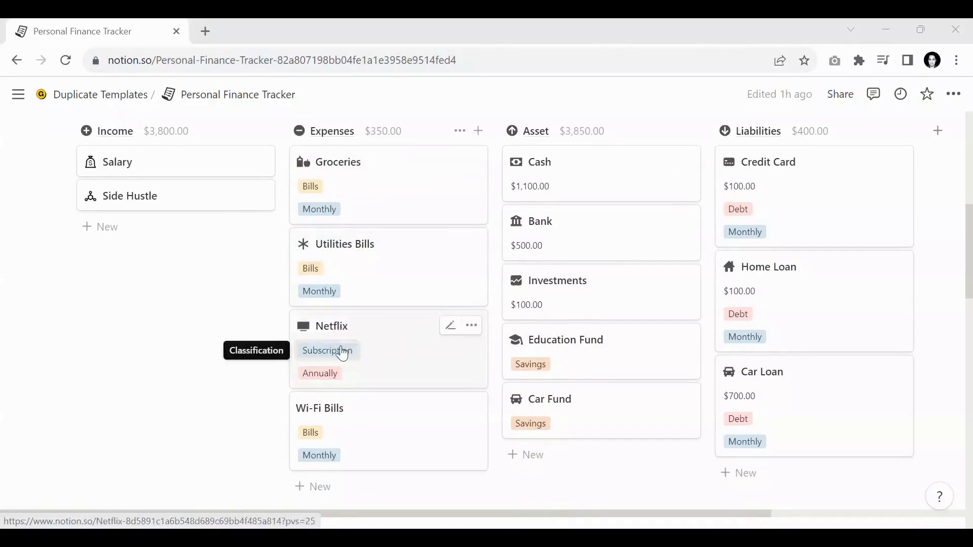
click(314, 361)
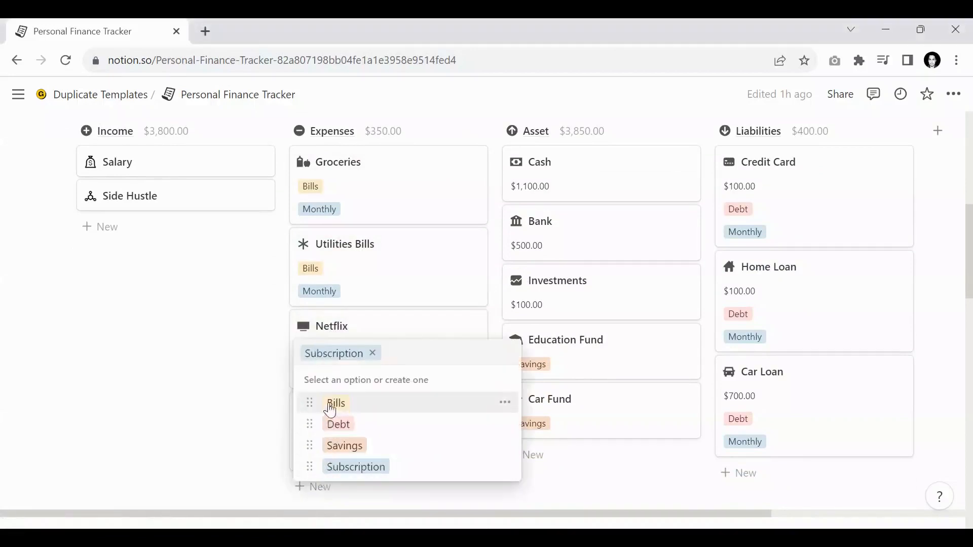
click(218, 396)
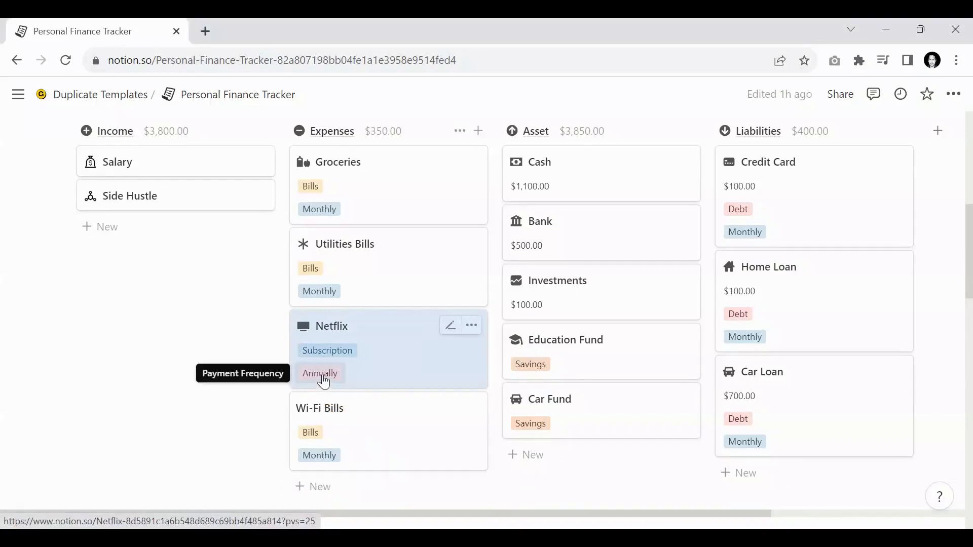
scroll(327, 379, down, 1)
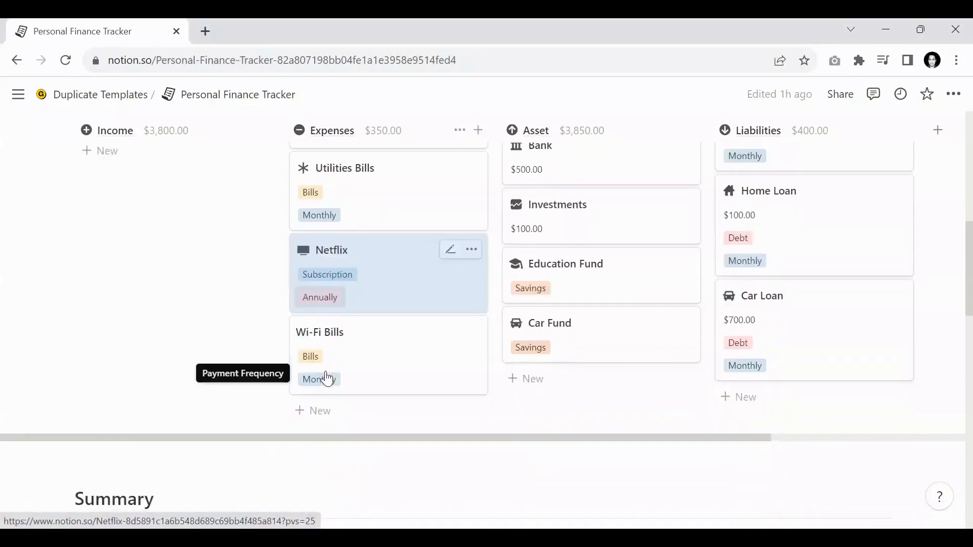
Add an Amazon account under Expenses, classified as Subscription with a Quarterly payment frequency
click(328, 411)
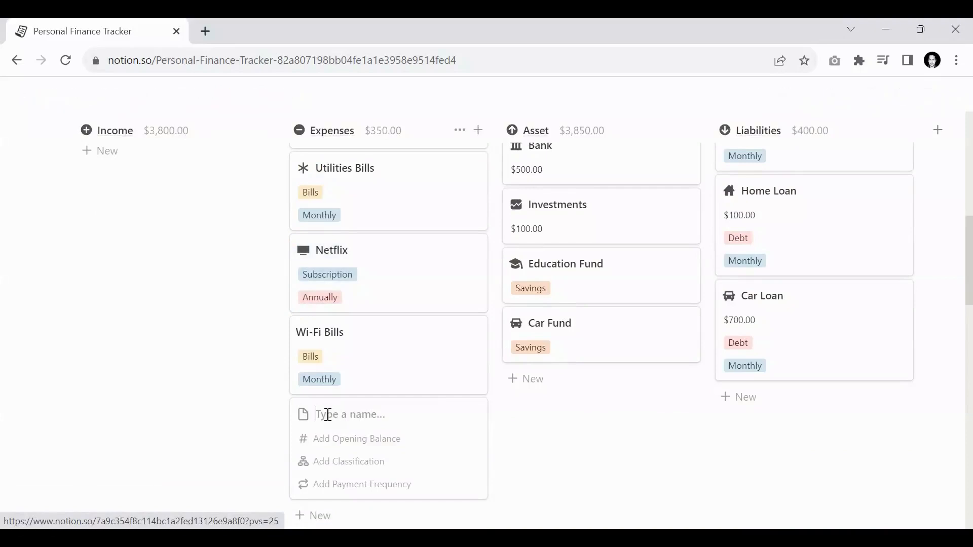
text(Amazon)
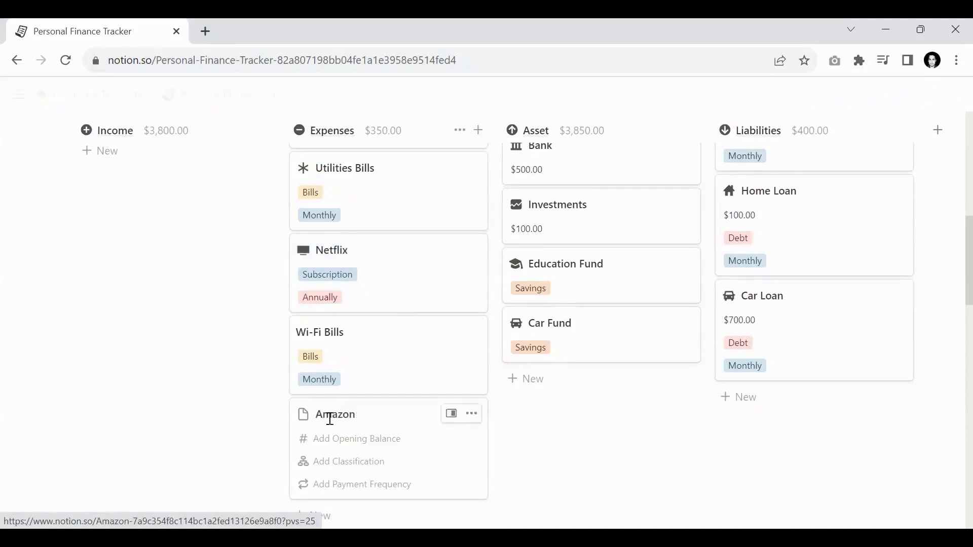
click(332, 462)
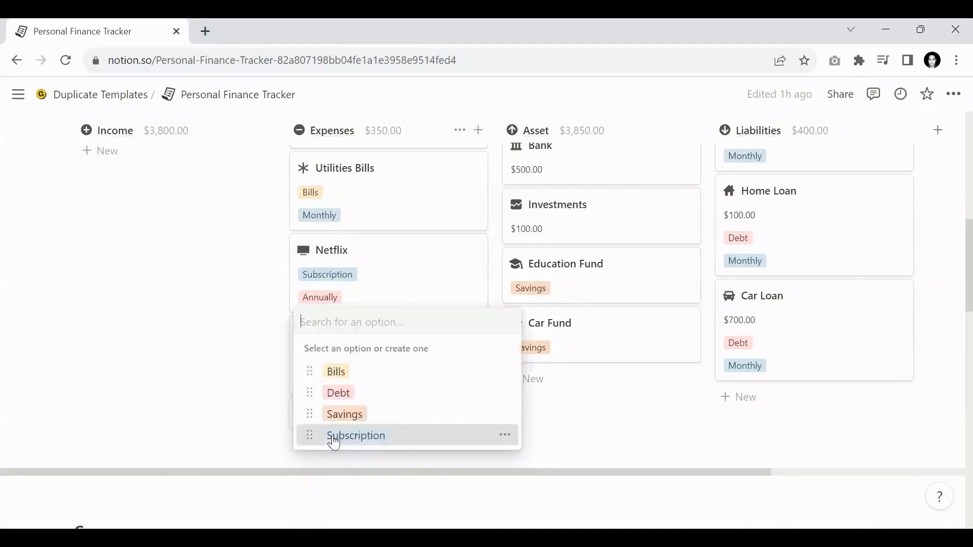
click(330, 437)
click(318, 483)
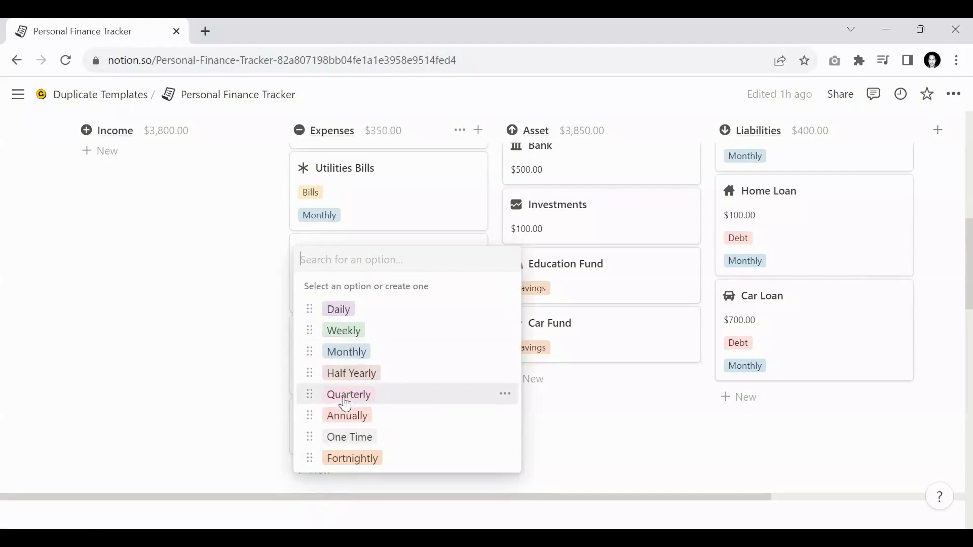
key(Return)
click(204, 420)
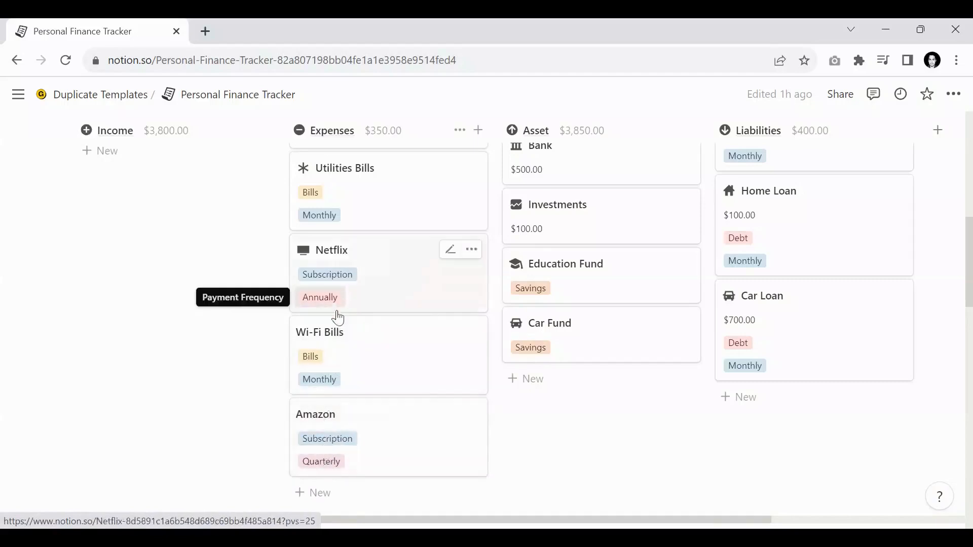
Add a new expense transaction to the Aug 2023 group and date it August 17, 2023
scroll(205, 392, down, 5)
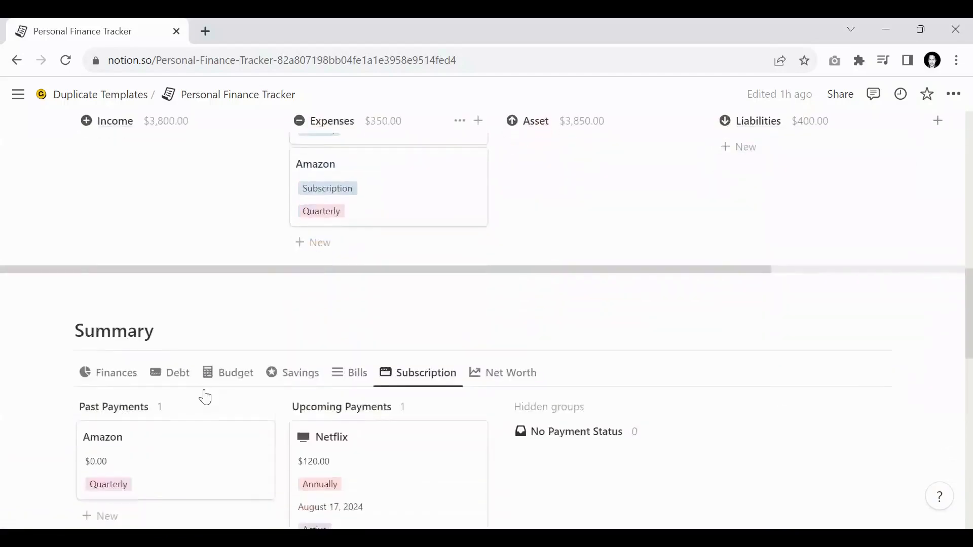
scroll(205, 398, down, 1)
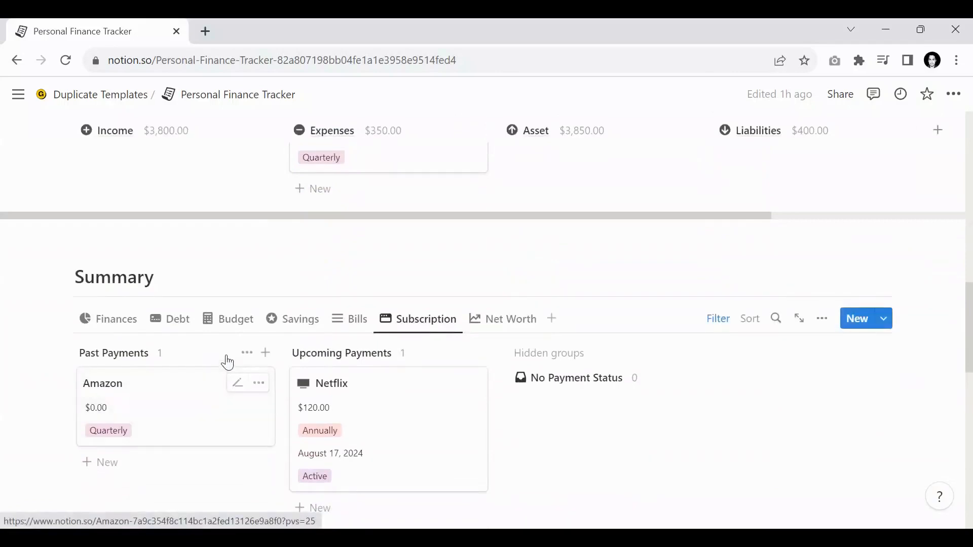
scroll(227, 361, down, 3)
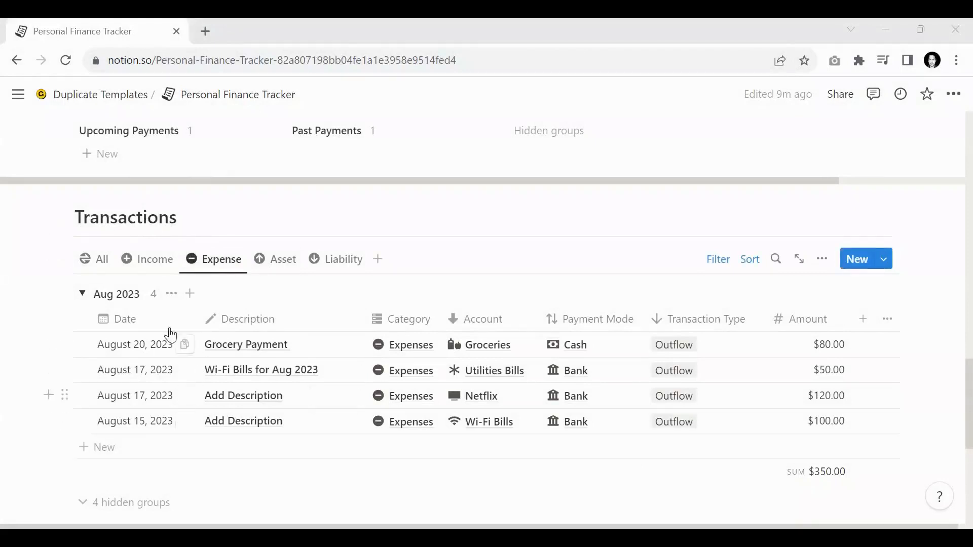
click(119, 446)
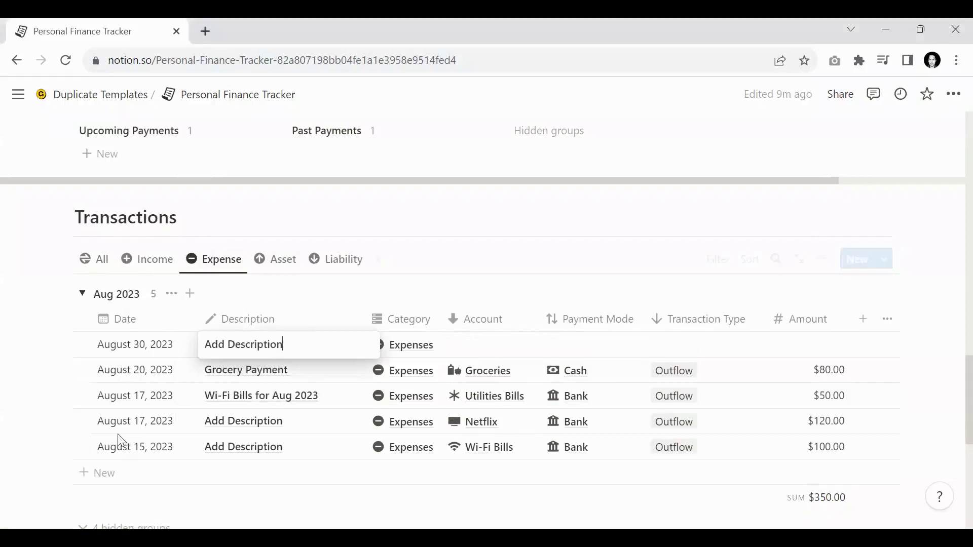
click(140, 349)
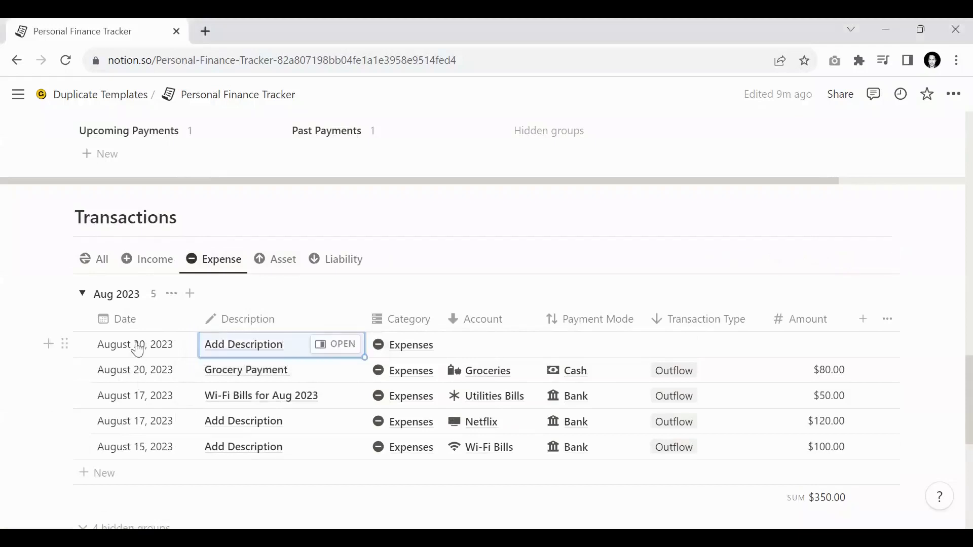
click(134, 345)
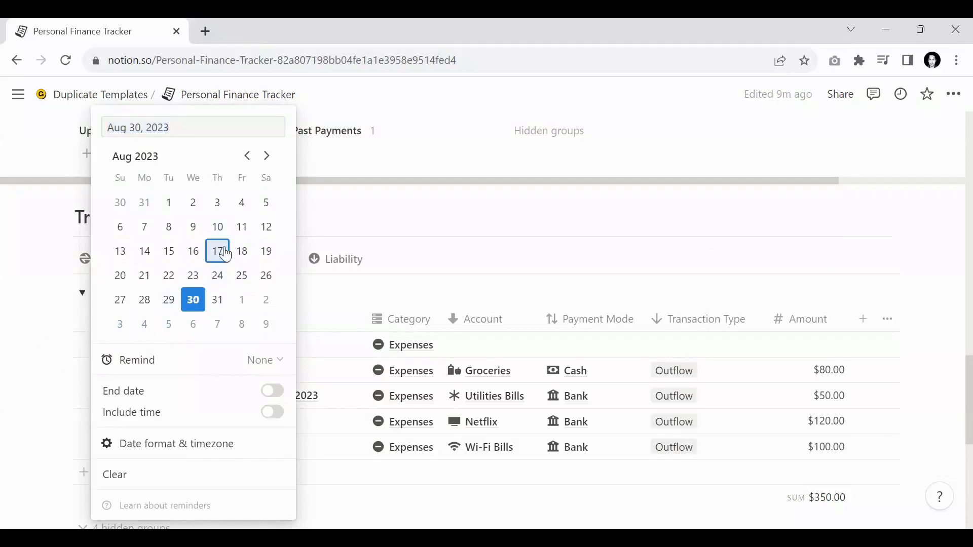
click(230, 260)
key(Escape)
Replace the new August 17 transaction's placeholder description with "Amazon Subscription"
click(266, 423)
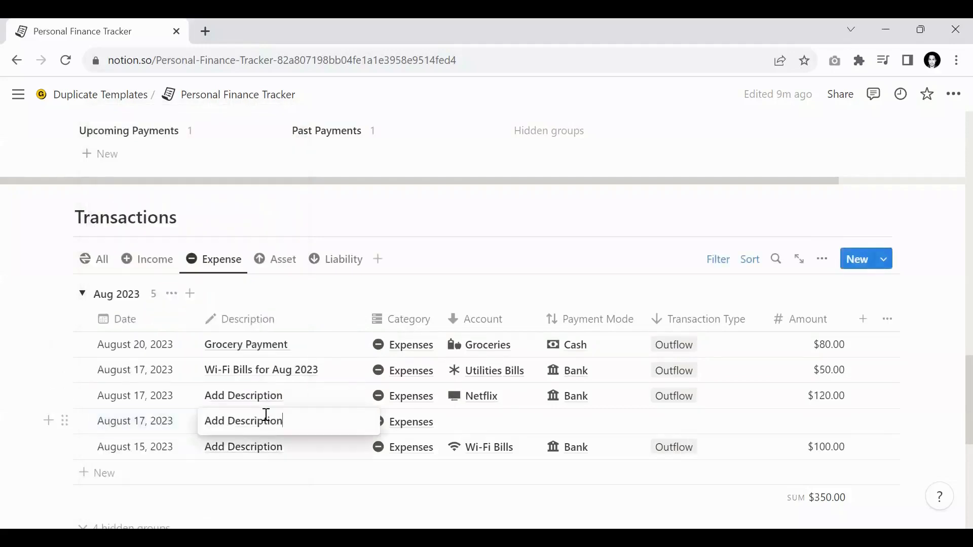
key(ctrl+a)
text(Am)
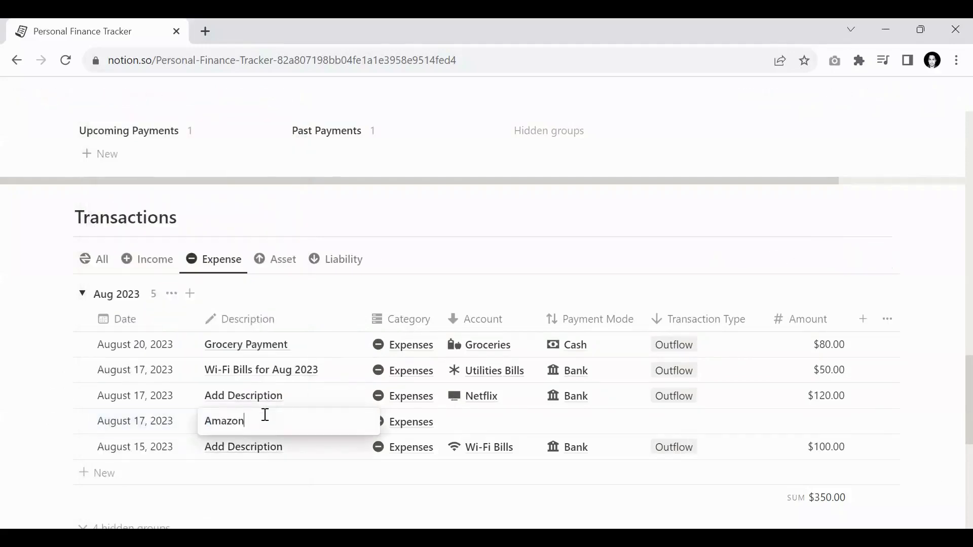
text(azon Subscription)
key(Return)
Link the Amazon Subscription transaction to the Amazon account and set its payment mode to Bank
key(Right)
key(Right)
key(Up)
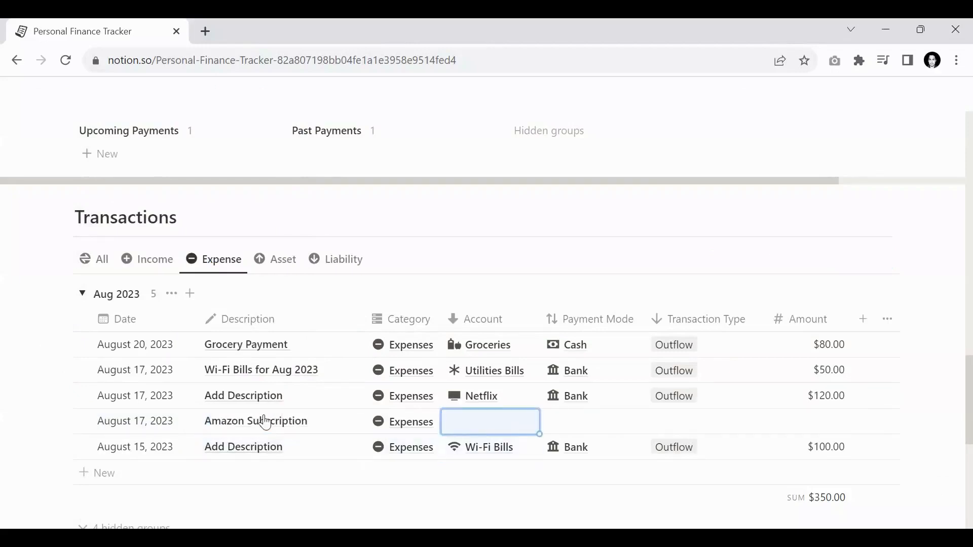
key(Return)
text(Amazon)
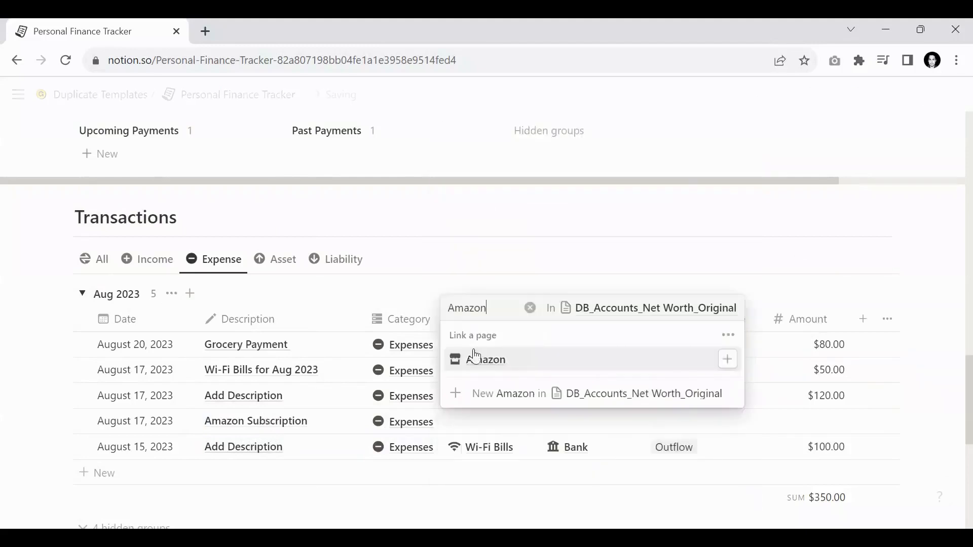
click(489, 358)
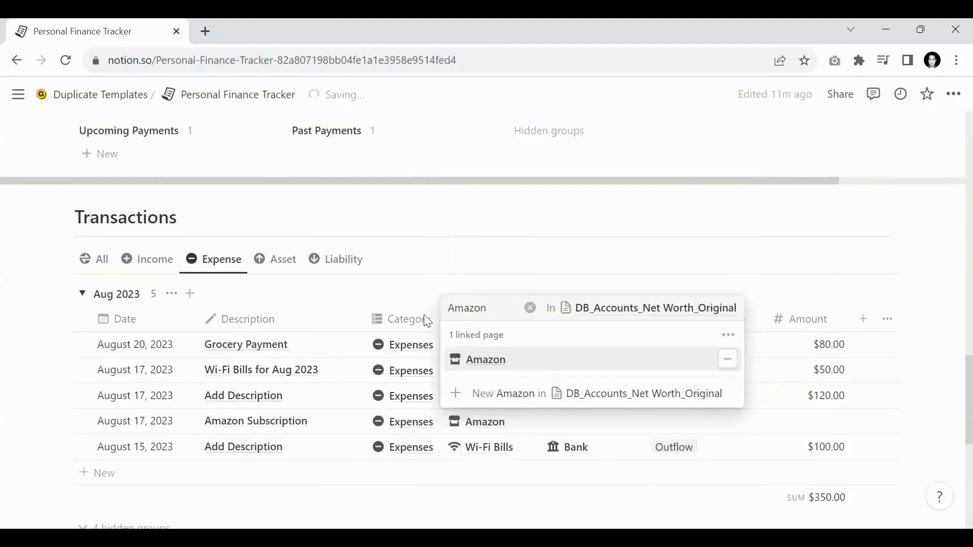
key(Escape)
click(580, 422)
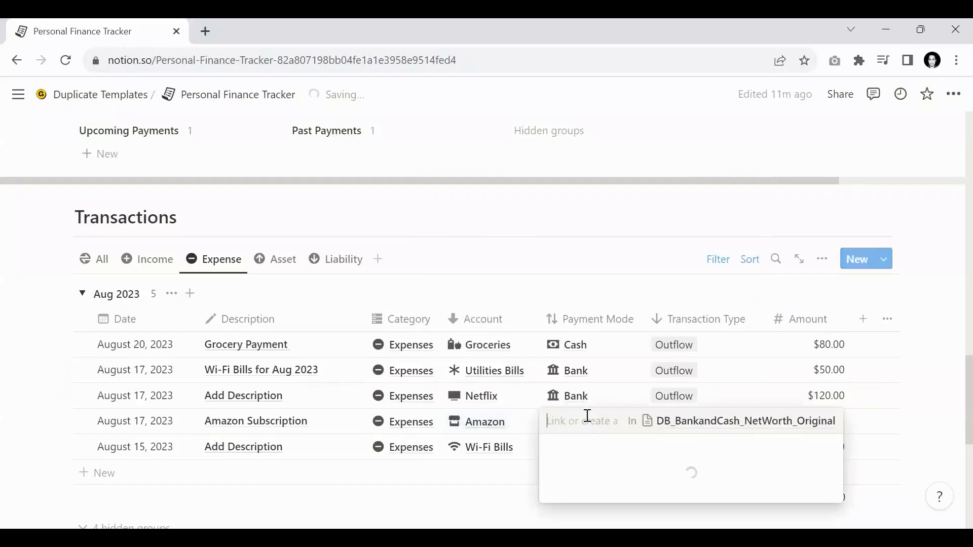
text(Bank)
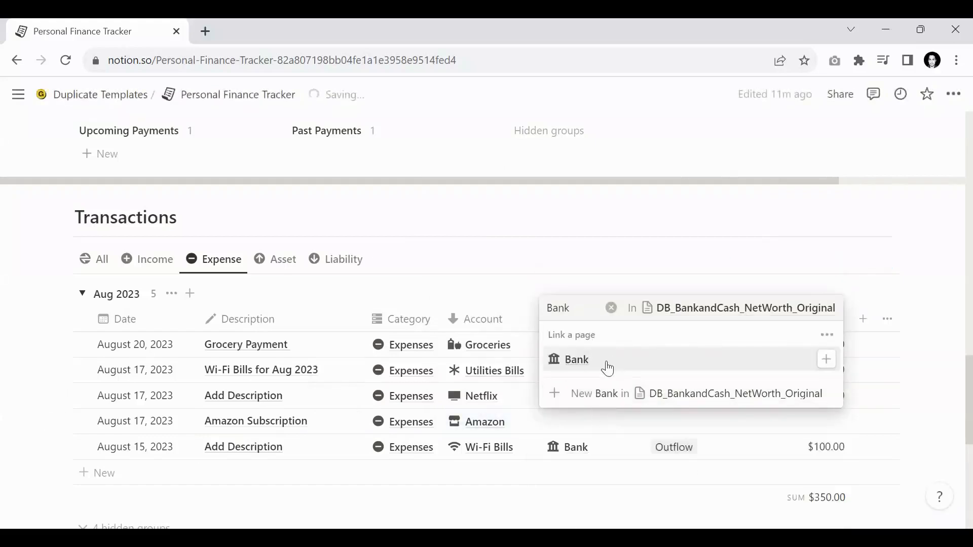
click(608, 368)
key(Escape)
Set the Amazon Subscription transaction's type to Outflow and enter an amount of $120
scroll(659, 294, down, 3)
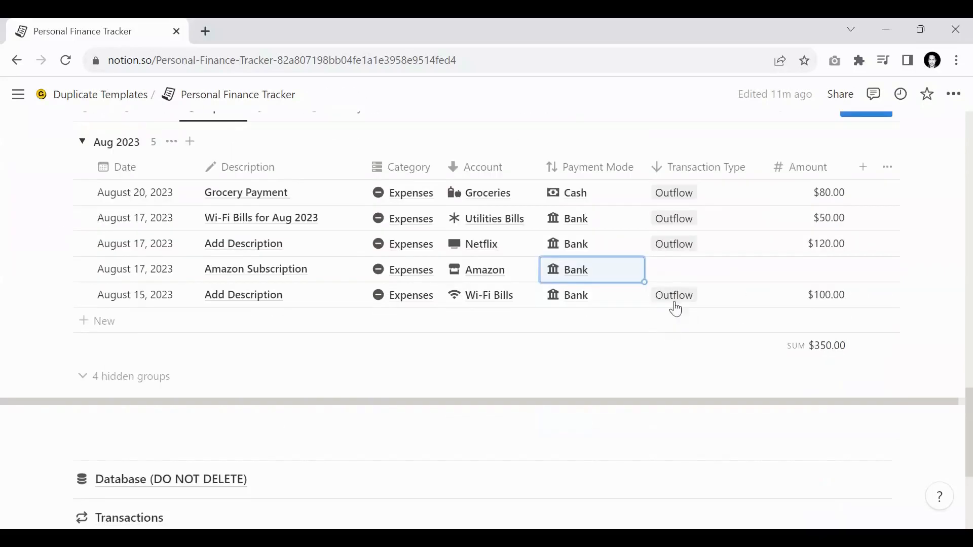
click(677, 273)
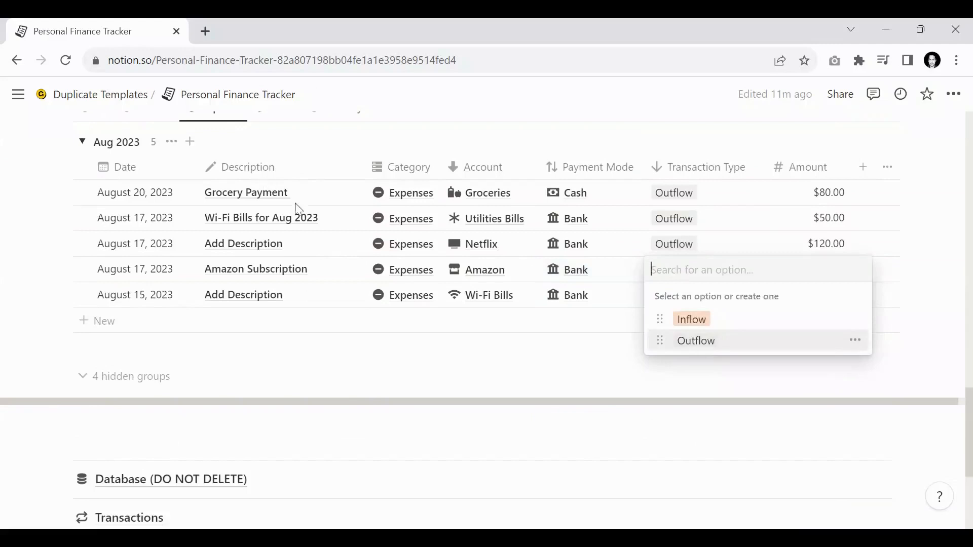
click(697, 347)
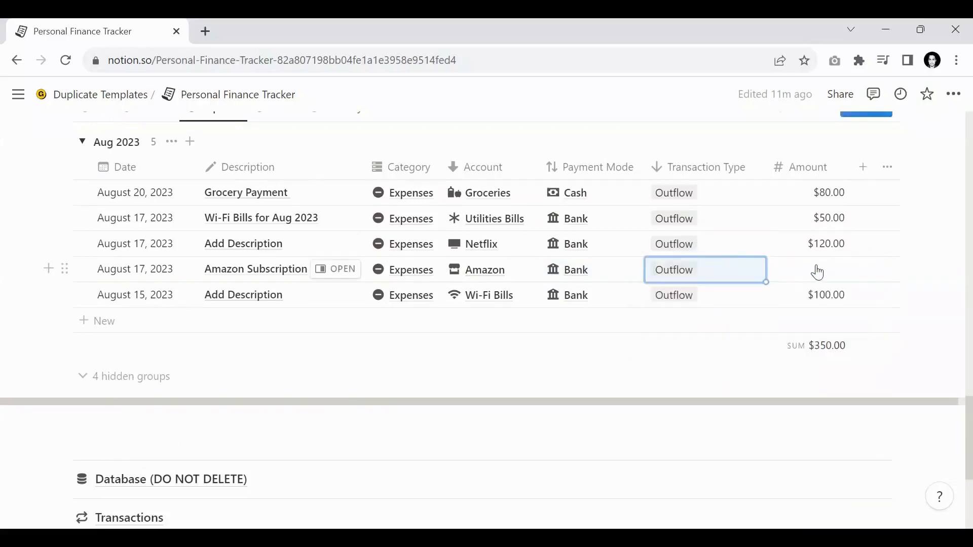
click(818, 271)
text(120)
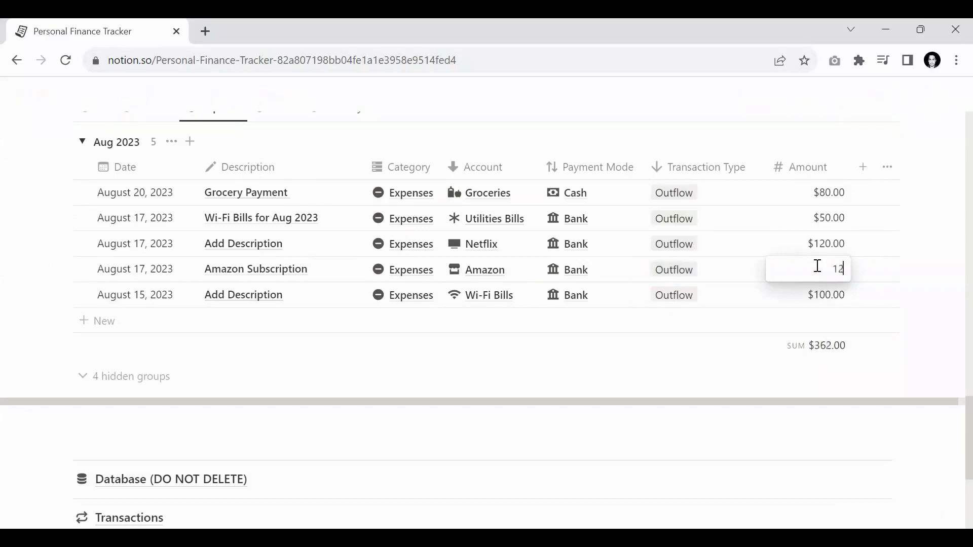
key(Return)
Compare the Subscription summary's upcoming Netflix and Amazon payments with their recorded expense transactions, checking payment frequency and next due date
scroll(442, 287, up, 2)
scroll(442, 286, up, 10)
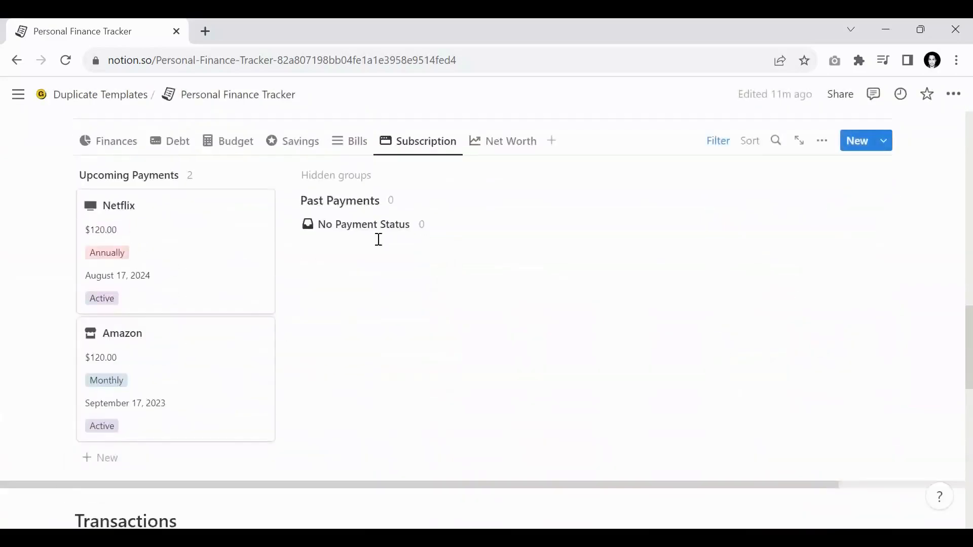
scroll(397, 171, up, 1)
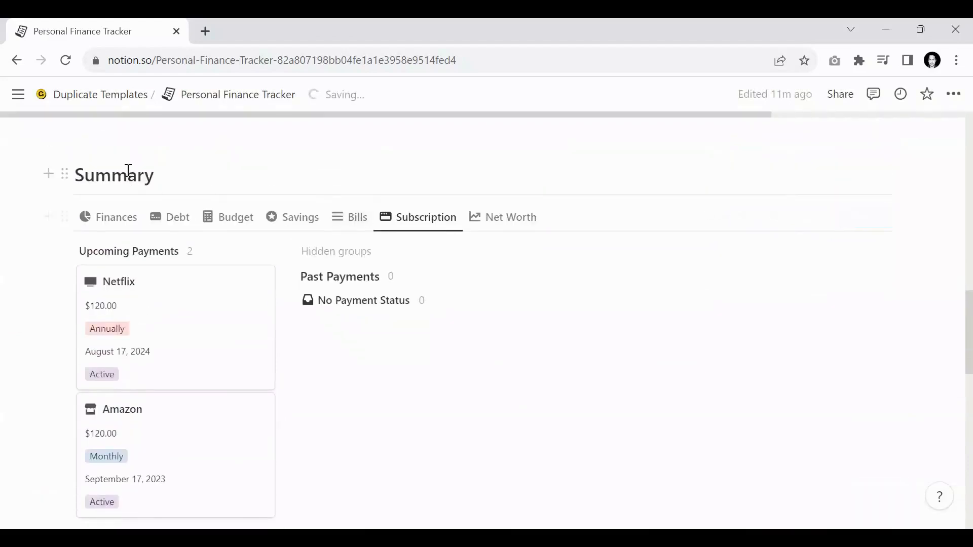
scroll(183, 212, down, 1)
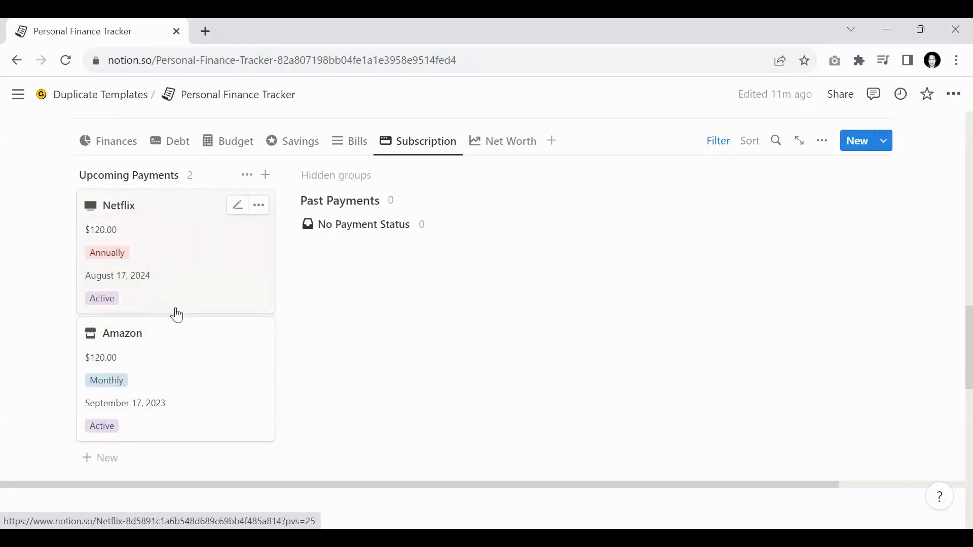
scroll(176, 315, down, 7)
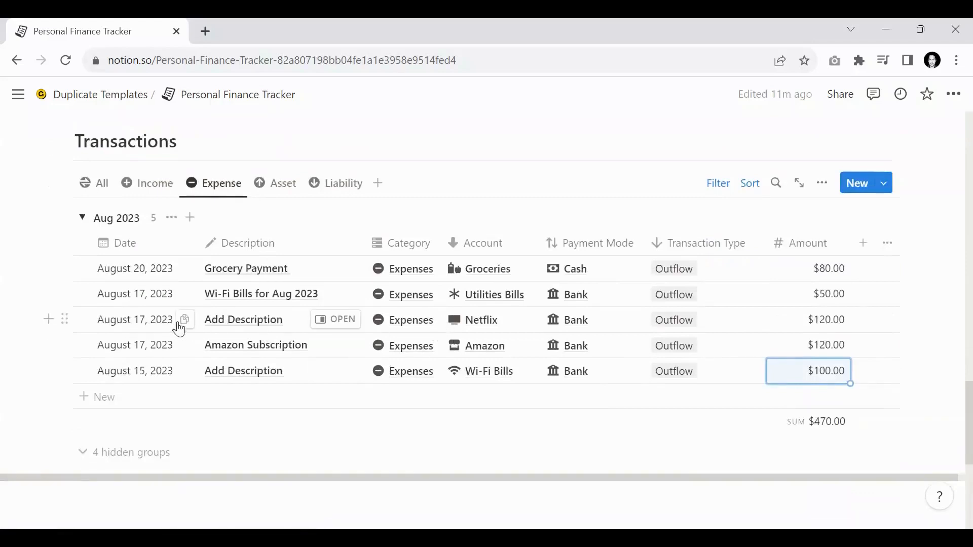
scroll(160, 313, up, 7)
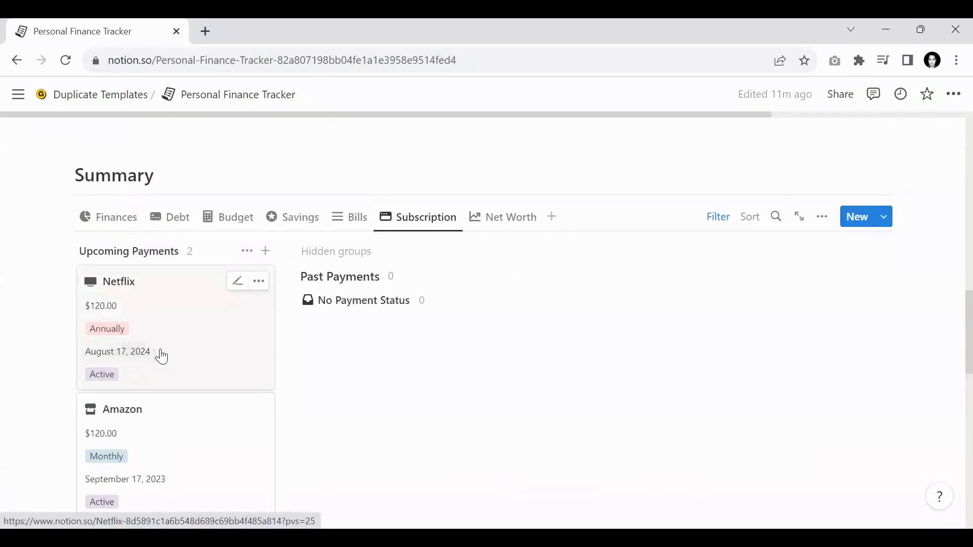
scroll(159, 354, down, 6)
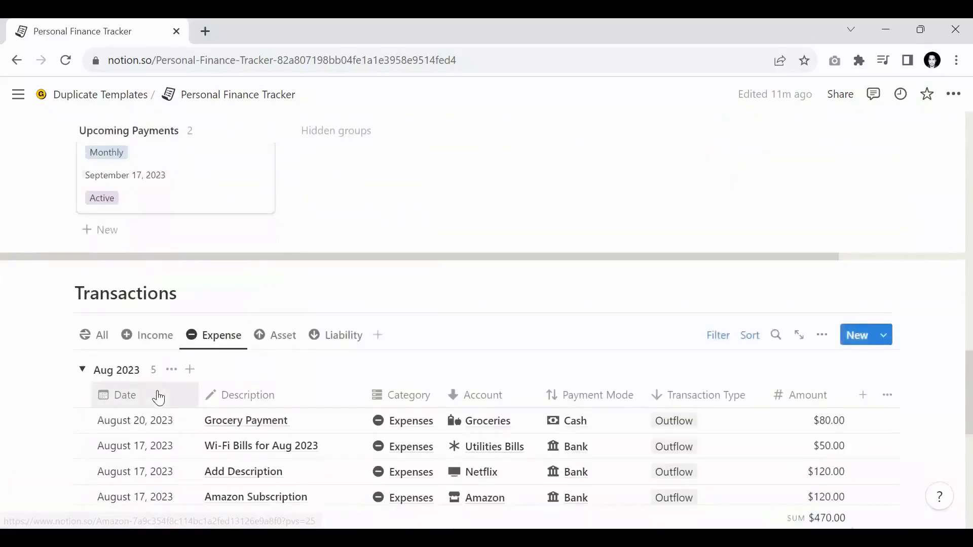
scroll(159, 390, down, 2)
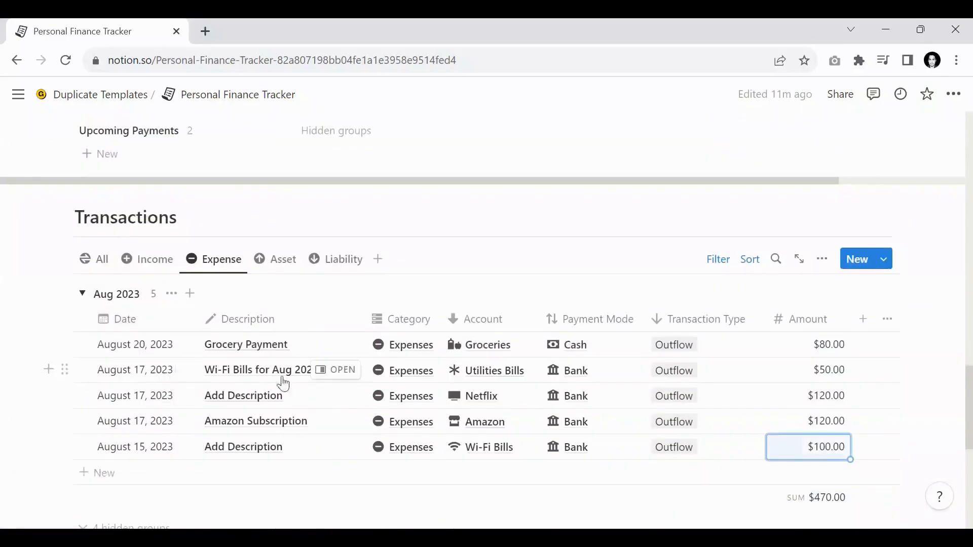
scroll(239, 348, up, 3)
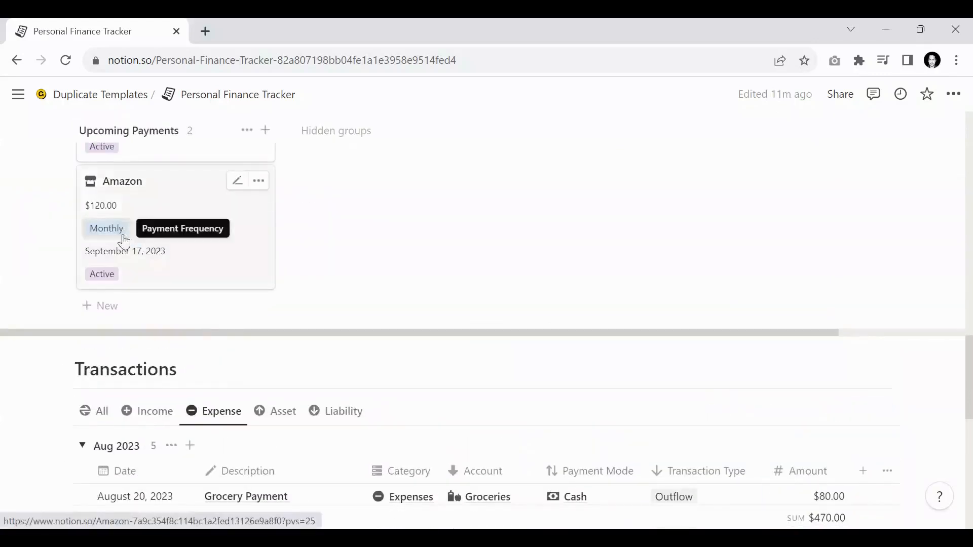
Set the Amazon subscription's payment frequency to Weekly and compare its payment date with the recorded Amazon Subscription transaction
scroll(162, 269, up, 2)
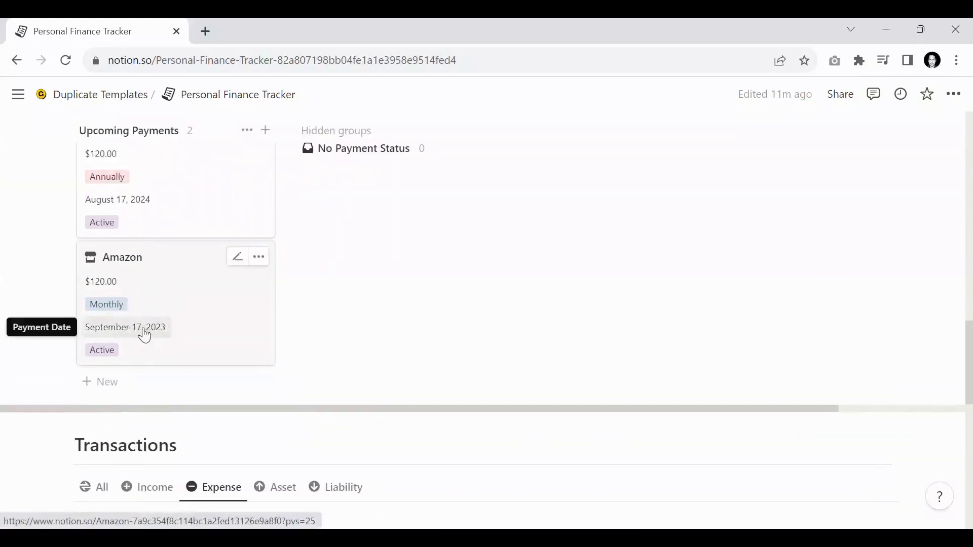
click(110, 308)
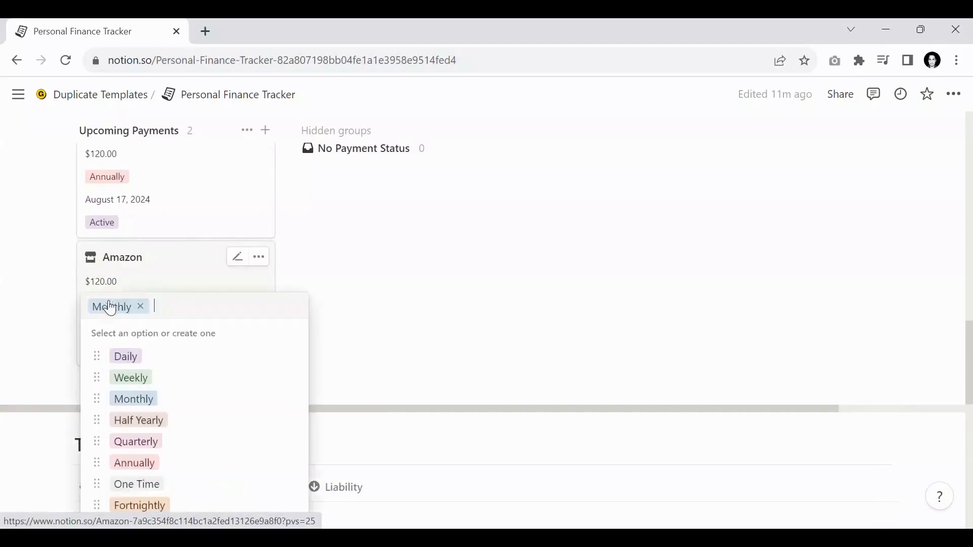
click(144, 379)
scroll(314, 283, up, 1)
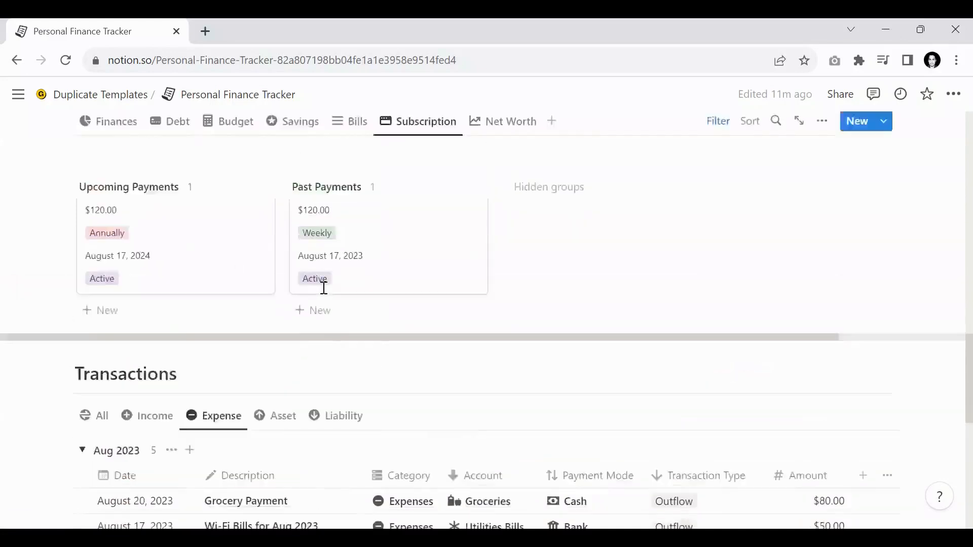
scroll(324, 288, up, 2)
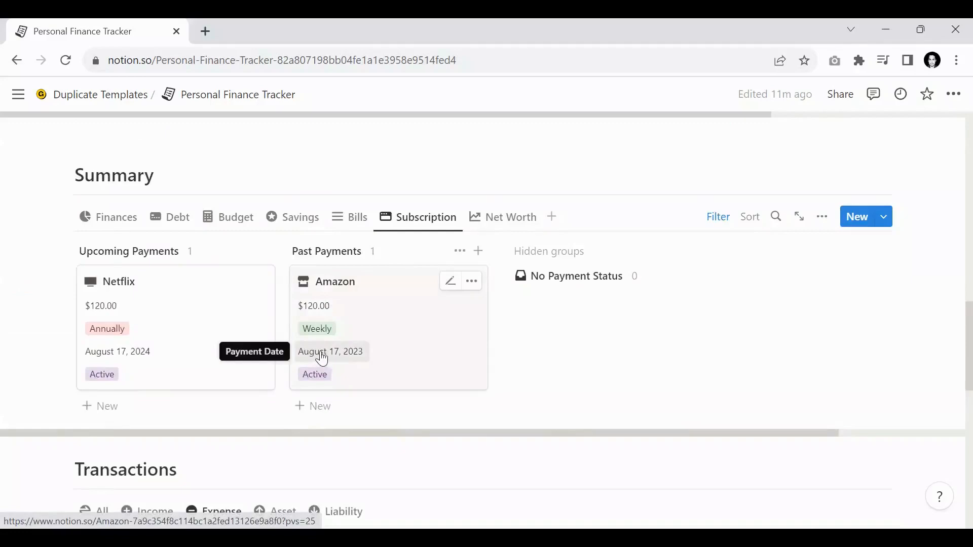
scroll(323, 359, down, 7)
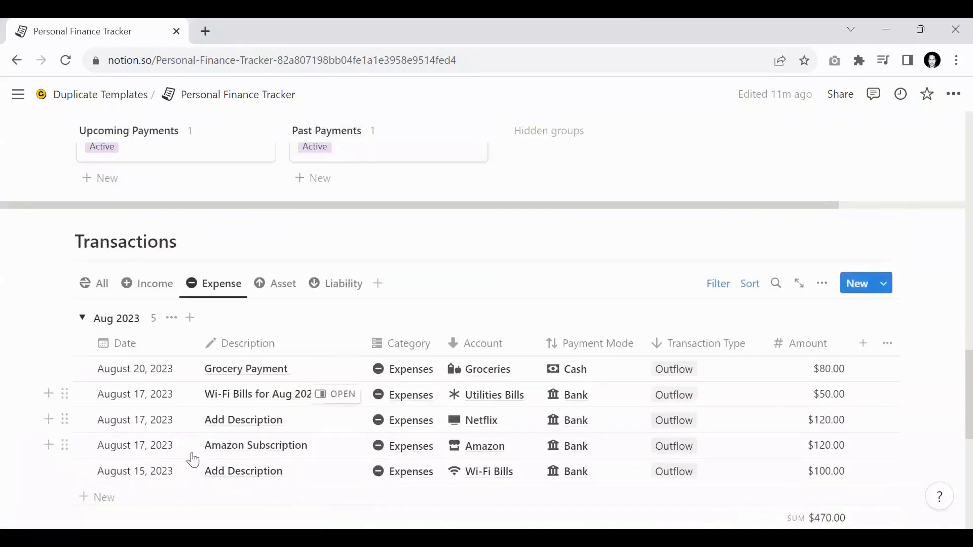
scroll(186, 377, up, 6)
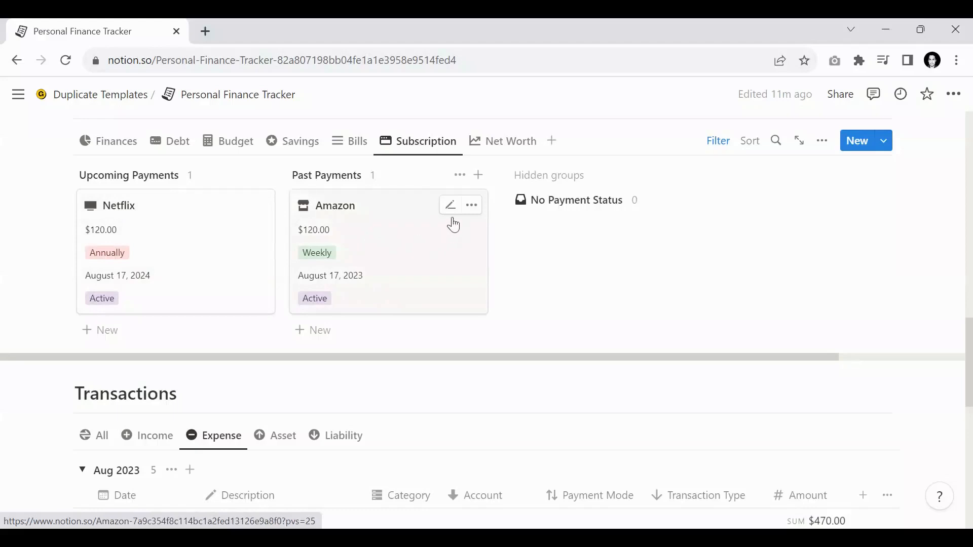
Examine the status options available for the Amazon subscription, without choosing a different one
click(451, 206)
click(332, 304)
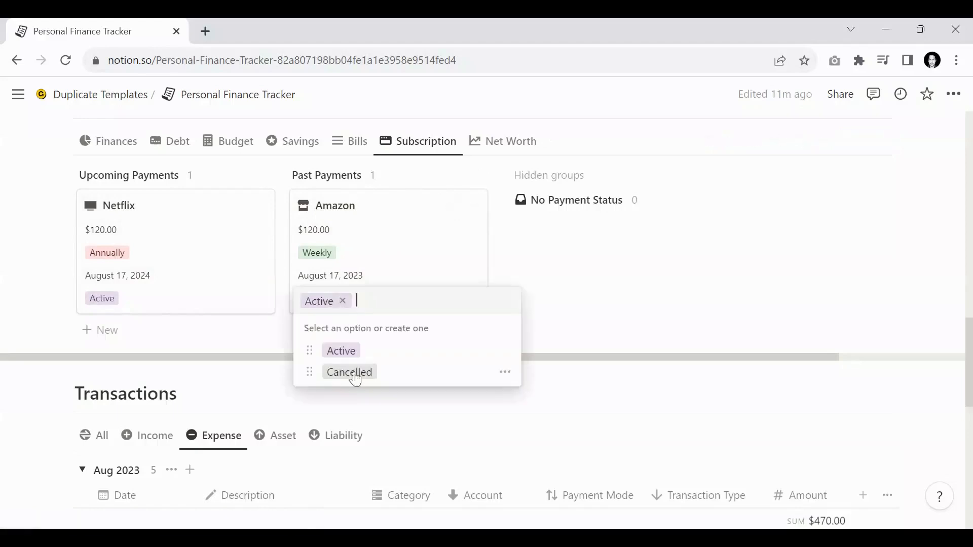
click(508, 264)
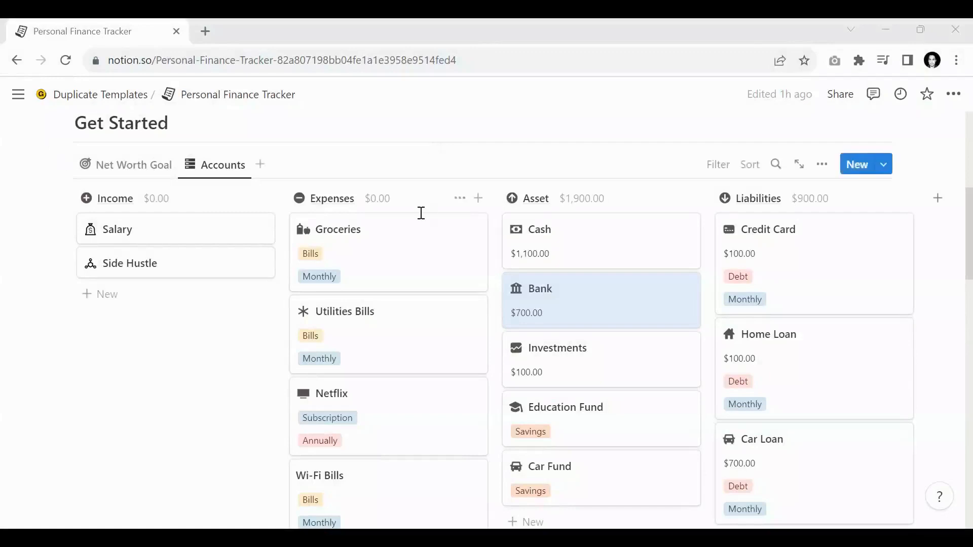
Set the Net Worth Goal amount under Get Started to $10,000
scroll(389, 282, down, 5)
scroll(371, 276, down, 4)
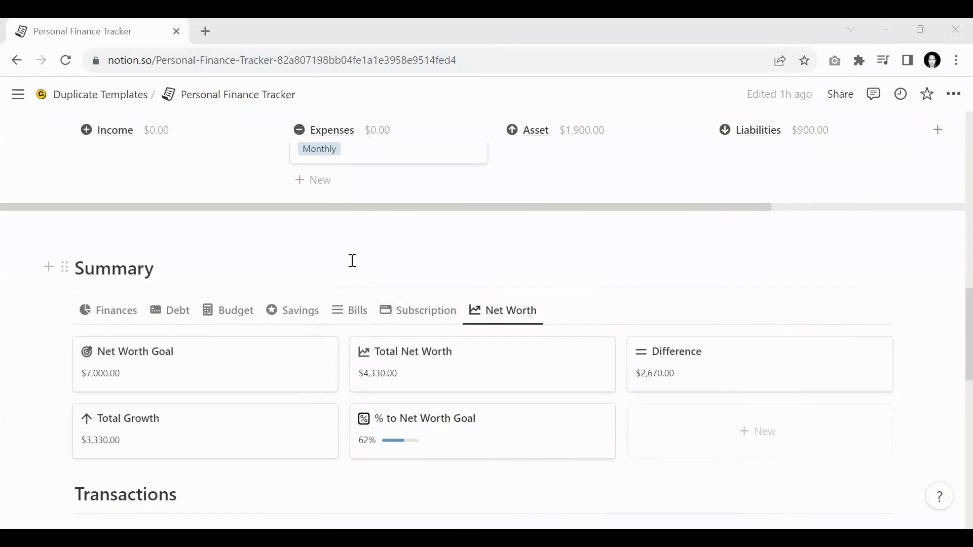
scroll(352, 261, up, 10)
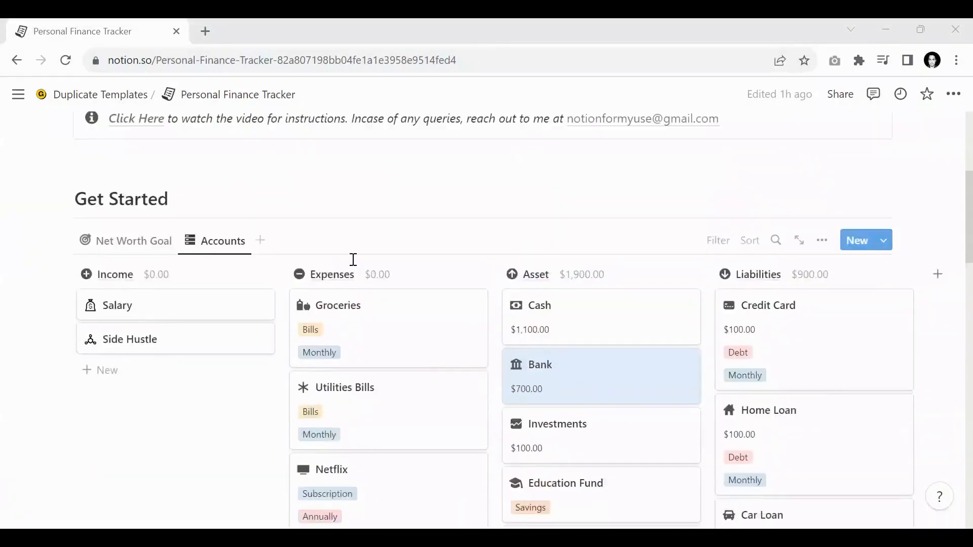
scroll(353, 260, down, 2)
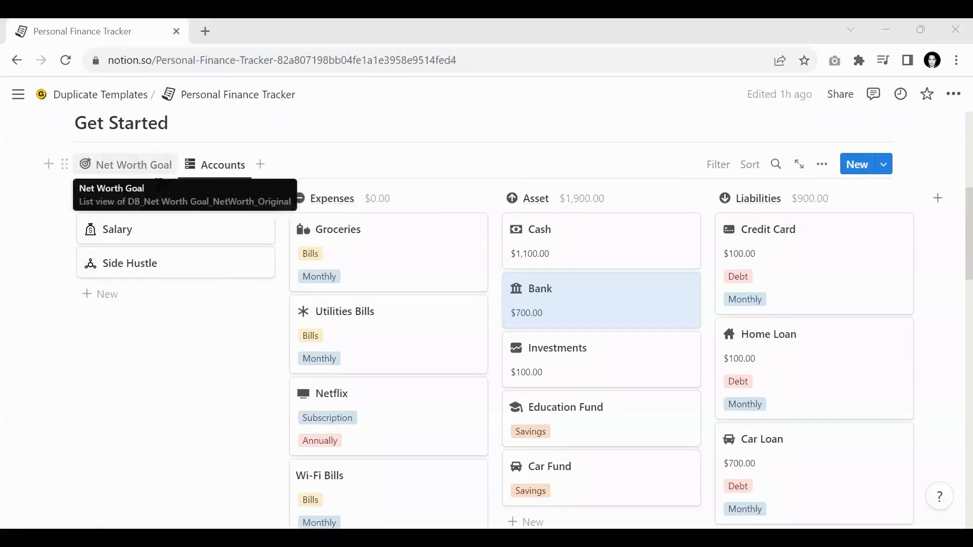
scroll(175, 230, up, 1)
scroll(175, 231, up, 2)
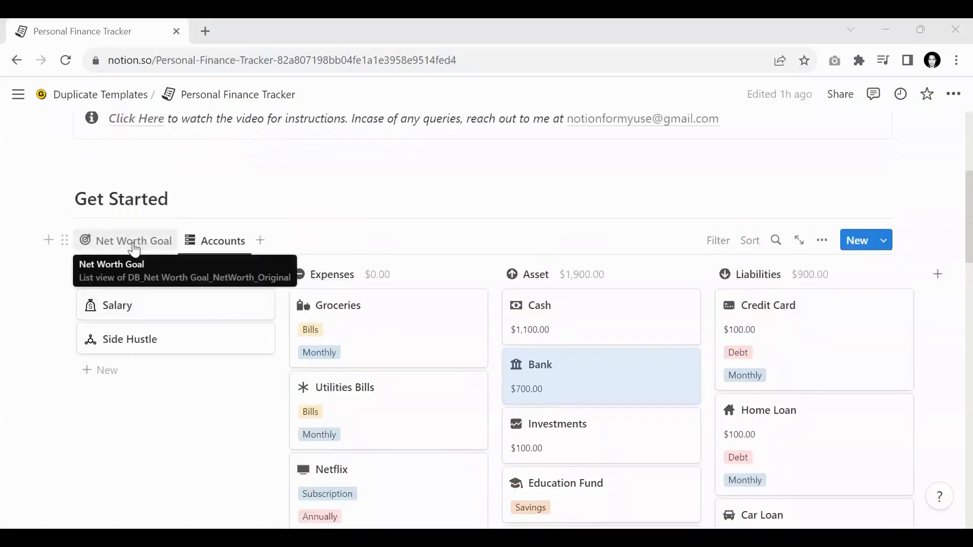
click(134, 248)
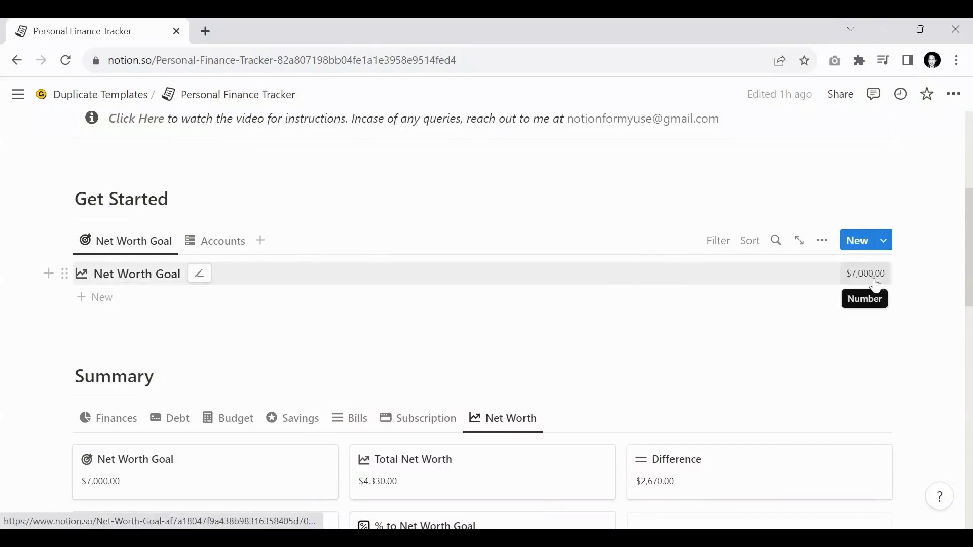
click(854, 278)
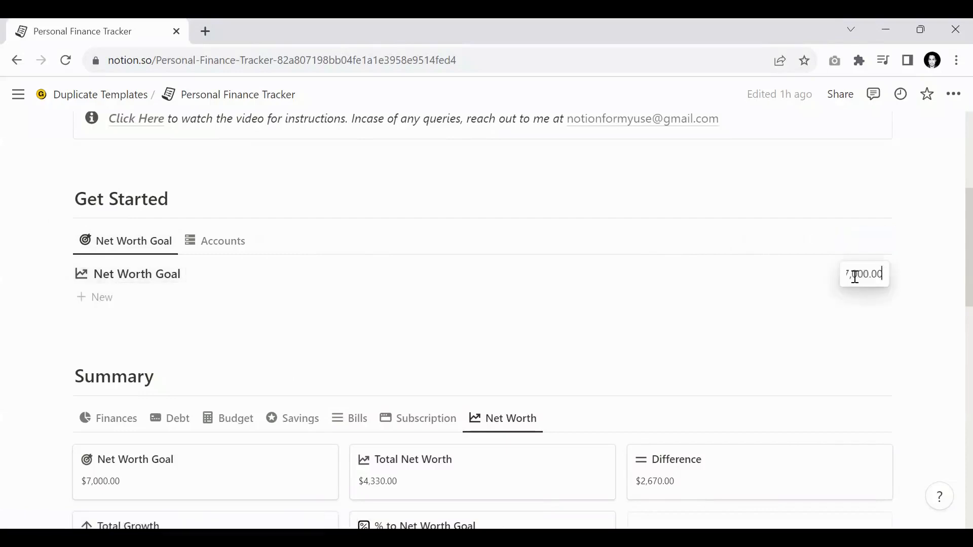
key(Home)
key(ctrl+a)
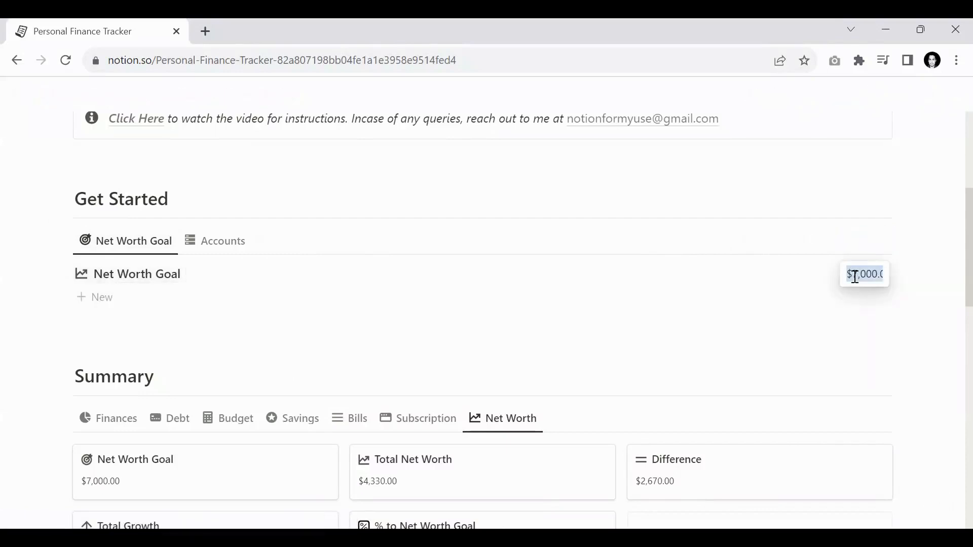
text(10,0)
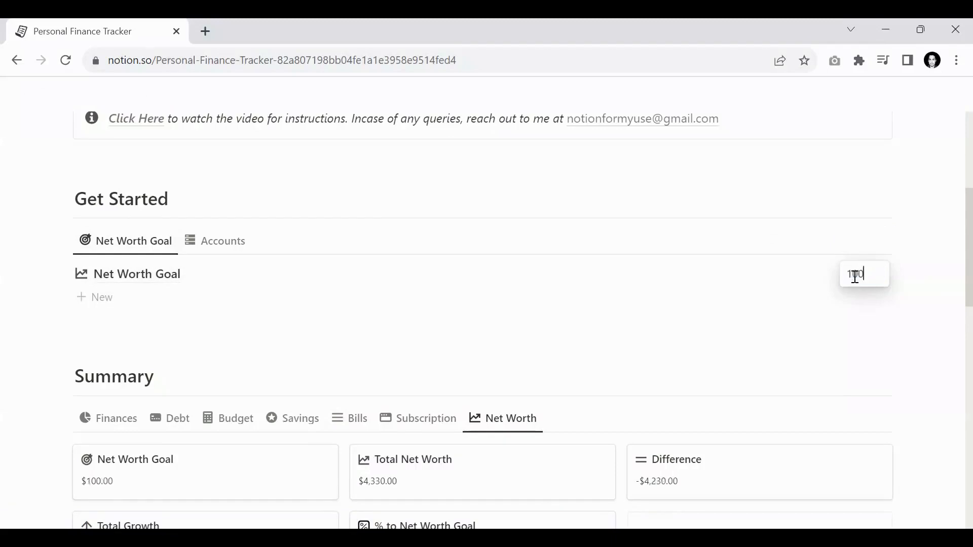
text(00.0)
key(BackSpace)
key(Return)
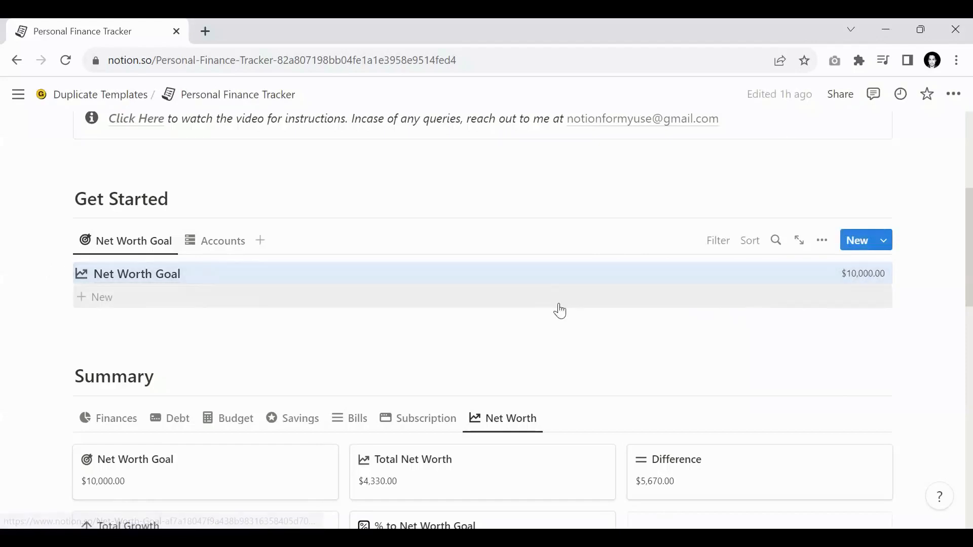
Compare the Net Worth summary with the asset and liability totals in Finances and the starting balances in Accounts
scroll(558, 311, down, 5)
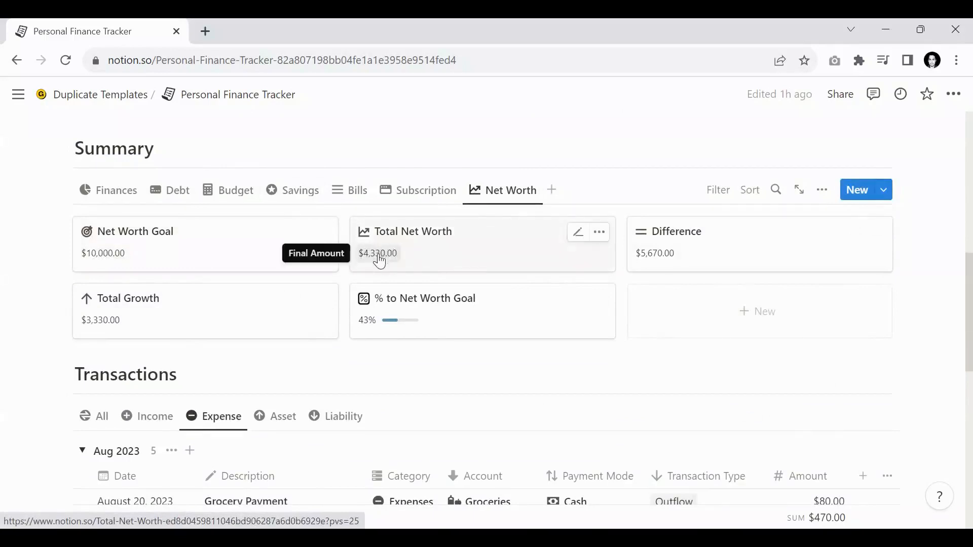
click(109, 202)
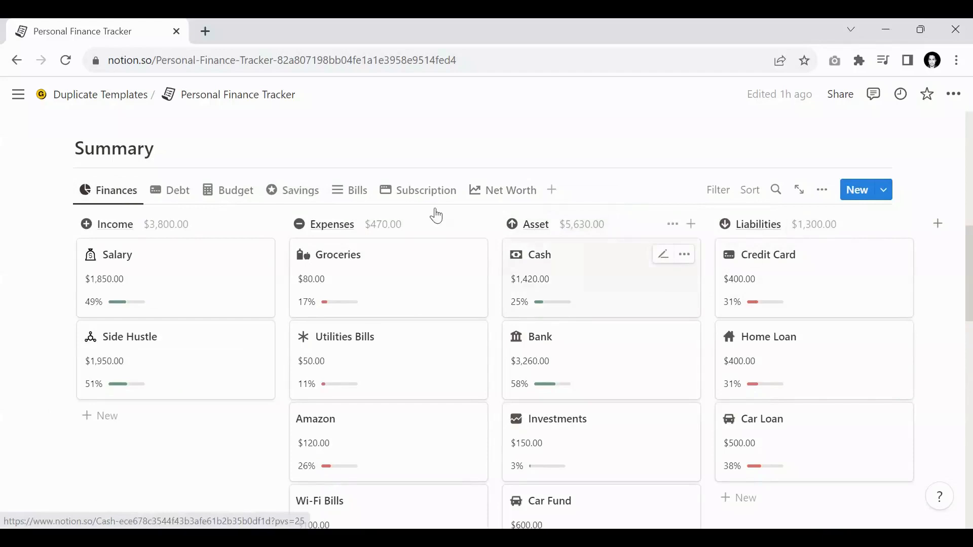
click(496, 204)
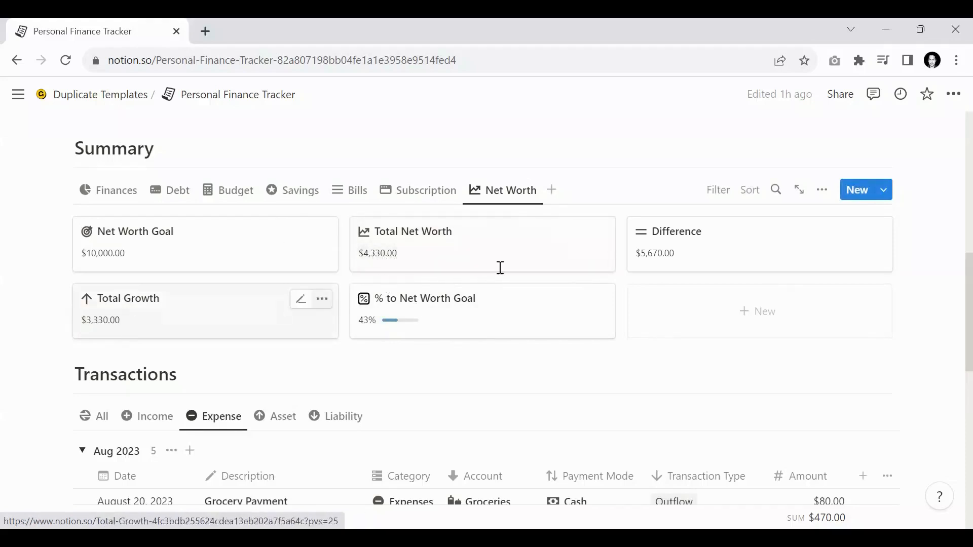
scroll(500, 267, up, 5)
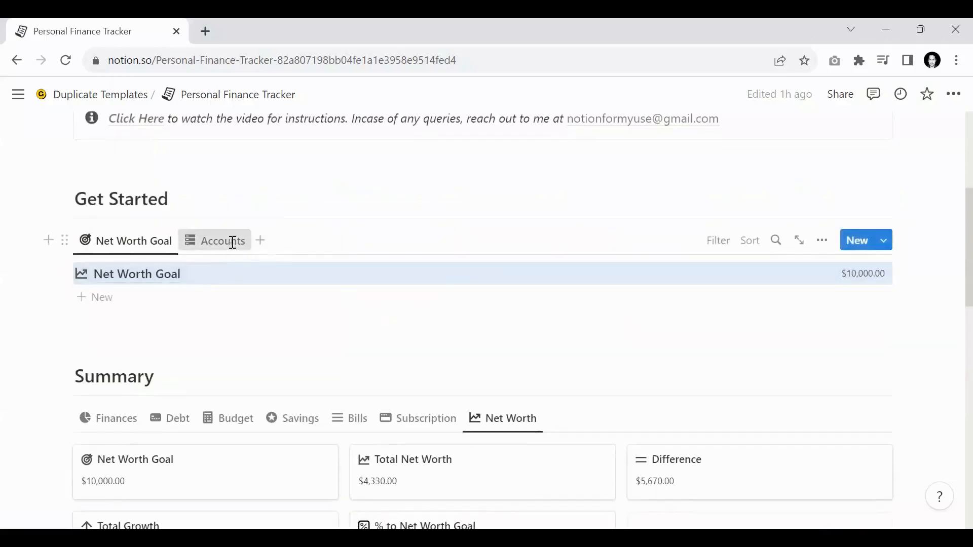
click(232, 241)
scroll(694, 266, up, 5)
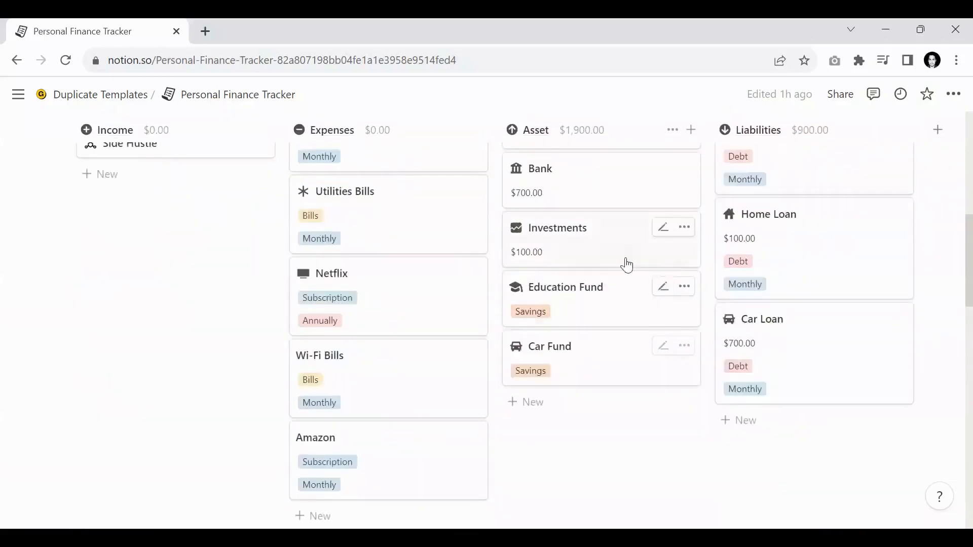
scroll(571, 200, up, 1)
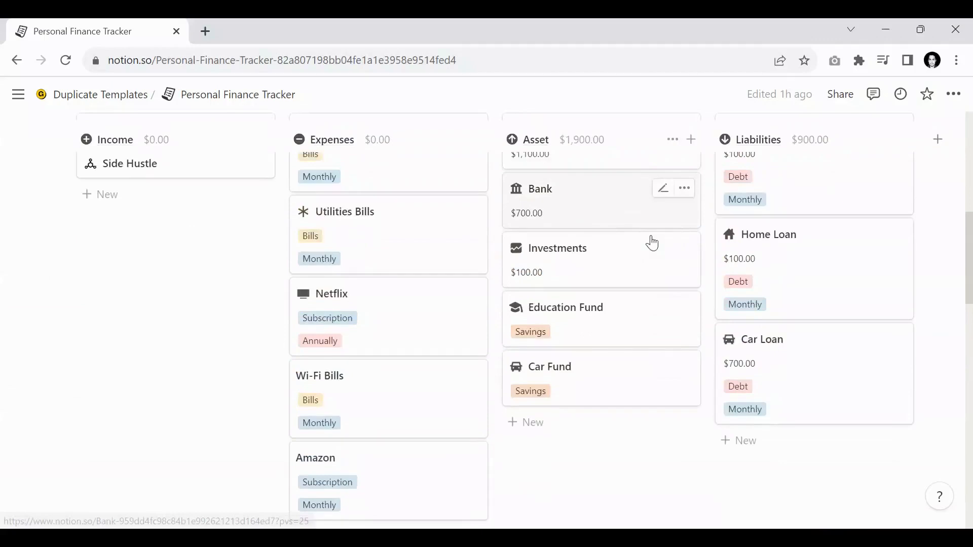
scroll(532, 231, up, 2)
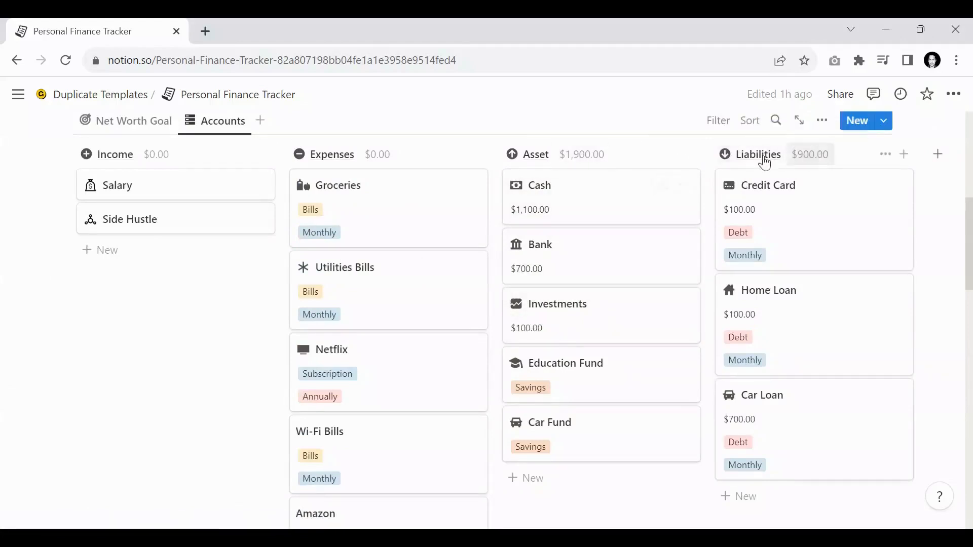
scroll(588, 202, down, 1)
scroll(560, 200, down, 7)
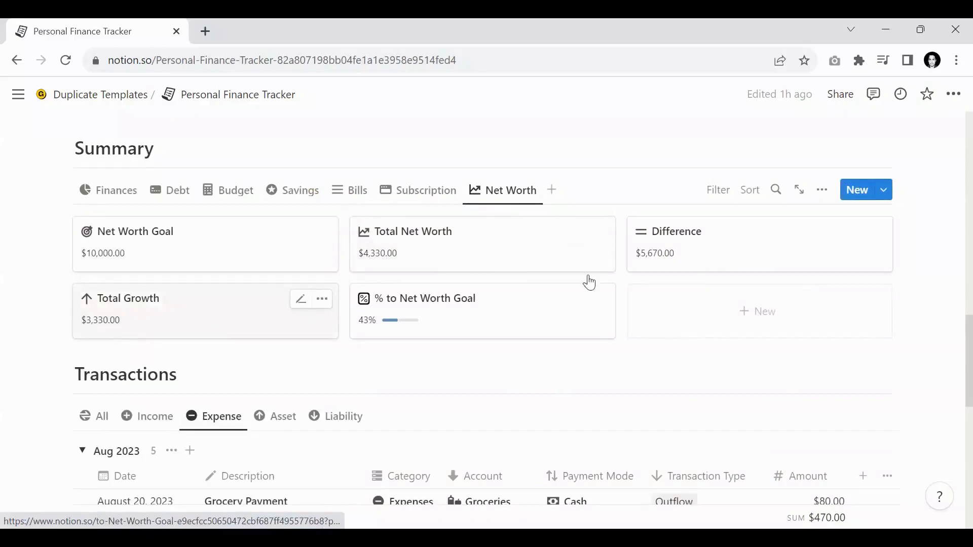
Set the Bank asset account's starting balance to $800
scroll(589, 283, up, 10)
click(527, 270)
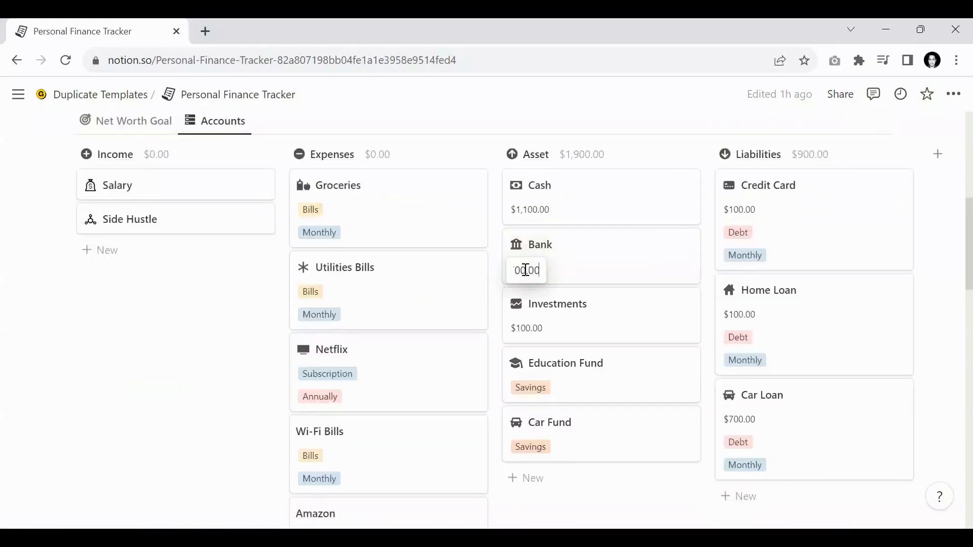
double_click(526, 270)
text(700.00)
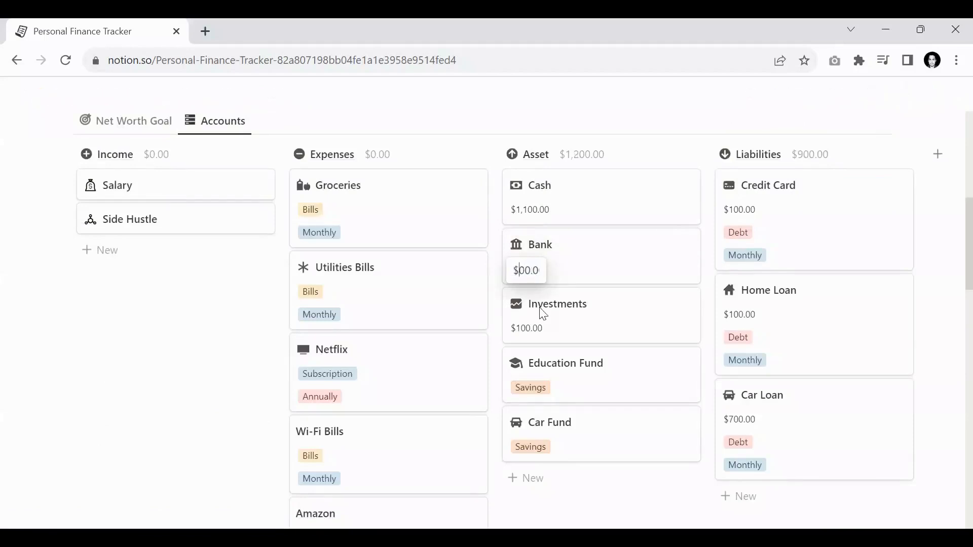
text(8)
key(Escape)
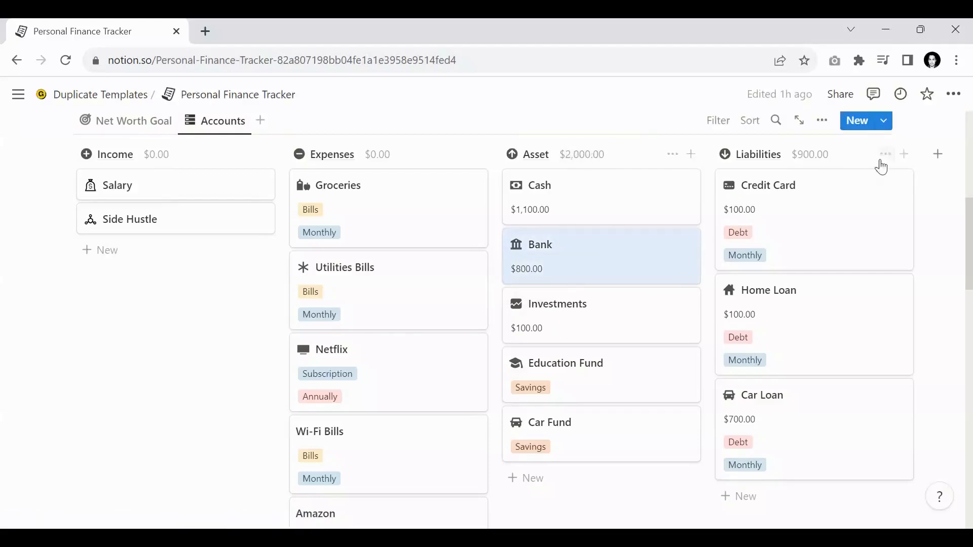
Check how the Bank balance change affects the Net Worth summary and review the starting balances of the asset and liability accounts
scroll(427, 198, down, 10)
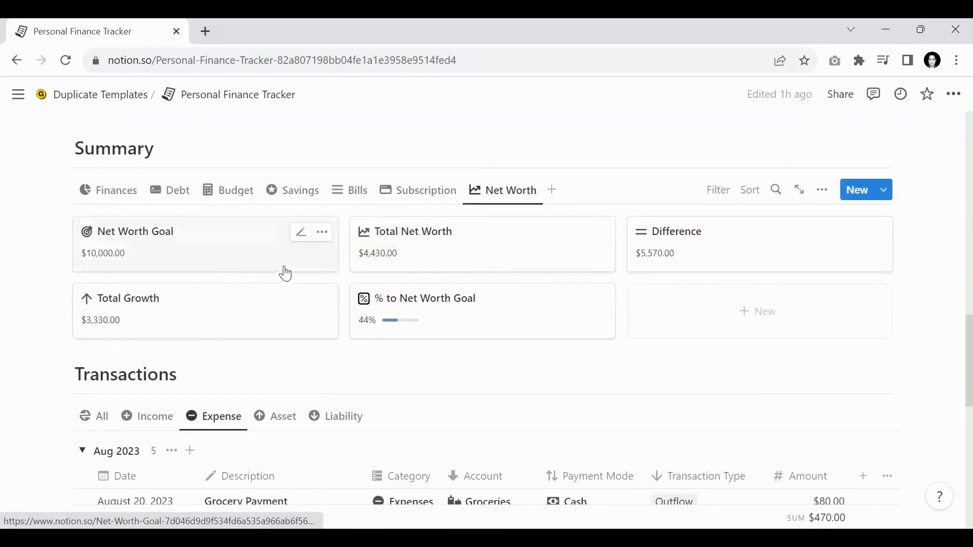
scroll(443, 267, up, 1)
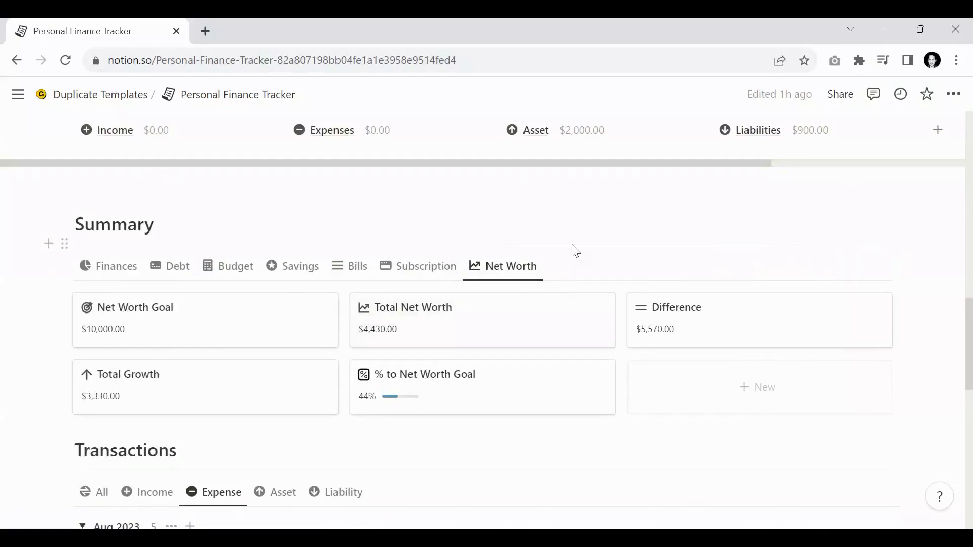
scroll(573, 254, up, 8)
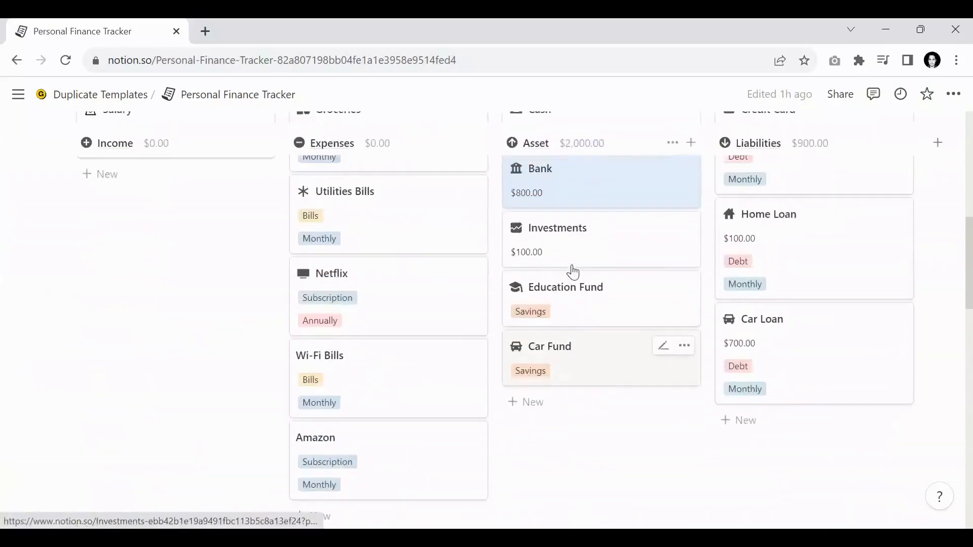
scroll(573, 274, up, 1)
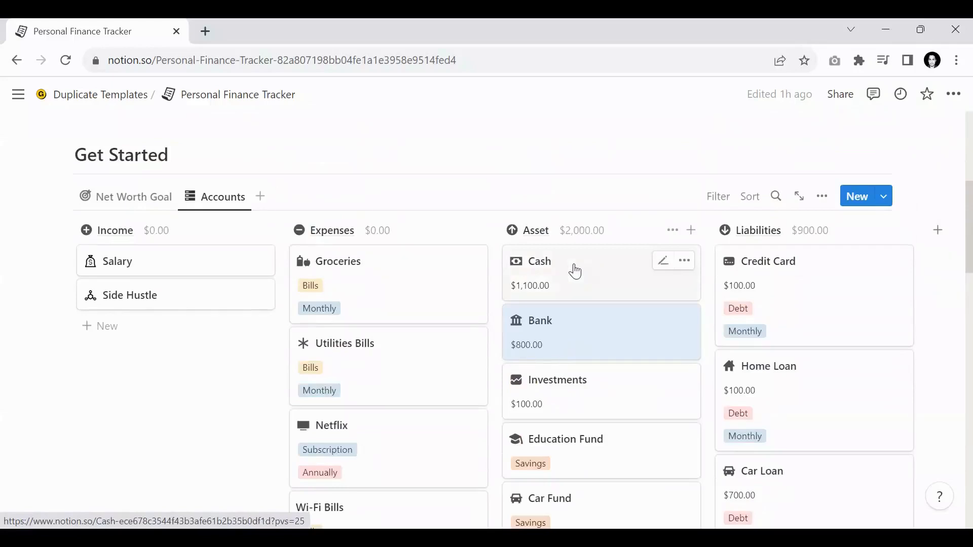
scroll(575, 269, down, 1)
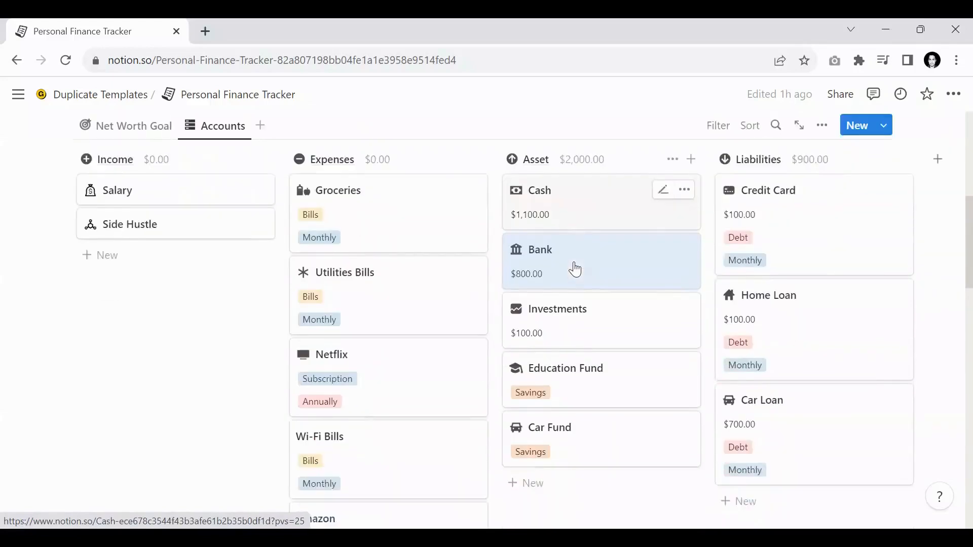
scroll(576, 269, down, 2)
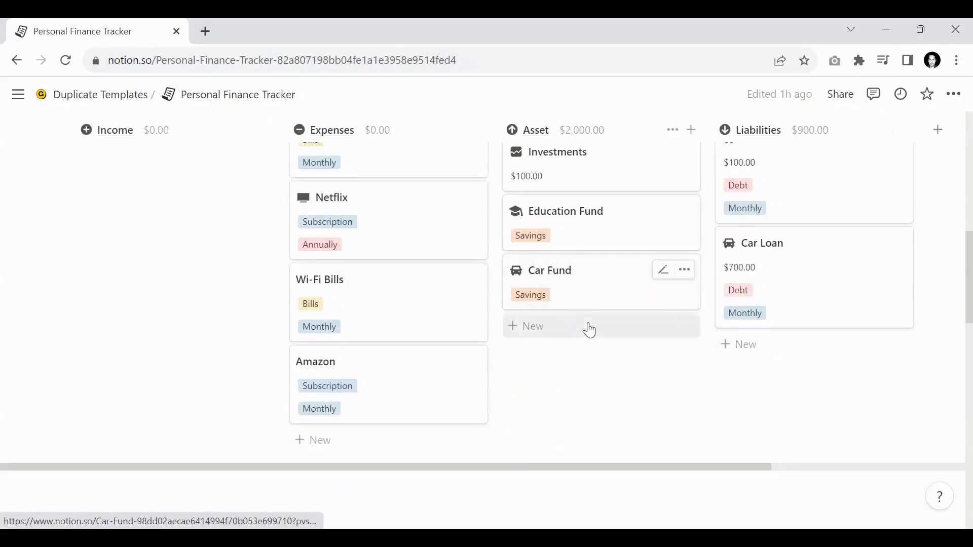
scroll(586, 328, down, 4)
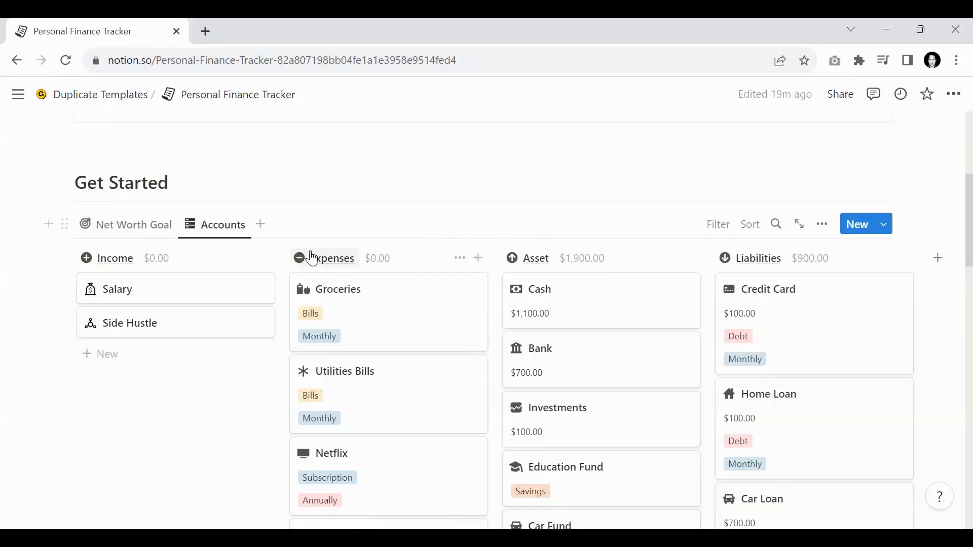
Rename the income account Salary to "Salary by Him" and Side Hustle to "Side Hustle by Her"
scroll(309, 254, down, 1)
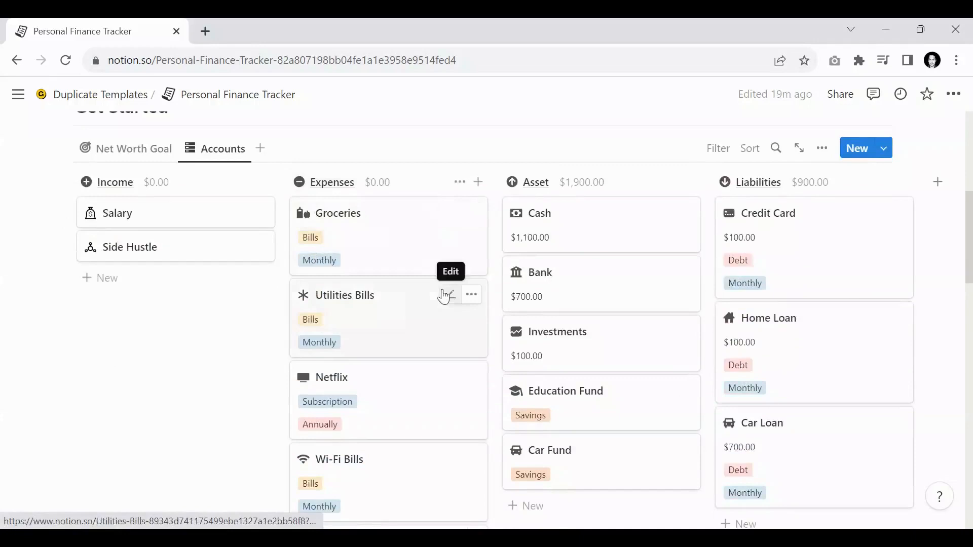
scroll(334, 263, up, 1)
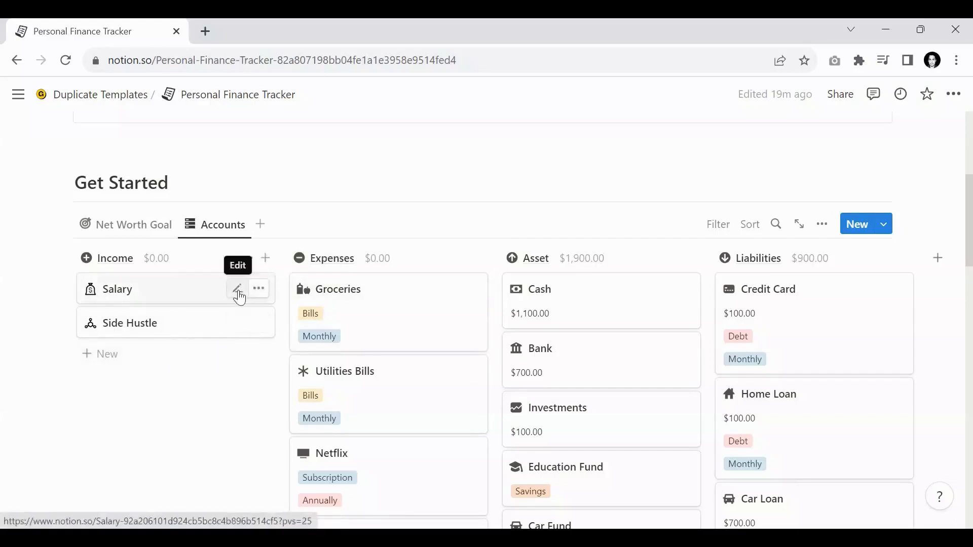
click(238, 292)
text(by H)
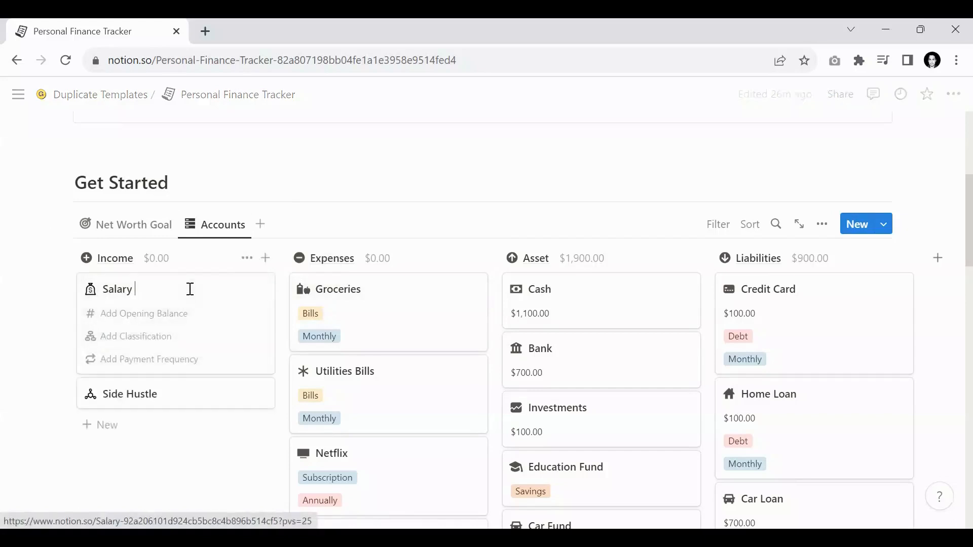
text(im)
key(Return)
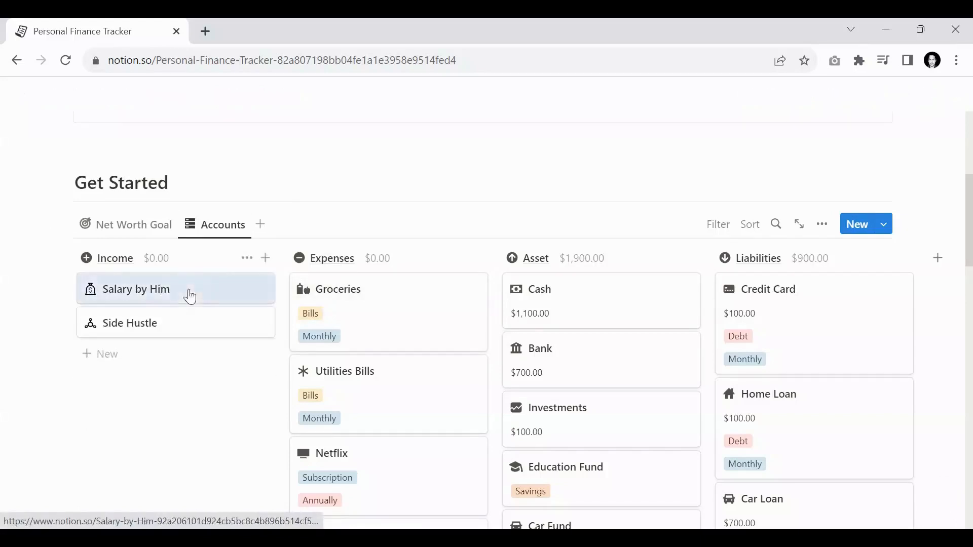
click(238, 323)
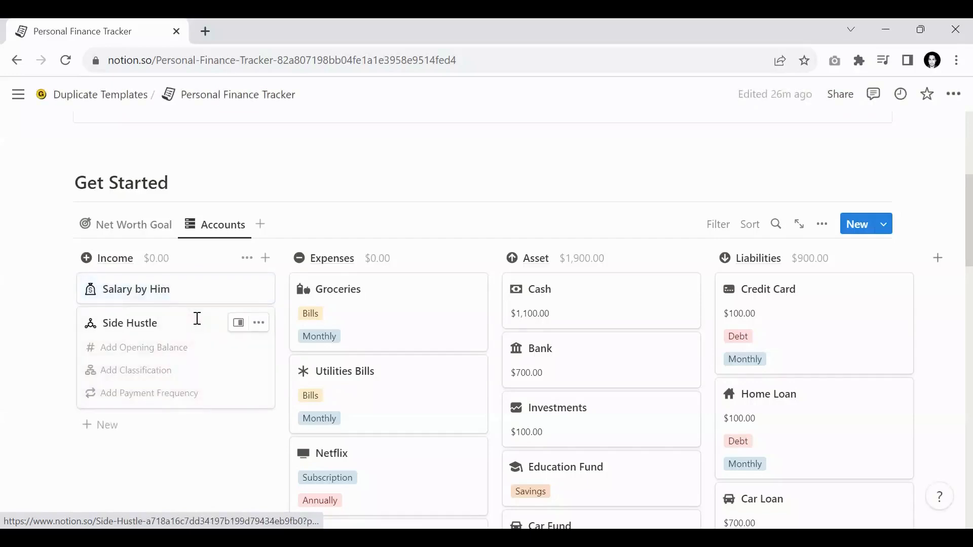
text(by Her)
key(Return)
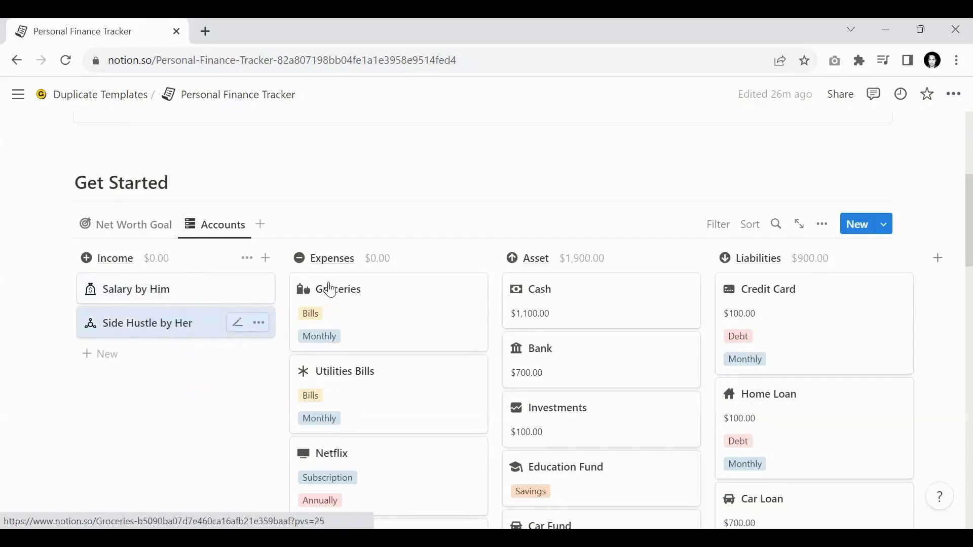
Review the income, expense, asset and liability accounts under Get Started alongside the Net Worth summary
scroll(369, 373, down, 4)
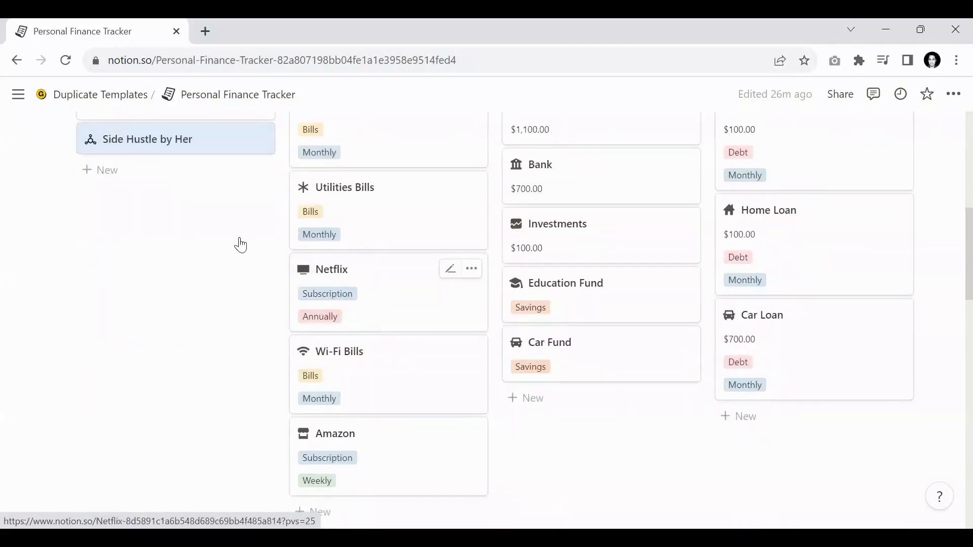
scroll(554, 218, up, 2)
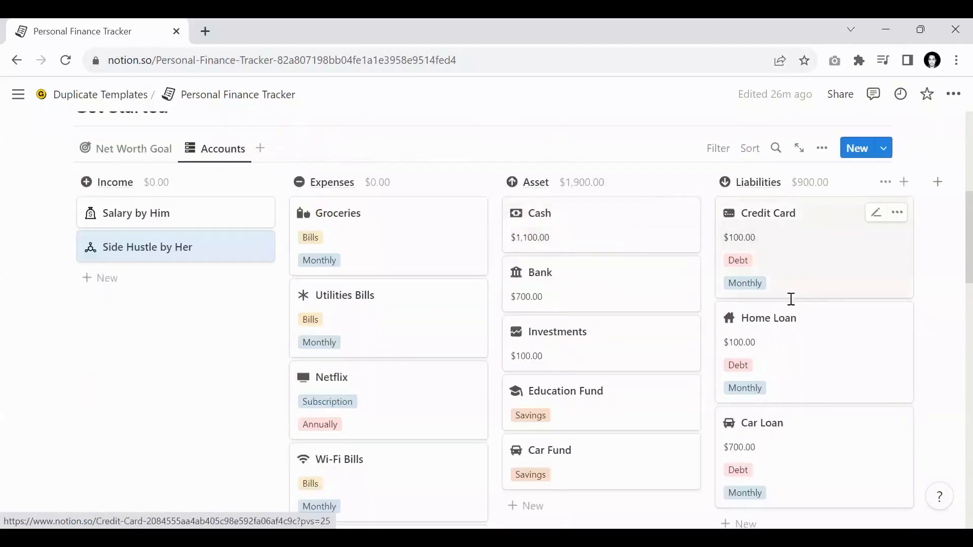
scroll(443, 324, down, 8)
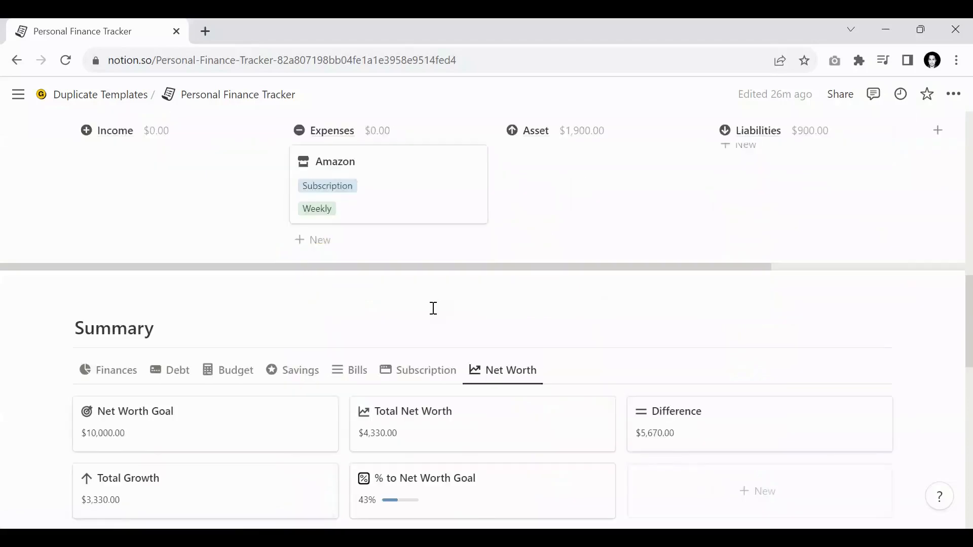
scroll(415, 299, up, 3)
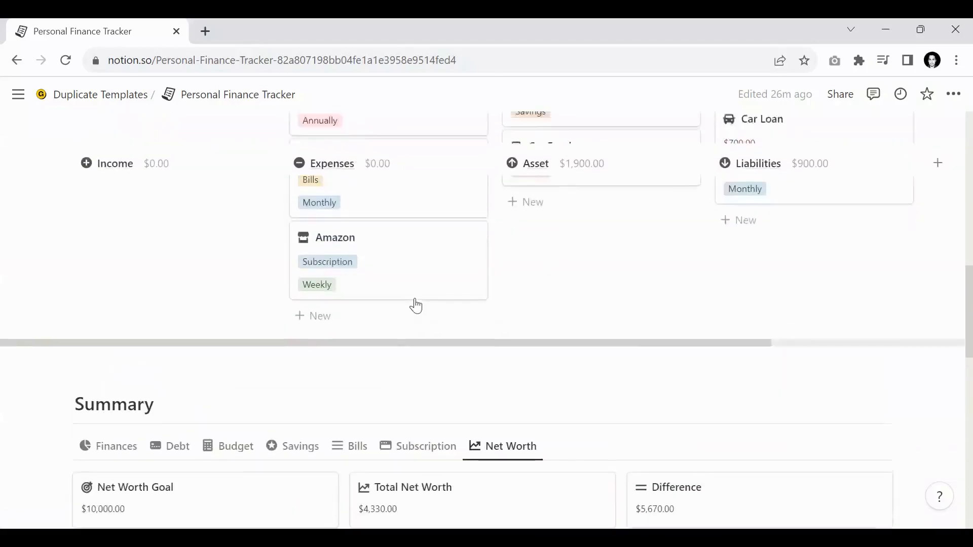
scroll(240, 264, up, 4)
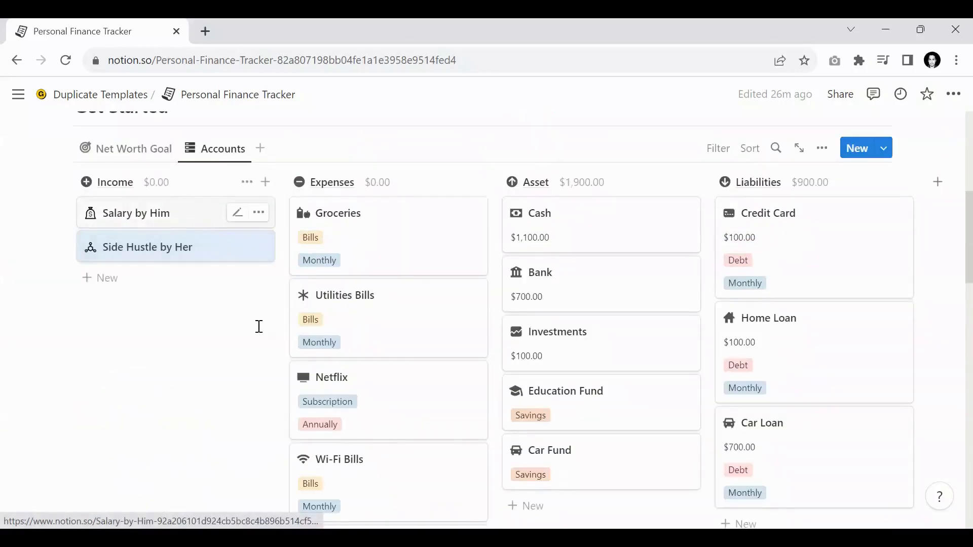
scroll(259, 327, down, 4)
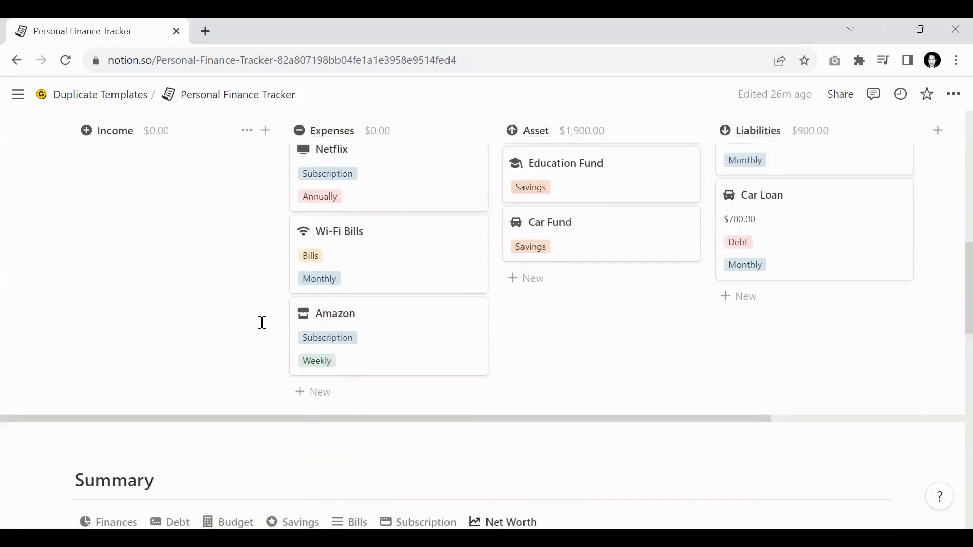
scroll(262, 324, down, 4)
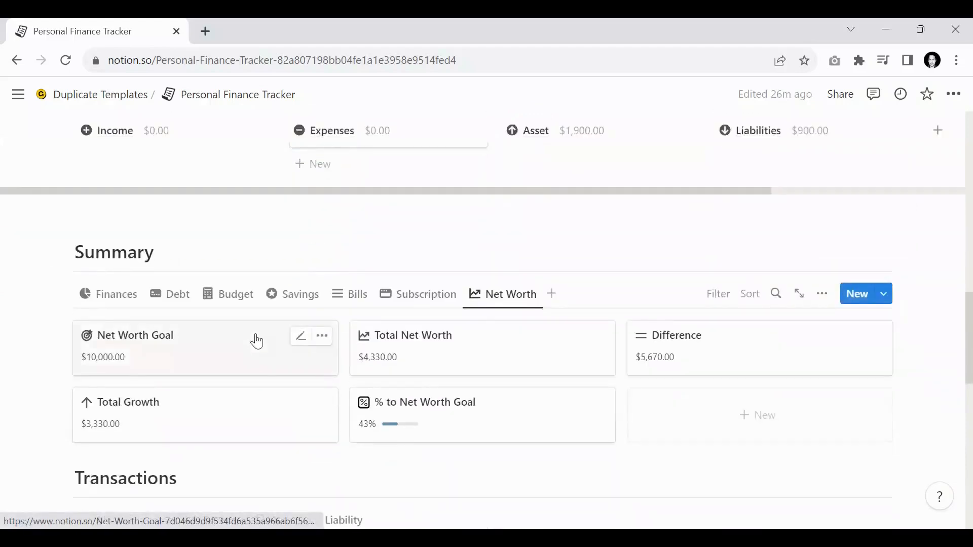
scroll(257, 341, up, 4)
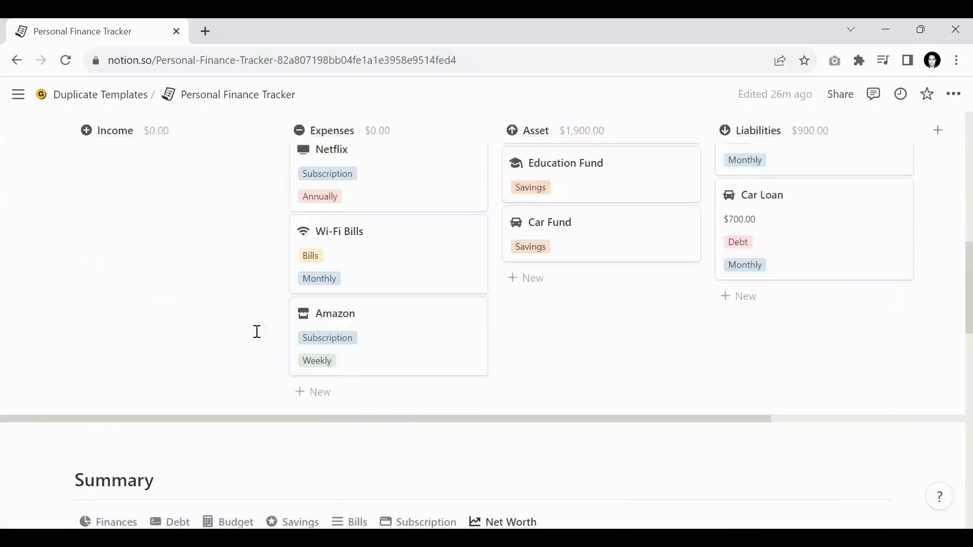
scroll(238, 319, up, 3)
scroll(211, 307, up, 3)
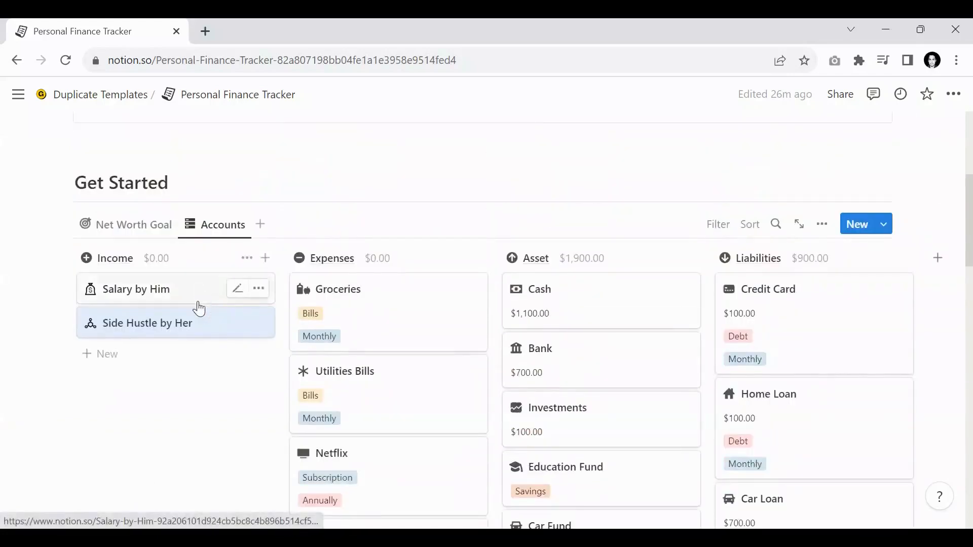
scroll(225, 314, down, 5)
scroll(226, 303, down, 4)
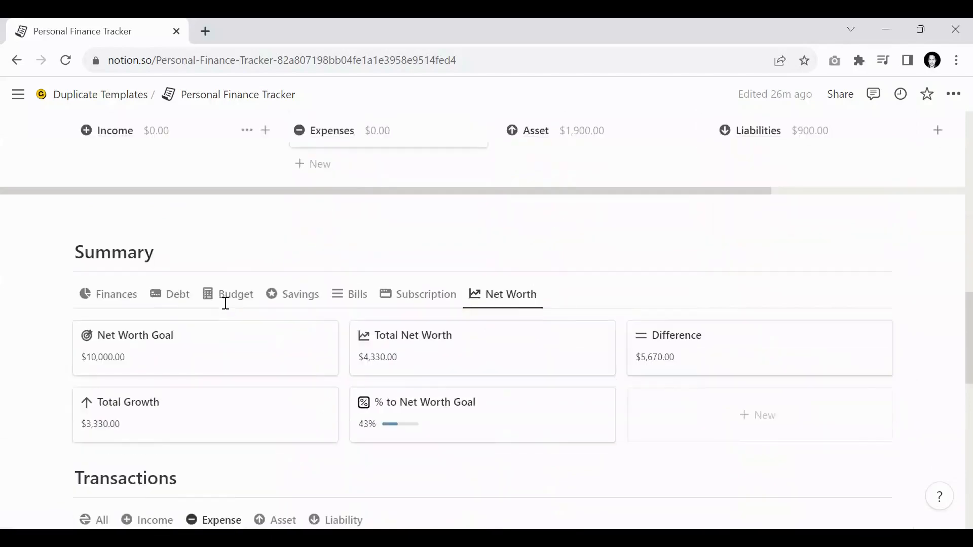
scroll(269, 265, up, 3)
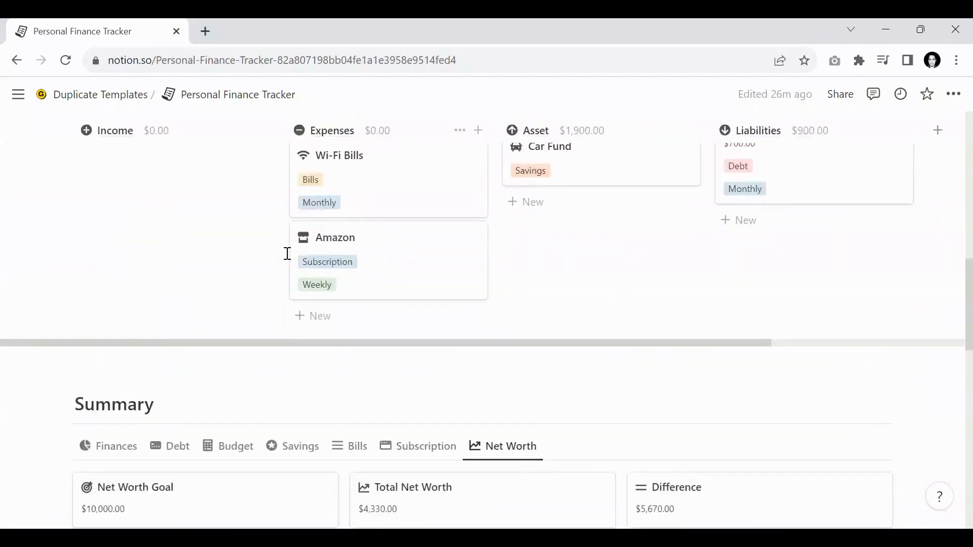
scroll(282, 258, up, 7)
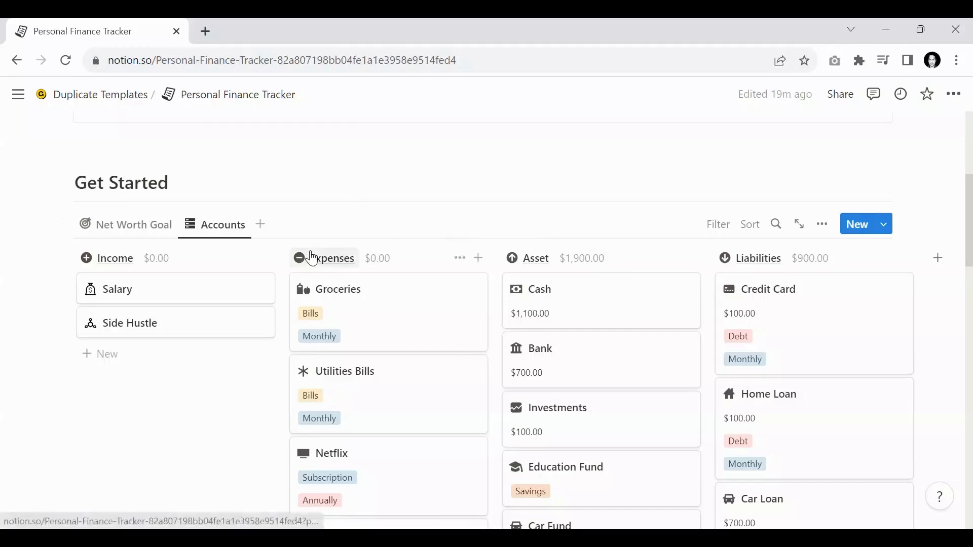
Rename the two accounts in the Income group of Accounts as "Salary by Him" and "Side Hustle by Her"
scroll(311, 254, down, 2)
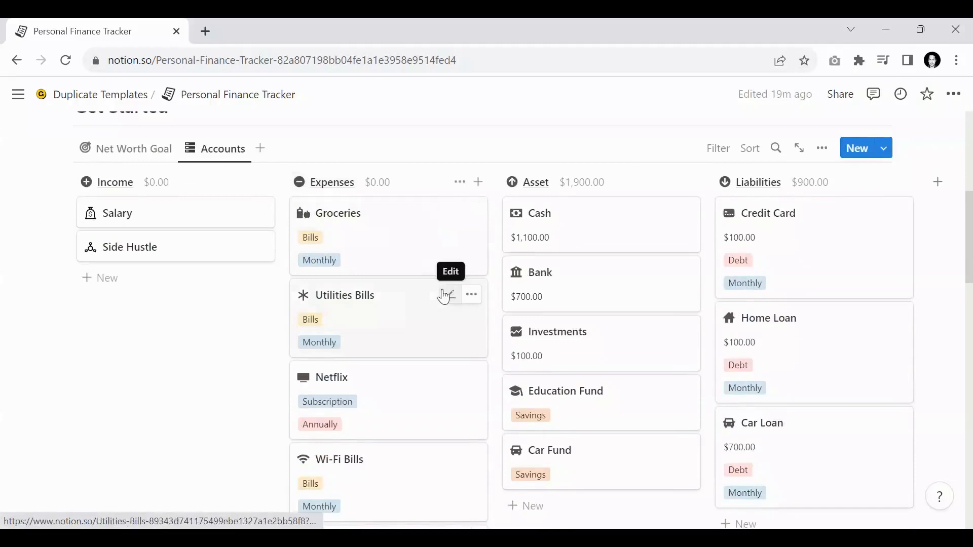
scroll(335, 263, up, 2)
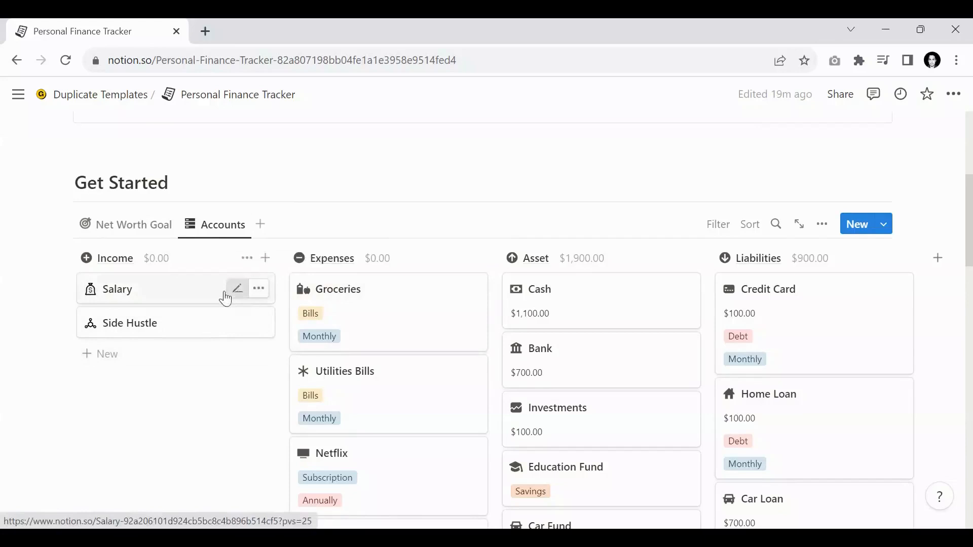
click(236, 289)
text(by )
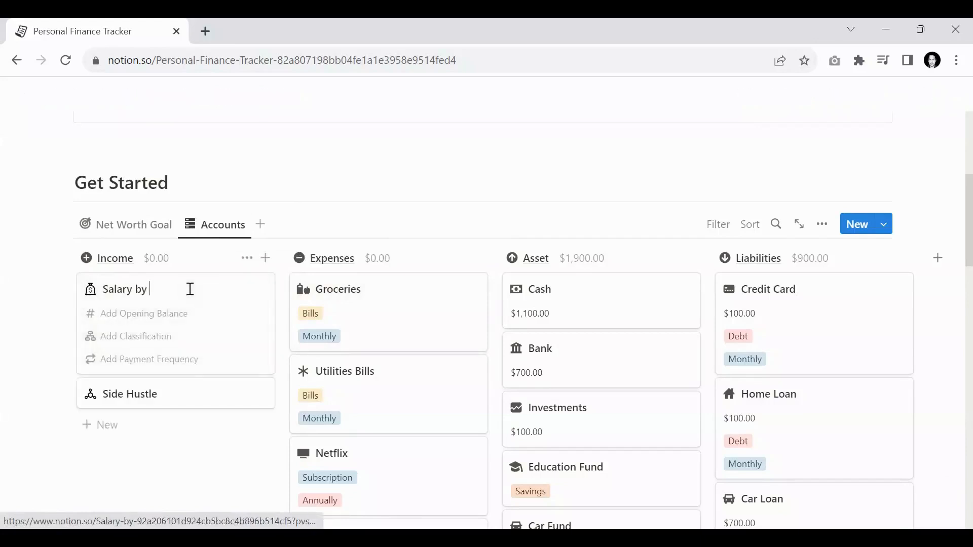
text(Him)
key(Escape)
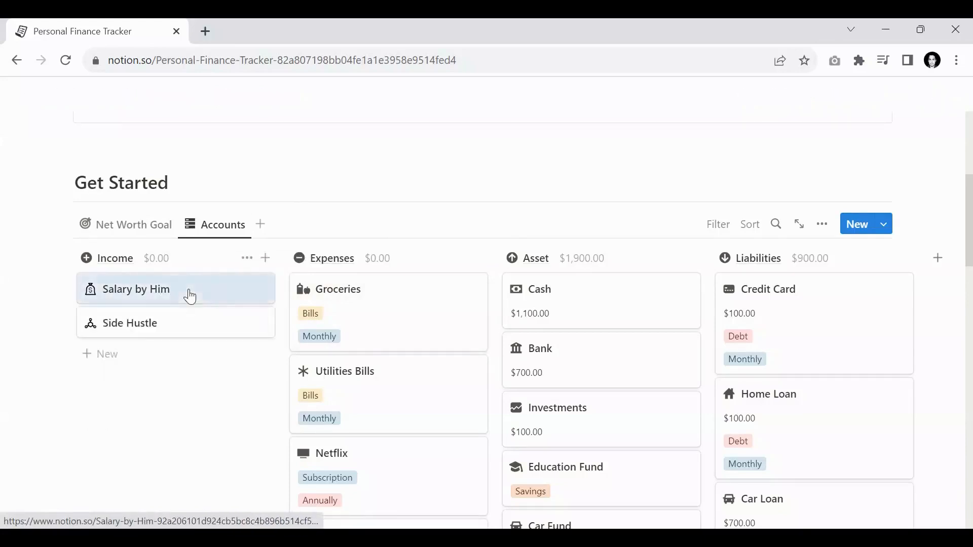
click(236, 325)
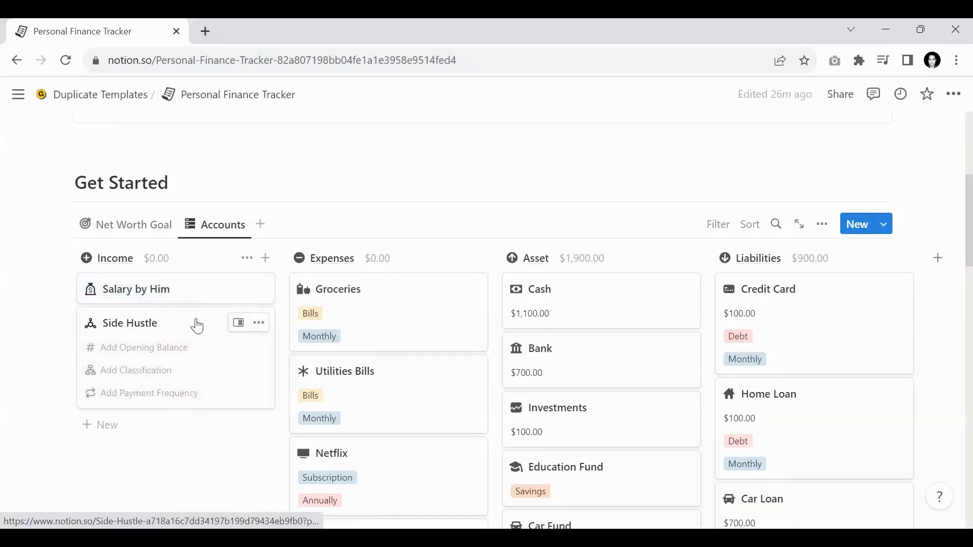
text(by Her)
key(Escape)
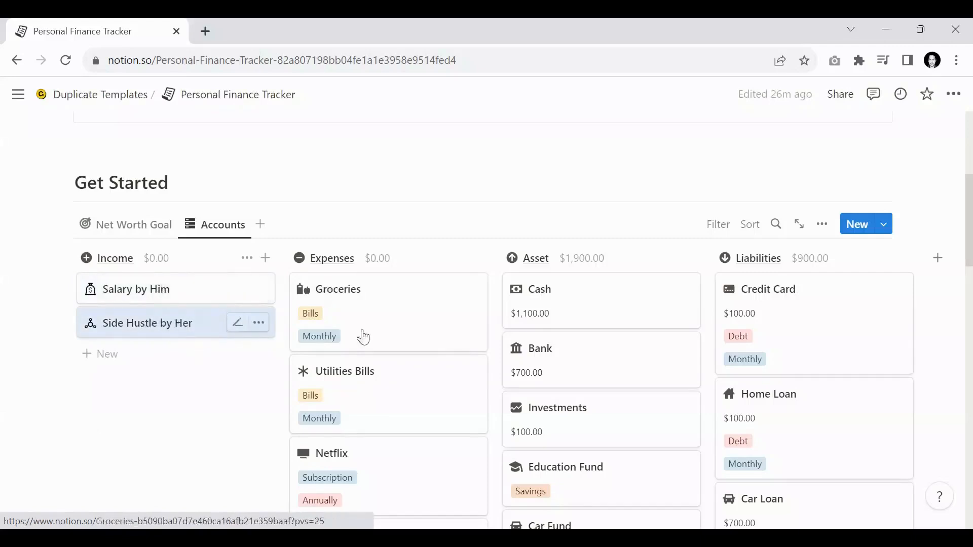
Look over all account groups with the renamed income accounts and compare them with the Net Worth figures in Summary
scroll(365, 370, down, 2)
scroll(369, 372, down, 2)
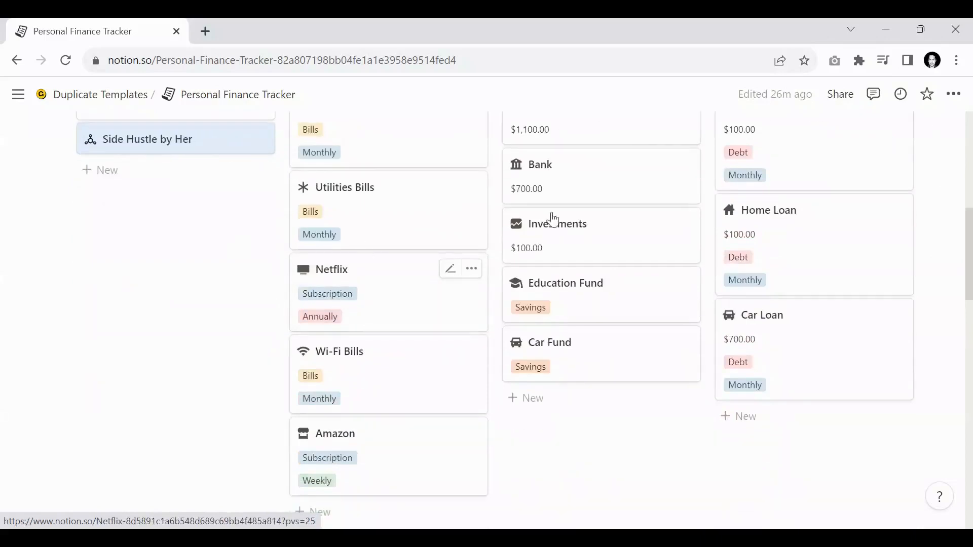
scroll(552, 217, up, 2)
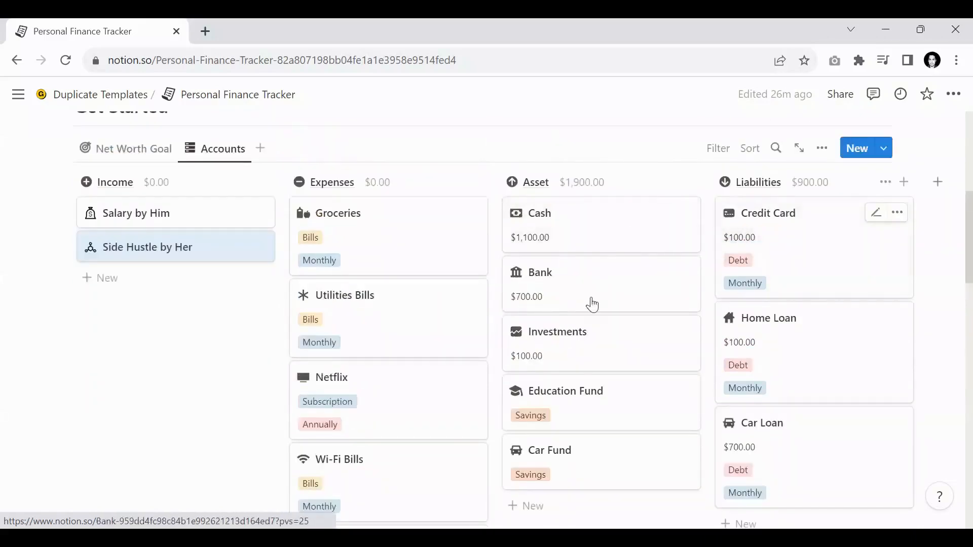
scroll(449, 334, down, 7)
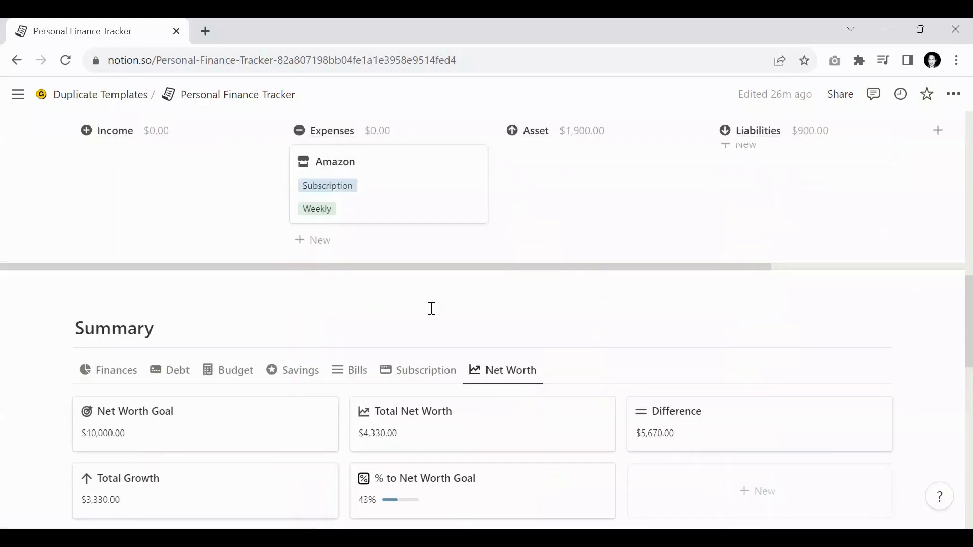
scroll(415, 299, up, 3)
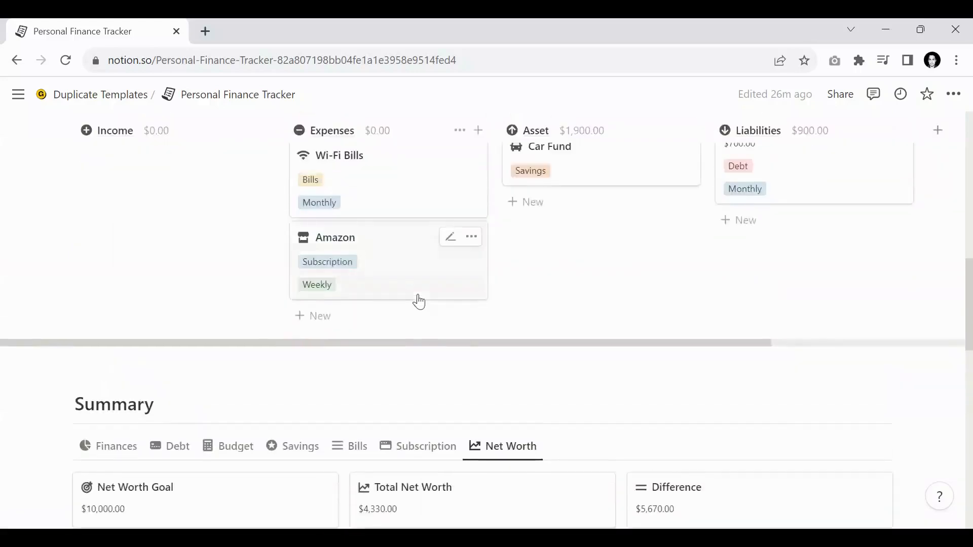
scroll(223, 249, up, 4)
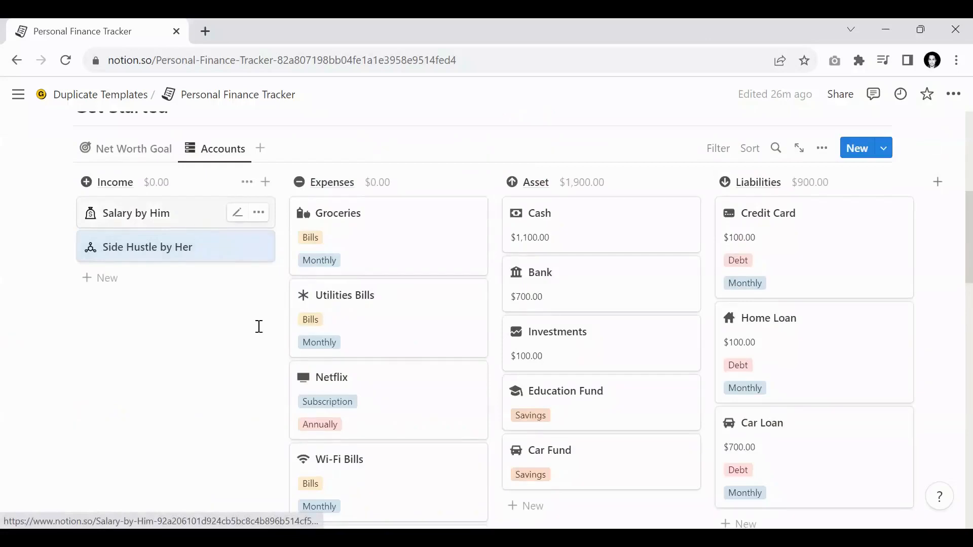
scroll(259, 326, down, 4)
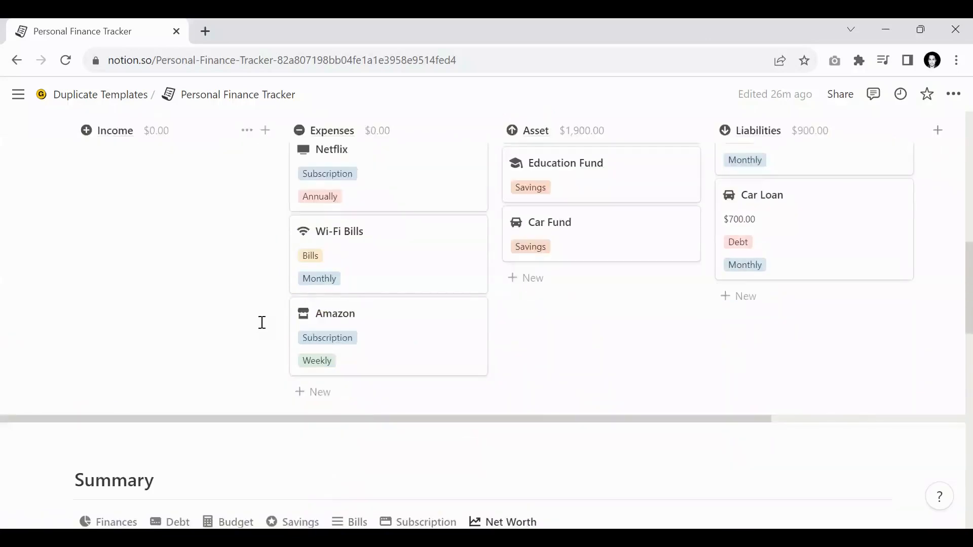
scroll(259, 329, down, 4)
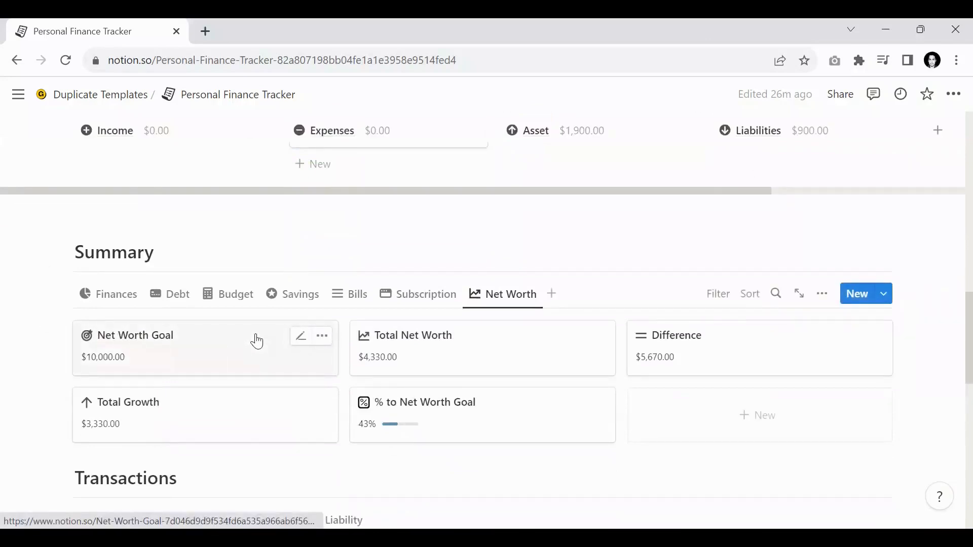
scroll(257, 339, up, 4)
scroll(257, 331, up, 6)
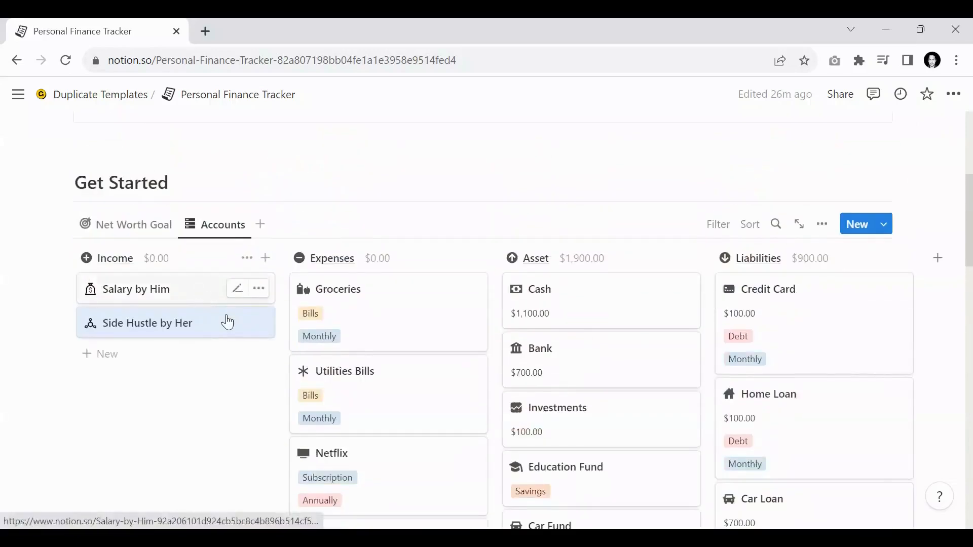
scroll(227, 322, down, 10)
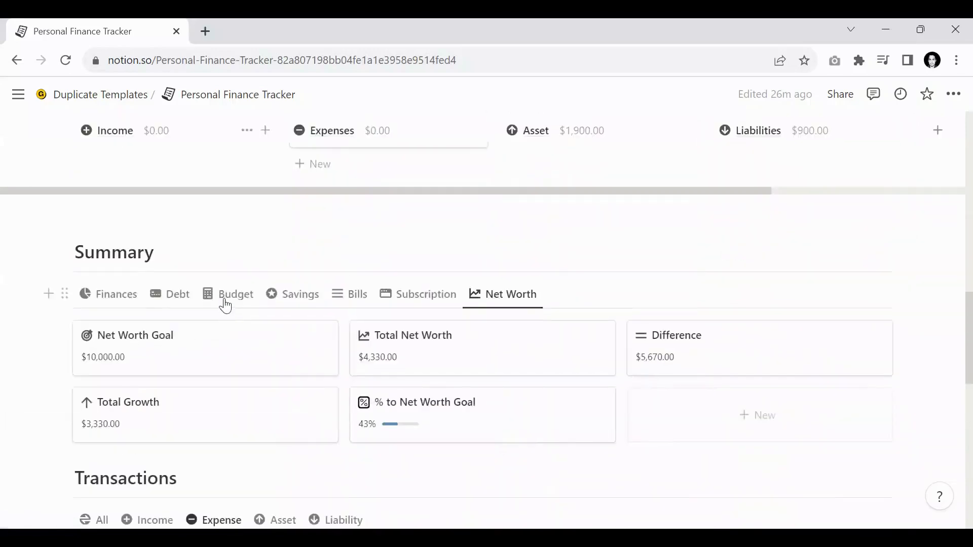
scroll(283, 257, up, 3)
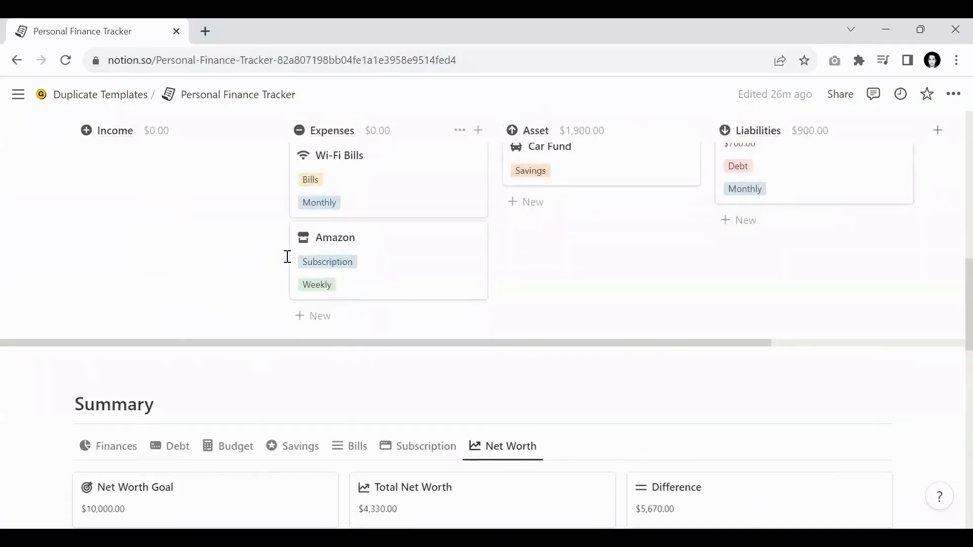
scroll(286, 257, up, 6)
scroll(278, 260, up, 2)
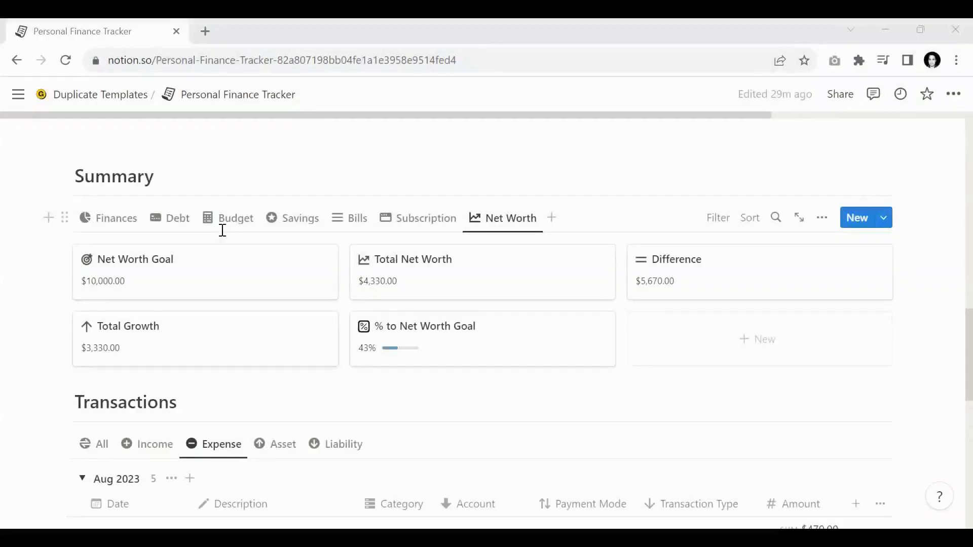
Show the Finances summary and look over the Expense and Income transactions
click(129, 224)
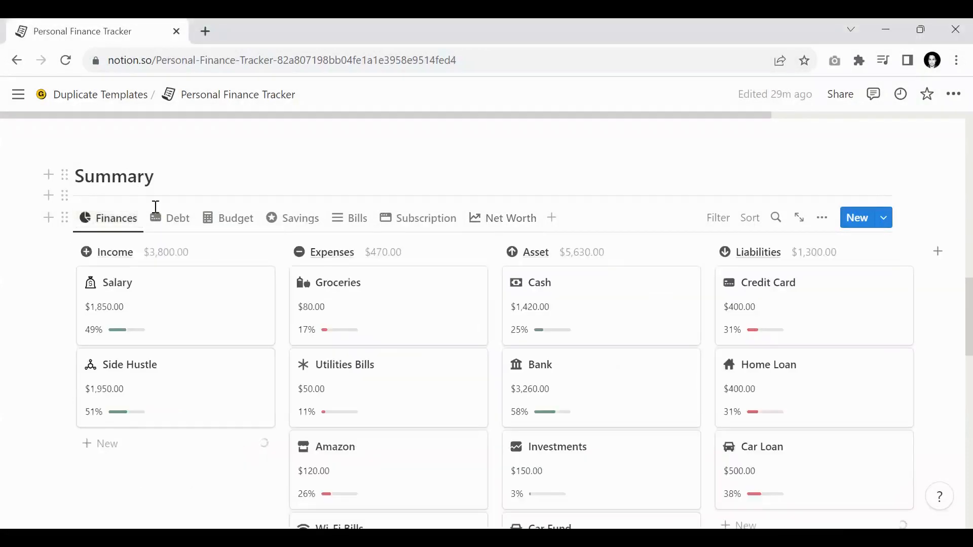
scroll(198, 253, down, 2)
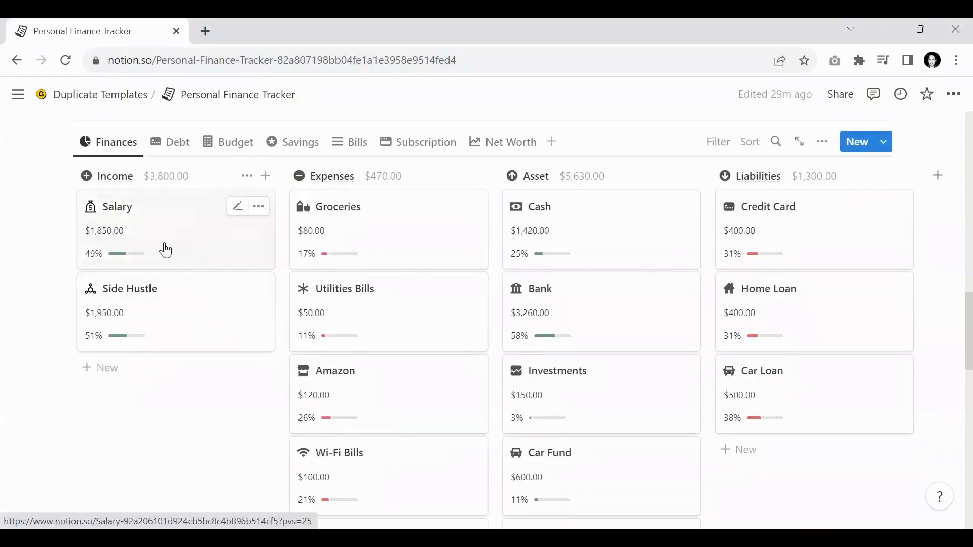
scroll(215, 299, down, 10)
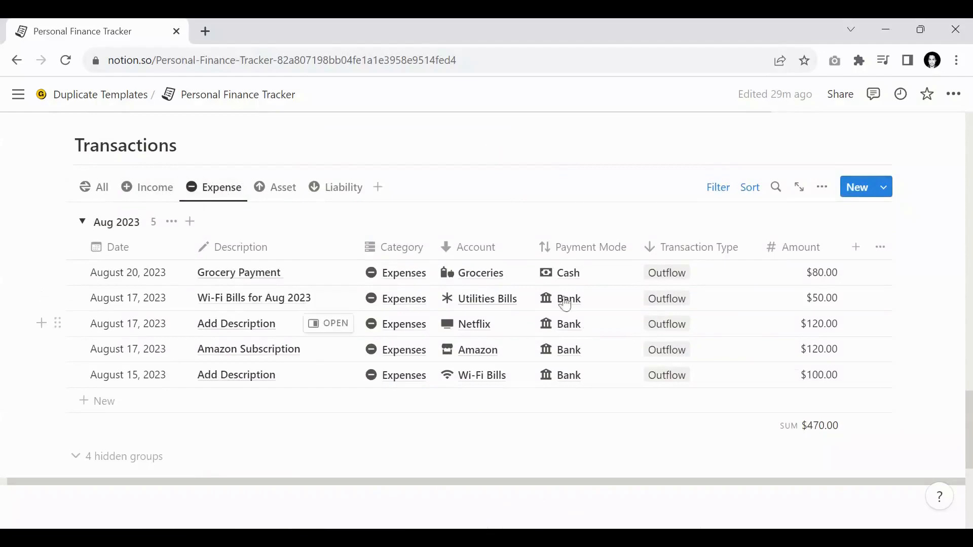
scroll(280, 350, up, 5)
scroll(280, 350, down, 4)
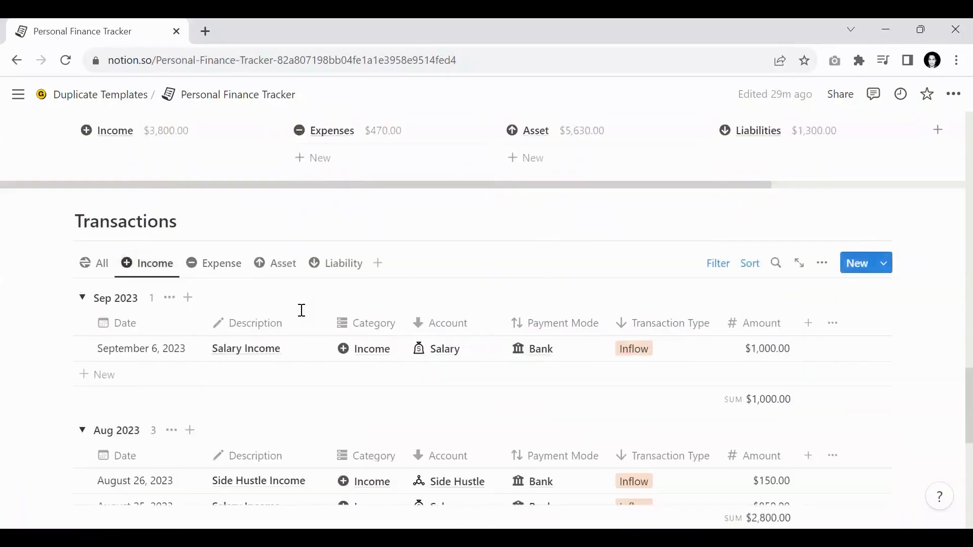
Add a filter on the Account property to the Income transactions, without choosing an account
click(461, 324)
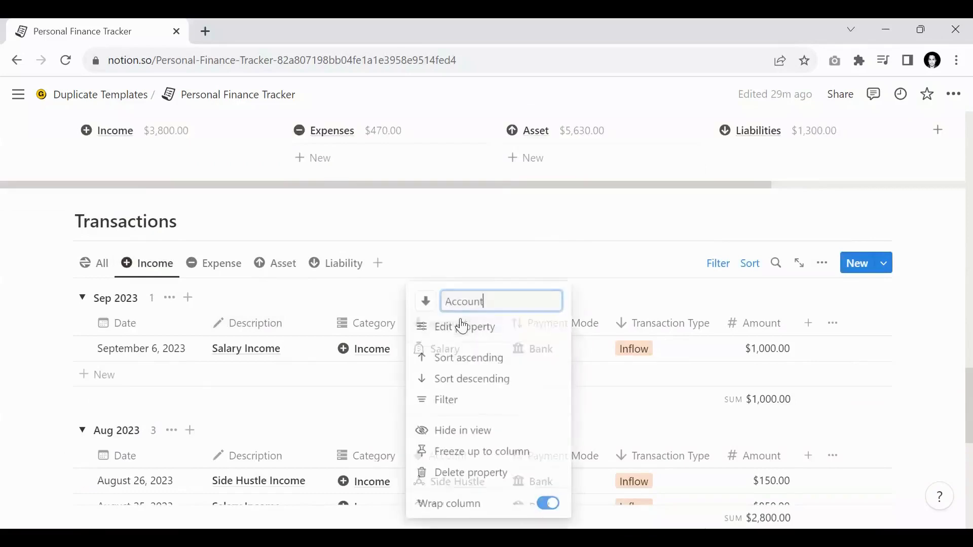
click(460, 403)
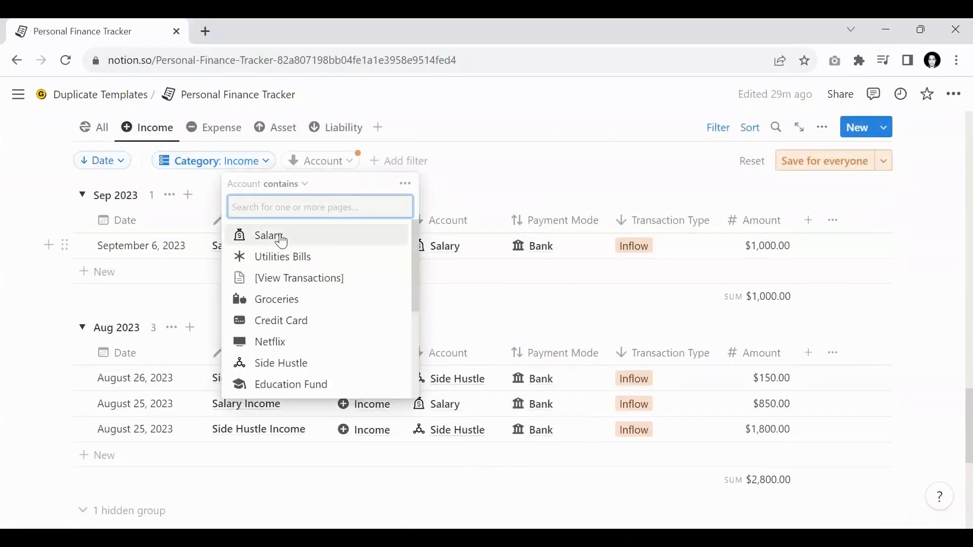
click(515, 194)
Open the Salary account from the Finances summary and look over its Transactions History
scroll(404, 242, up, 1)
scroll(403, 242, up, 10)
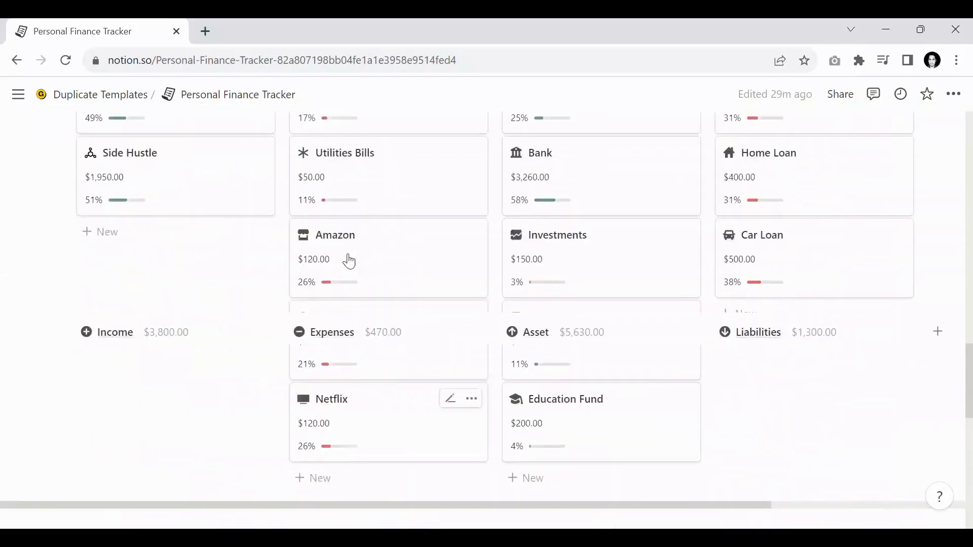
scroll(172, 251, up, 3)
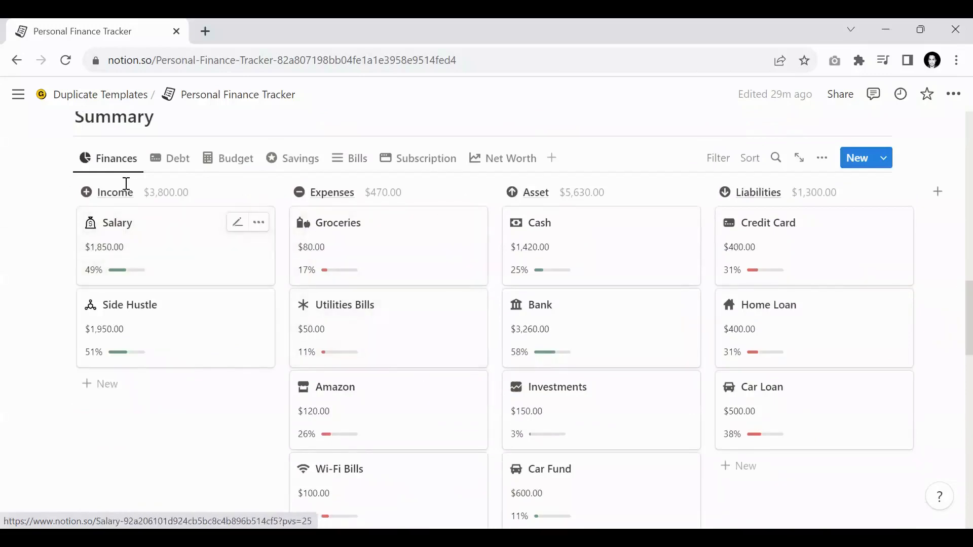
click(205, 248)
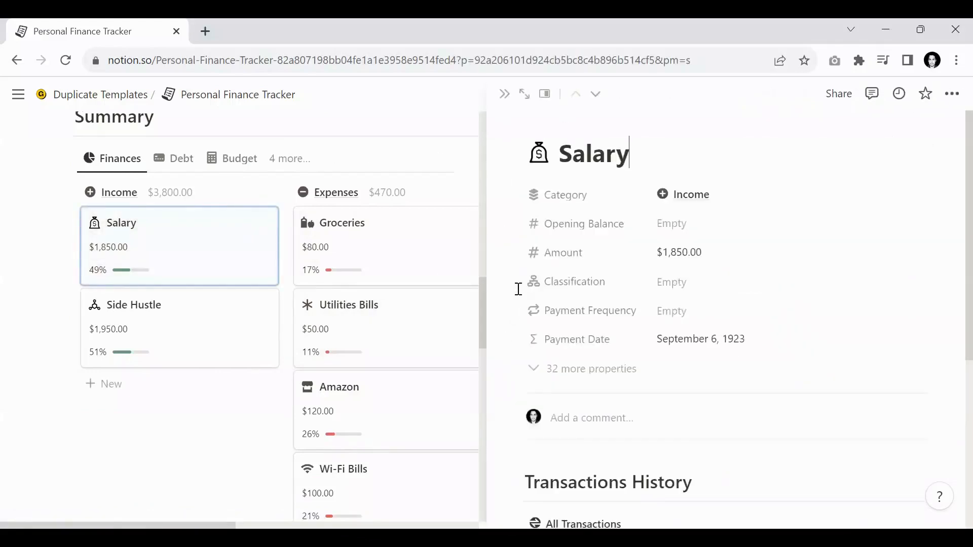
scroll(684, 306, down, 3)
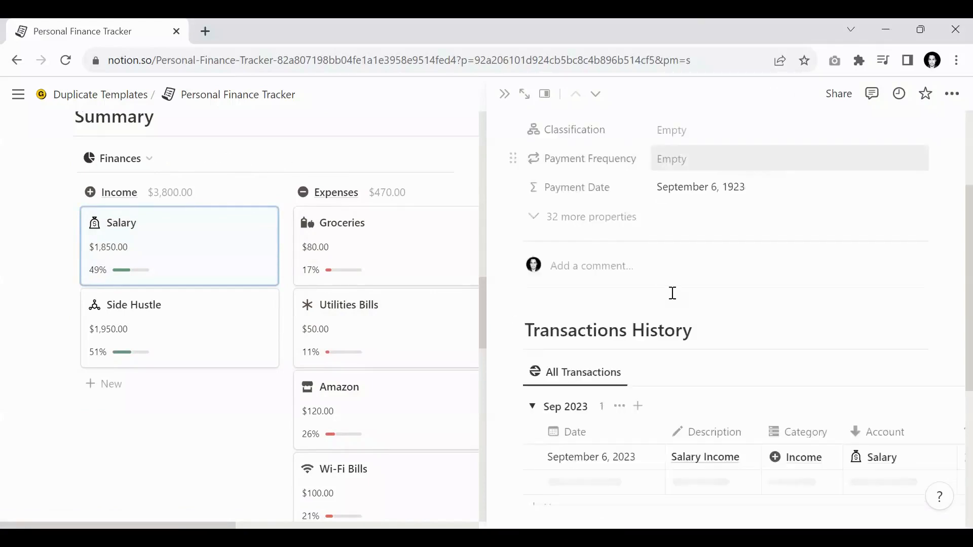
scroll(615, 281, down, 3)
scroll(576, 276, up, 2)
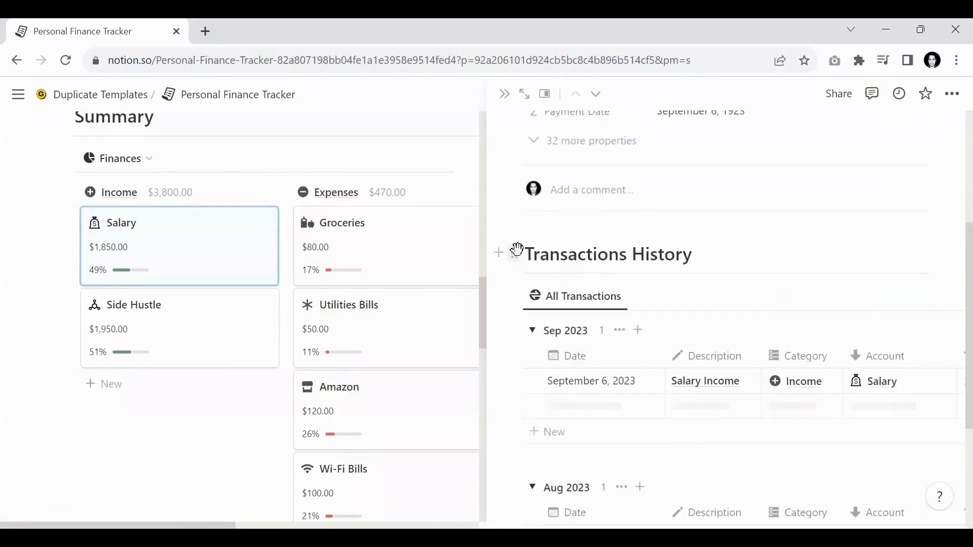
Delete the Transactions History heading, the All Transactions table and the remaining blocks from the Salary page
click(515, 252)
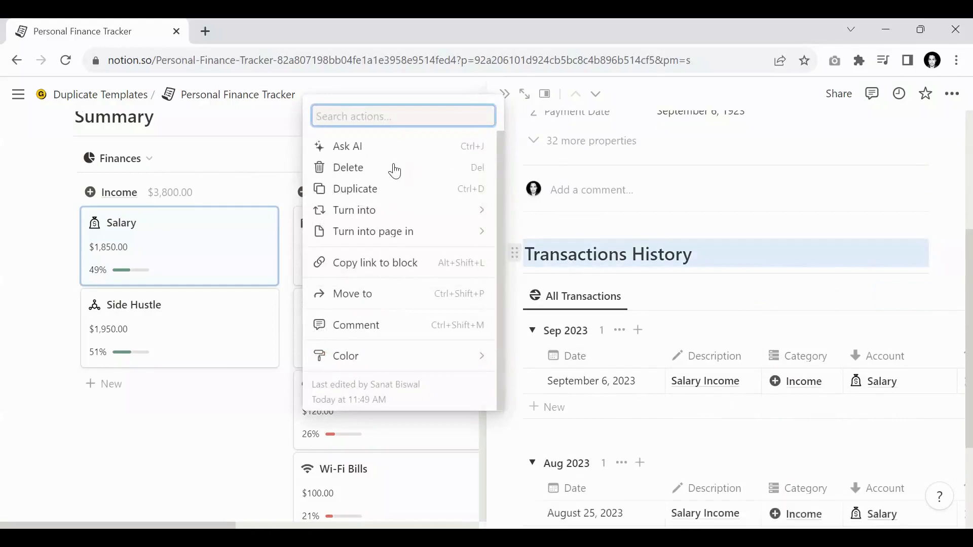
key(ctrl+shift+p)
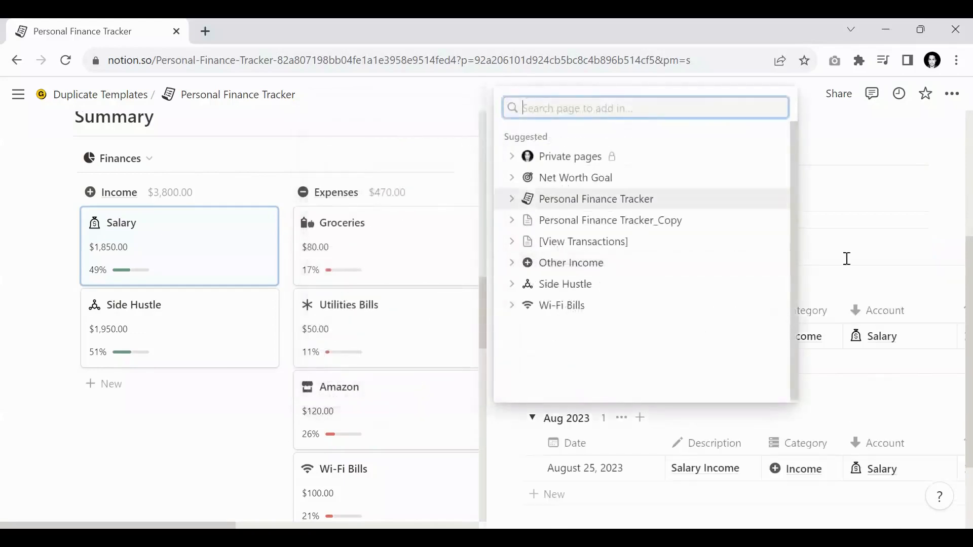
click(531, 208)
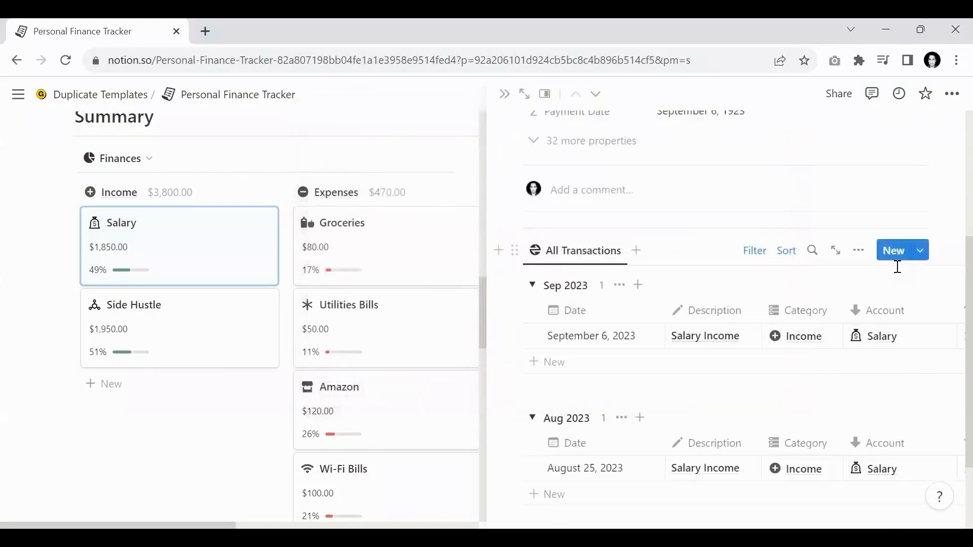
click(515, 250)
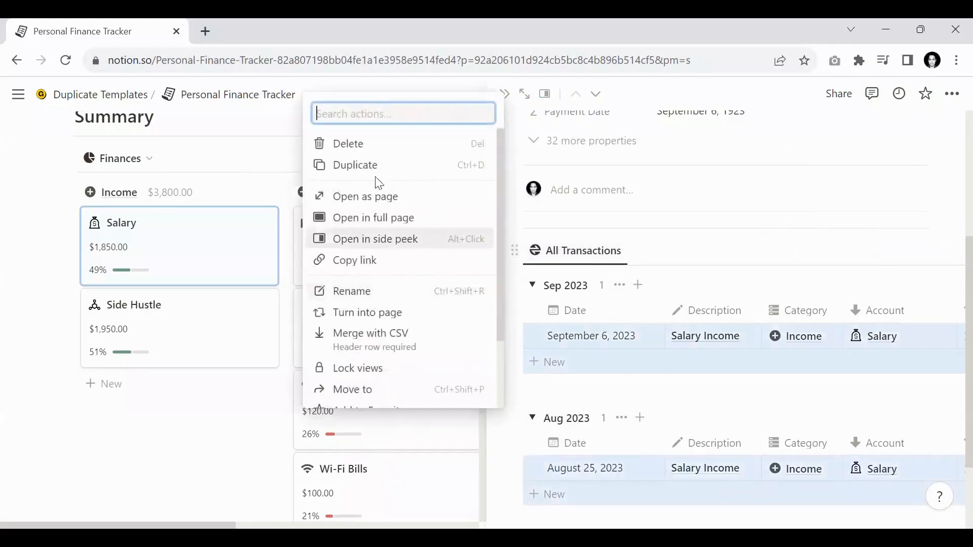
click(423, 152)
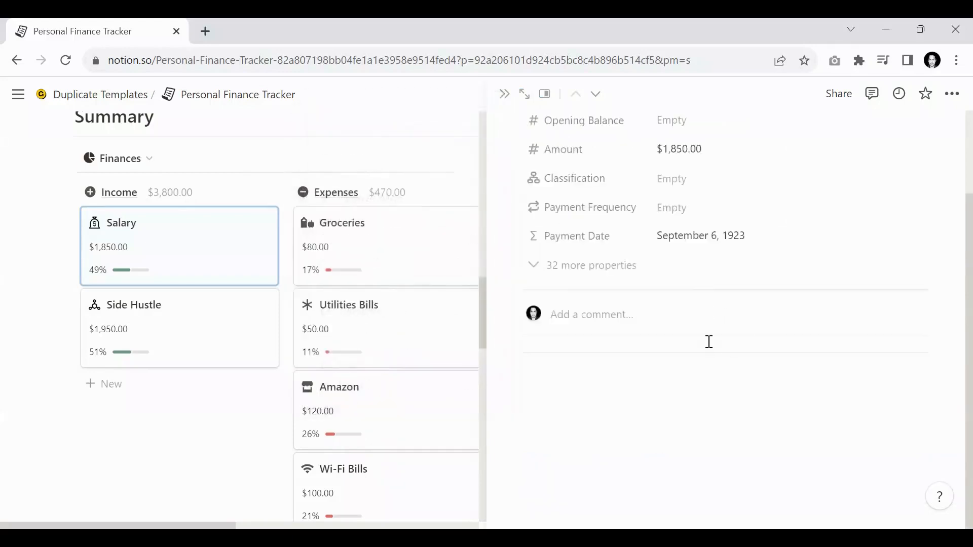
drag(906, 433, 515, 306)
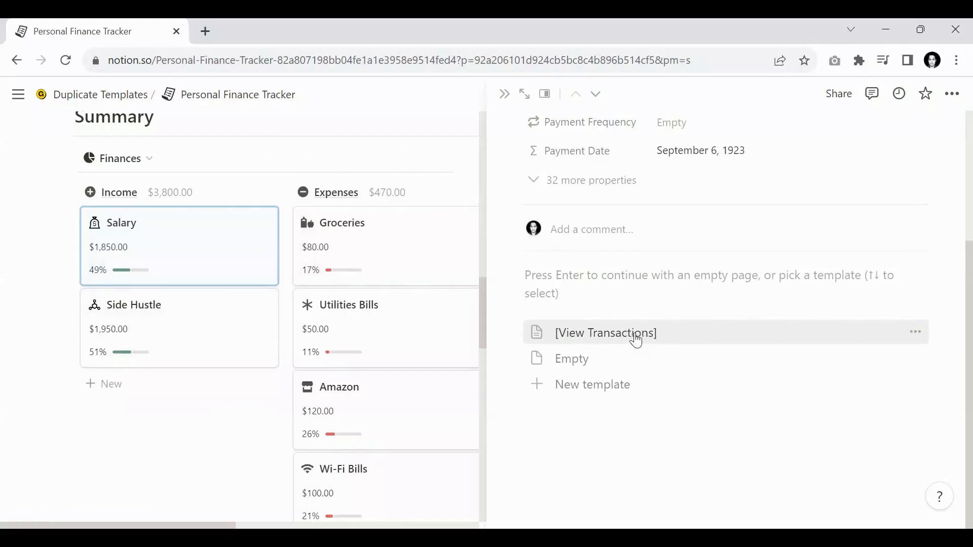
Apply the [View Transactions] template to the emptied Salary page and look through its transaction columns
scroll(643, 284, up, 4)
scroll(636, 254, down, 4)
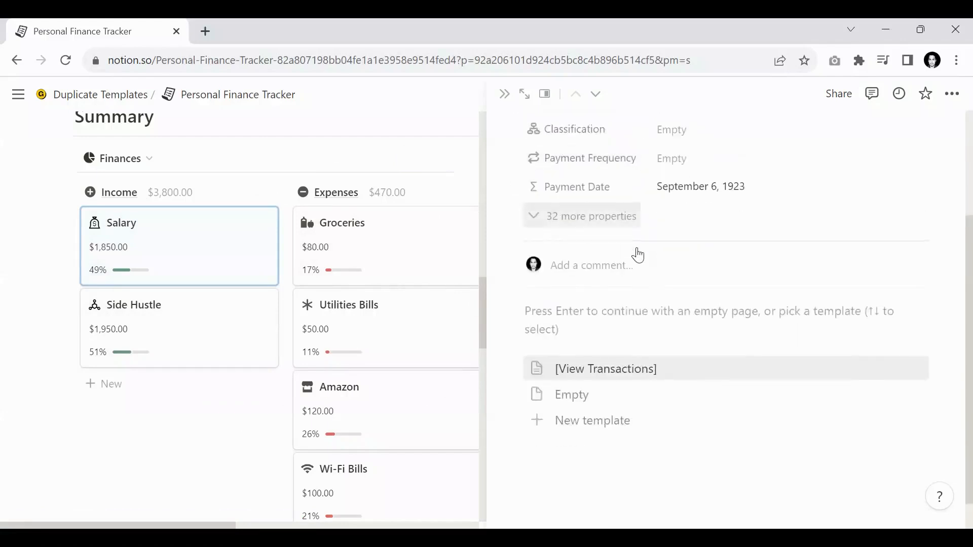
click(615, 335)
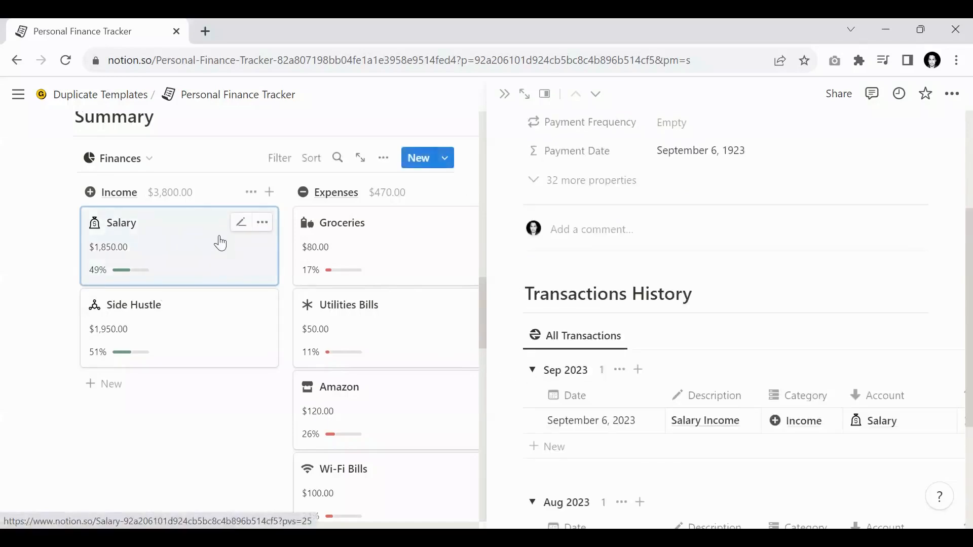
scroll(758, 286, down, 3)
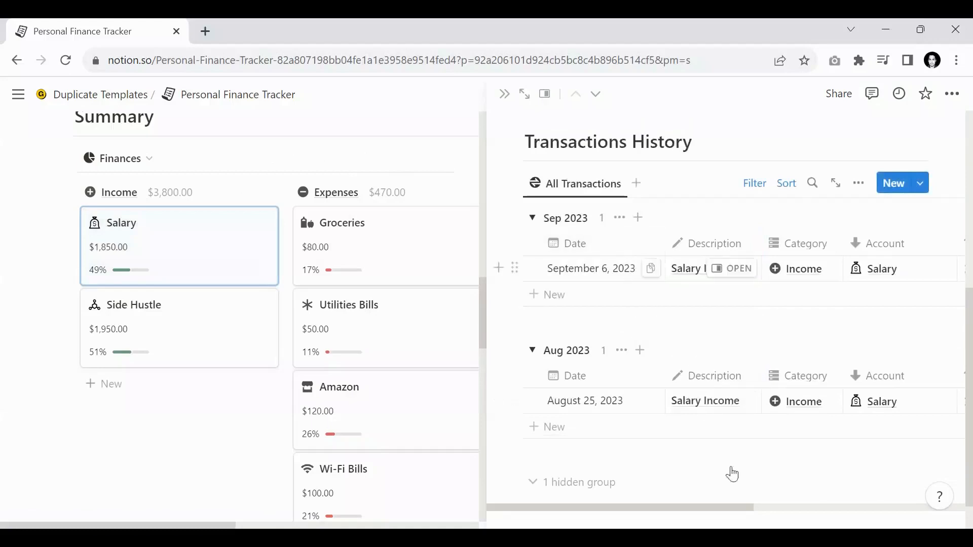
drag(743, 509, 773, 509)
scroll(870, 498, right, 2)
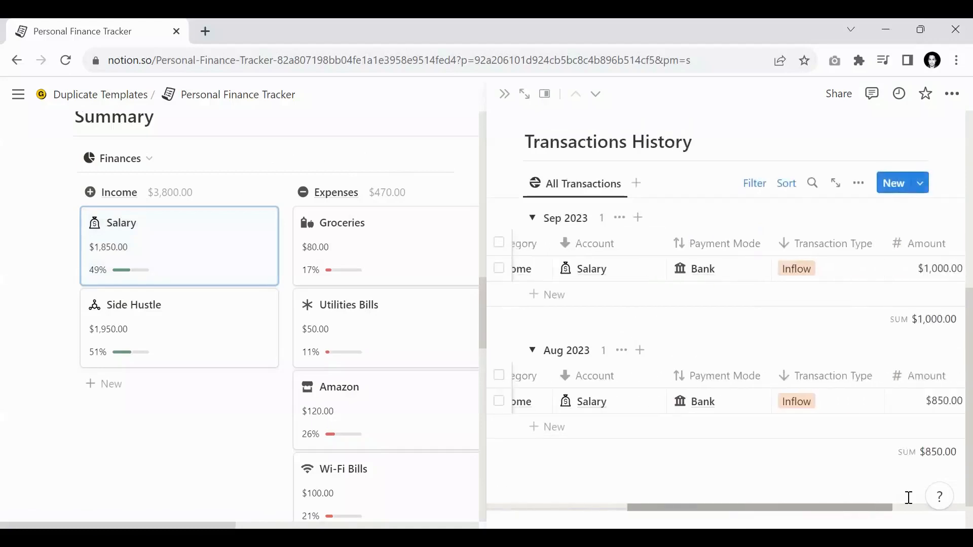
scroll(908, 500, left, 5)
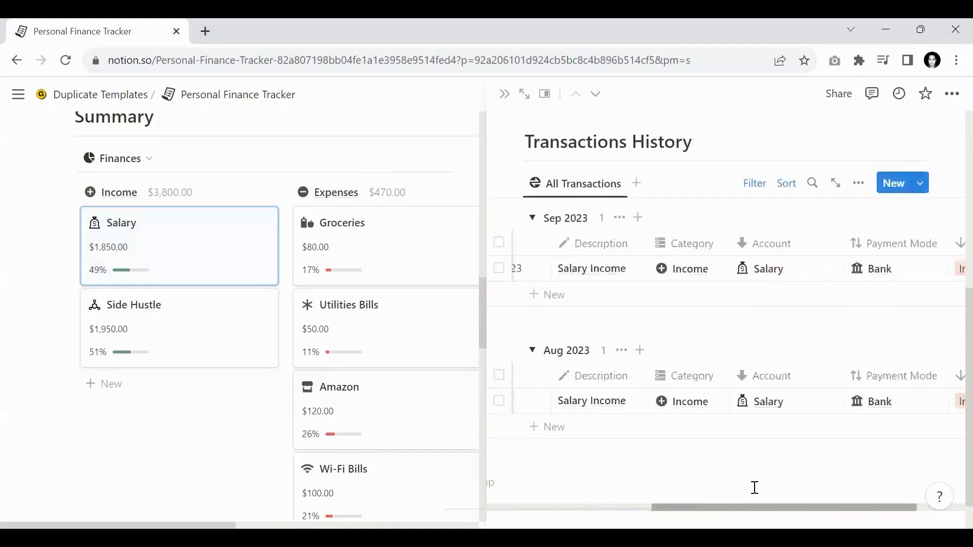
Apply the [View Transactions] template to the Side Hustle account page, review its transactions and close the page
click(596, 94)
click(120, 345)
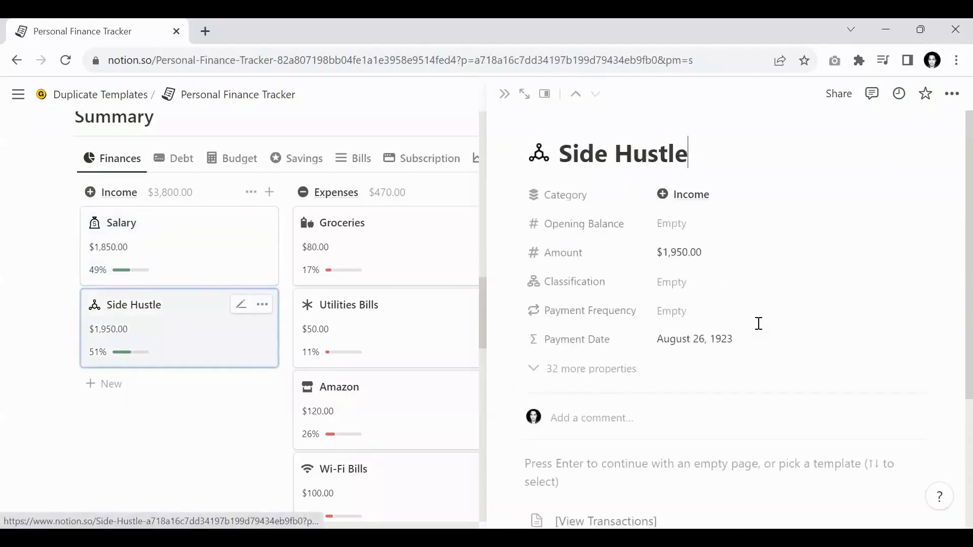
scroll(758, 323, down, 4)
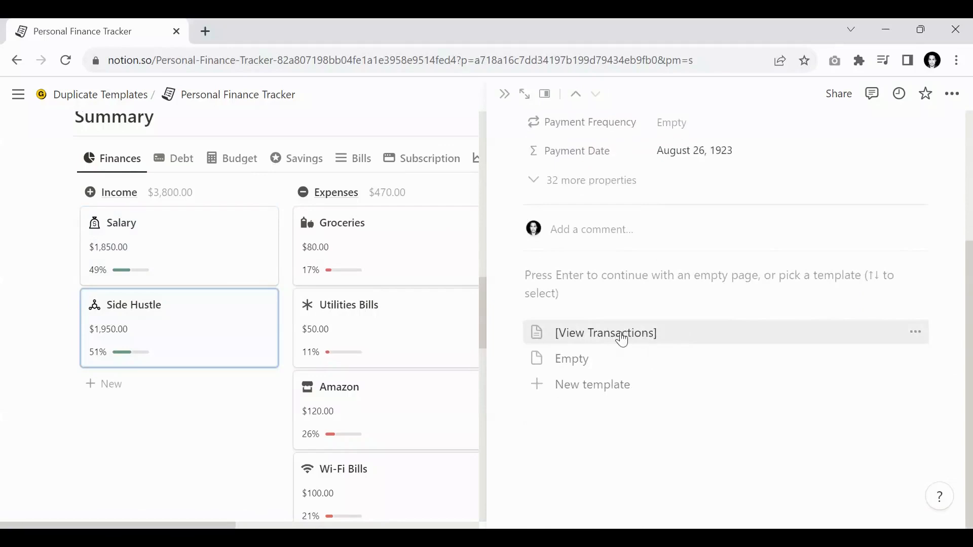
click(605, 335)
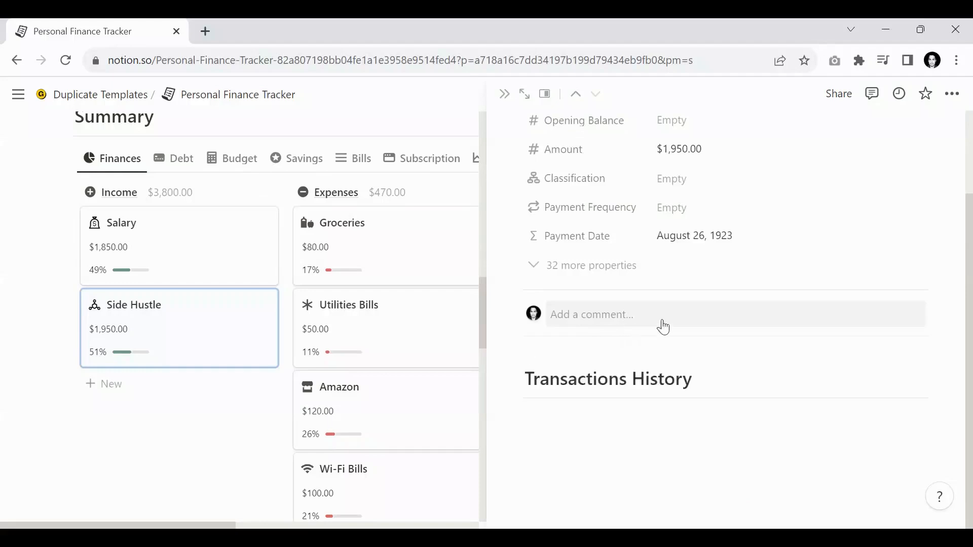
scroll(681, 318, down, 1)
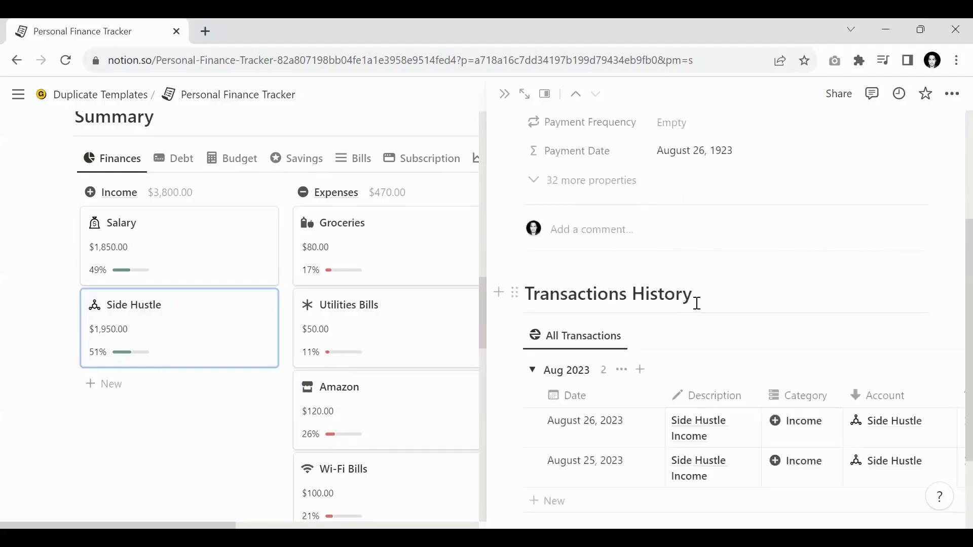
scroll(698, 314, down, 1)
scroll(811, 413, down, 1)
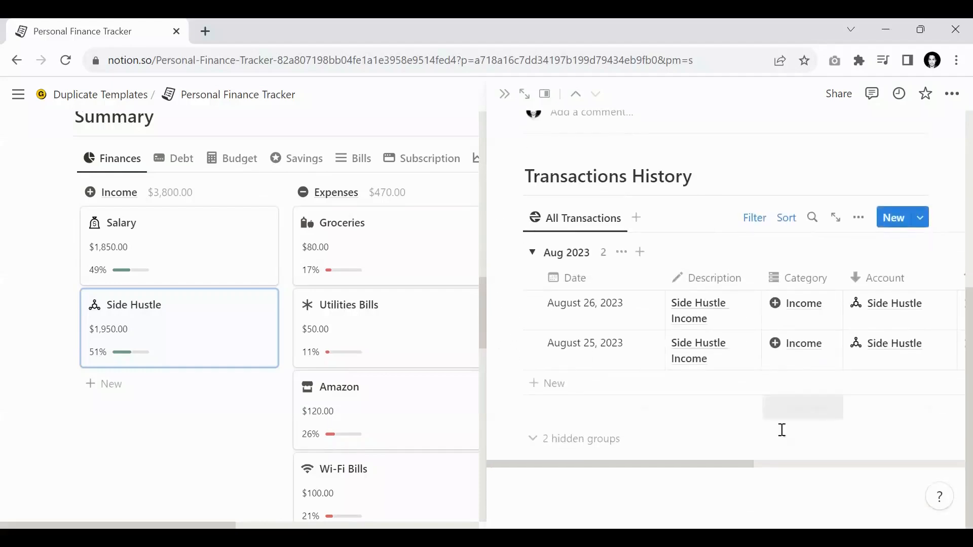
drag(743, 465, 699, 459)
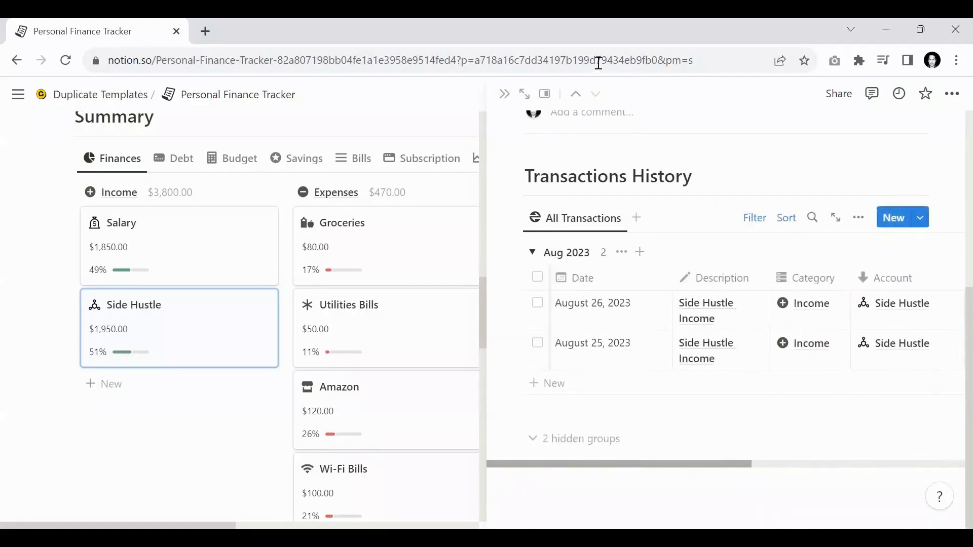
click(503, 97)
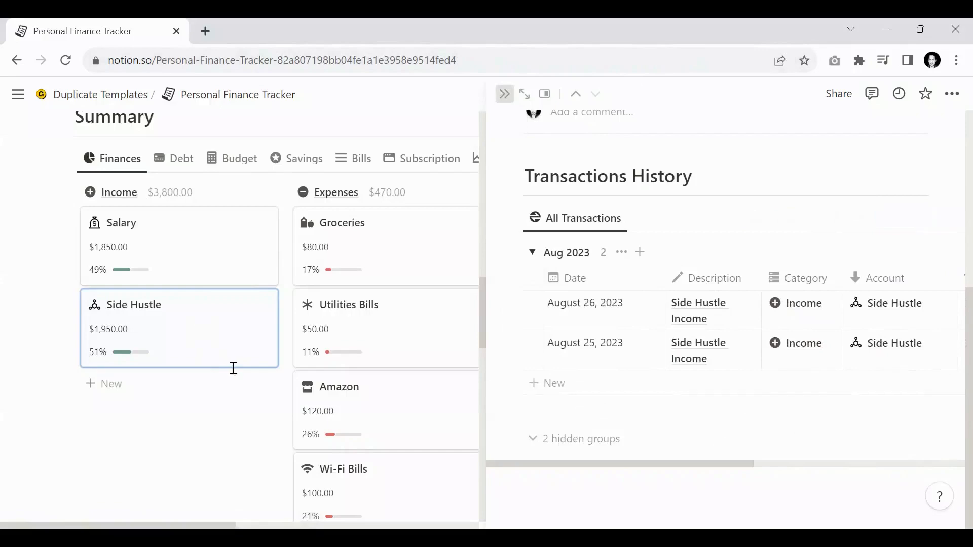
Open the Utilities Bills account from the Finances summary, look over its properties and template options, and close the page
scroll(234, 368, down, 10)
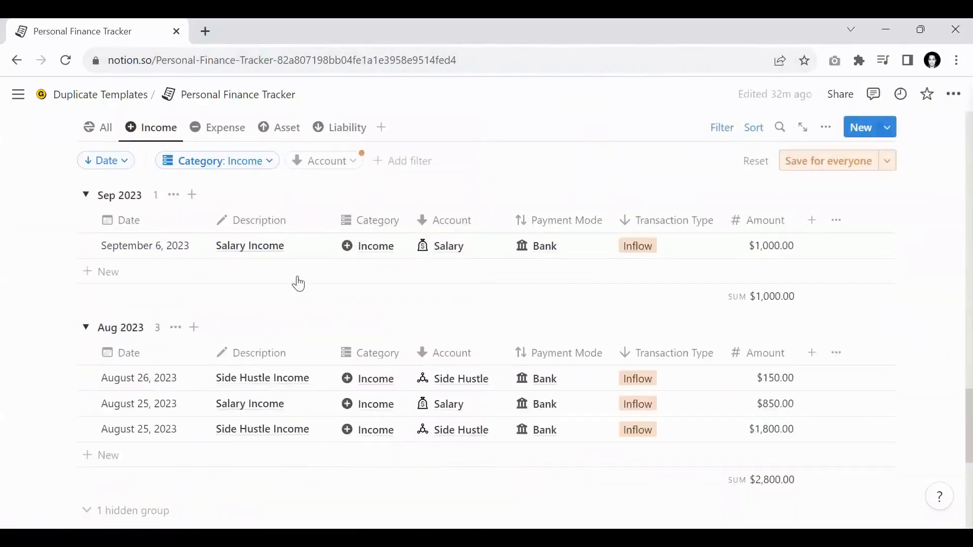
scroll(321, 313, up, 3)
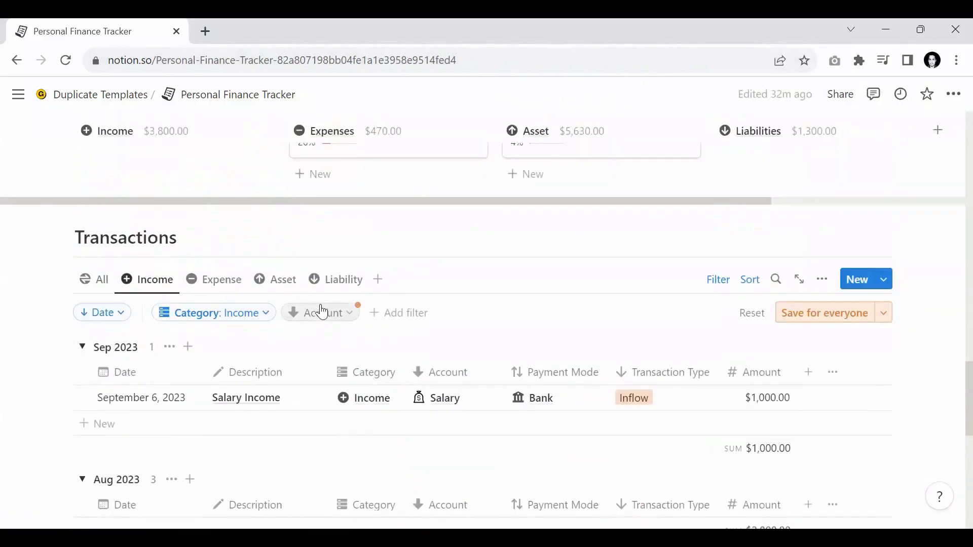
scroll(323, 311, up, 6)
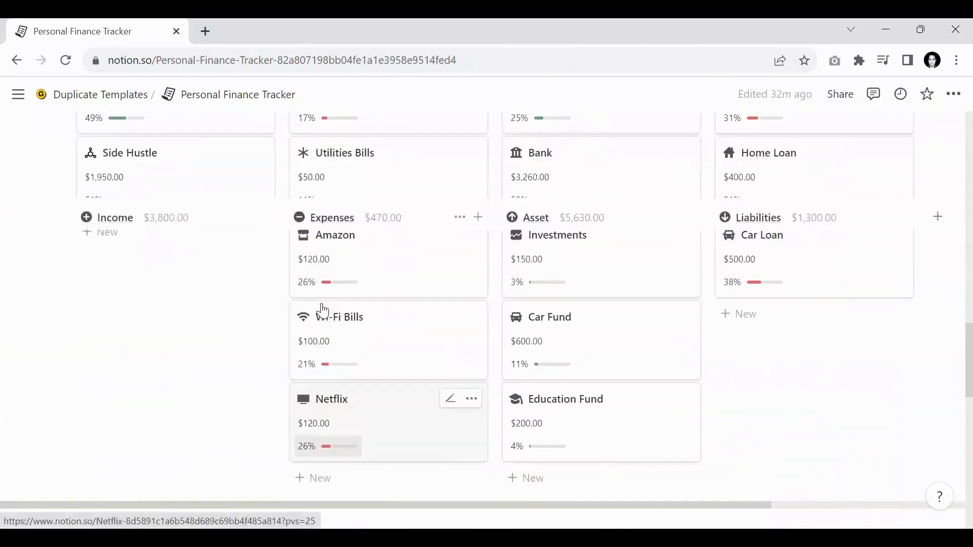
scroll(267, 280, up, 4)
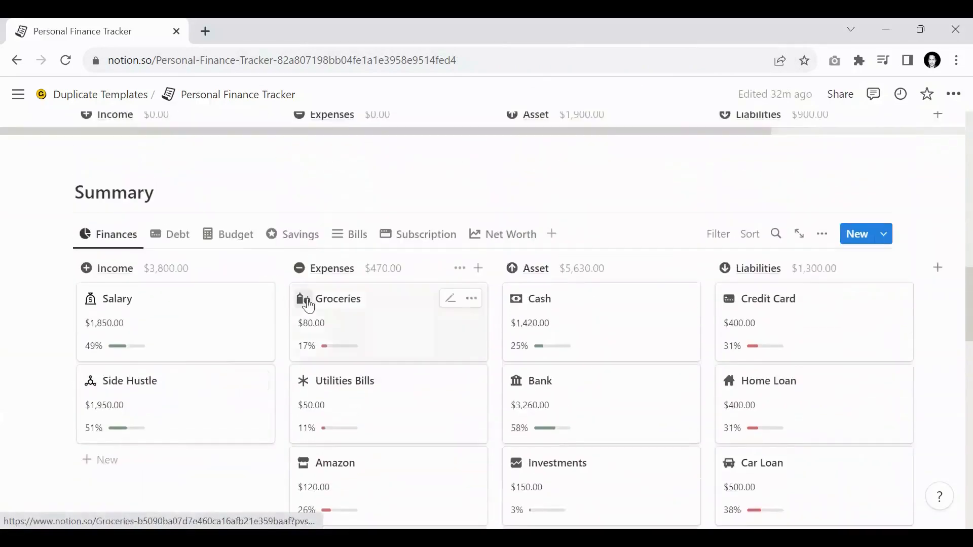
scroll(481, 309, down, 3)
click(428, 265)
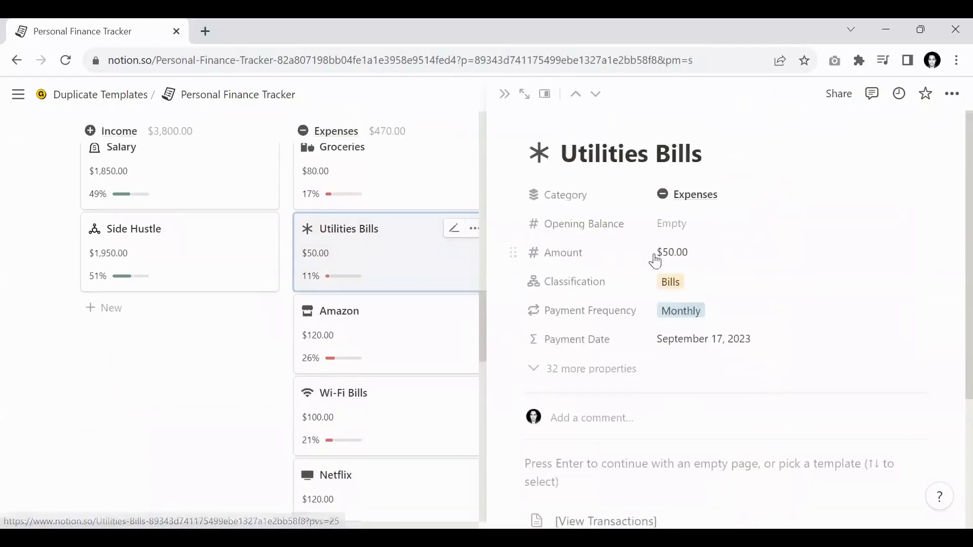
scroll(674, 253, down, 4)
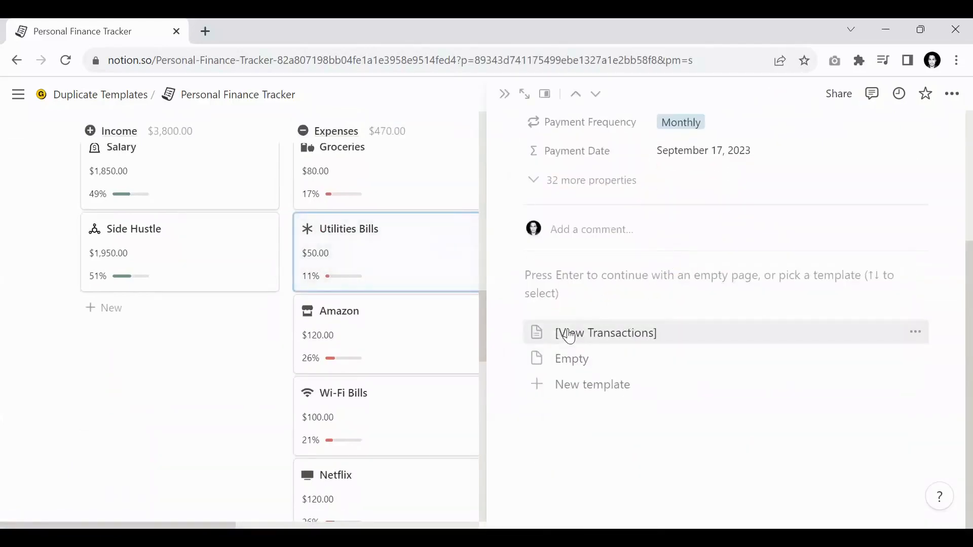
scroll(569, 336, up, 4)
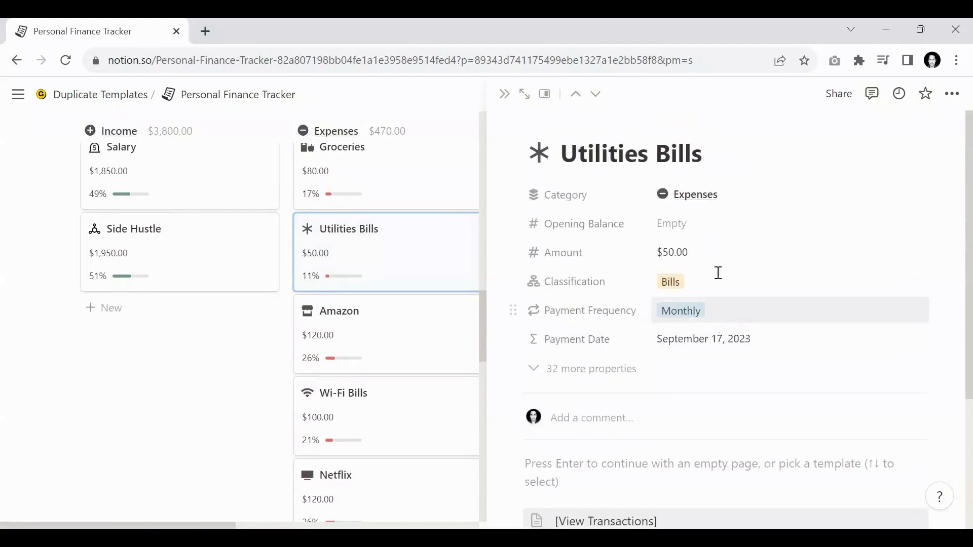
click(505, 96)
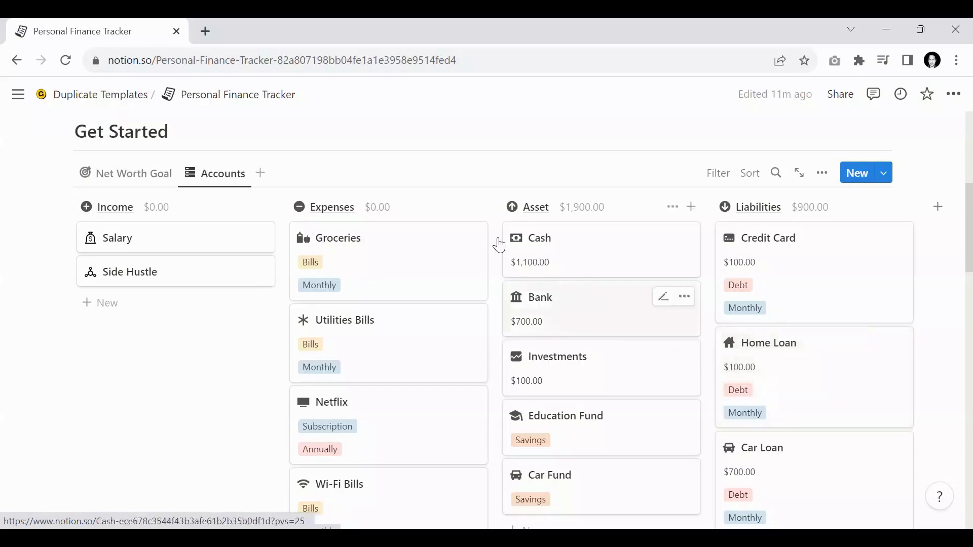
Set the number format of the Amount property in the Expense transactions to Euro
scroll(496, 218, down, 2)
scroll(593, 255, down, 12)
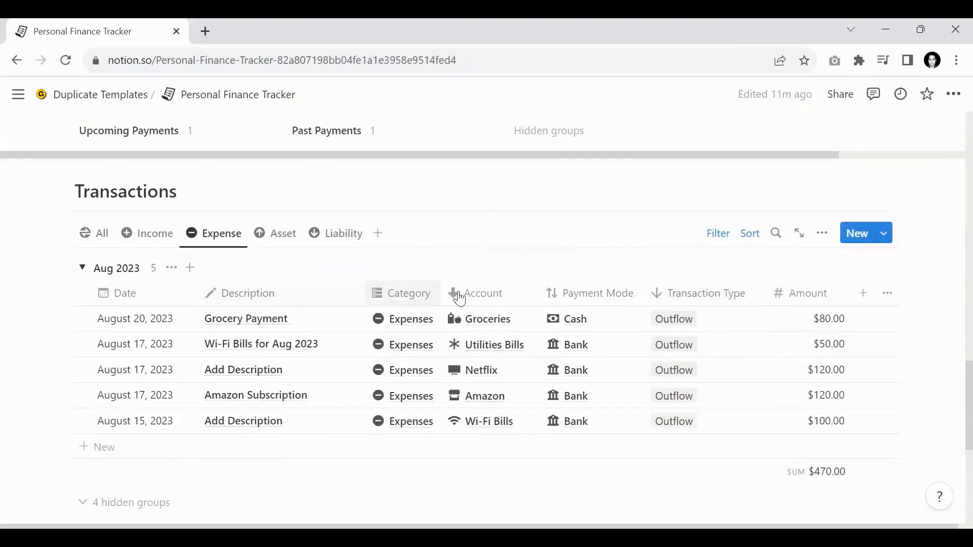
scroll(803, 332, up, 1)
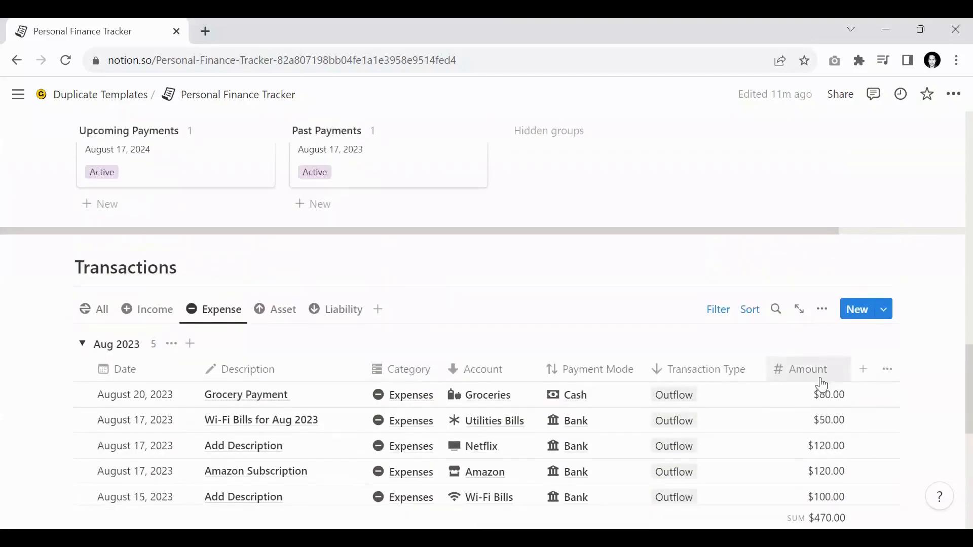
scroll(821, 381, down, 1)
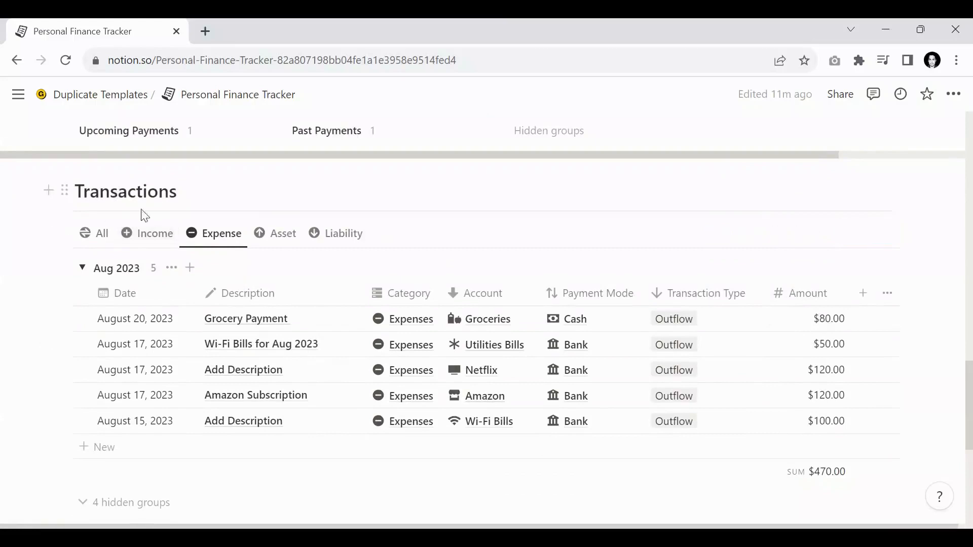
click(803, 299)
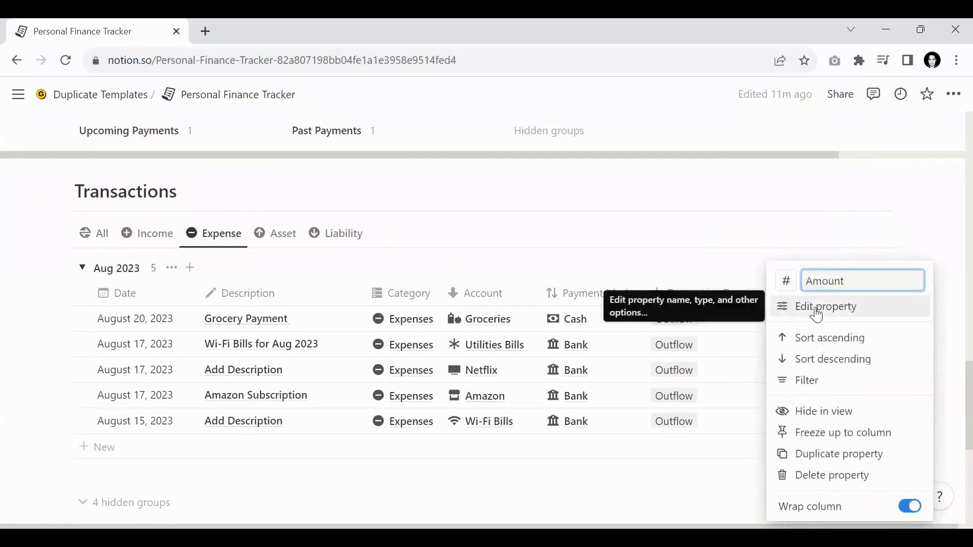
click(817, 313)
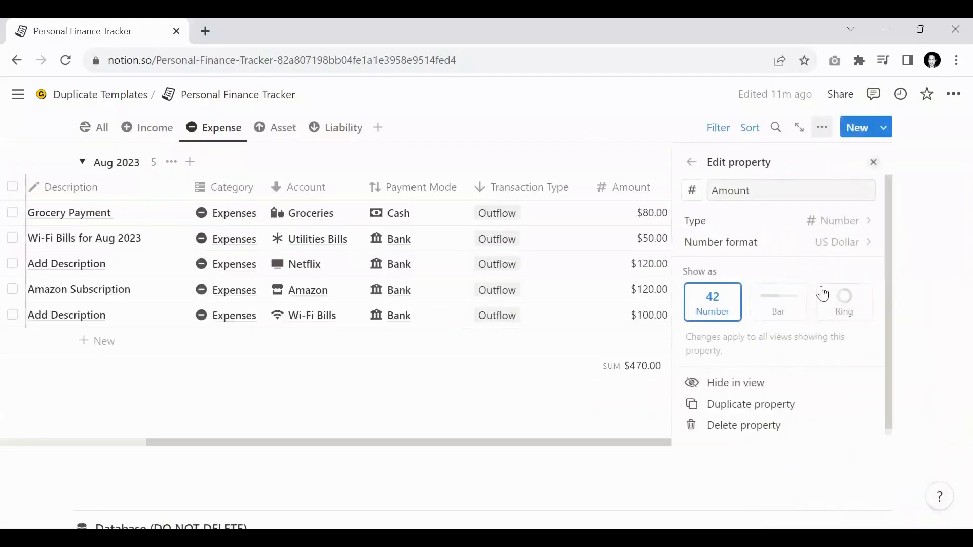
click(815, 254)
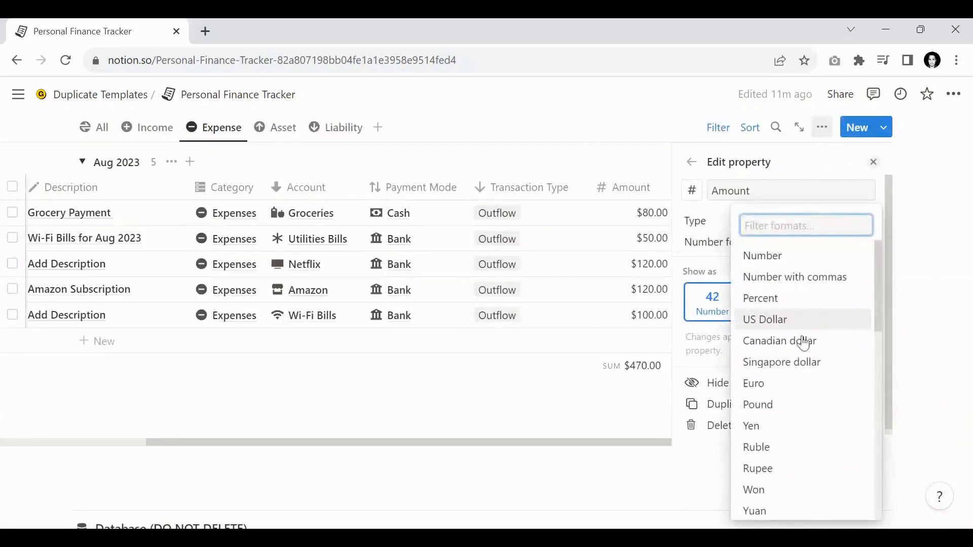
scroll(793, 350, down, 7)
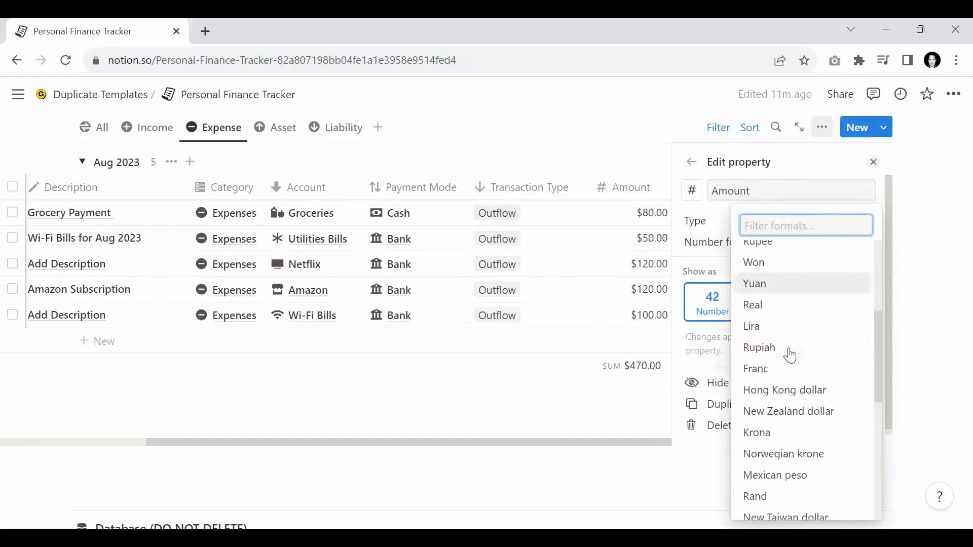
scroll(790, 356, down, 3)
scroll(791, 356, up, 10)
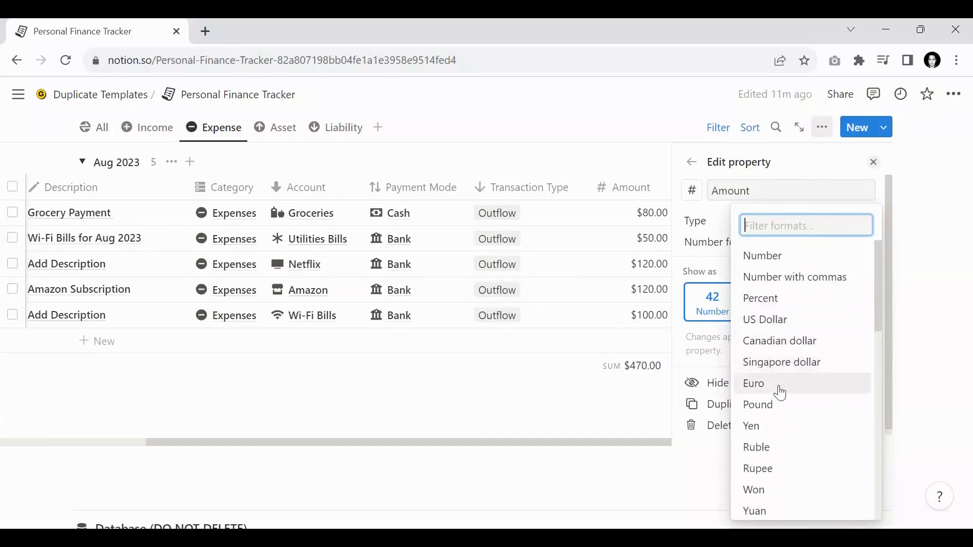
click(781, 393)
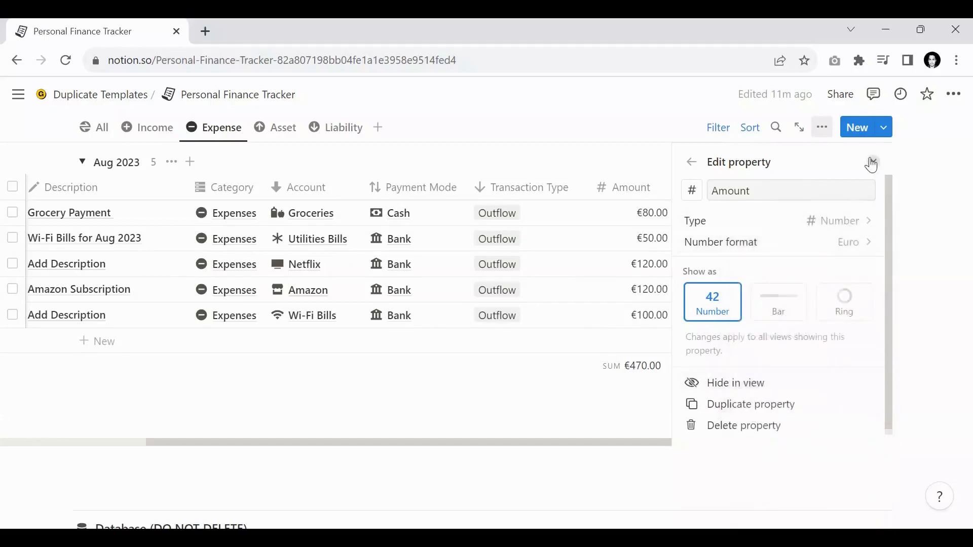
click(873, 162)
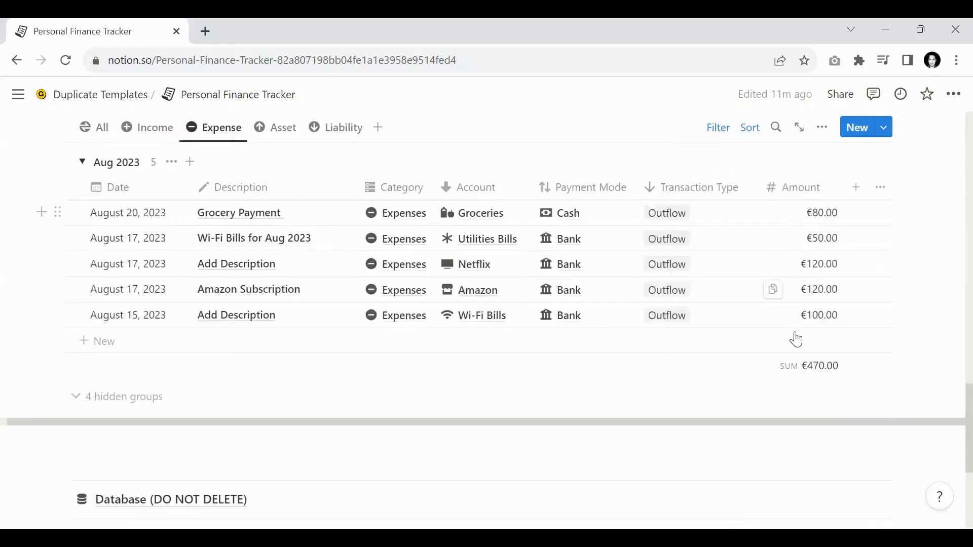
Open Net Worth Goal from the Net Worth summary and set the number format of its Final Amount property to Euro
scroll(534, 296, up, 5)
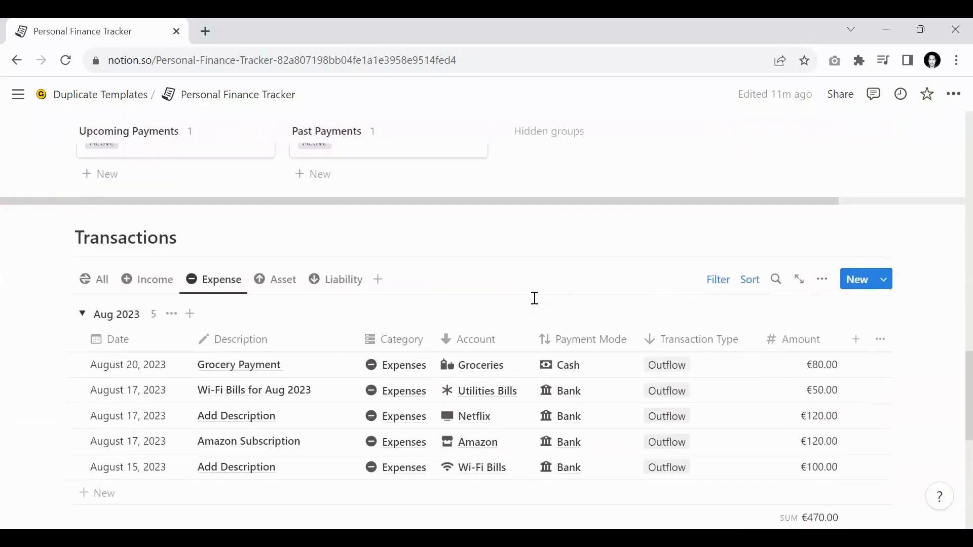
scroll(537, 298, up, 2)
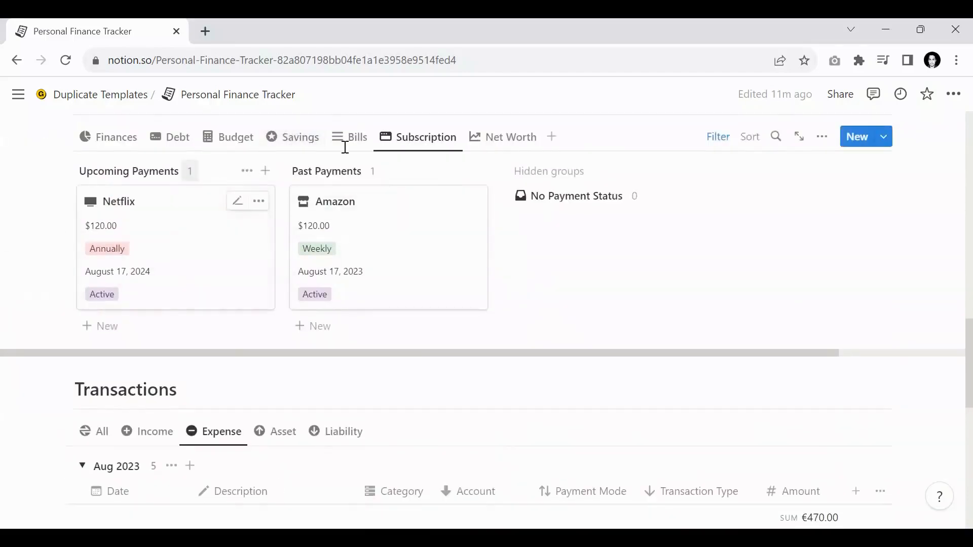
click(515, 147)
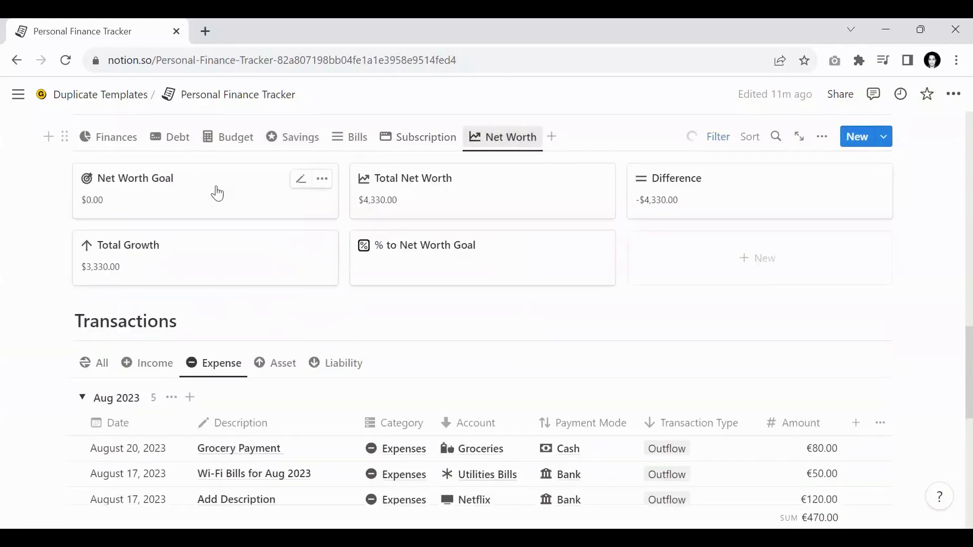
click(220, 205)
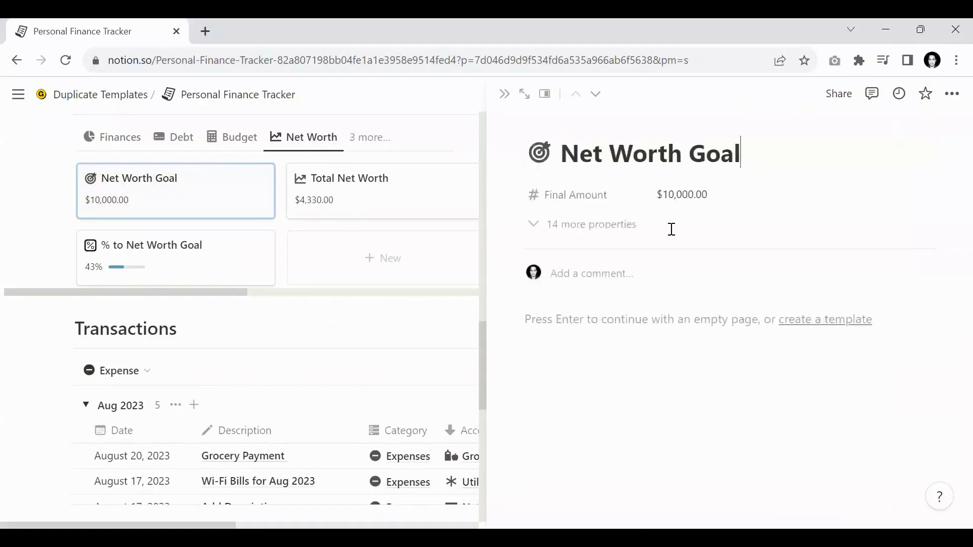
click(604, 198)
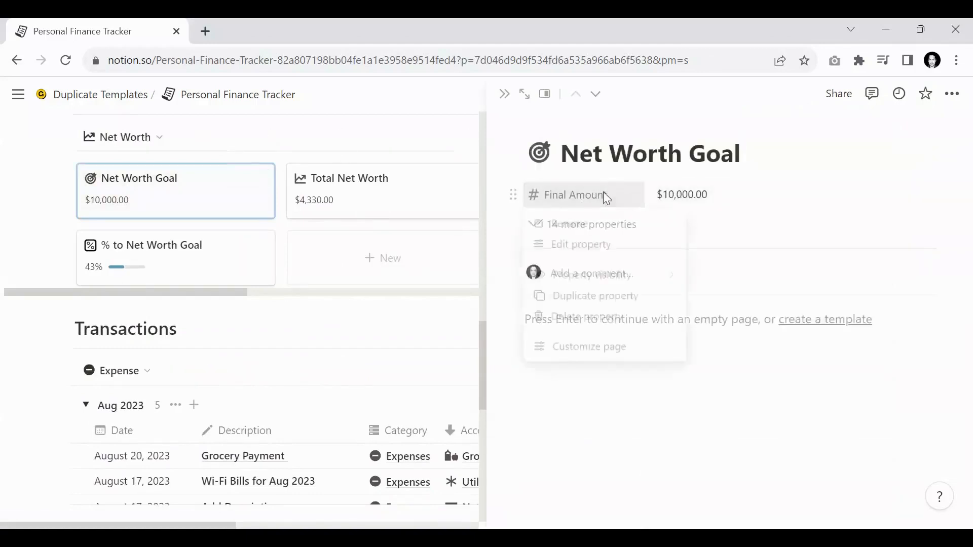
click(603, 247)
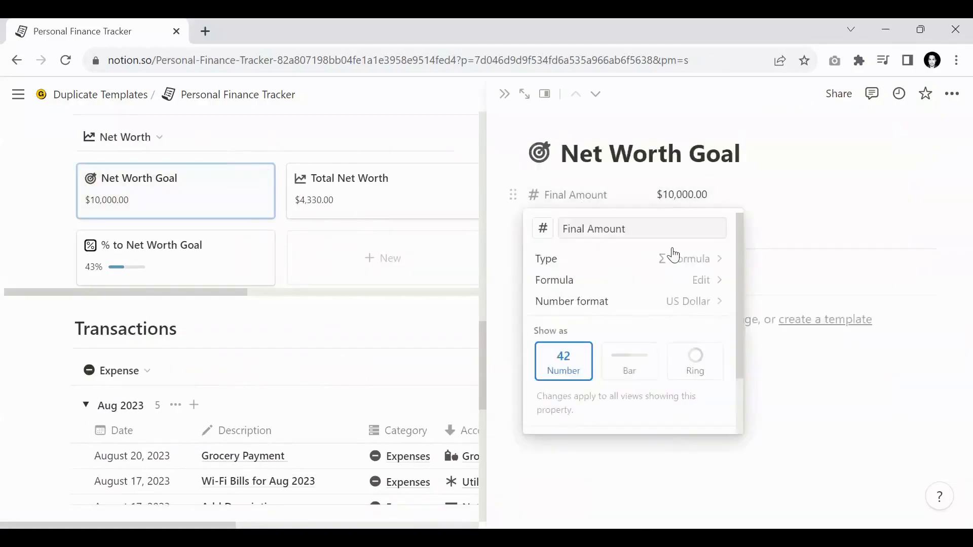
click(658, 302)
click(661, 321)
Set the Final Amount number format back to US Dollar and close the Net Worth Goal page
click(573, 303)
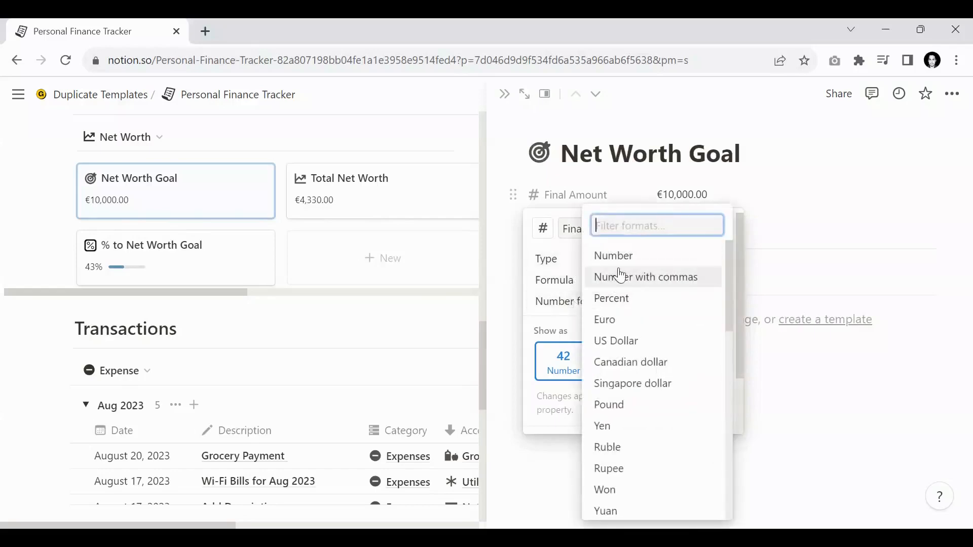
key(Return)
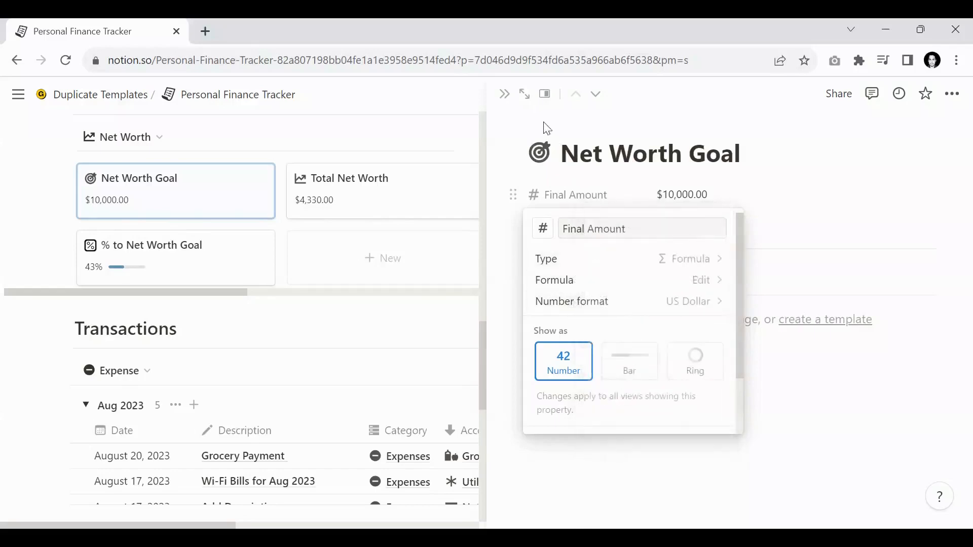
click(506, 101)
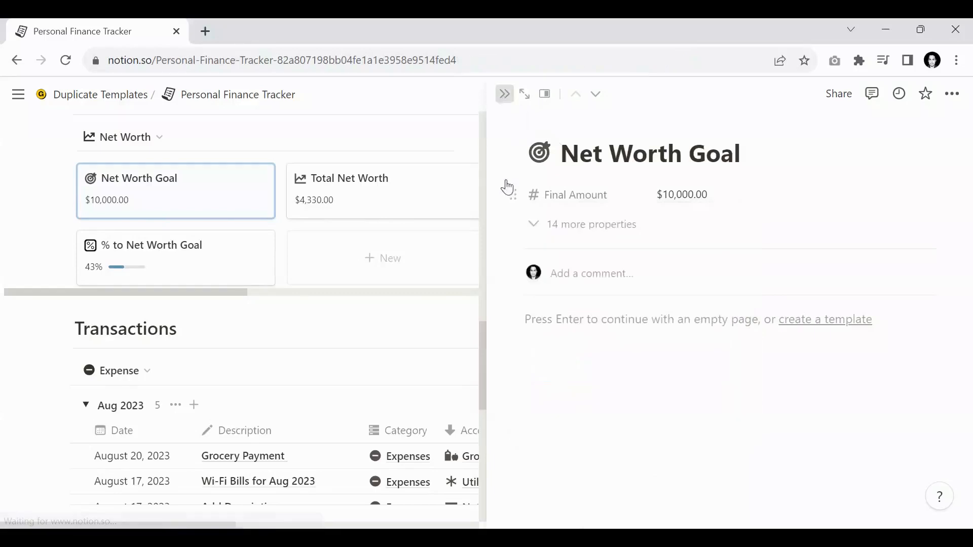
key(Escape)
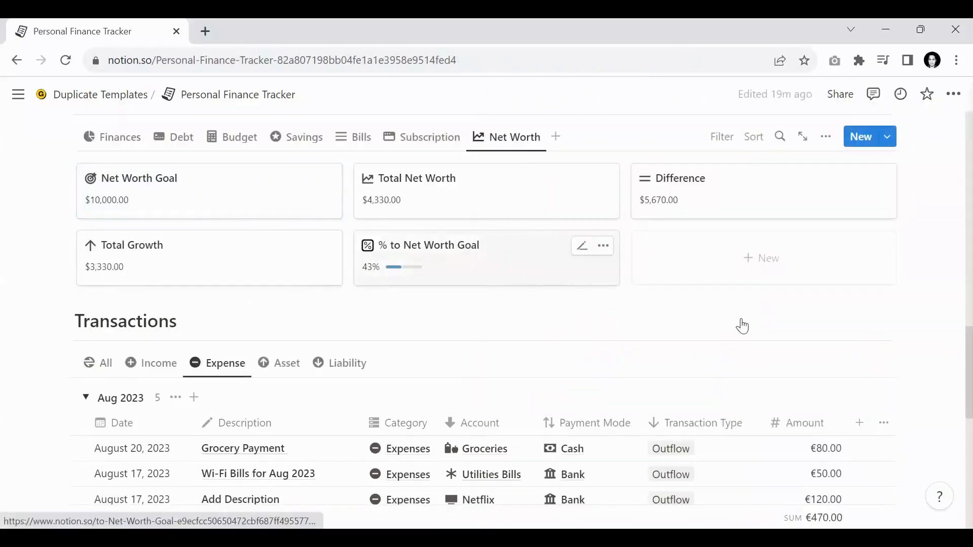
Set the number format of the Amount property in the Expense transactions back to US Dollar
scroll(778, 309, down, 3)
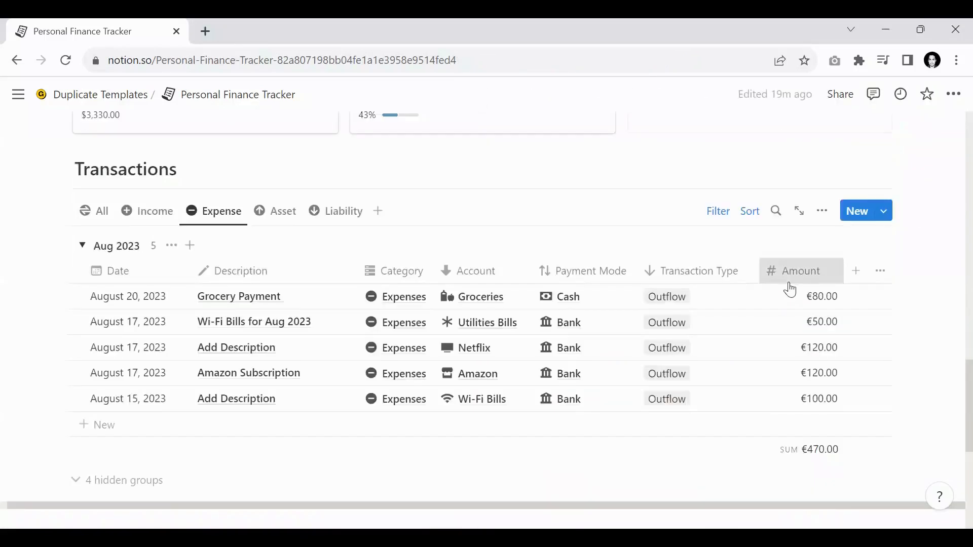
click(789, 277)
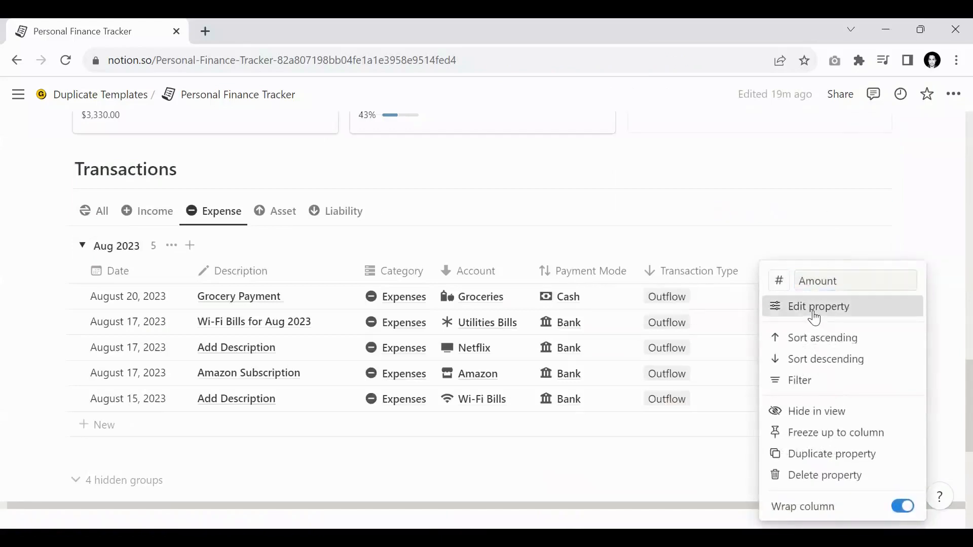
click(815, 308)
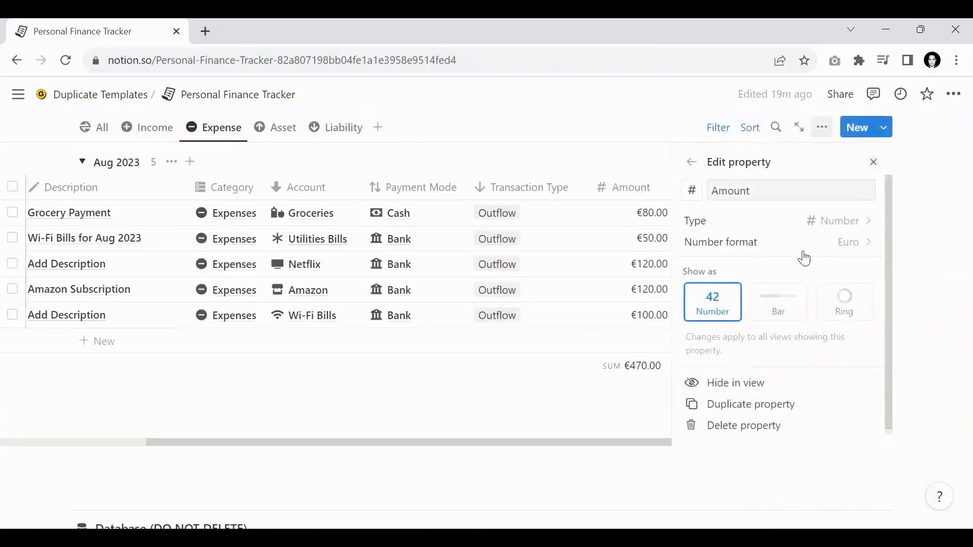
click(805, 250)
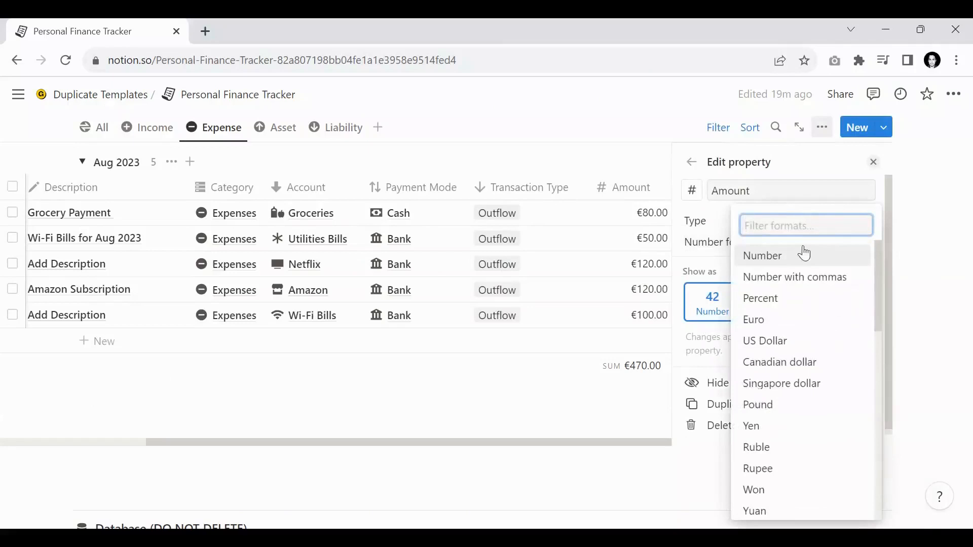
click(775, 341)
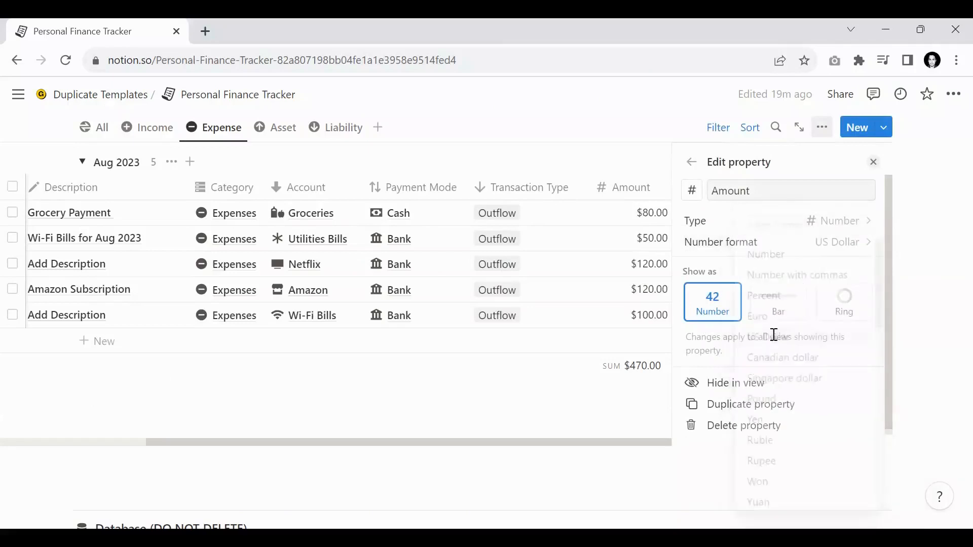
click(873, 164)
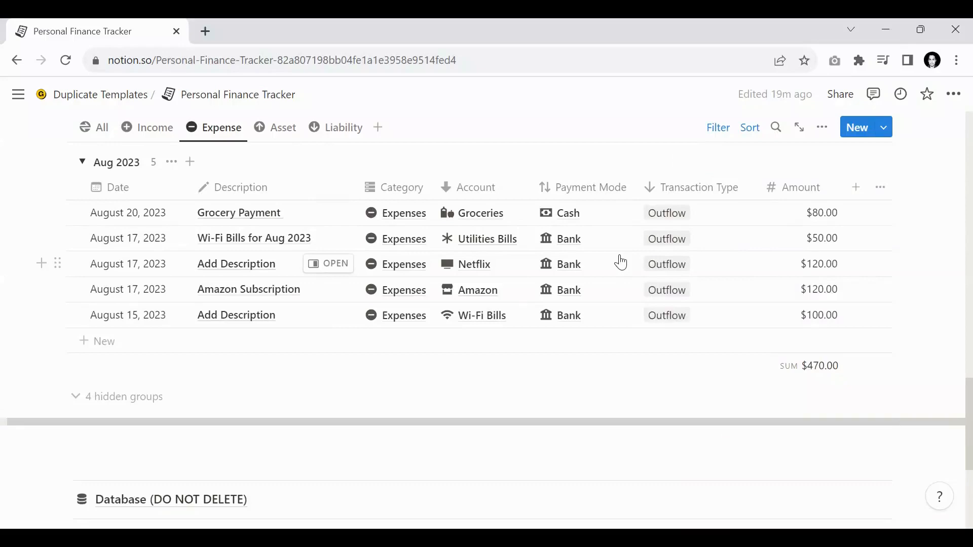
scroll(478, 288, up, 6)
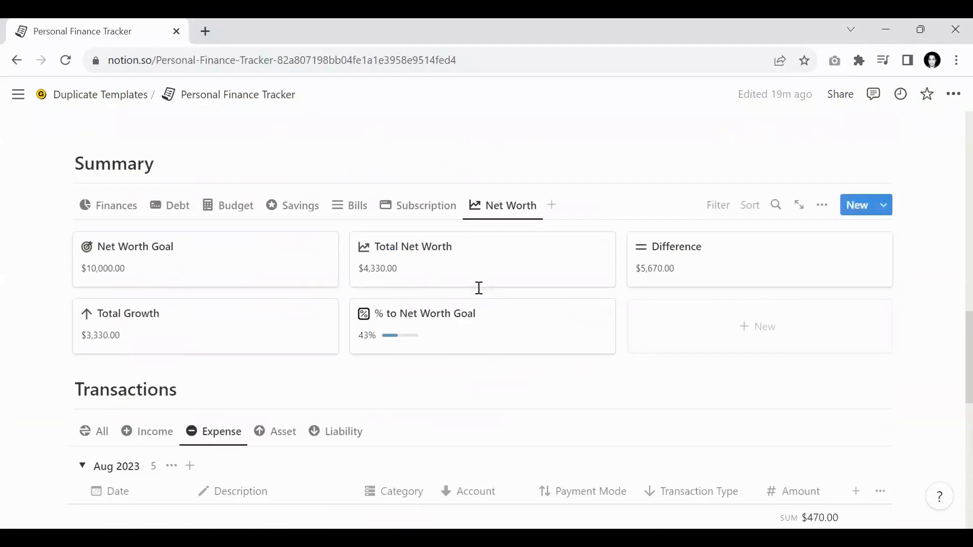
Review the Accounts board in the Get Started section, then return to the Net Worth summary
scroll(479, 288, up, 2)
scroll(479, 288, up, 3)
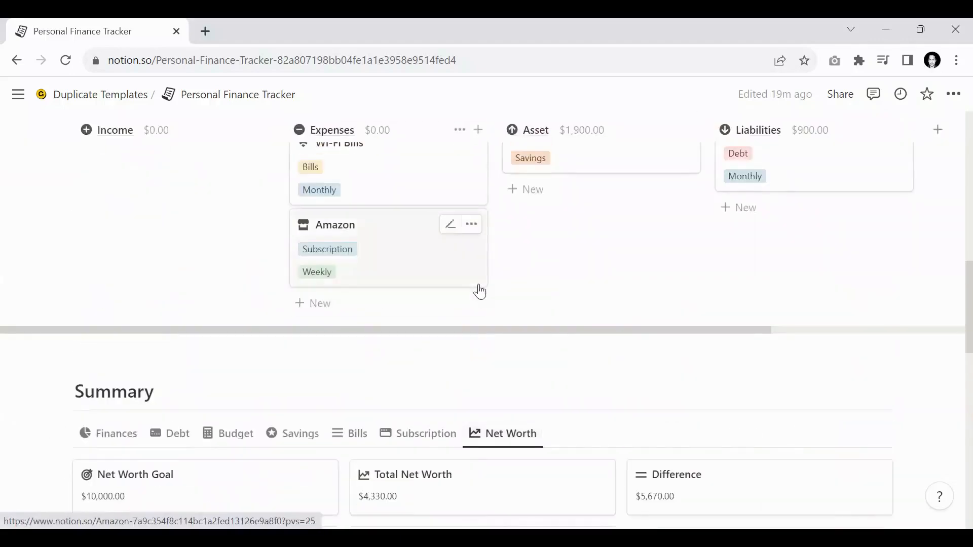
scroll(480, 293, up, 4)
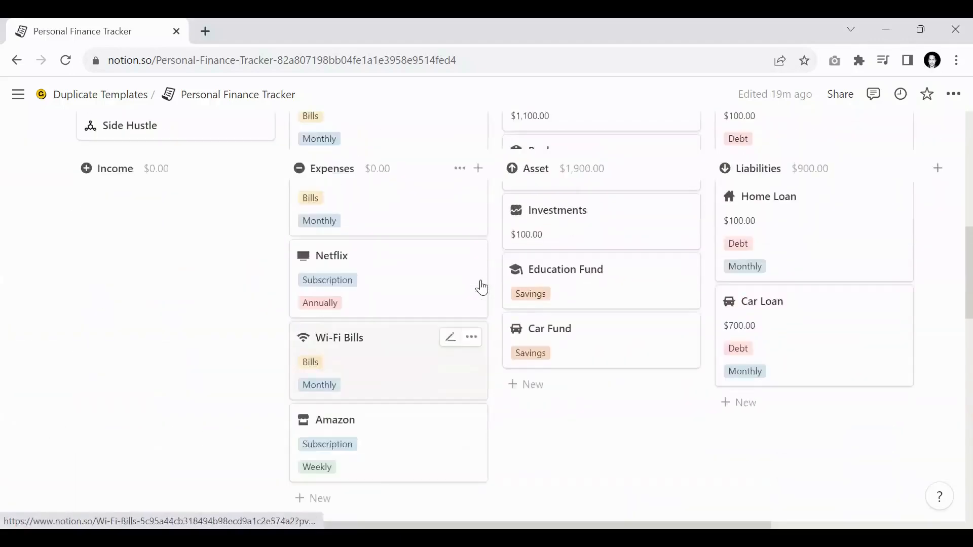
scroll(482, 287, up, 1)
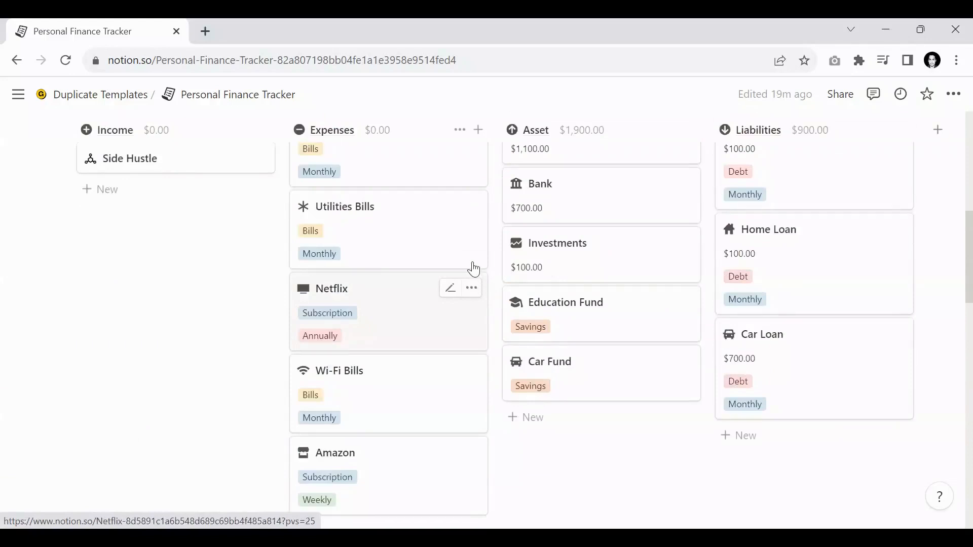
scroll(472, 268, up, 3)
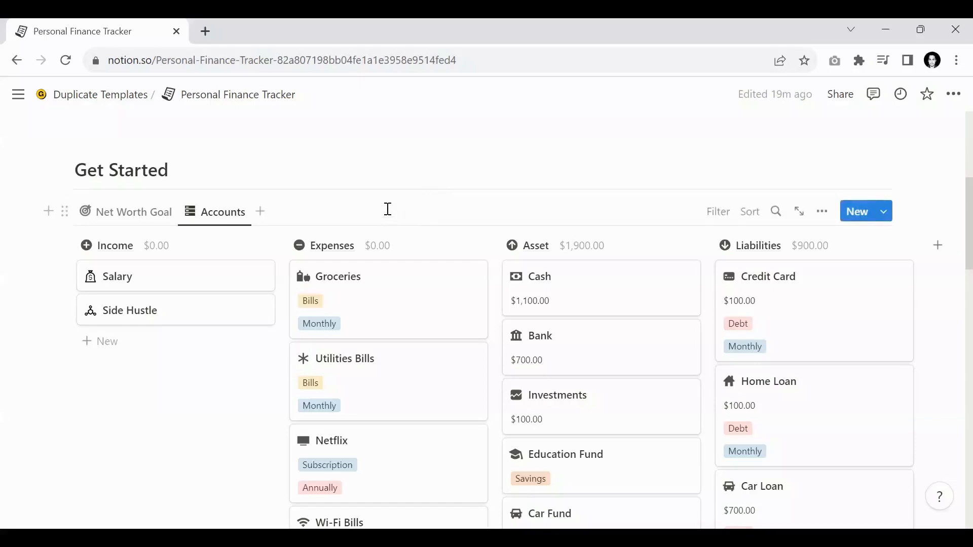
scroll(436, 265, down, 7)
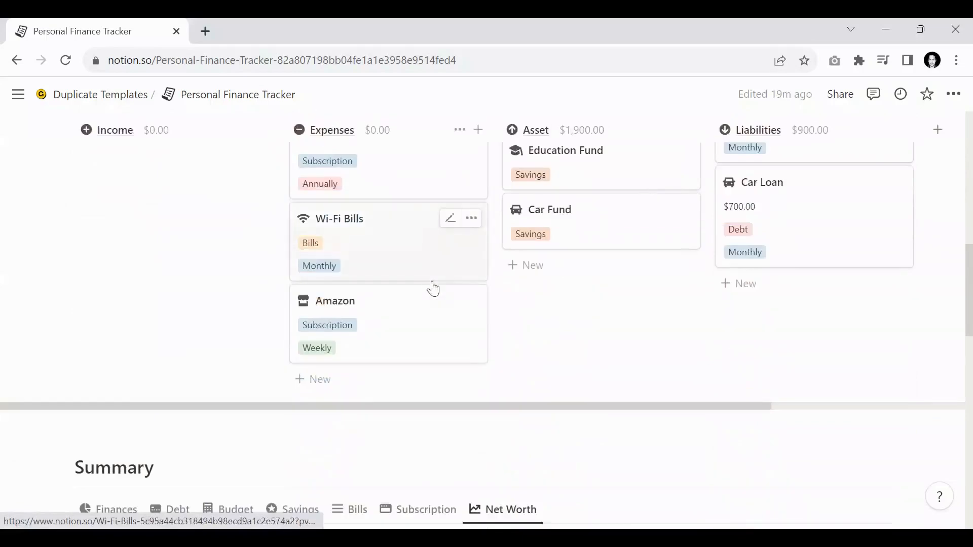
scroll(457, 332, down, 3)
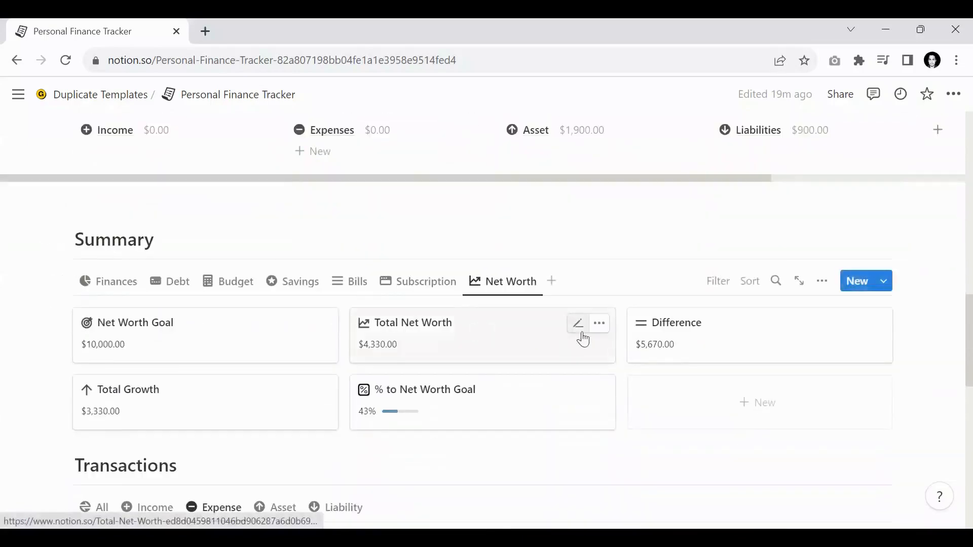